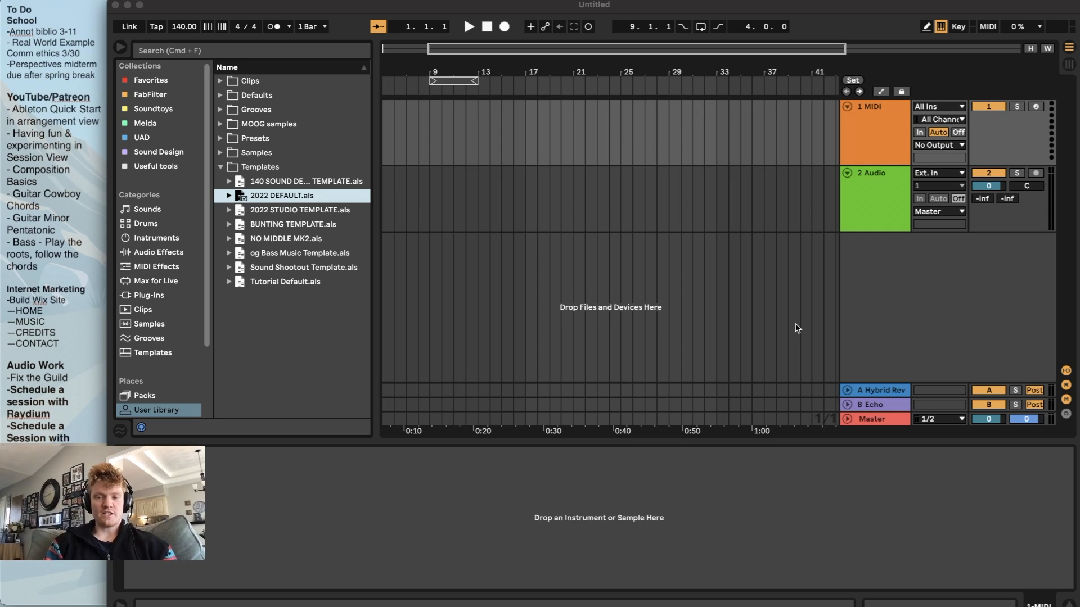
Open the audio preferences and choose No Device as the audio input device
left_click(527, 220)
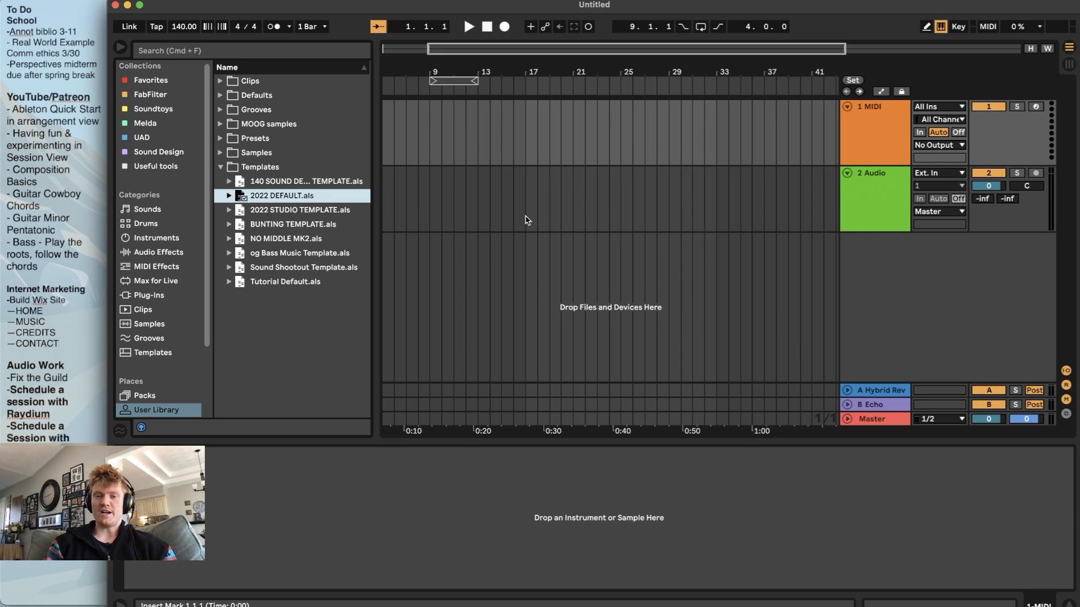
left_click(527, 220)
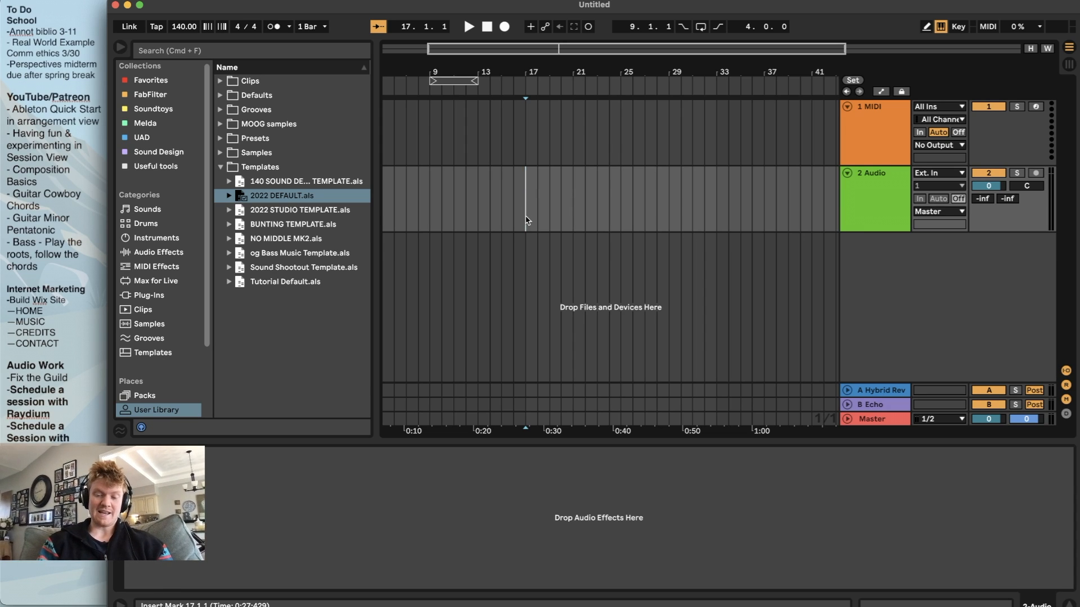
key("super+comma")
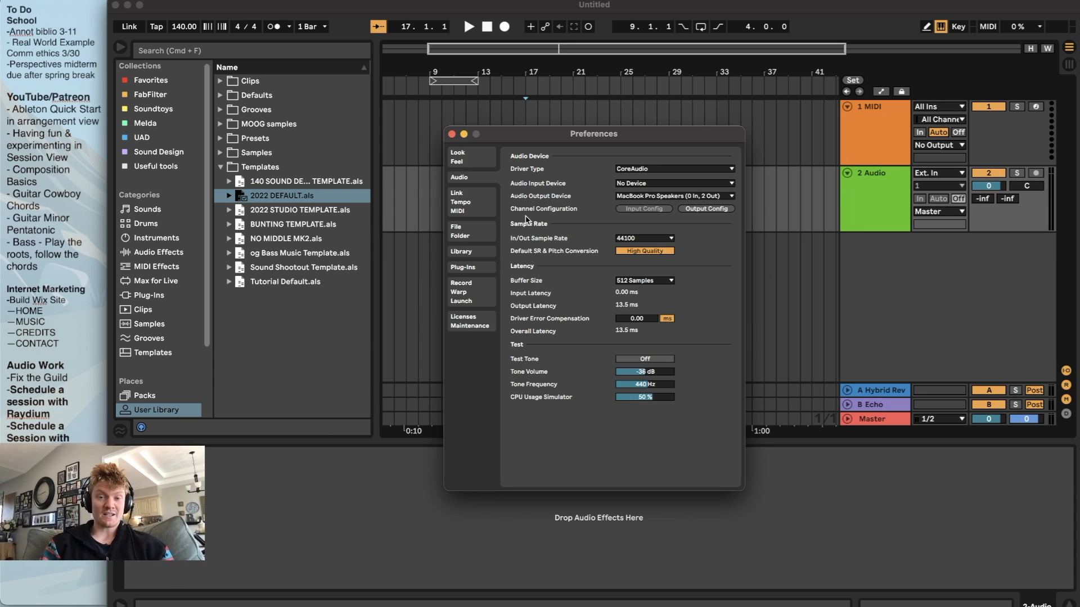
left_click(451, 134)
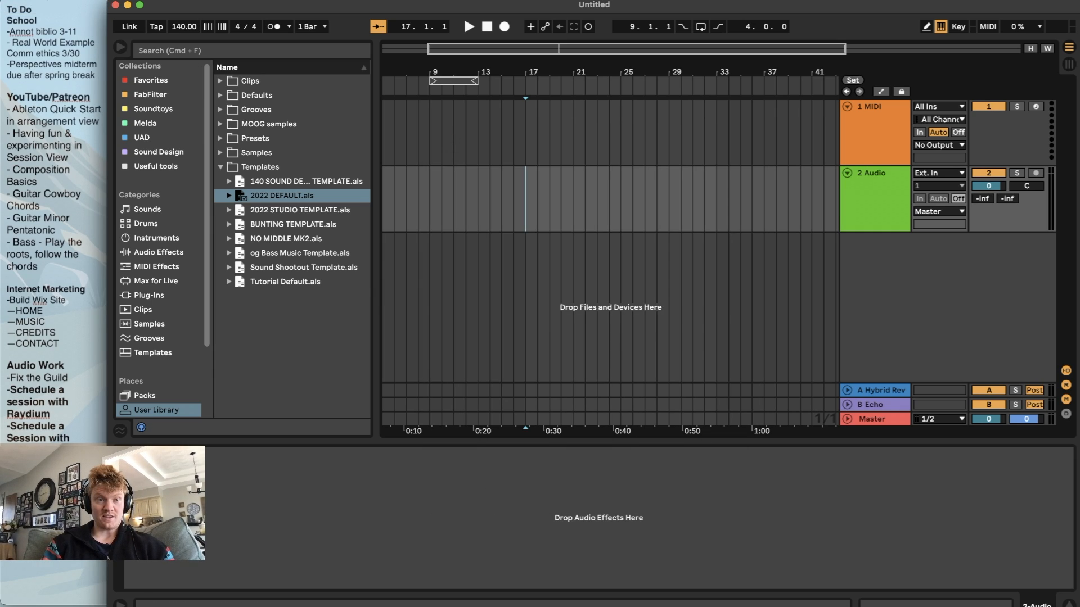
left_click(37, 0)
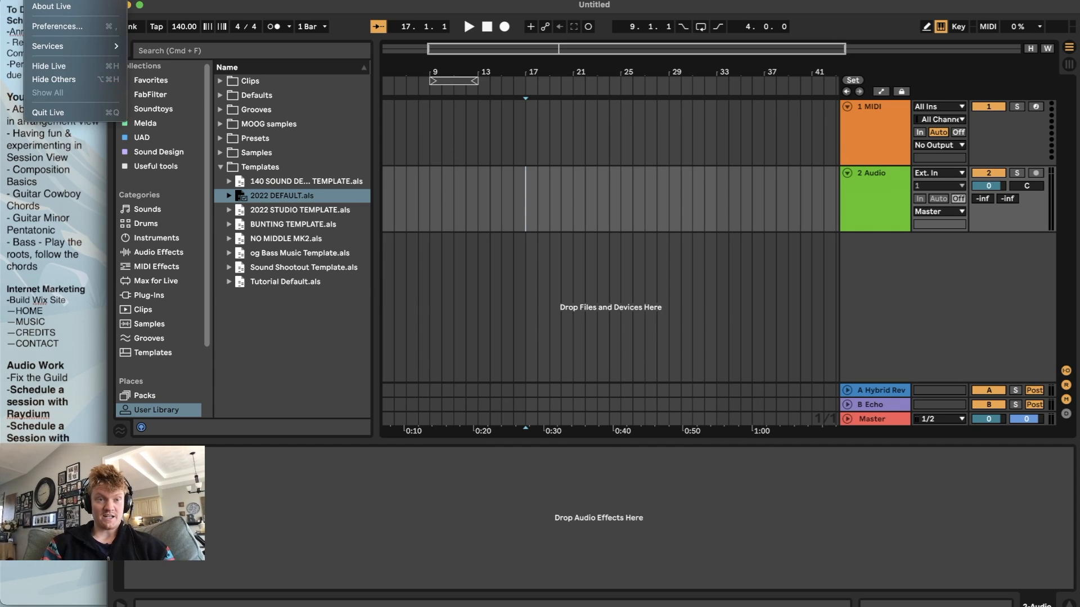
left_click(57, 31)
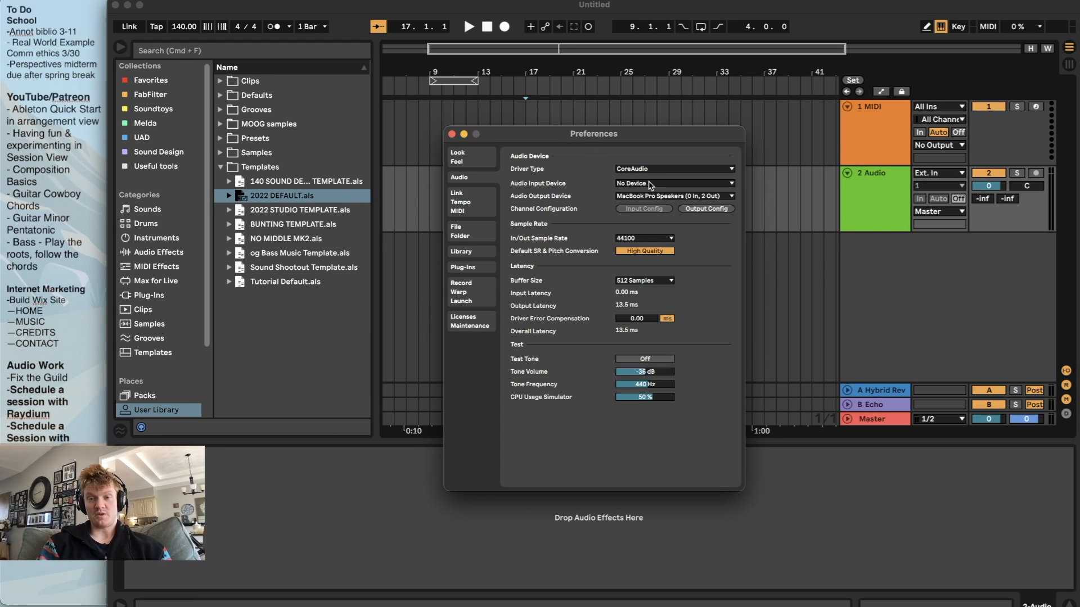
left_click(649, 183)
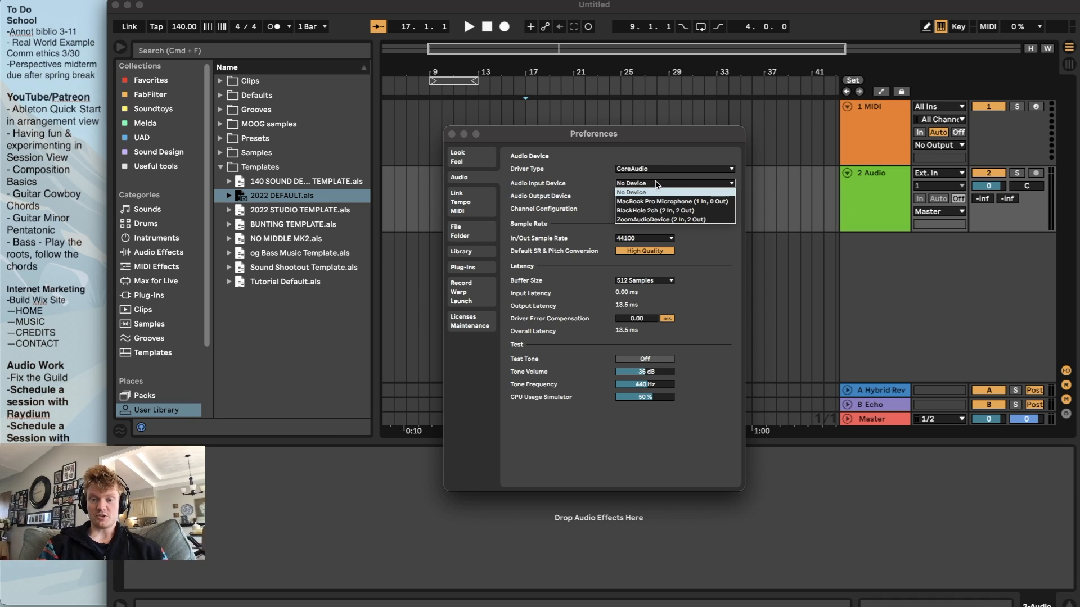
left_click(638, 194)
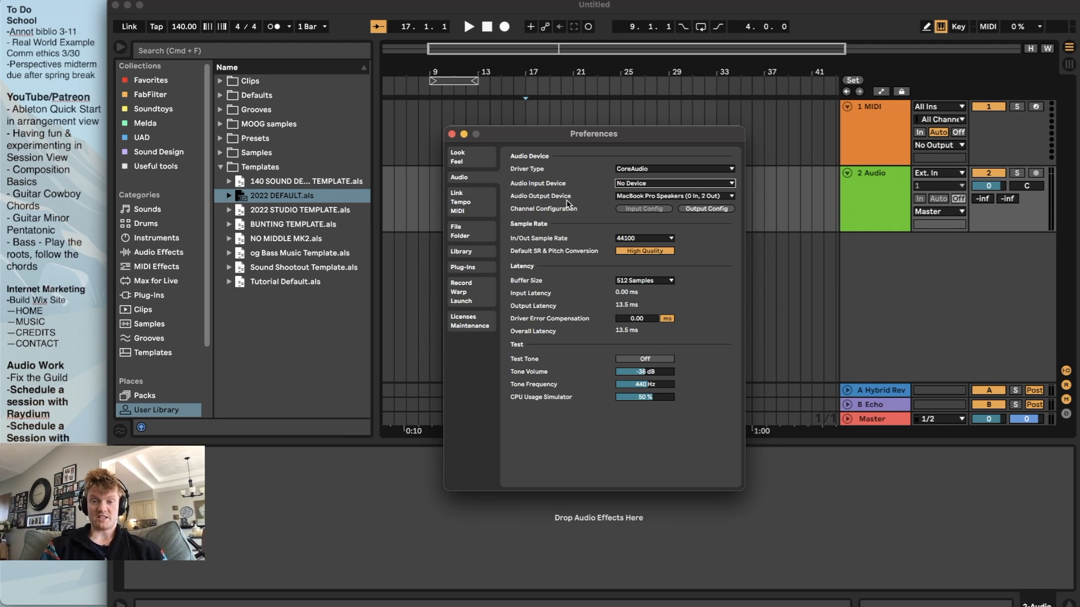
Try External Headphones as the audio output device and switch back to MacBook Pro Speakers (0 In, 2 Out)
left_click(642, 196)
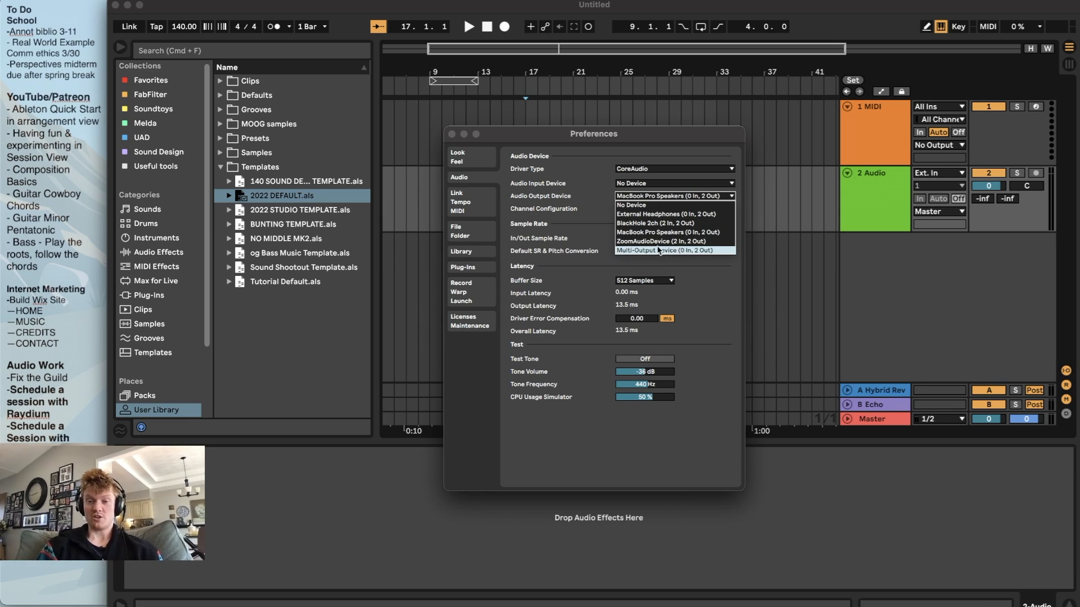
left_click(652, 217)
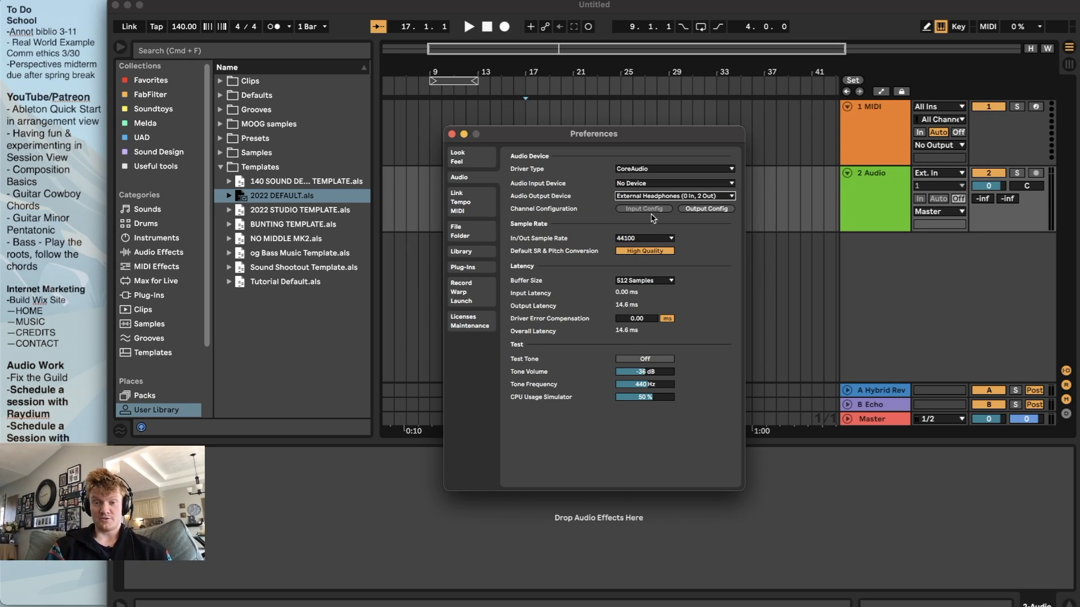
left_click(661, 198)
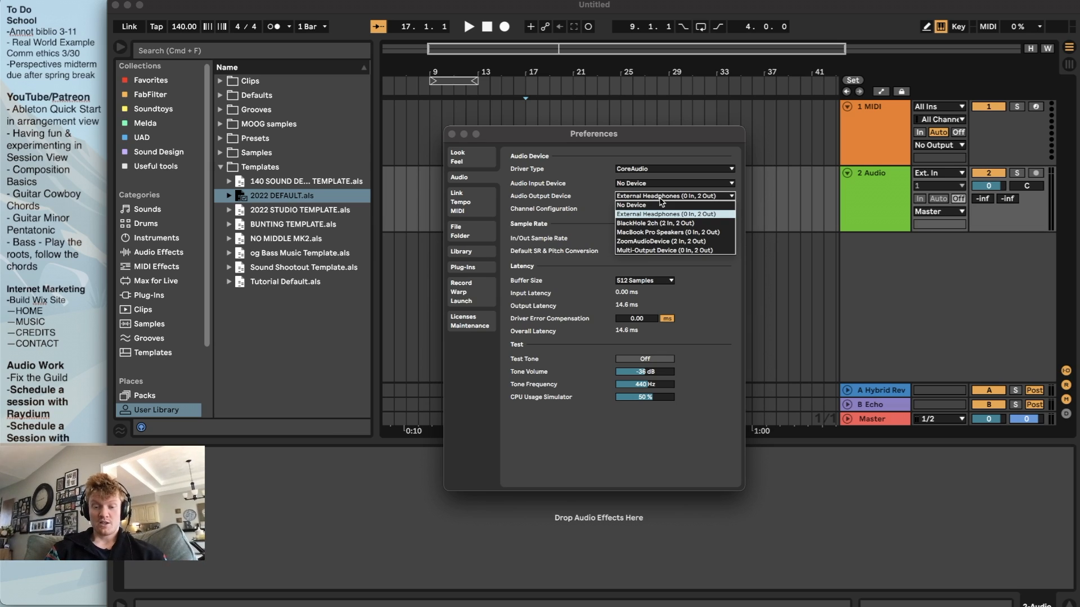
left_click(667, 232)
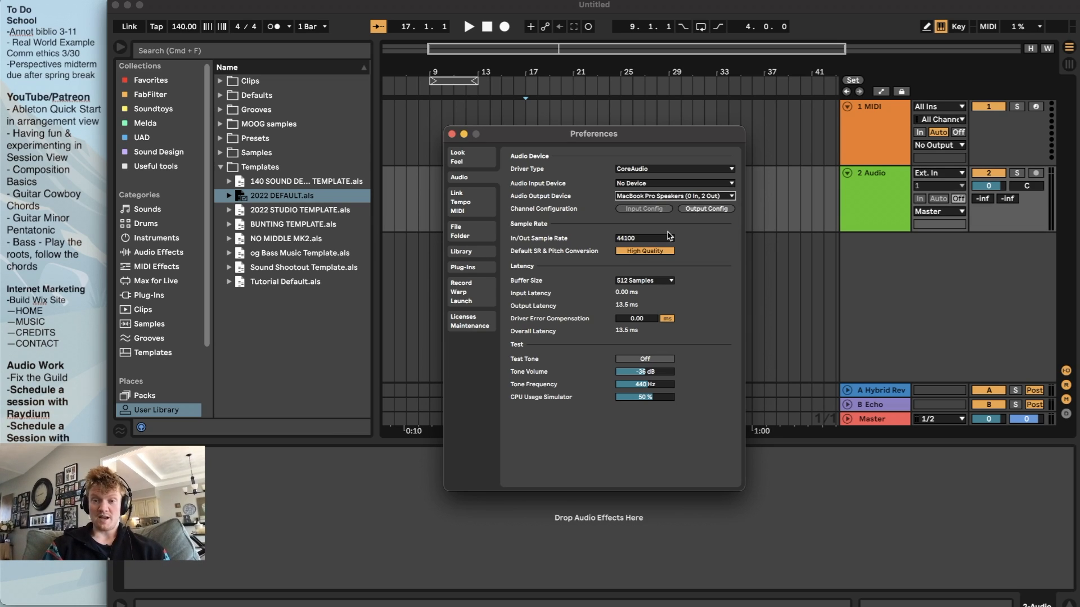
left_click(676, 200)
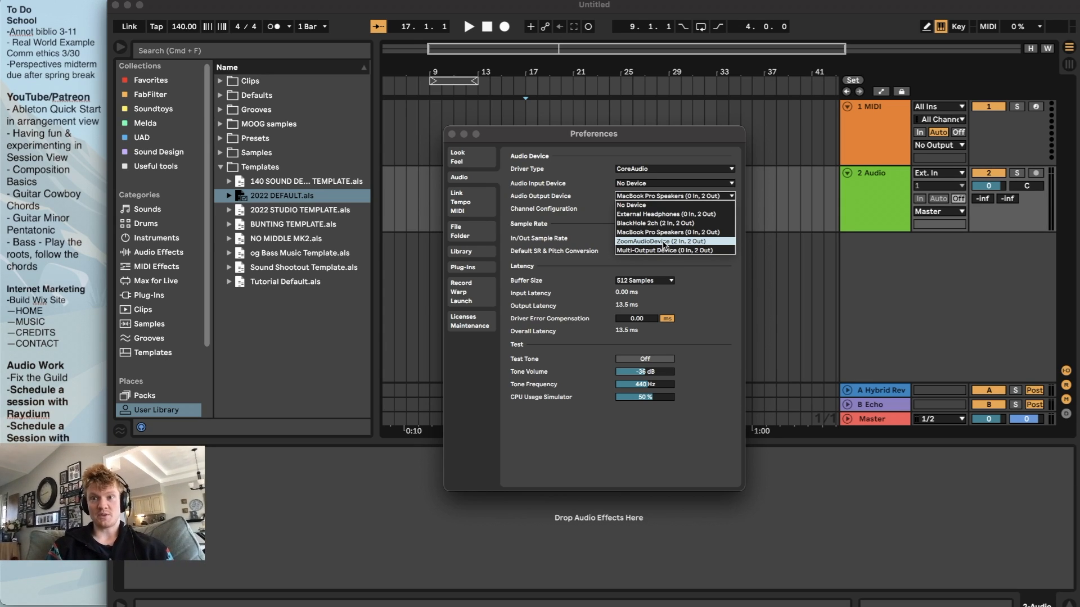
left_click(699, 295)
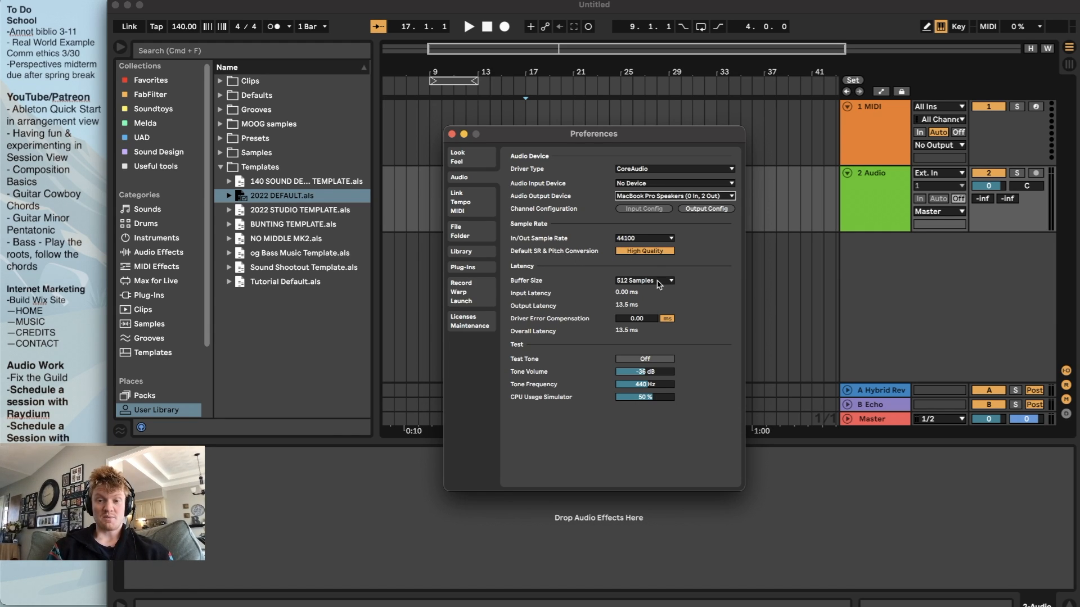
Try a buffer size of 128 samples and return it to 512 samples
left_click(658, 282)
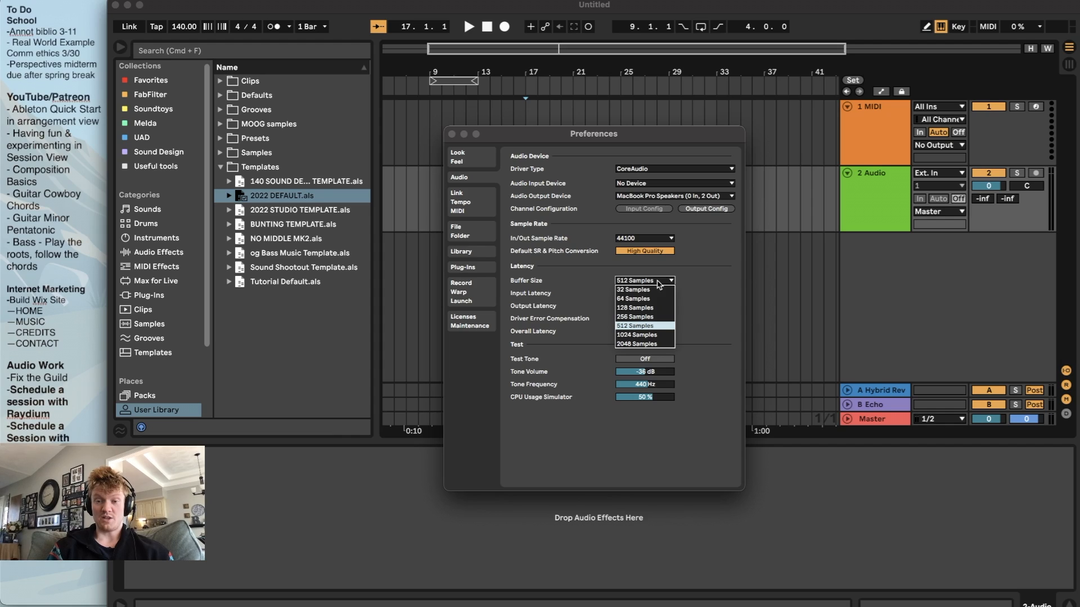
left_click(644, 308)
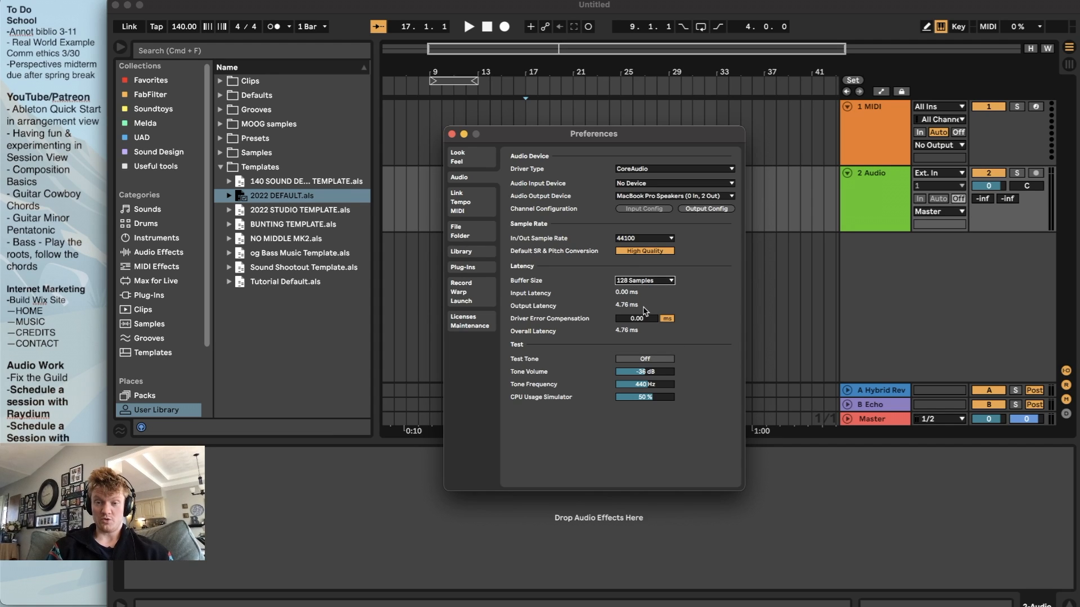
left_click(637, 282)
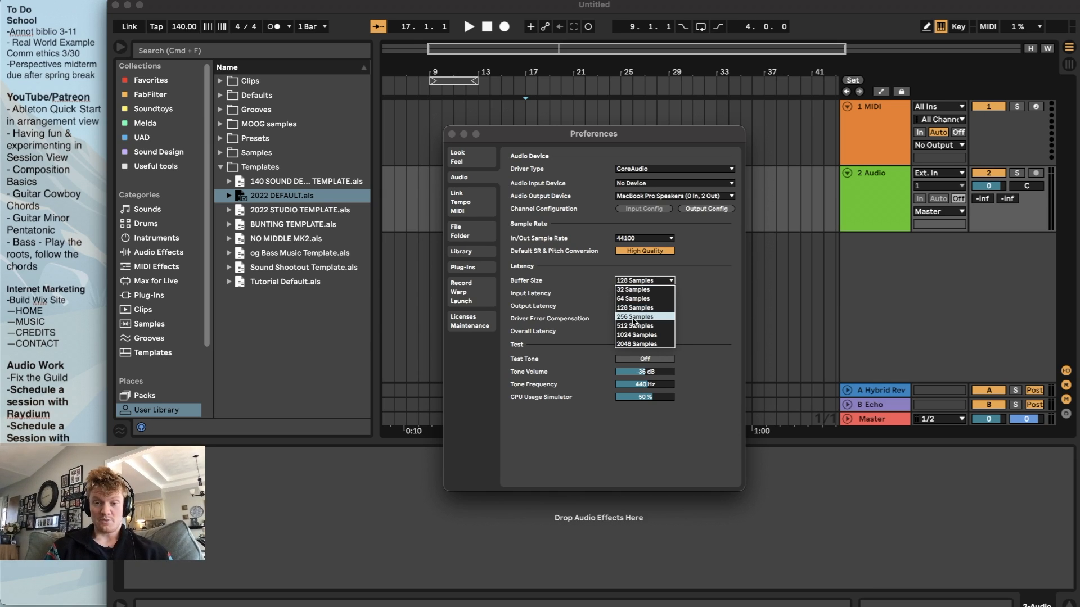
left_click(632, 327)
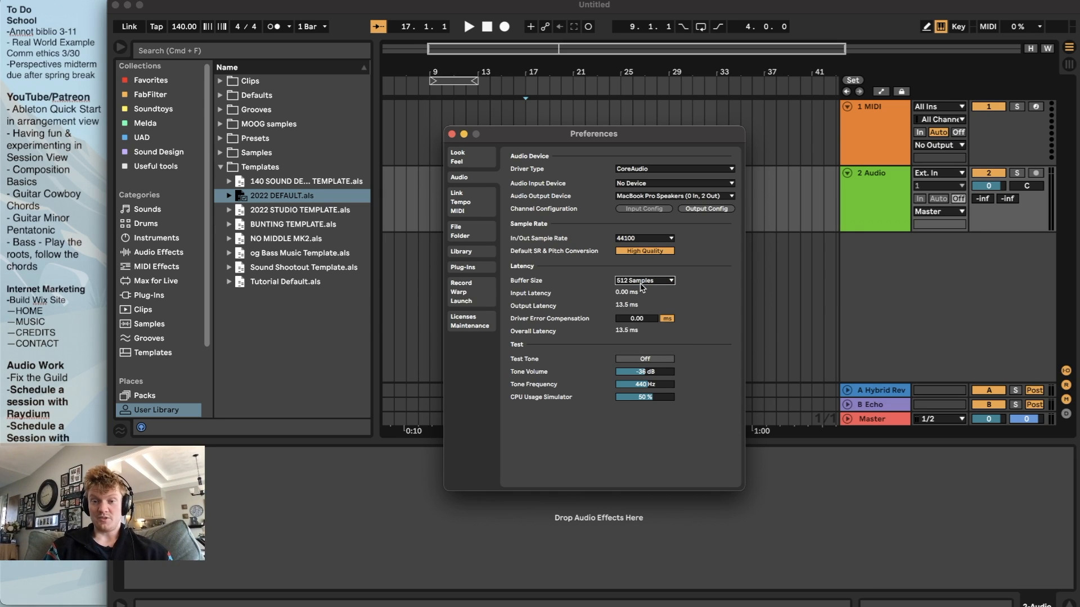
Set the audio buffer size to 256 samples
left_click(636, 282)
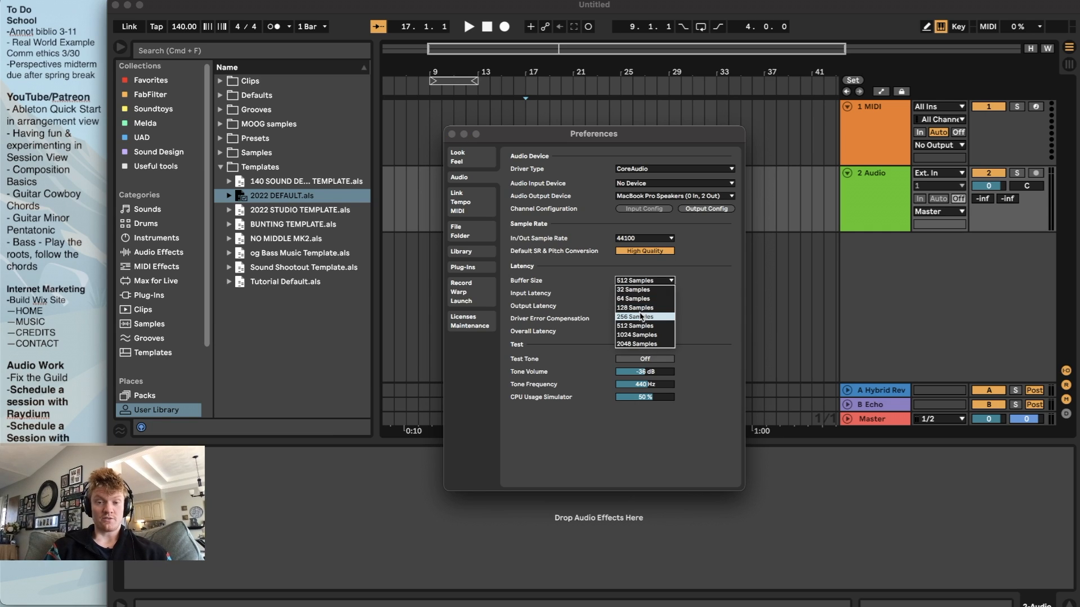
left_click(640, 318)
left_click(655, 280)
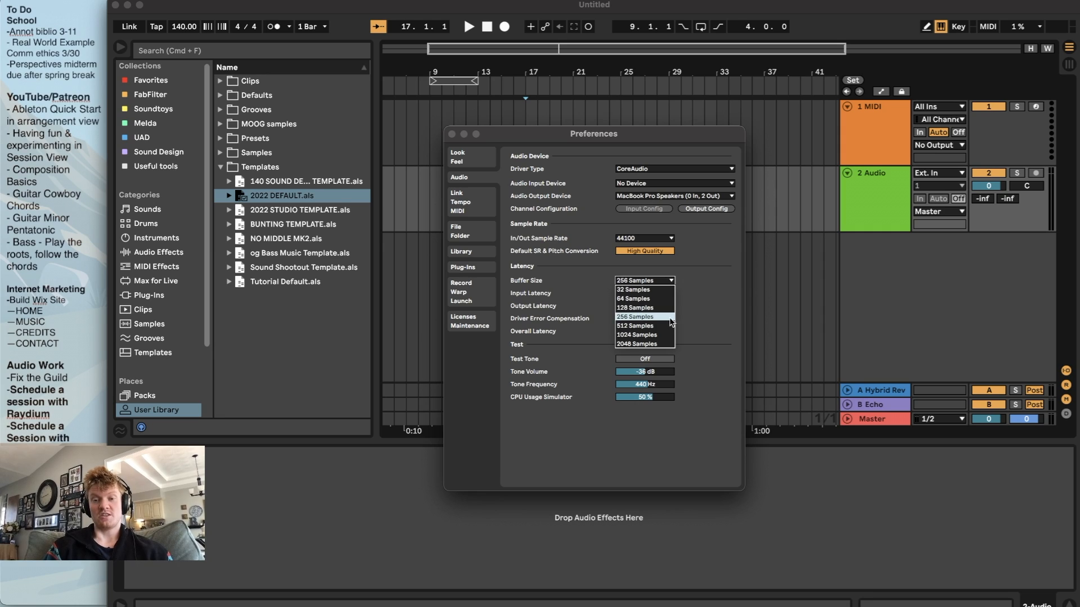
left_click(710, 306)
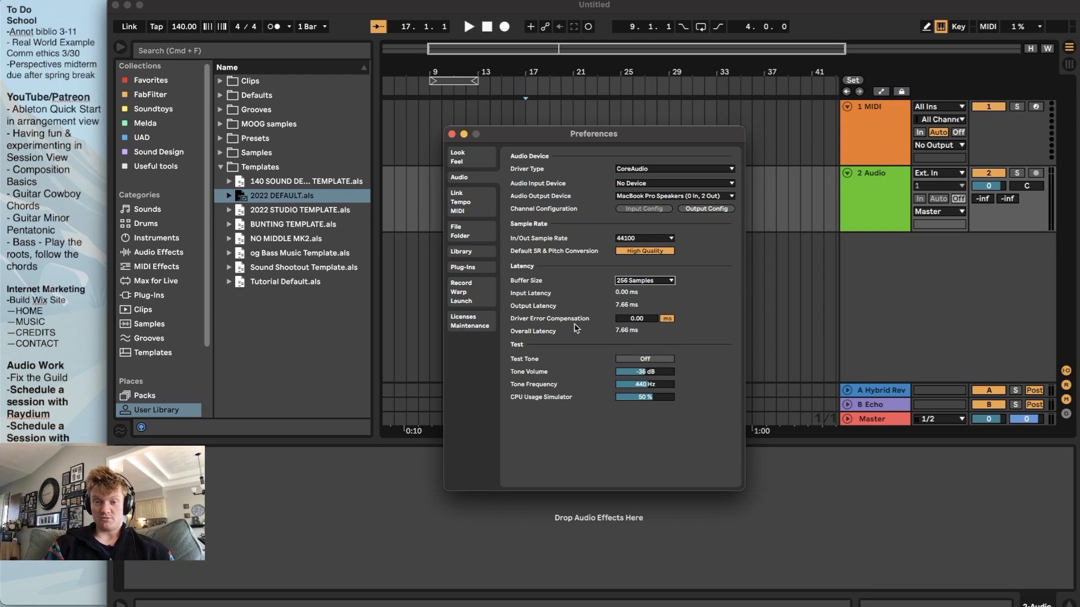
left_click(671, 280)
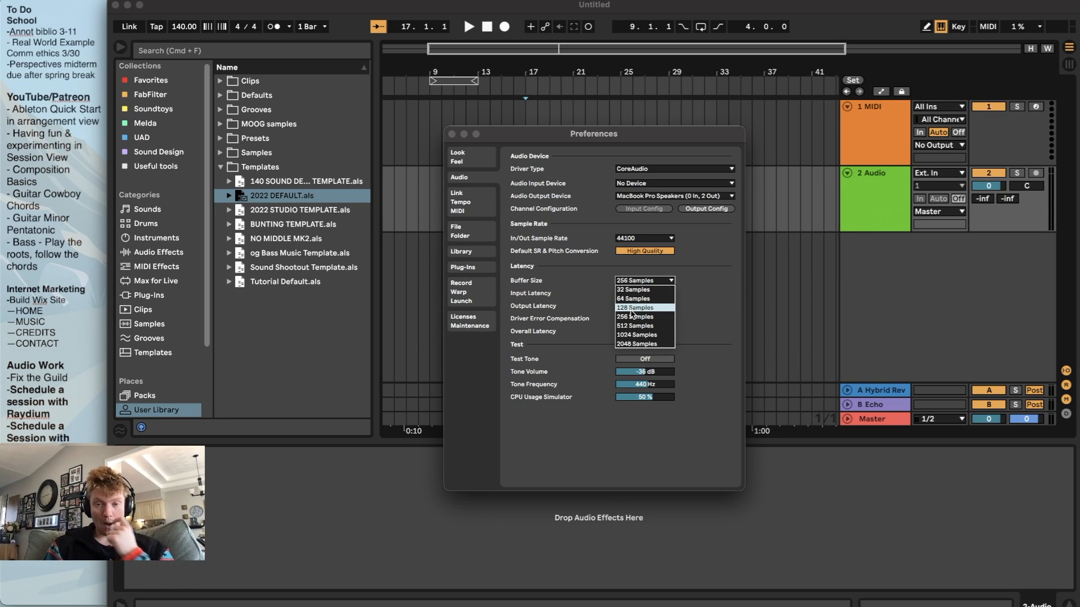
left_click(696, 307)
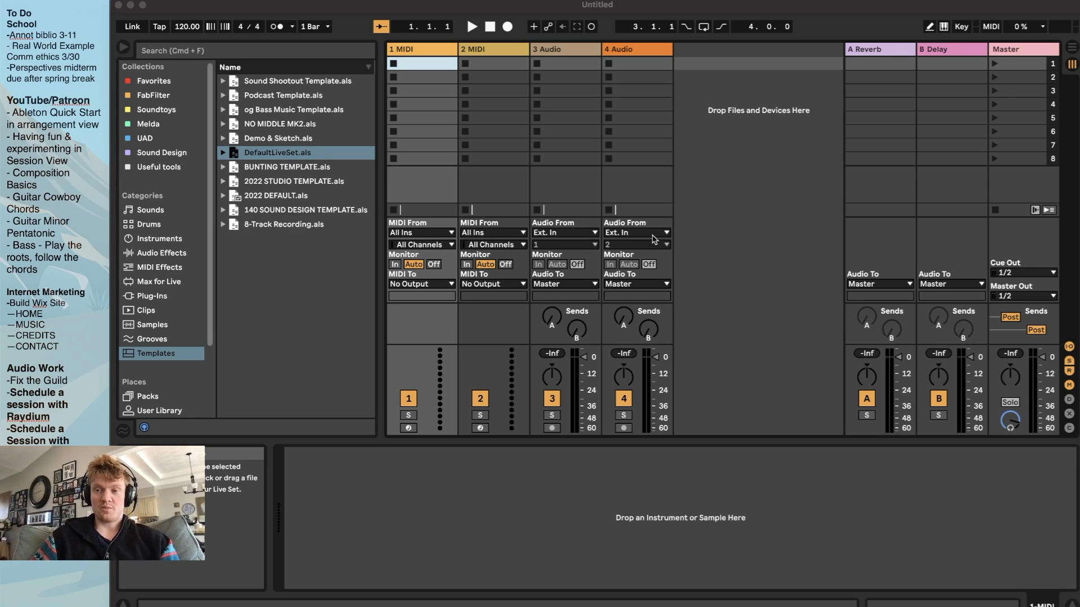
Toggle repeatedly between Session View and Arrangement View, ending in Arrangement View
left_click(615, 216)
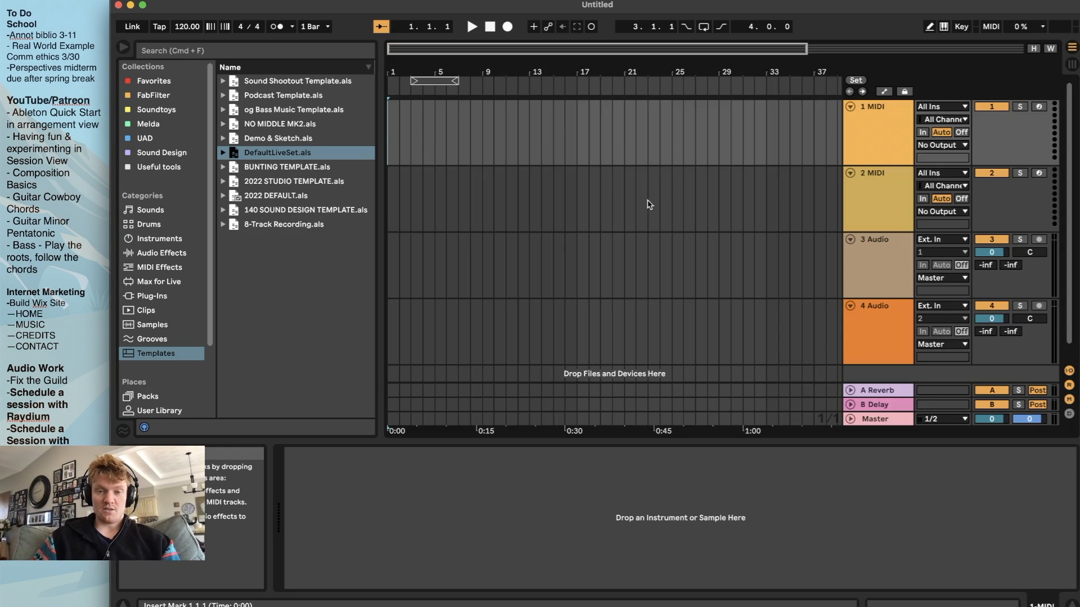
key("Tab")
key("Tab")
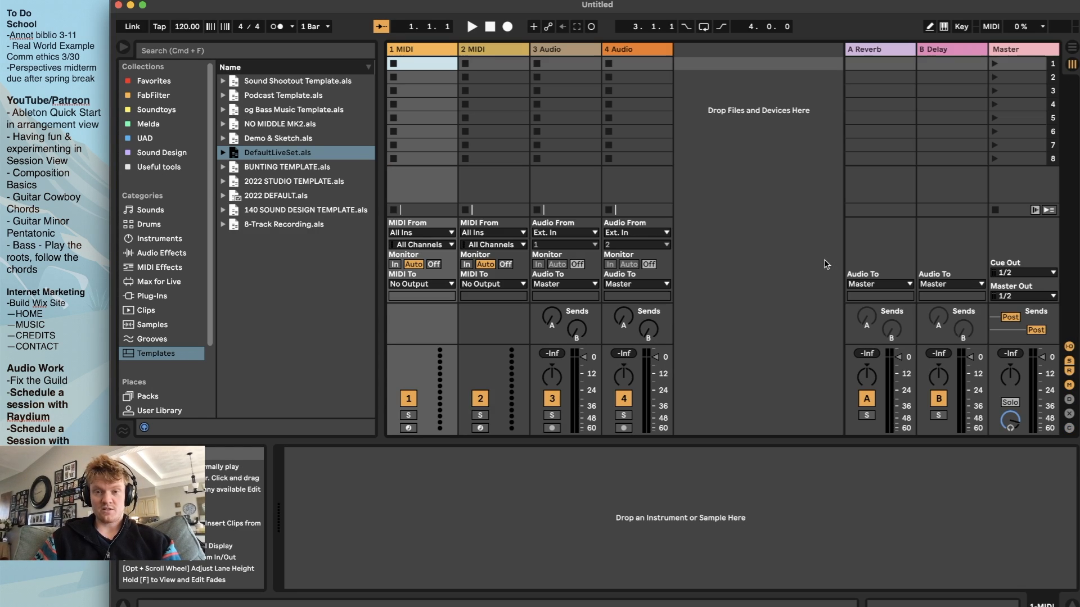
left_click(1073, 49)
left_click(1073, 64)
left_click(1073, 49)
left_click(1073, 64)
left_click(1073, 49)
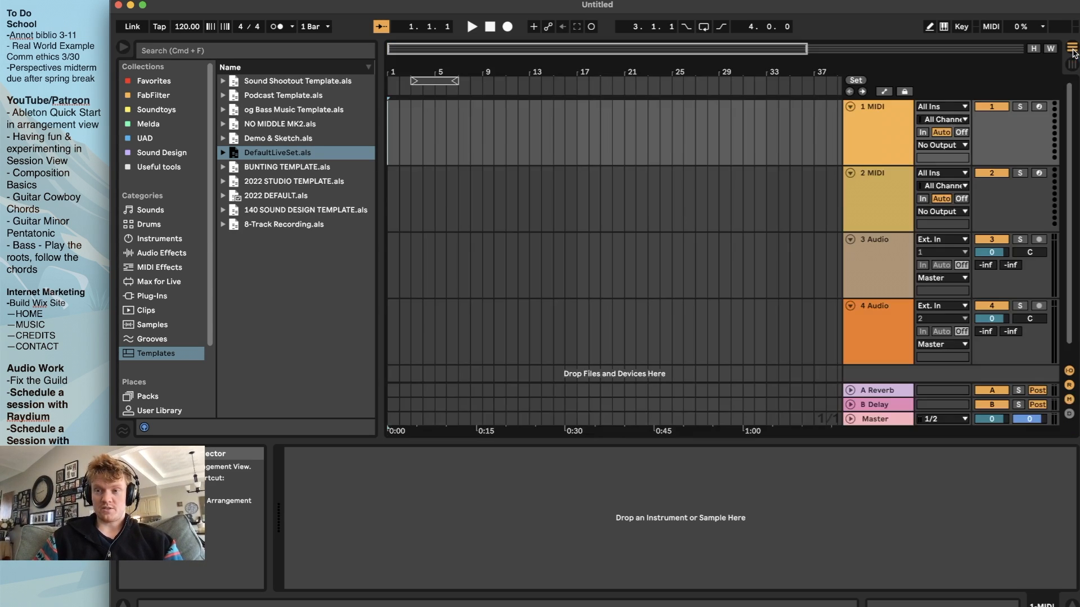
left_click(1073, 64)
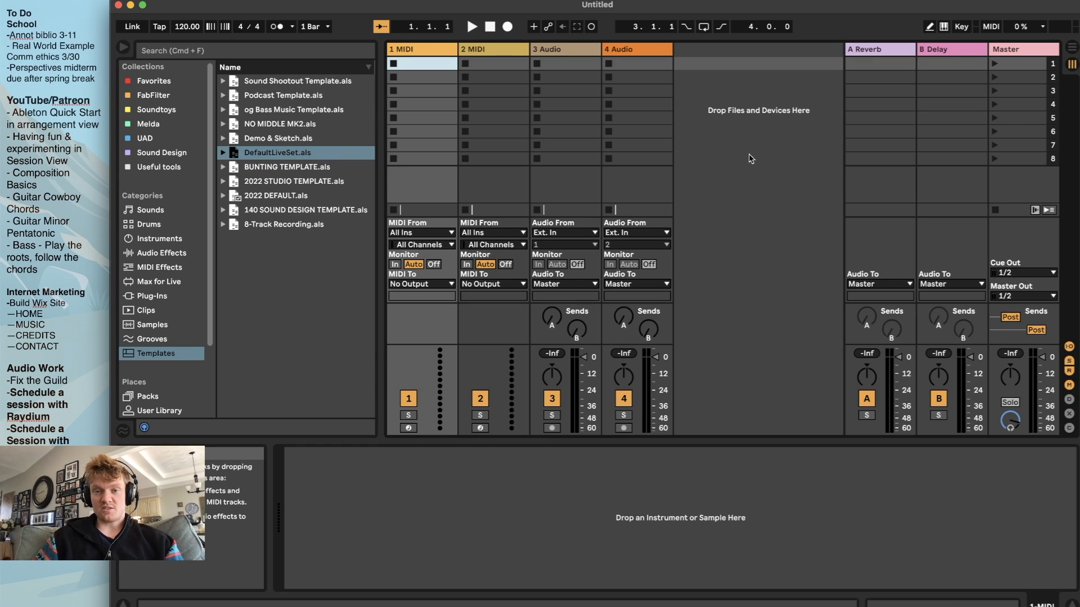
left_click(1072, 49)
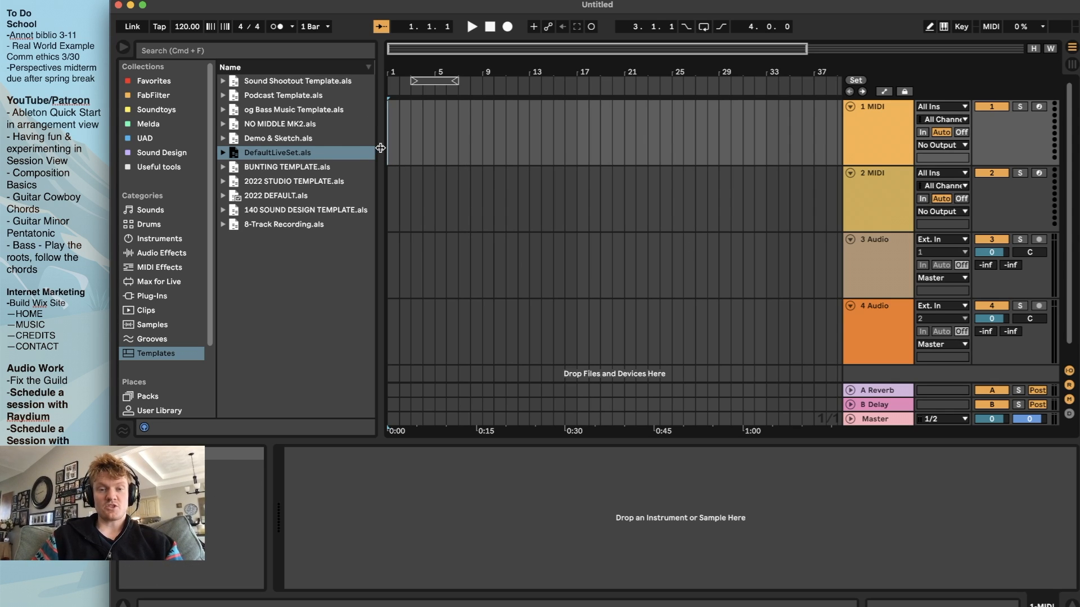
left_click_drag(380, 148, 378, 147)
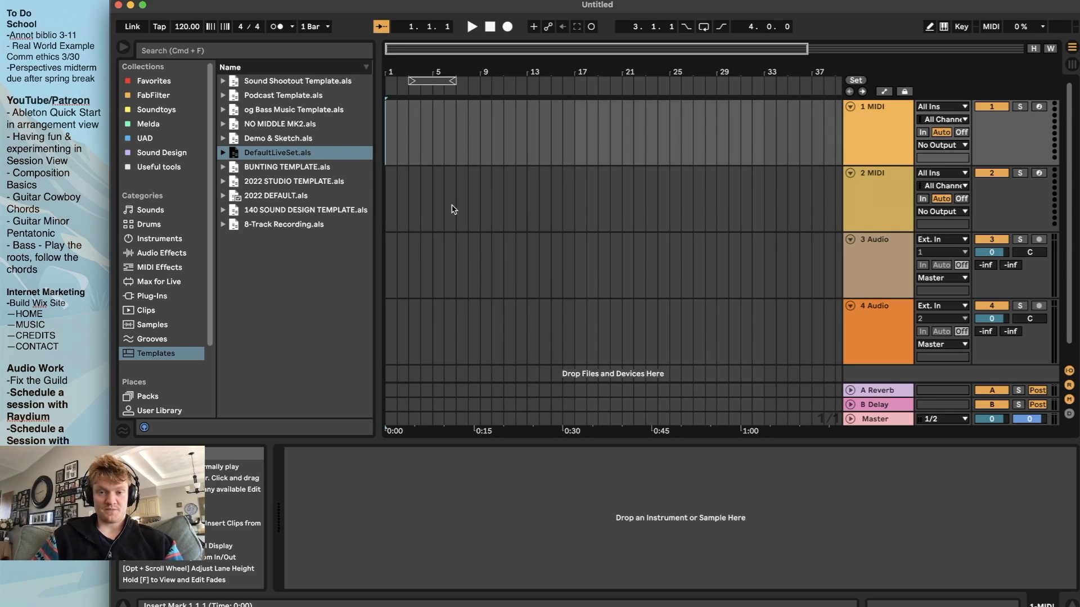
scroll(684, 210, "down", 3)
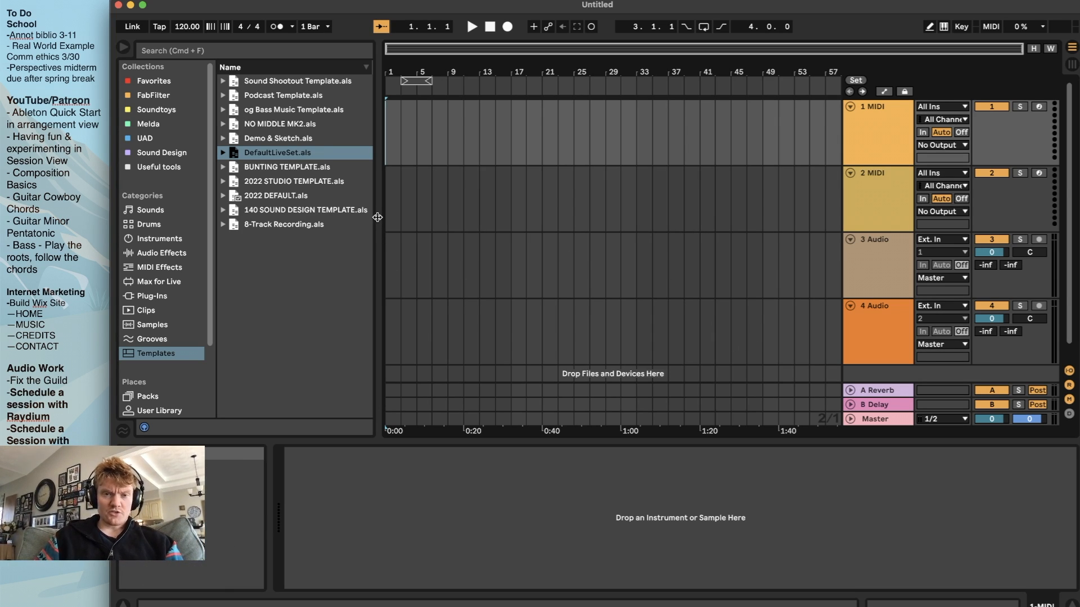
left_click_drag(377, 217, 378, 219)
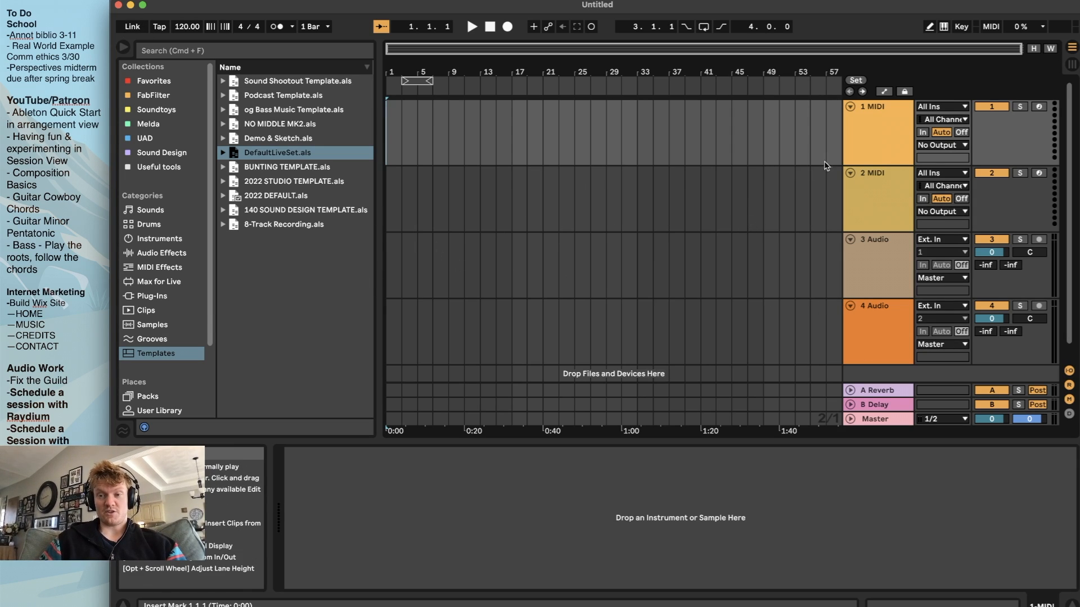
Delete the second MIDI track and the second audio track, keeping one track of each type
left_click(896, 196)
key("Delete")
left_click(875, 258)
key("Delete")
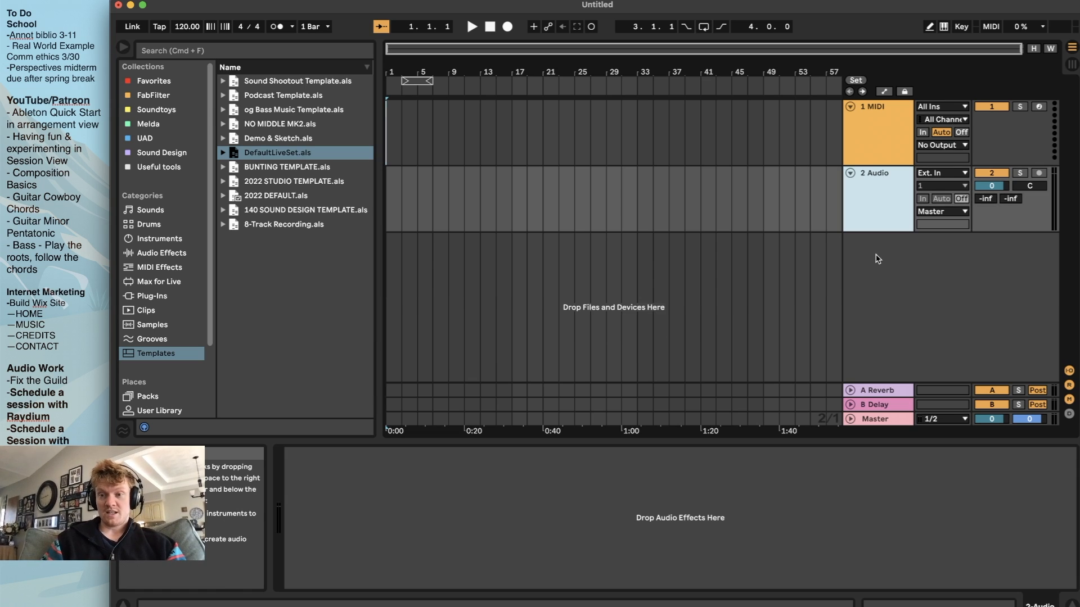
Examine the device chains of the A Reverb and B Delay return tracks and the Master track
left_click(880, 392)
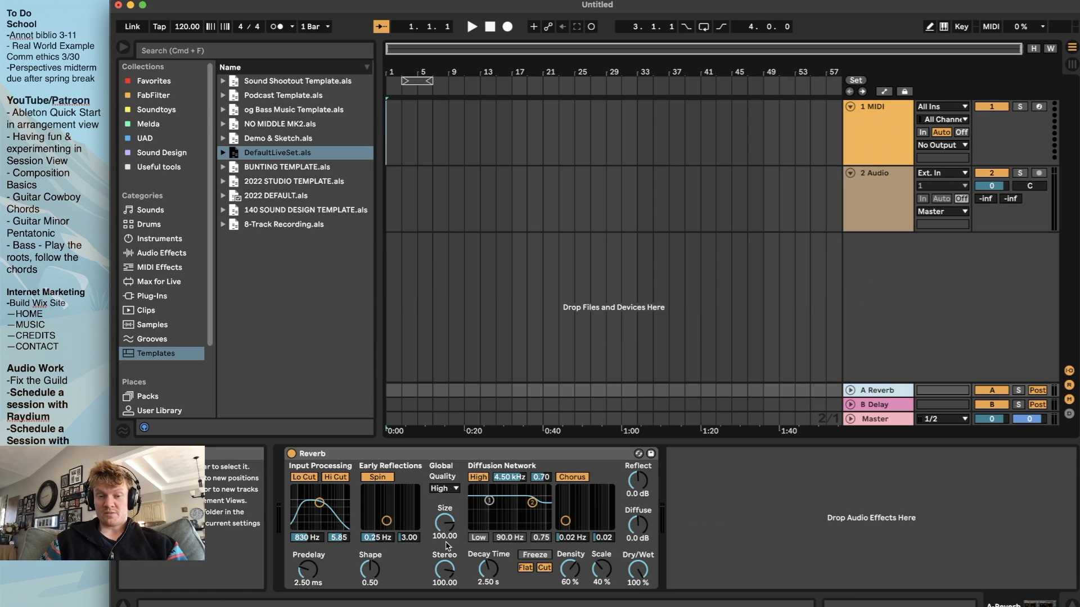
key("Down")
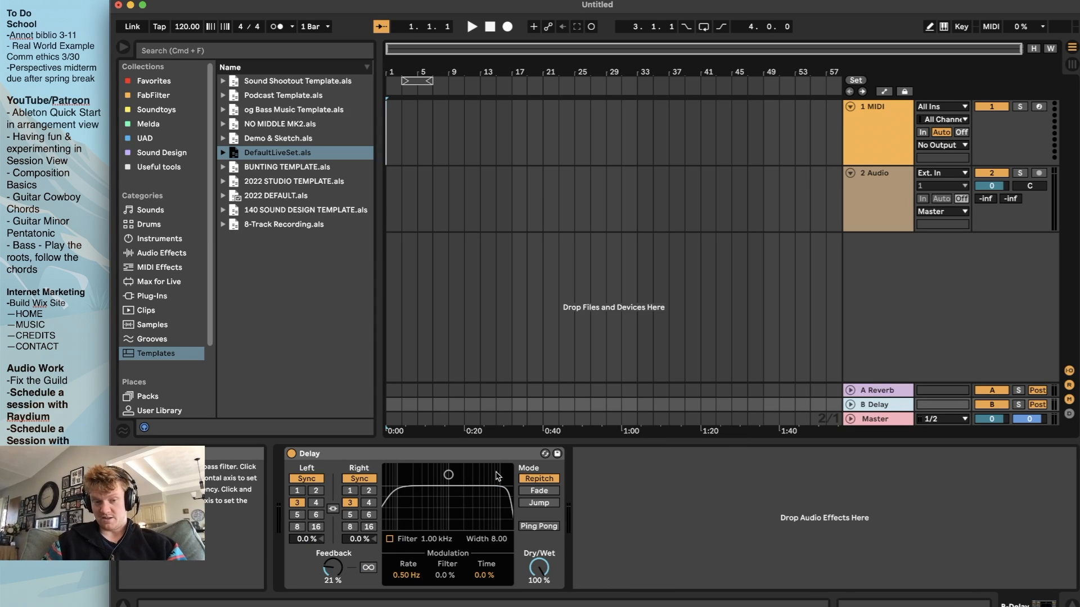
left_click(894, 419)
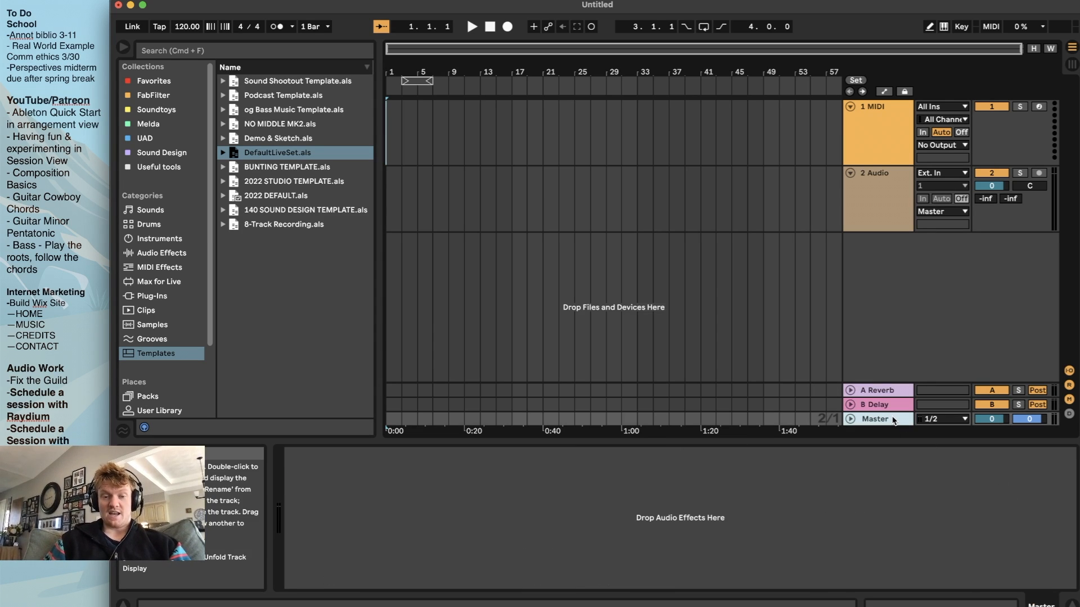
Add the Limiter from the Favorites collection to the Master track and set its gain to 6 dB
left_click(147, 83)
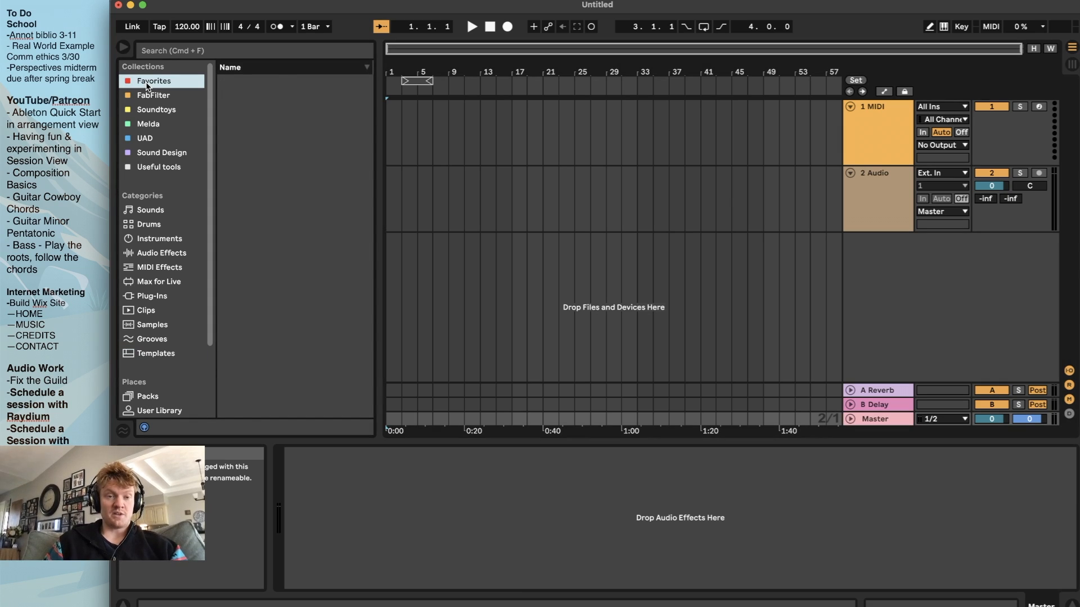
left_click_drag(263, 130, 412, 512)
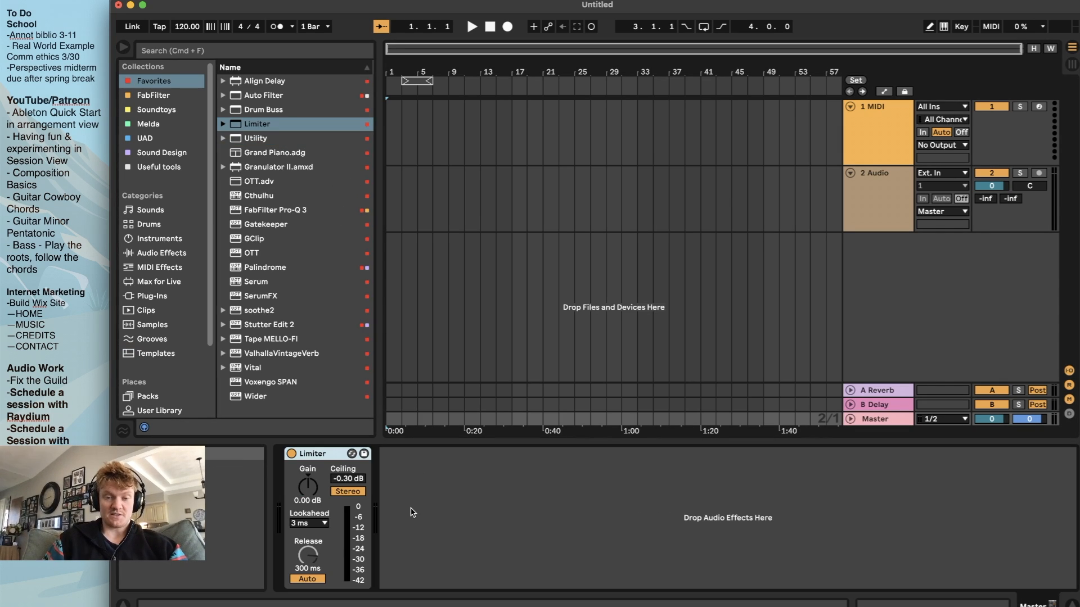
left_click_drag(308, 487, 308, 482)
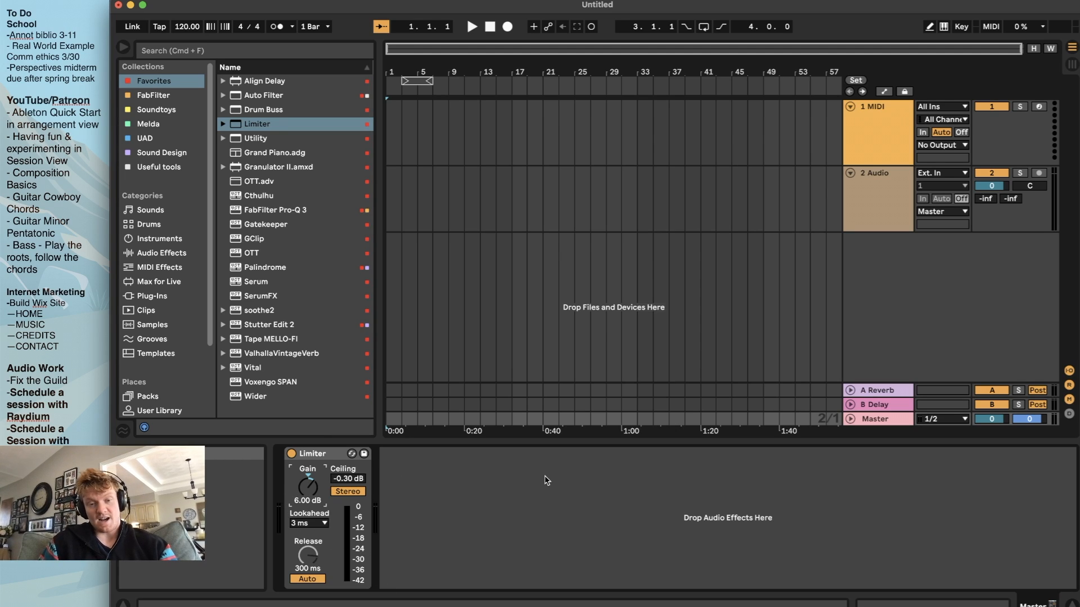
Set the Limiter's ceiling to -0.1 dB
left_click_drag(342, 477, 349, 484)
type("-0")
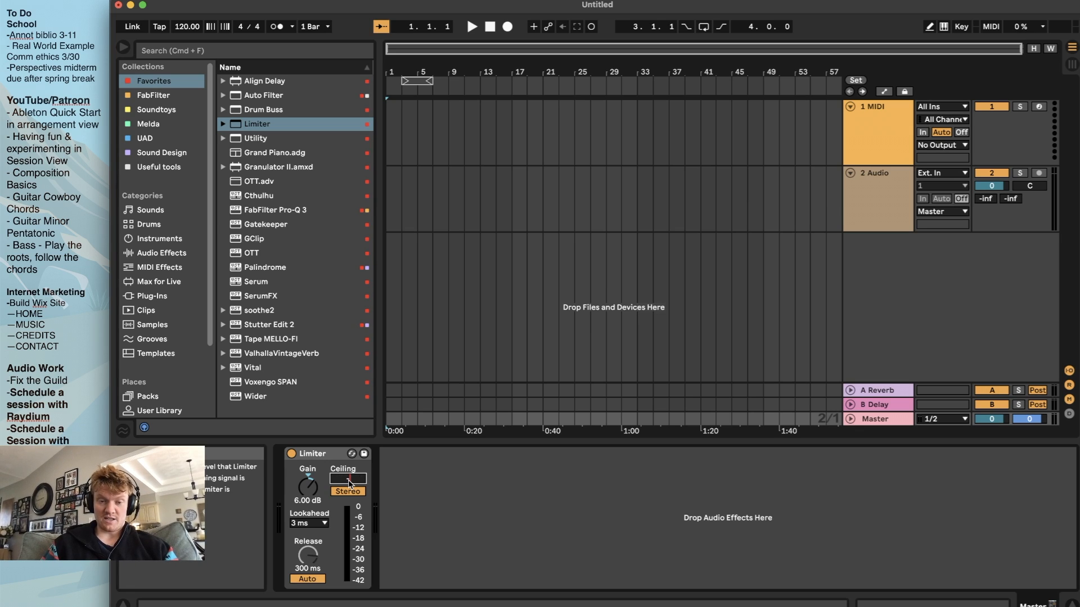
type(".1")
key("Return")
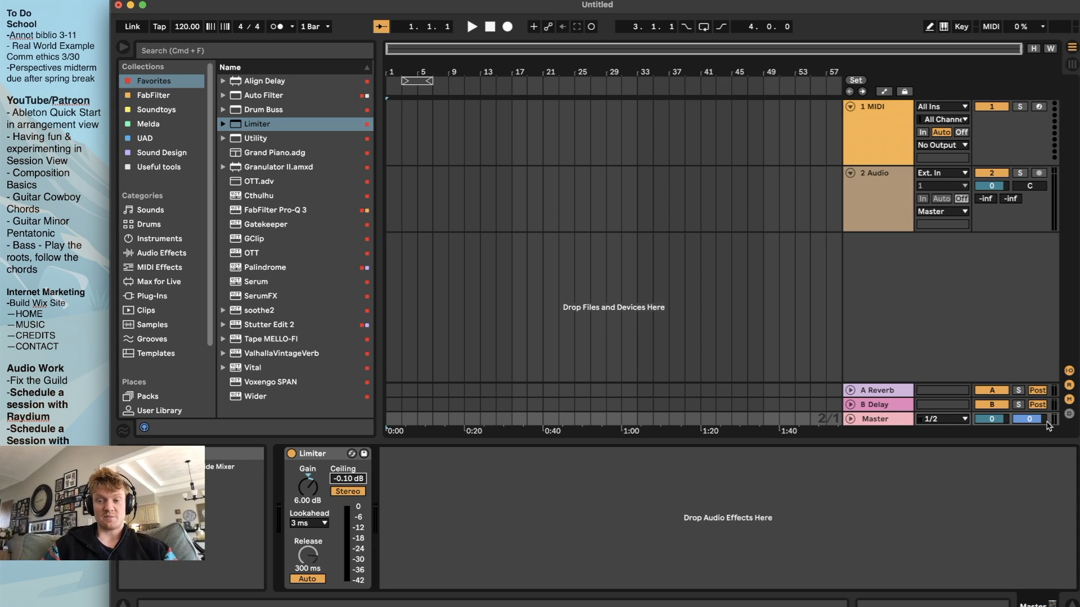
Review the device chains of the MIDI and audio tracks, both return tracks and the Master track
left_click(886, 129)
left_click(882, 214)
left_click(887, 119)
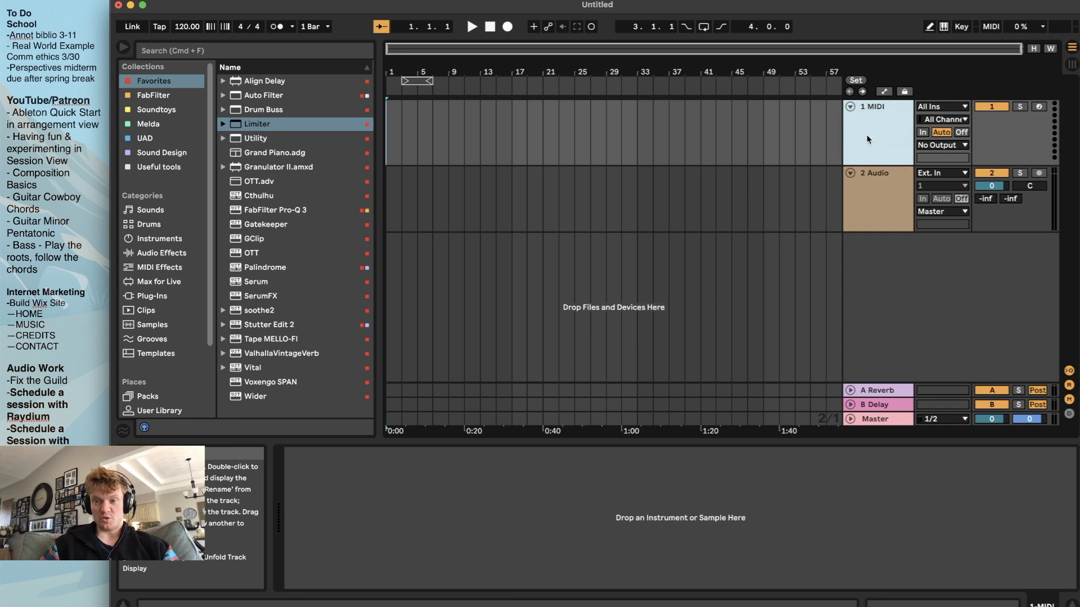
left_click(890, 225)
left_click(881, 392)
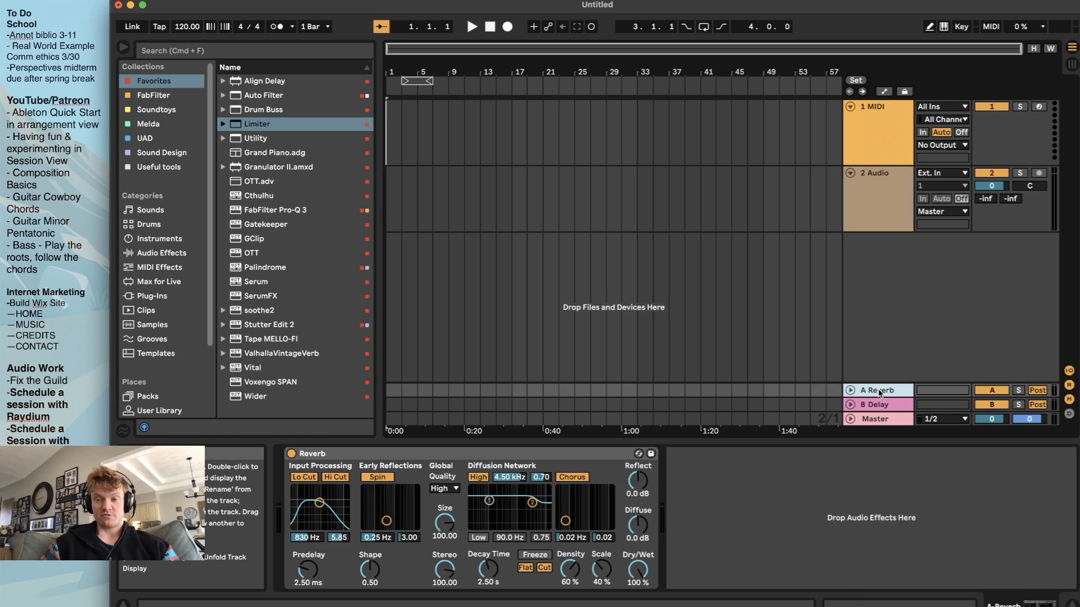
left_click(878, 406)
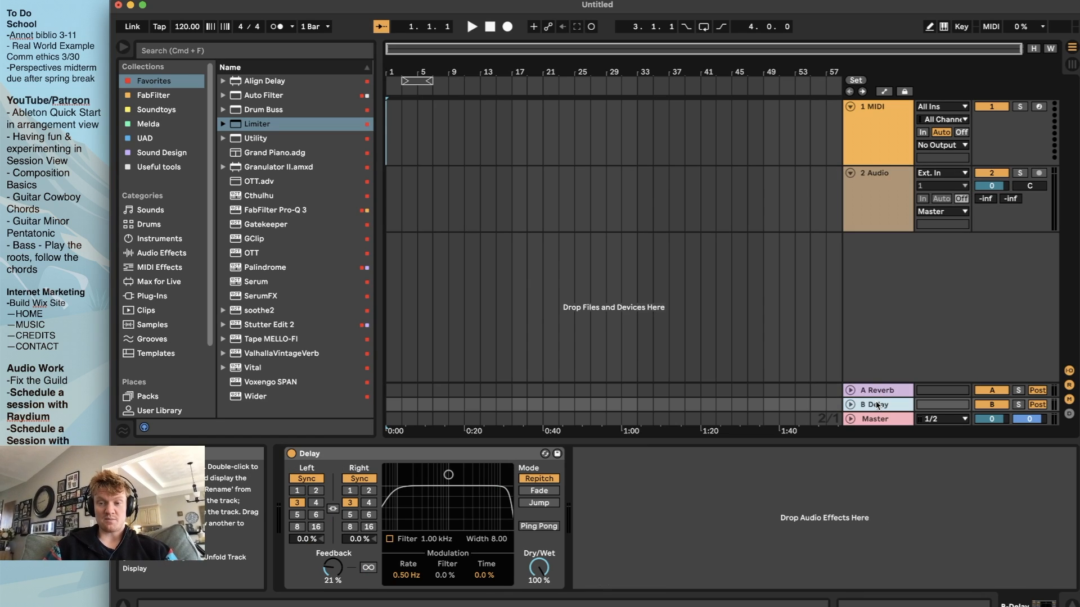
left_click(876, 420)
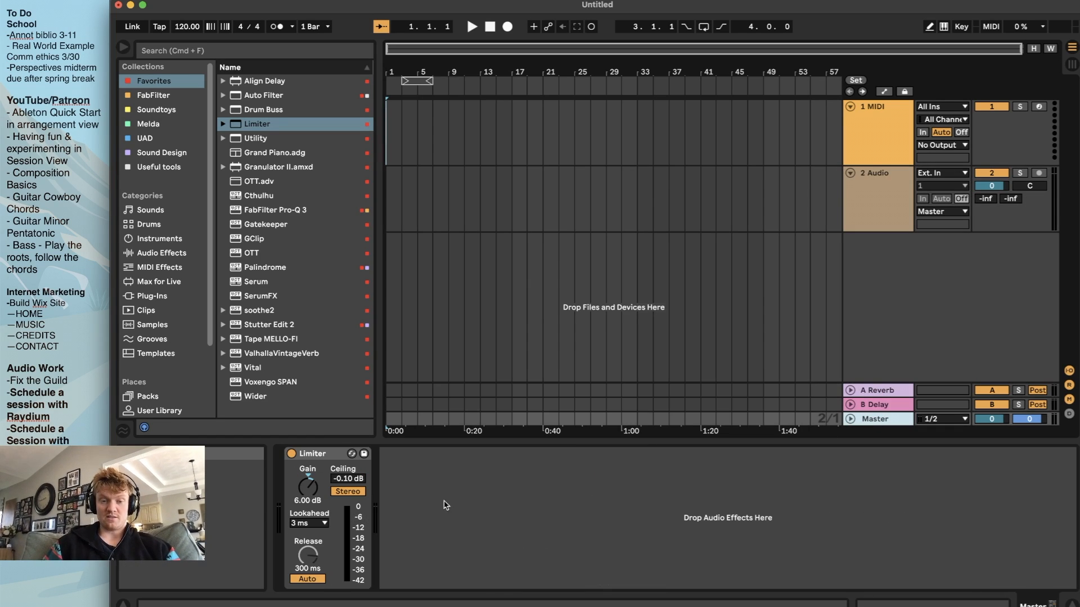
left_click(873, 135)
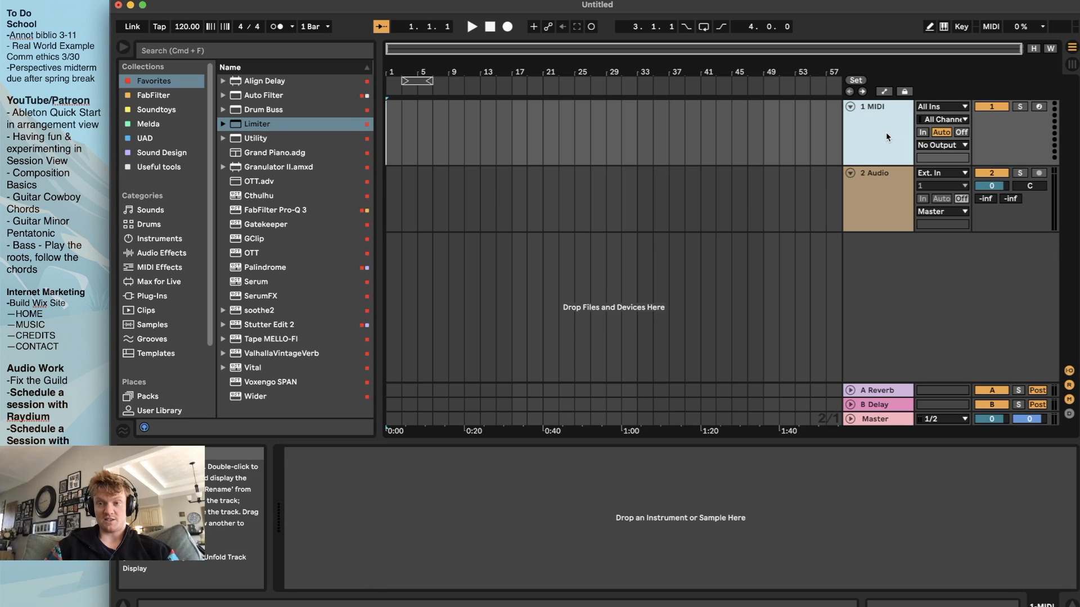
Save the Live Set as the default set and name its template file Tutorial Default
left_click(78, 3)
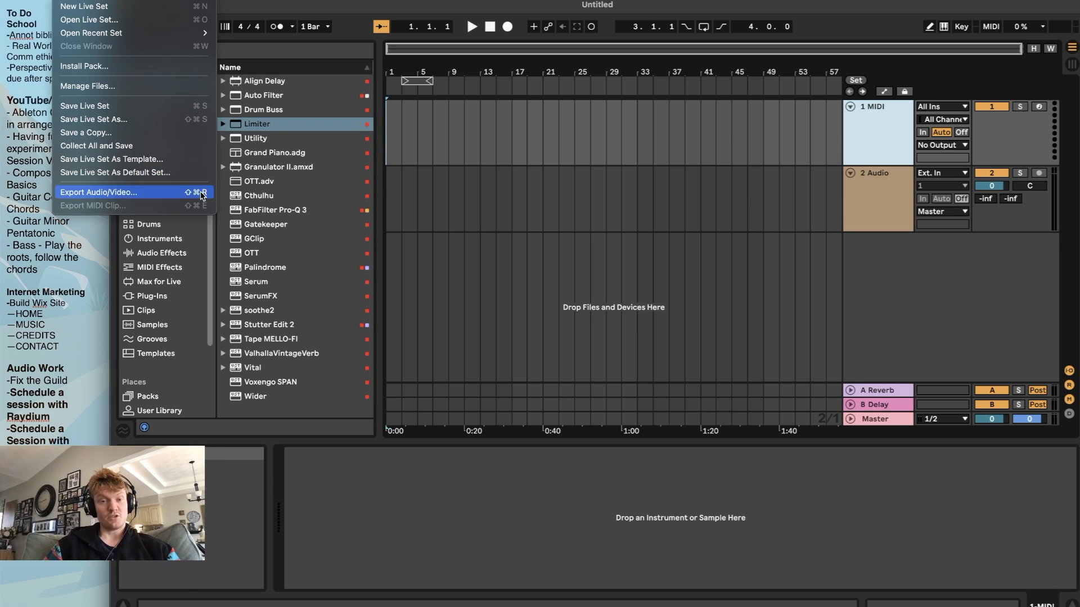
left_click(135, 174)
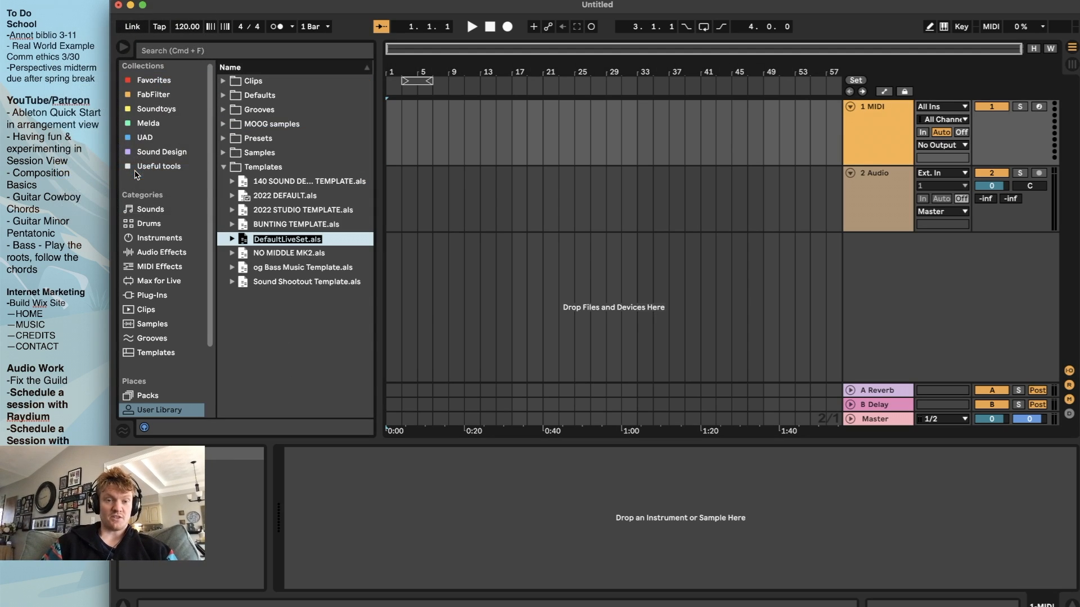
left_click(300, 238)
key("BackSpace")
key("BackSpace")
key("BackSpace")
key("BackSpace")
key("BackSpace")
key("BackSpace")
key("BackSpace")
key("BackSpace")
key("BackSpace")
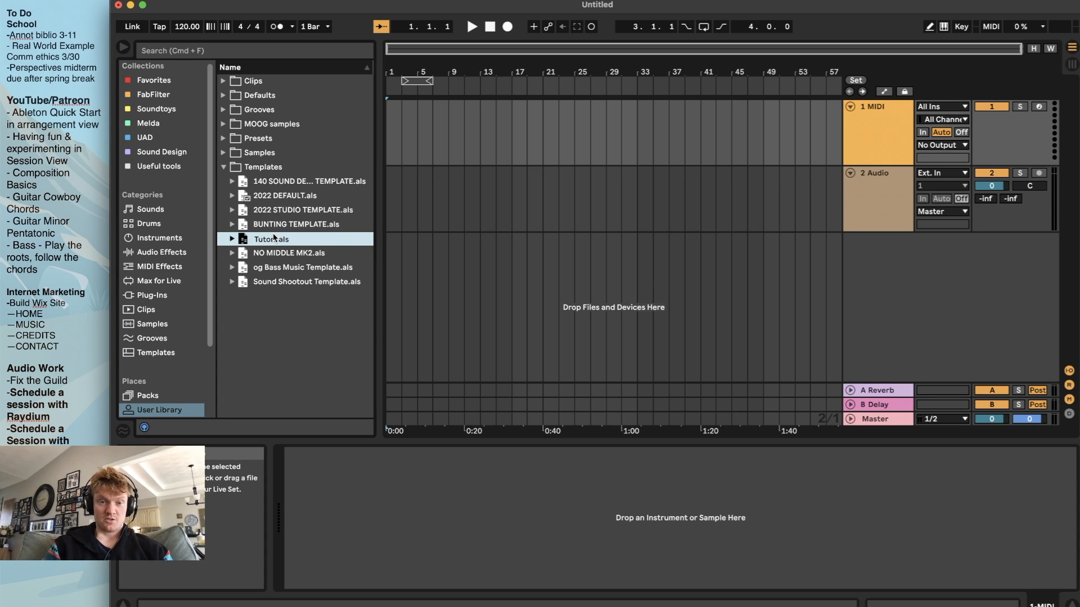
type("Default")
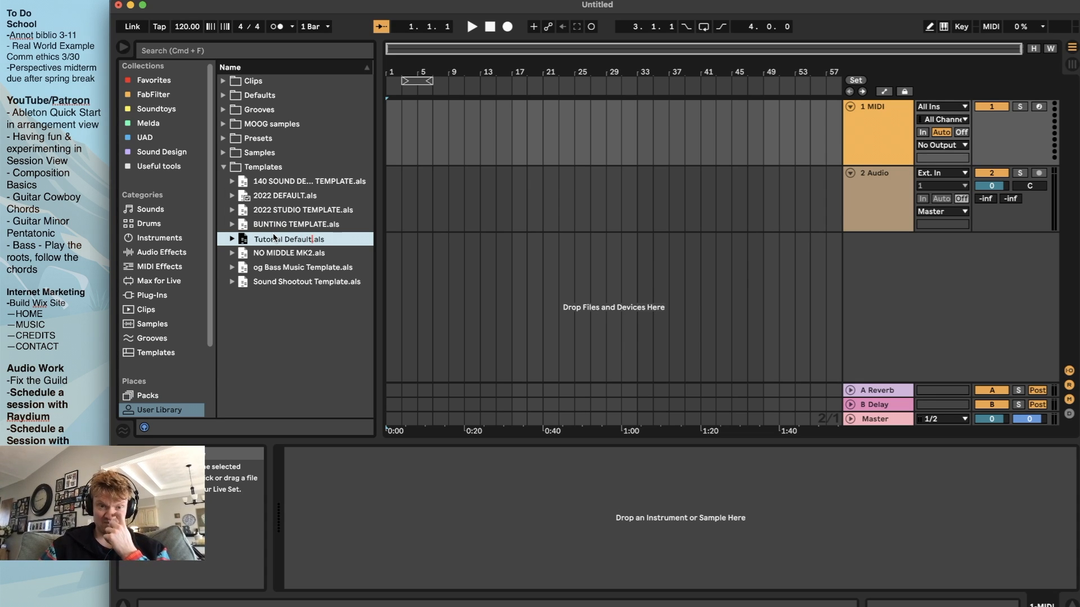
key("Return")
Create a new Live Set without saving the current one and check its MIDI, audio and Master tracks
left_click(64, 0)
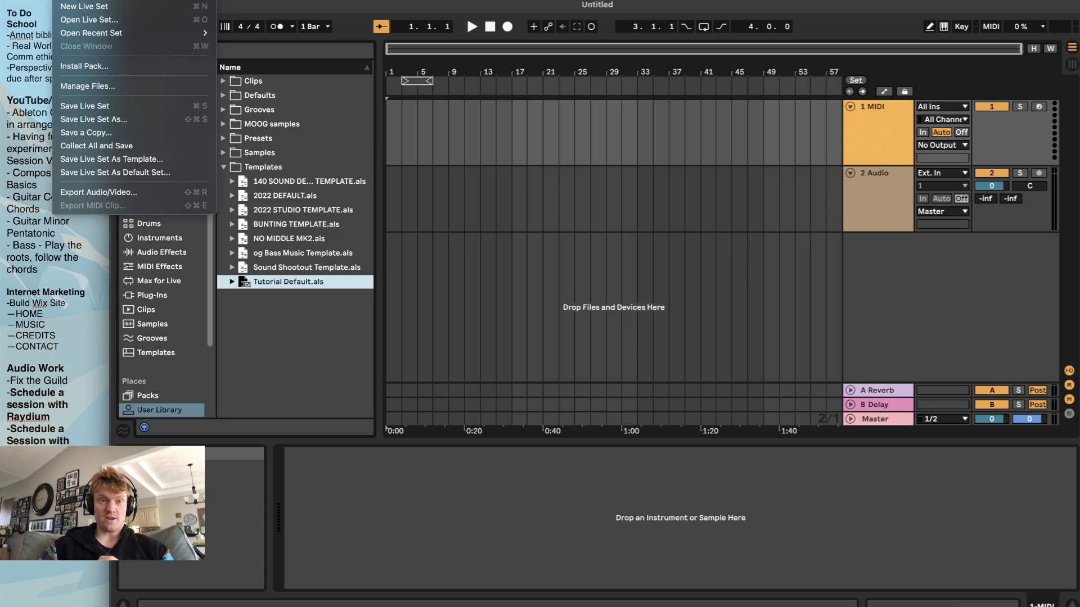
left_click(79, 6)
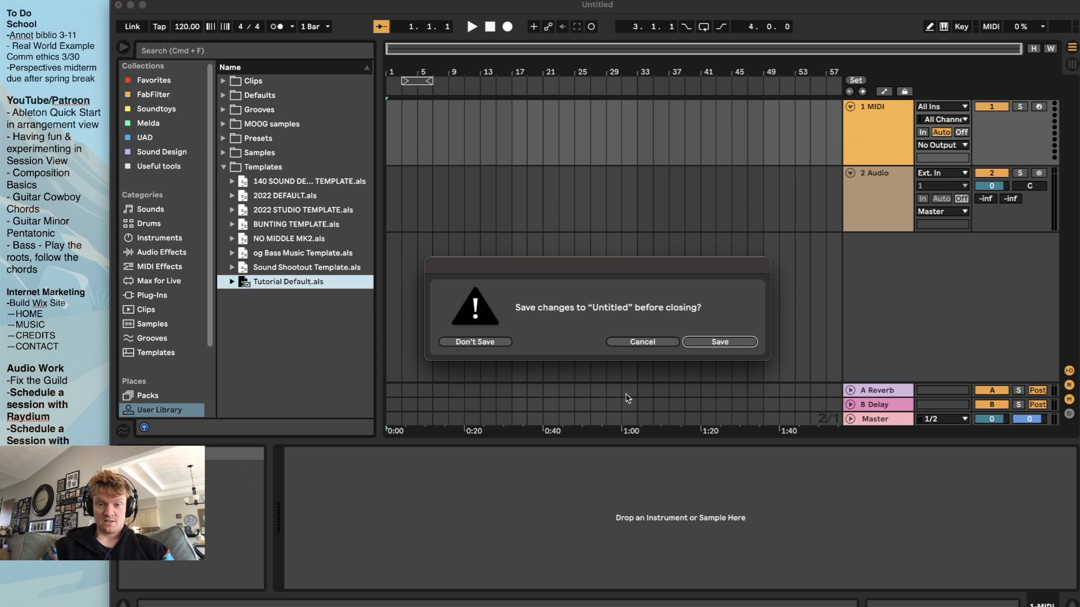
left_click(482, 342)
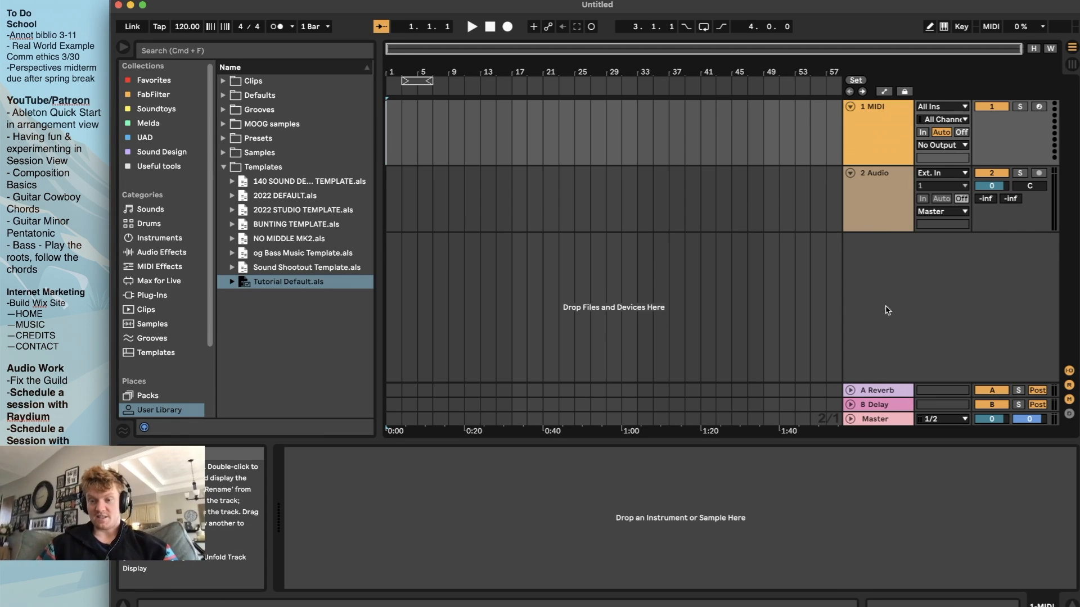
left_click(882, 140)
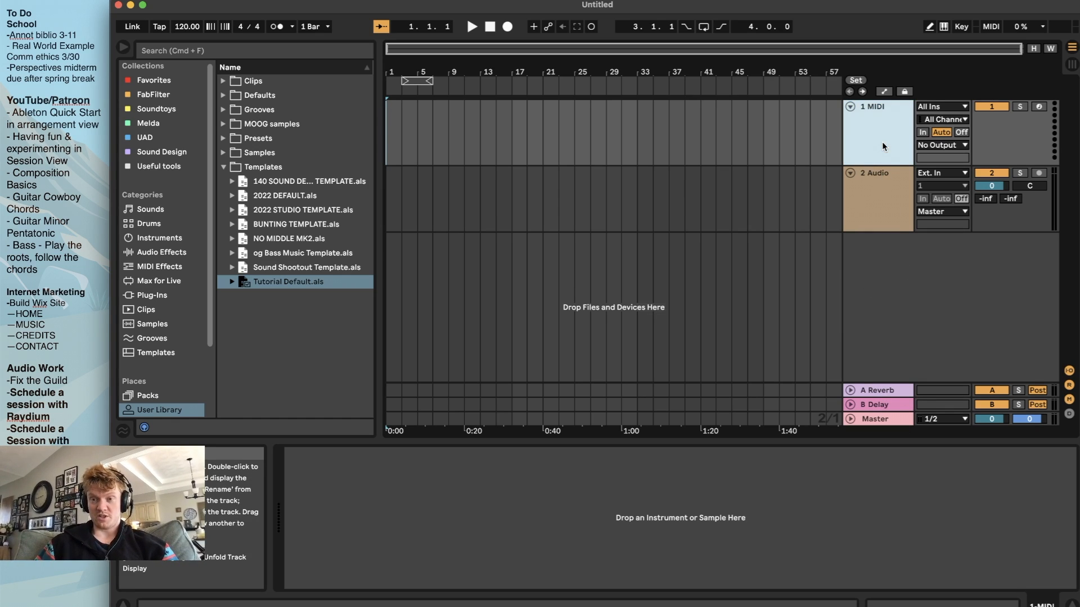
left_click(897, 209)
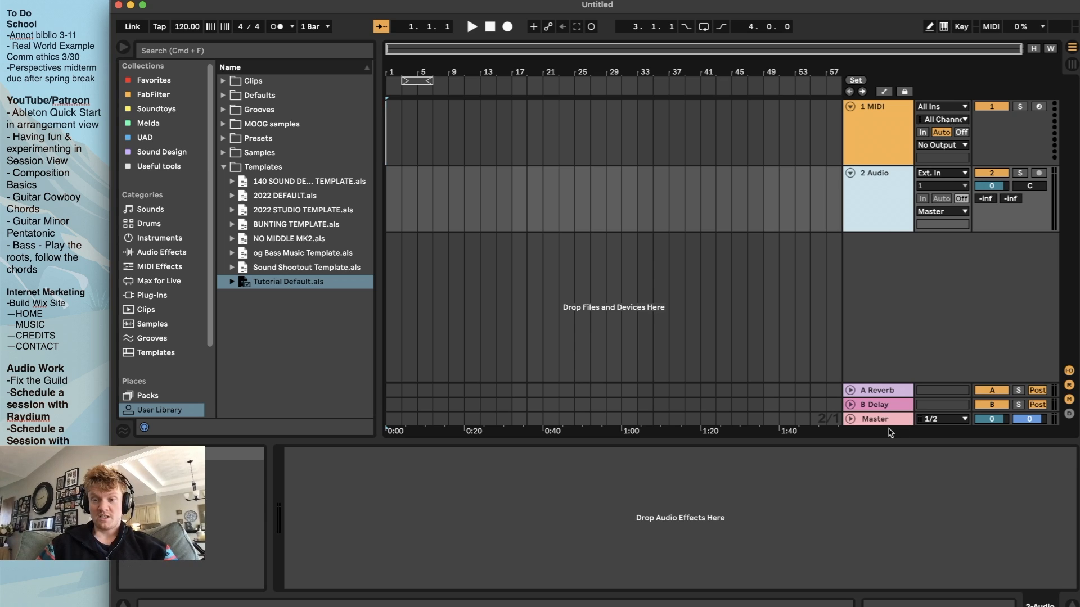
left_click(888, 421)
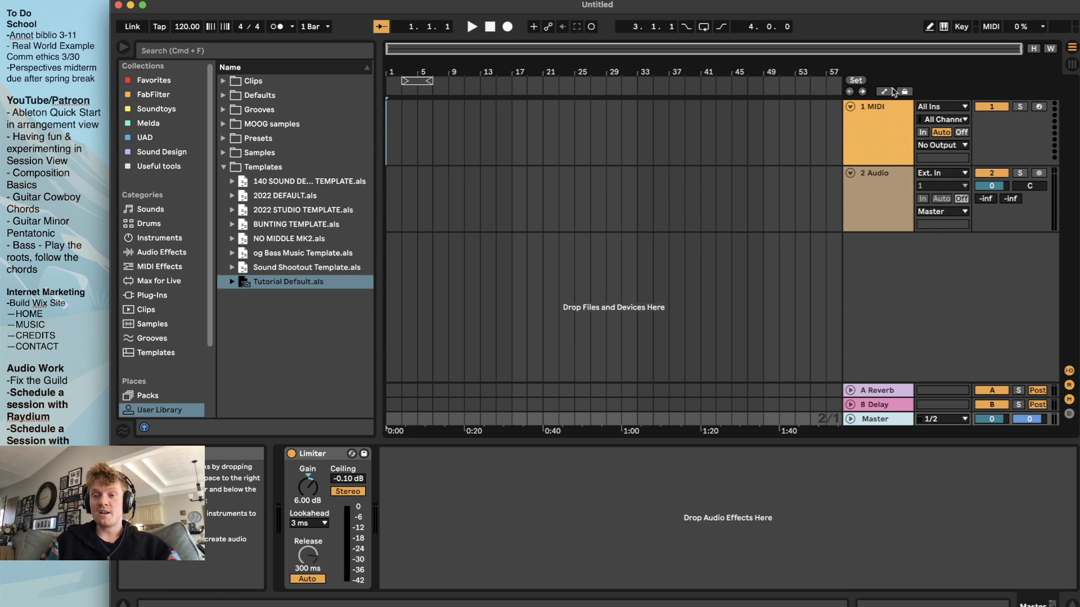
Load a Drum Rack from the Instruments category onto the MIDI track and select that track
left_click(889, 120)
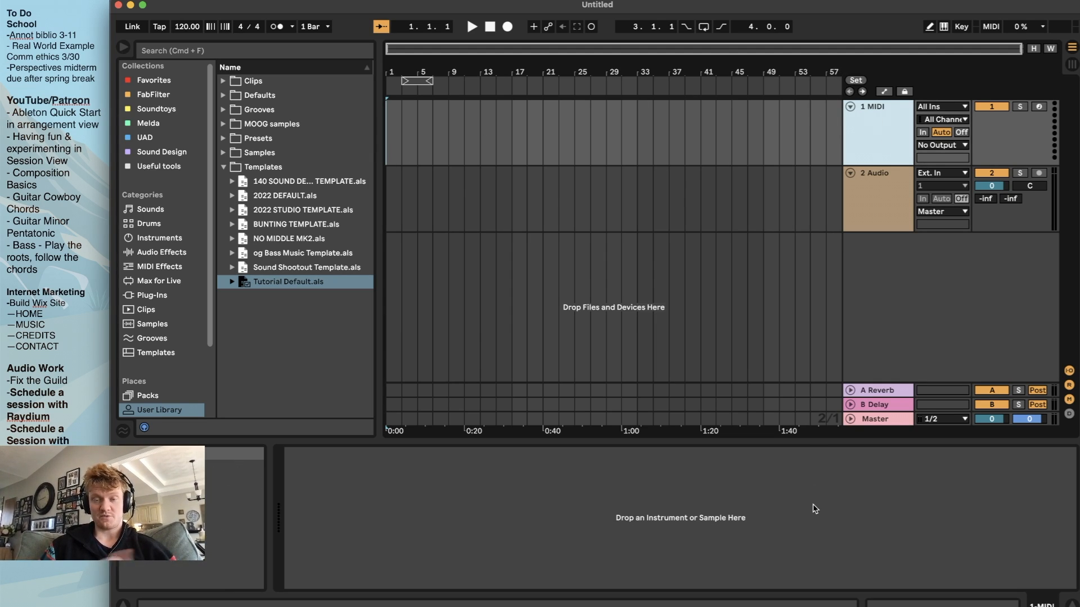
left_click(513, 136)
left_click(895, 141)
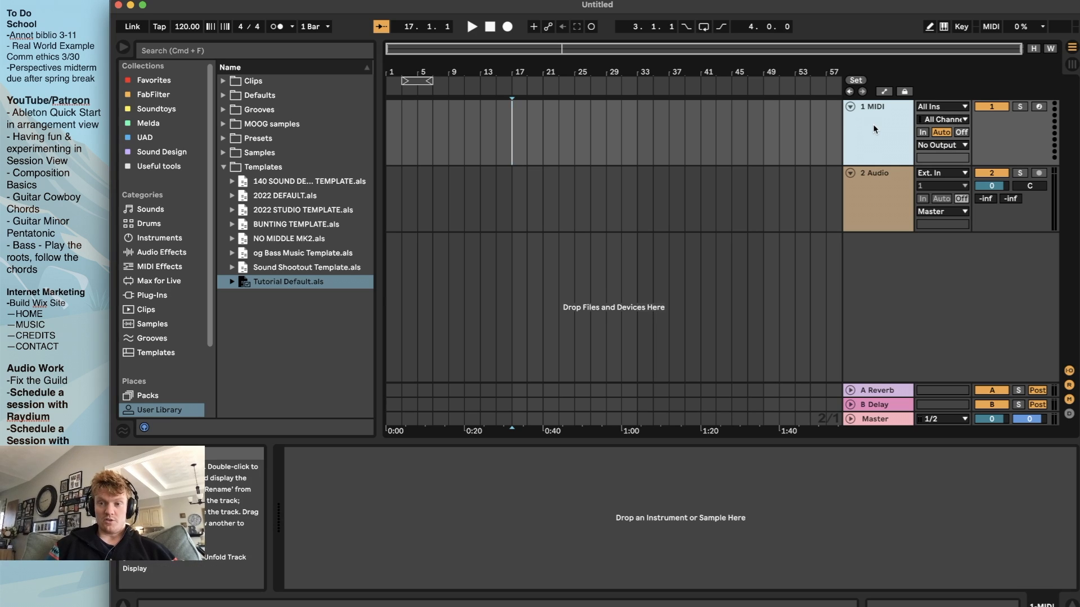
left_click(176, 239)
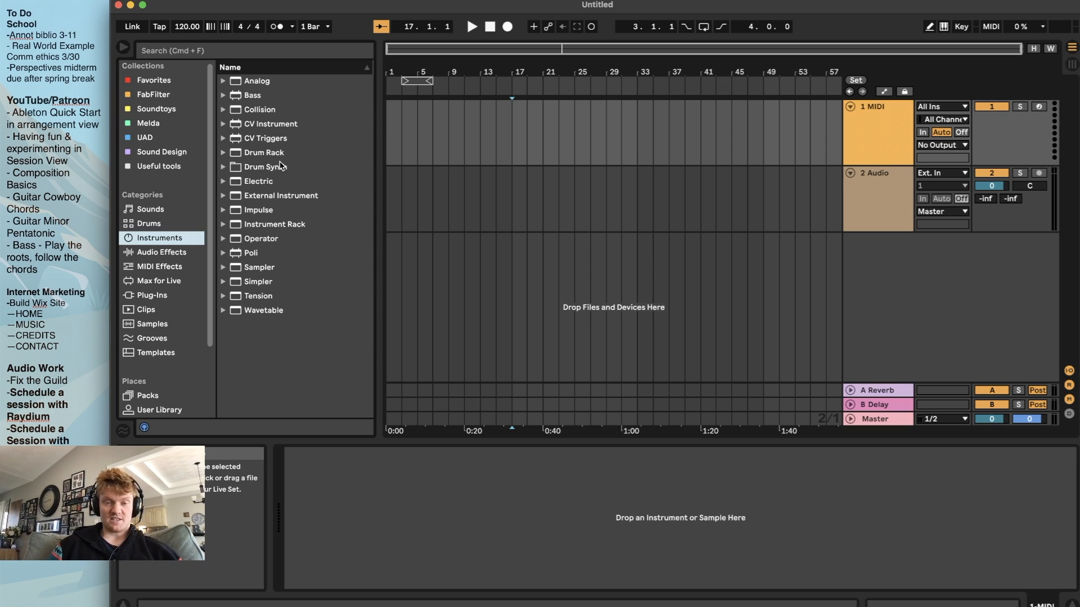
left_click_drag(260, 155, 586, 145)
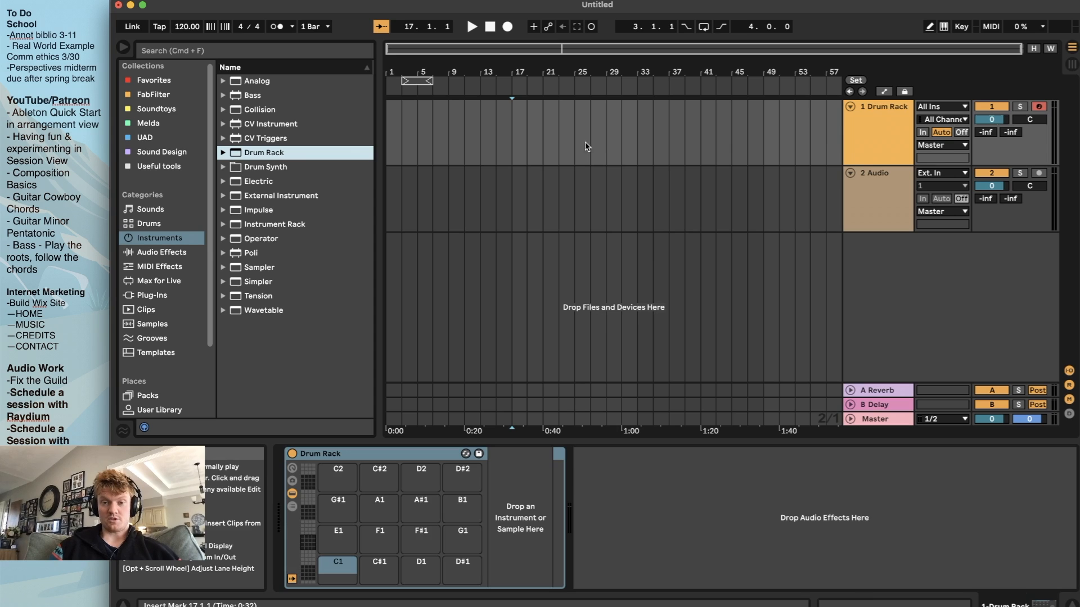
left_click(893, 126)
left_click(513, 125)
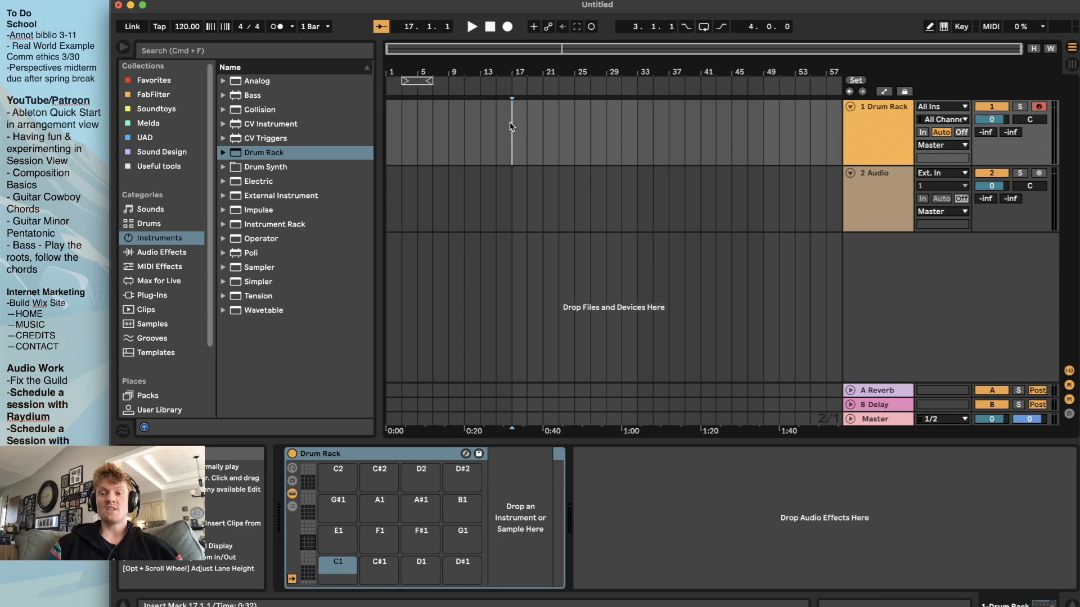
left_click(868, 134)
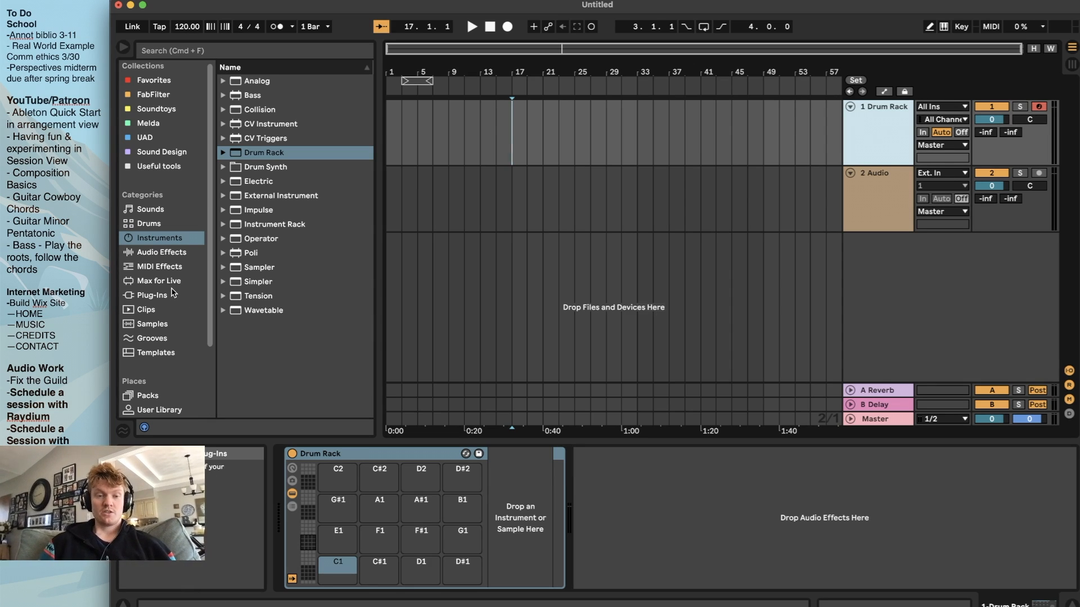
Open the BEST SAMPLES folder in the browser's Places and look through its sample categories
scroll(169, 292, "down", 5)
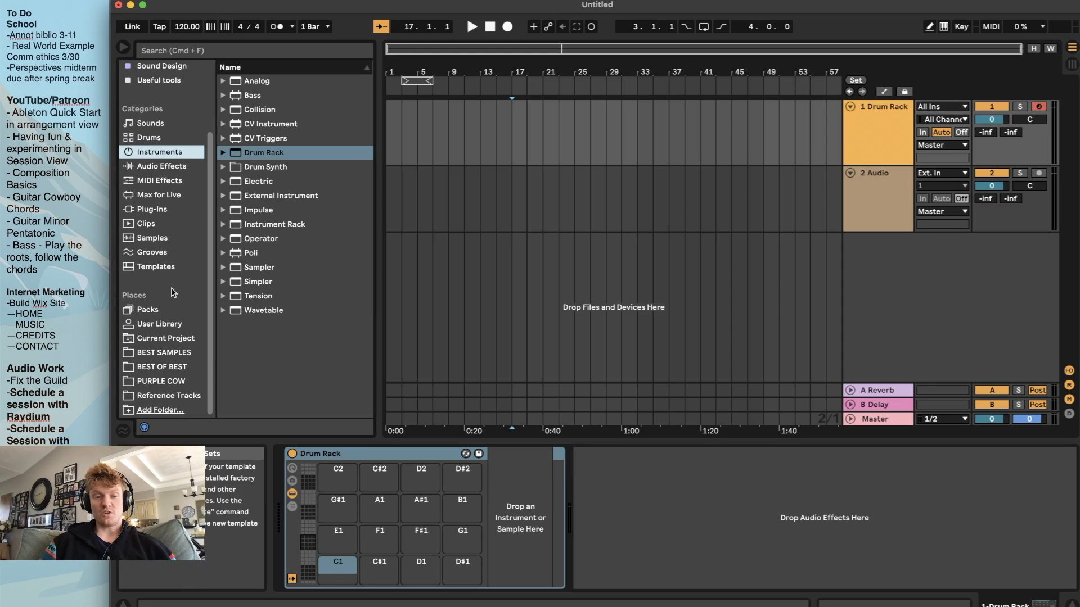
left_click(166, 354)
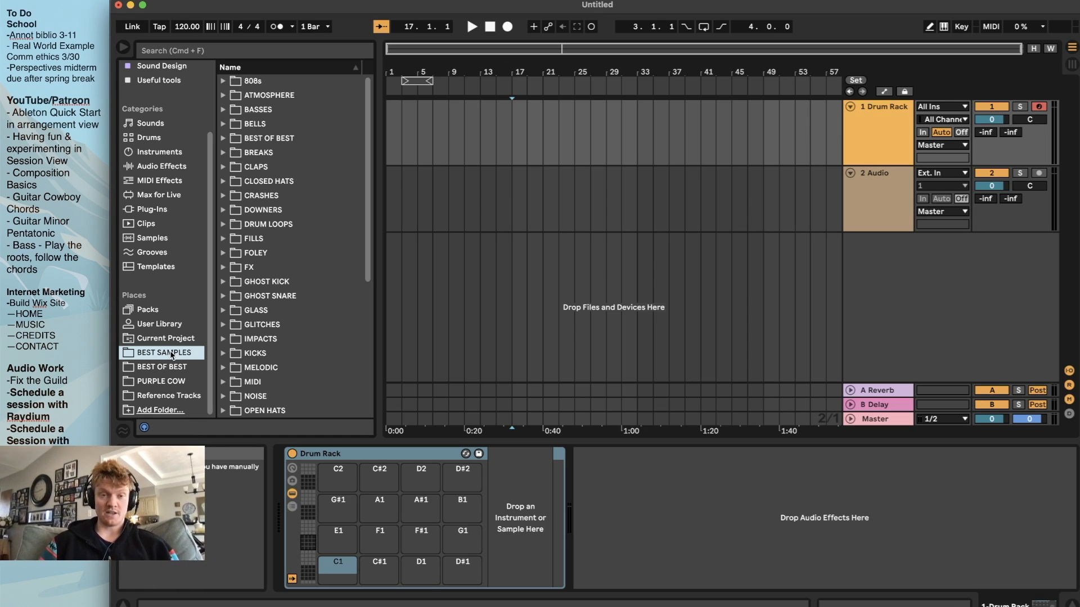
scroll(317, 167, "down", 2)
scroll(316, 166, "up", 2)
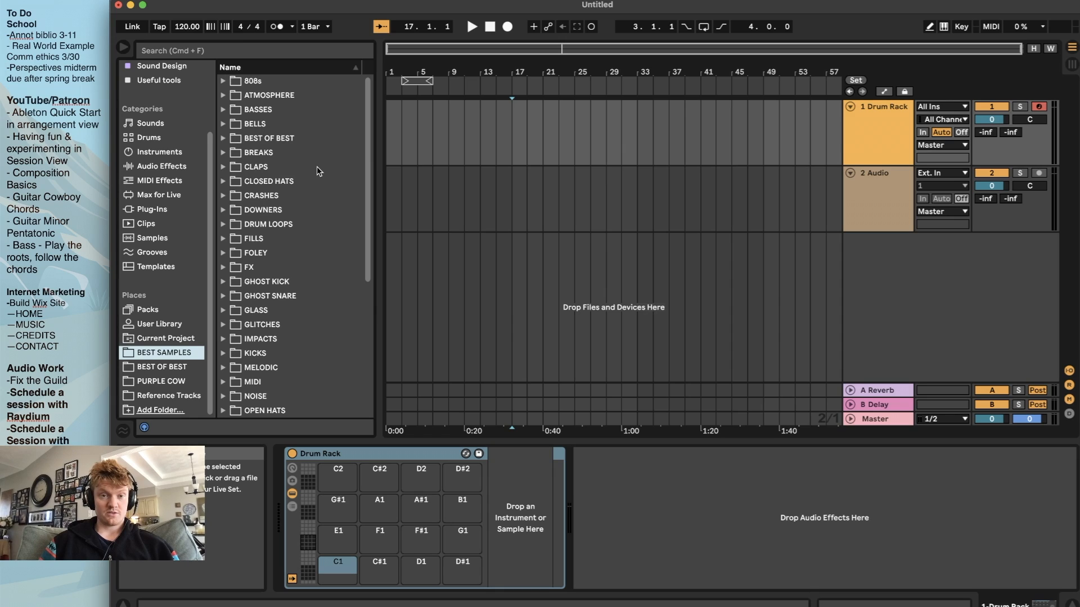
mouse_move(368, 123)
left_mouse_down()
mouse_move(370, 188)
mouse_move(373, 103)
left_mouse_up()
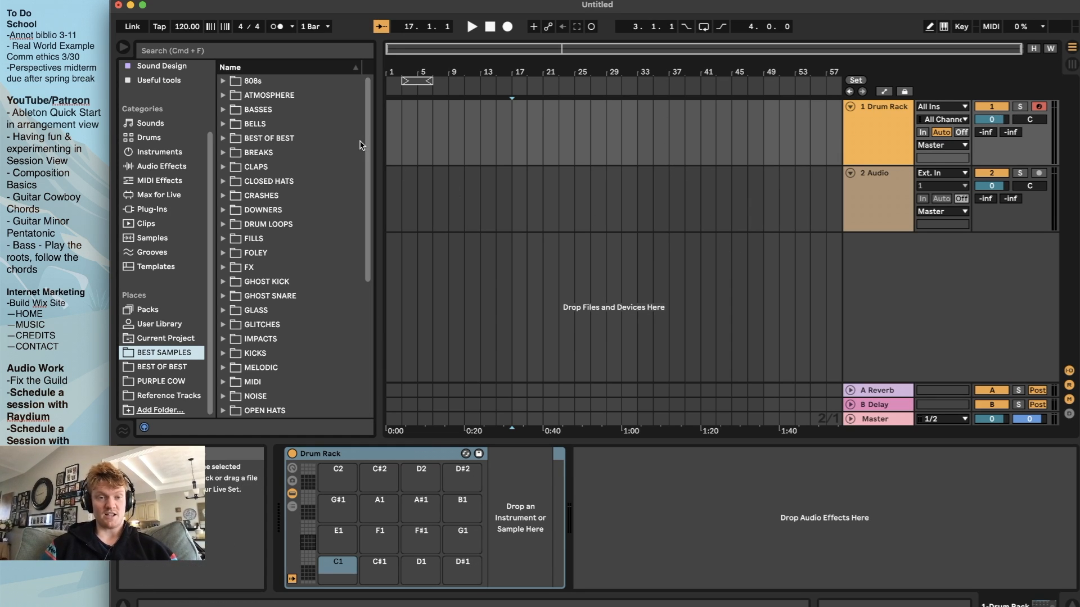
scroll(298, 193, "down", 10)
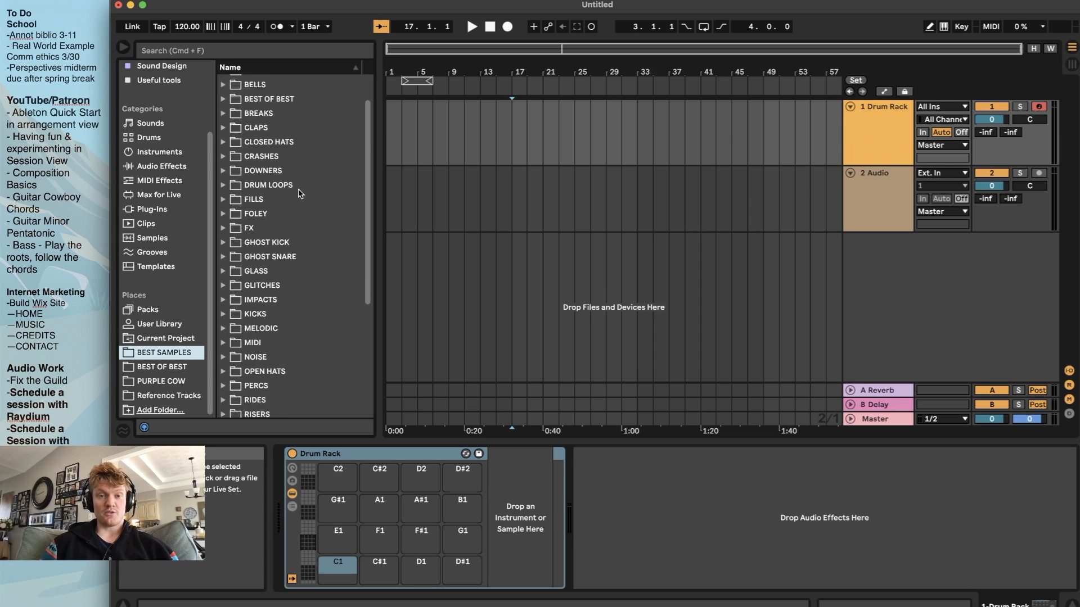
scroll(299, 194, "down", 2)
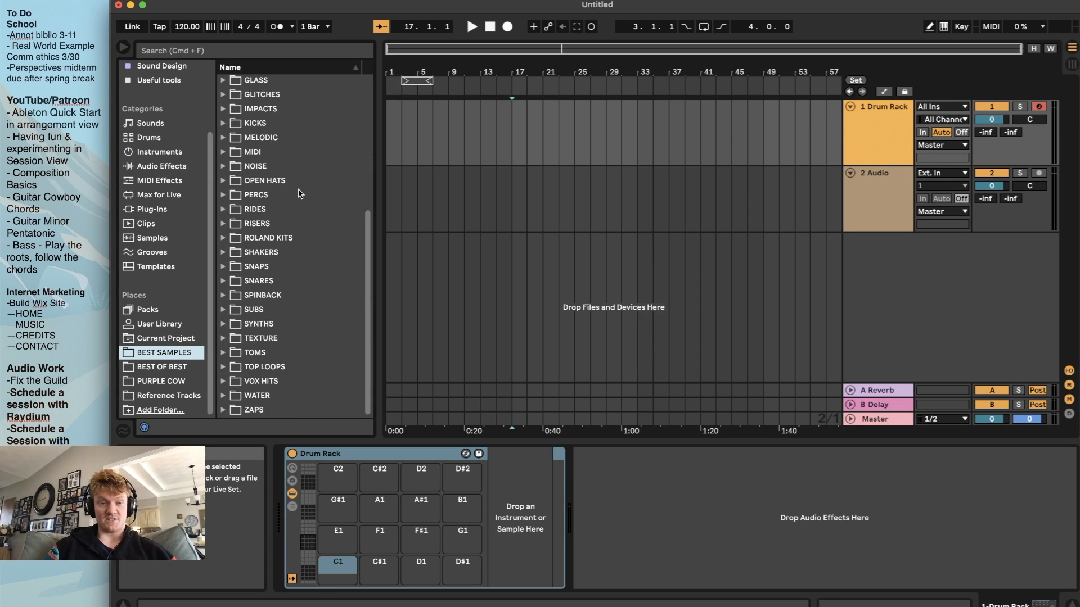
scroll(299, 193, "up", 12)
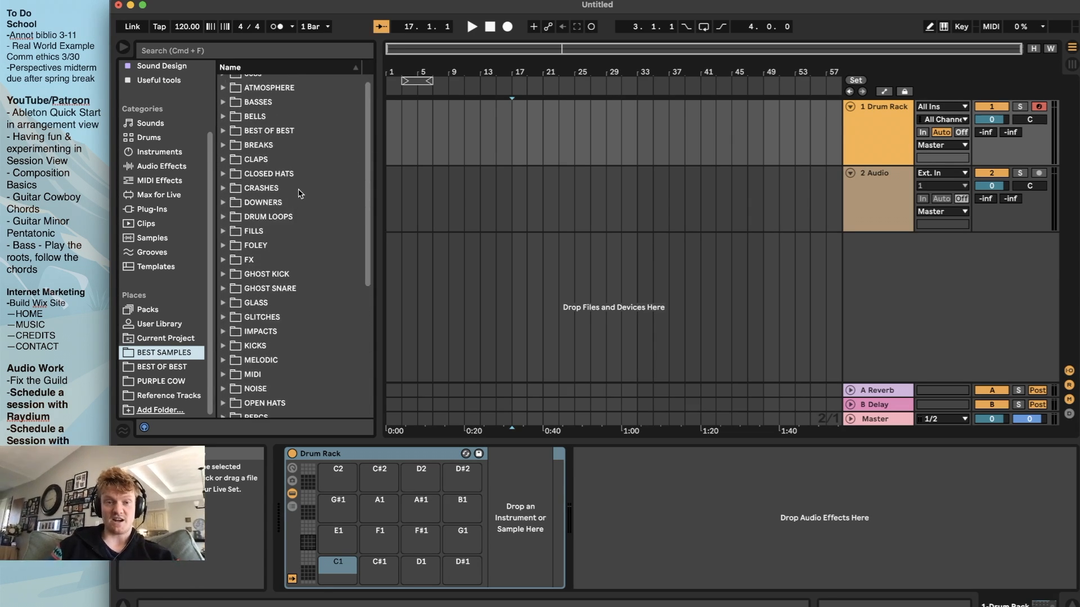
Expand the 808s and ATMOSPHERE folders and look through the samples inside them
left_click(222, 80)
scroll(248, 169, "down", 6)
scroll(248, 169, "down", 8)
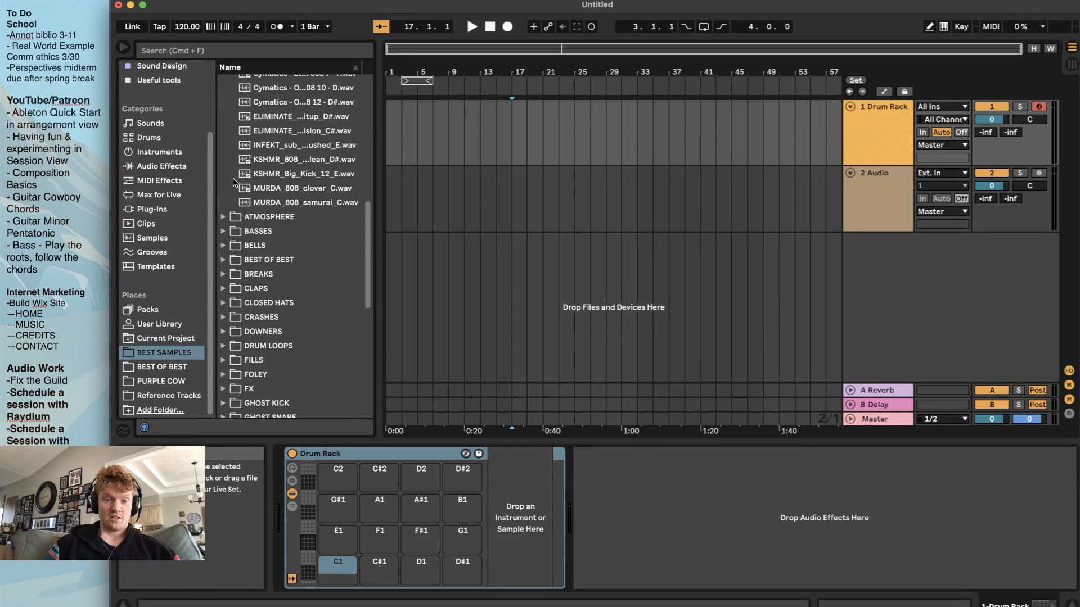
left_click(223, 220)
scroll(261, 266, "down", 15)
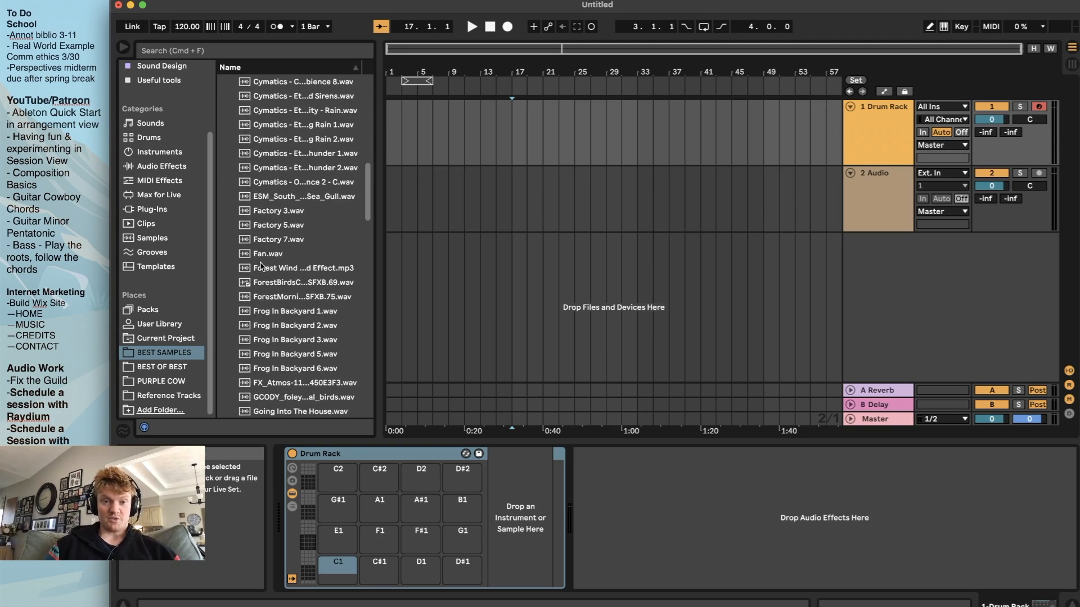
Collapse the ATMOSPHERE folder and expand the KICKS folder in BEST SAMPLES to reach its kick samples
scroll(260, 266, "up", 20)
left_click(223, 95)
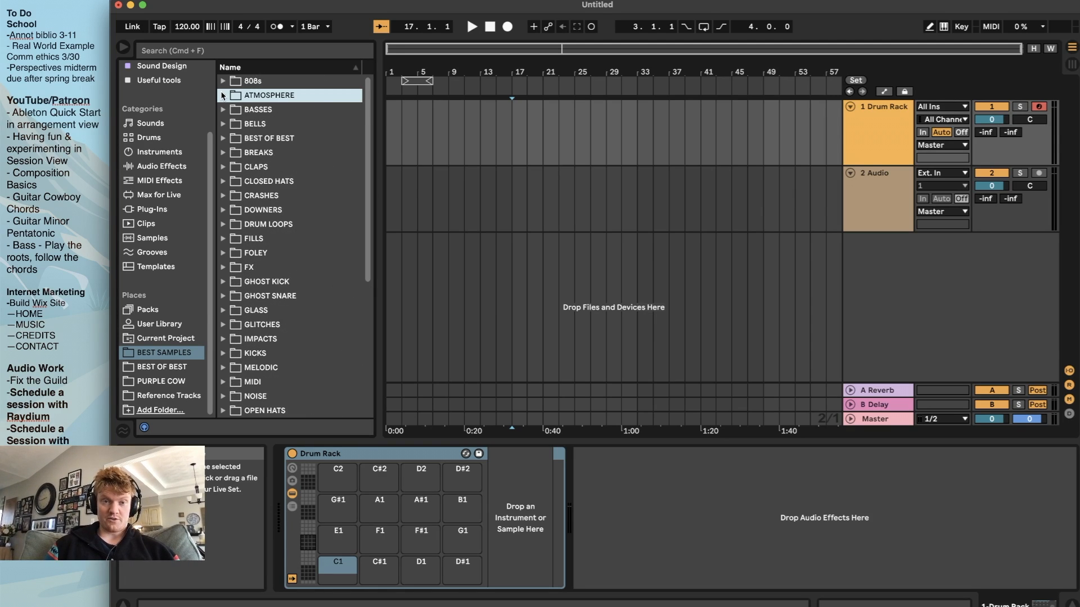
scroll(280, 247, "down", 3)
scroll(279, 247, "up", 3)
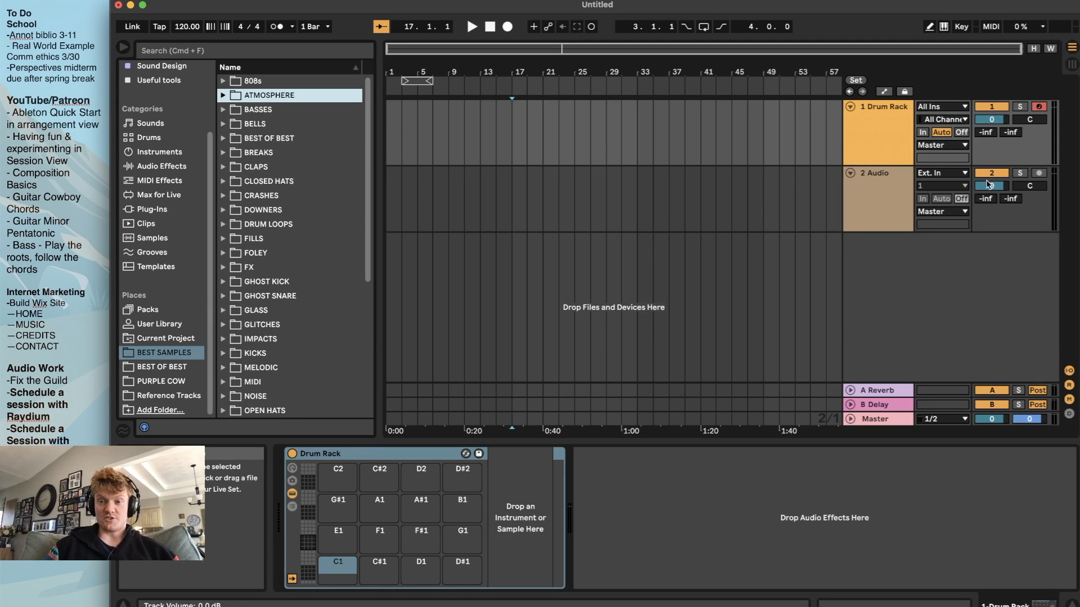
scroll(304, 236, "down", 3)
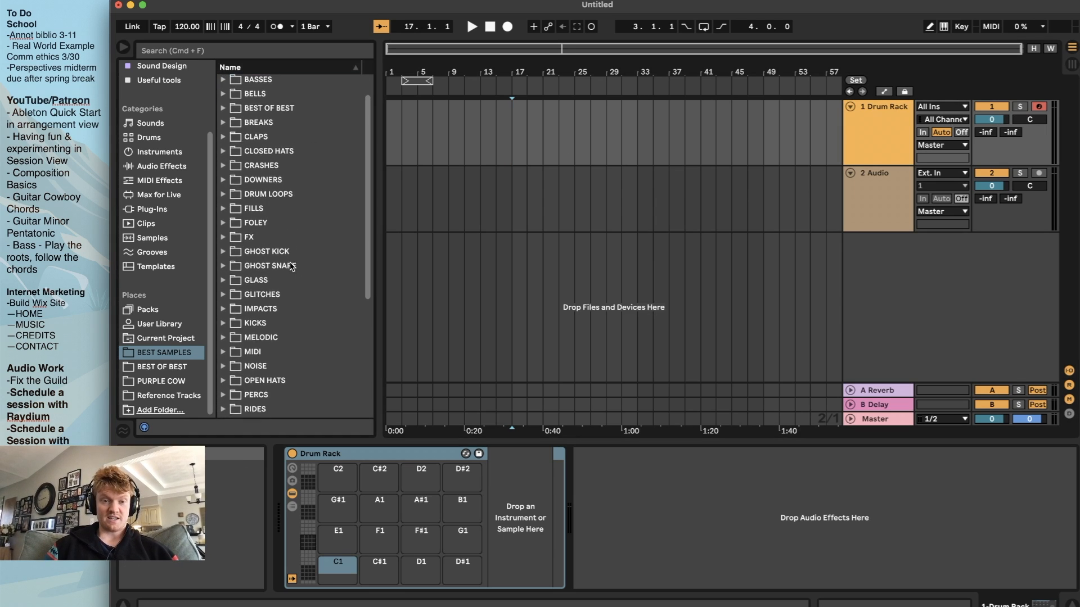
scroll(288, 321, "down", 3)
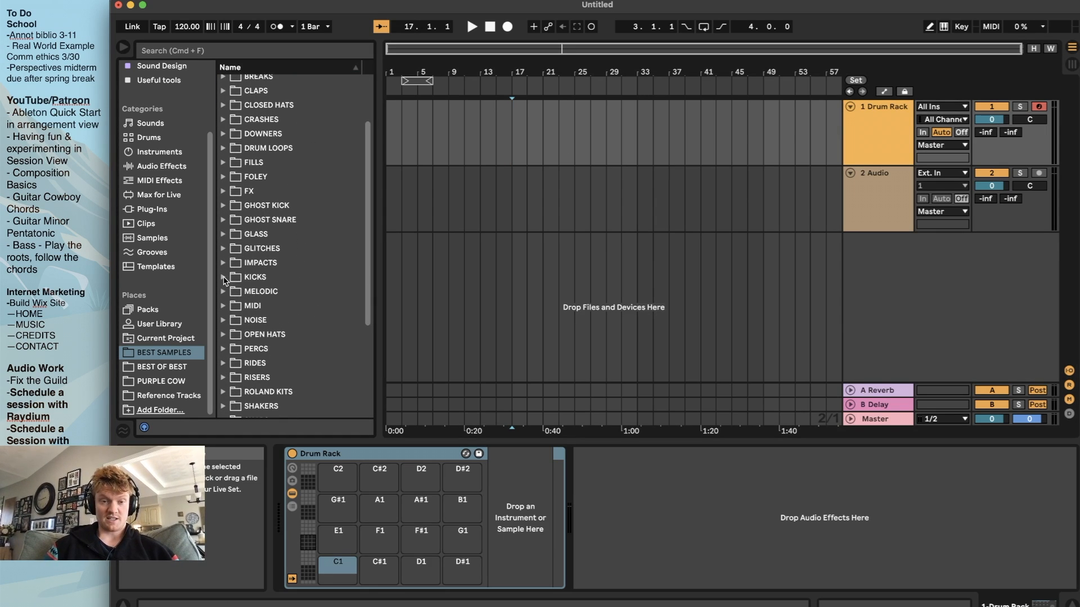
left_click(223, 278)
scroll(282, 328, "down", 15)
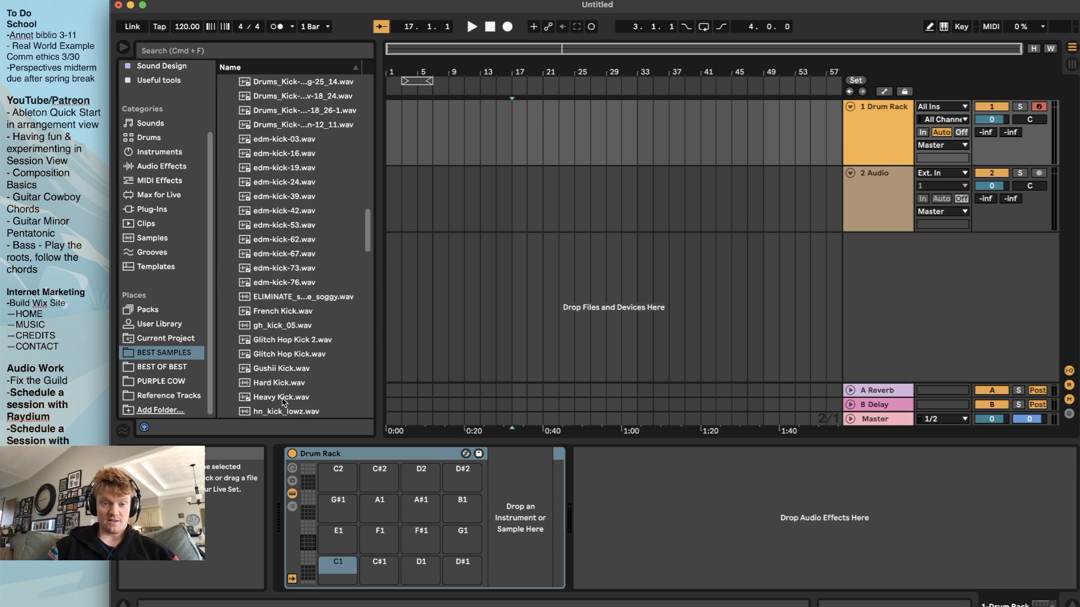
scroll(283, 337, "down", 10)
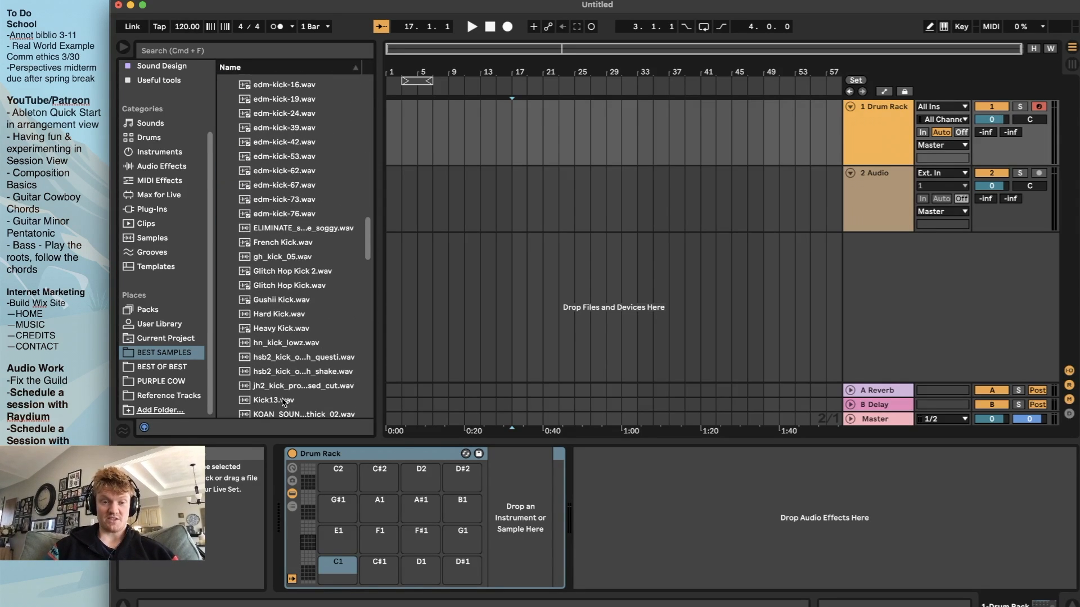
Audition several kick samples and load Heavy Kick.wav onto the Drum Rack's C1 pad
left_click(277, 143)
left_click(275, 195)
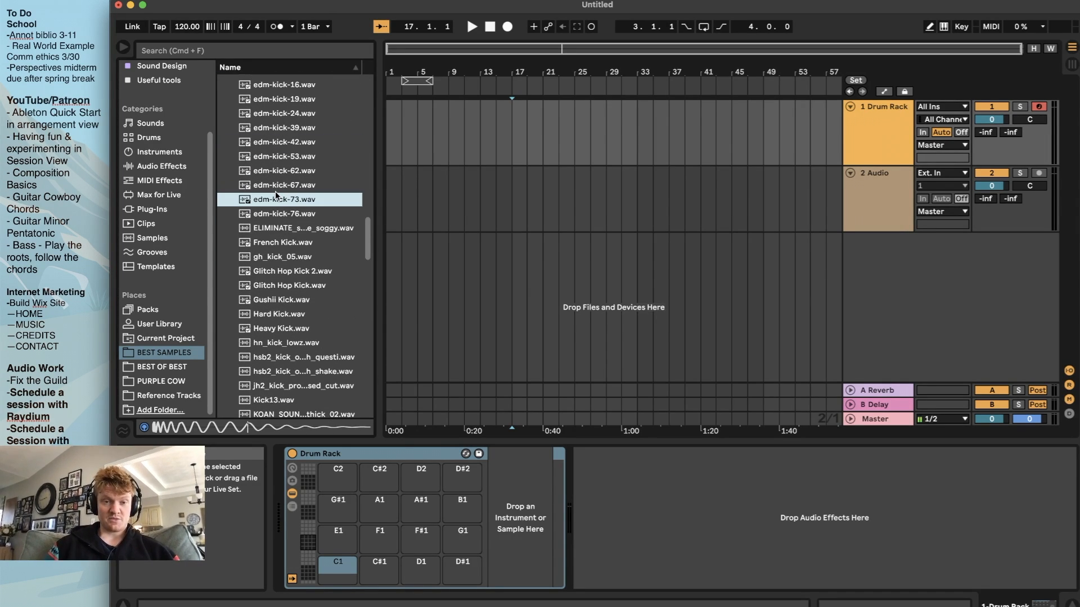
left_click(278, 229)
left_click(276, 256)
left_click(269, 328)
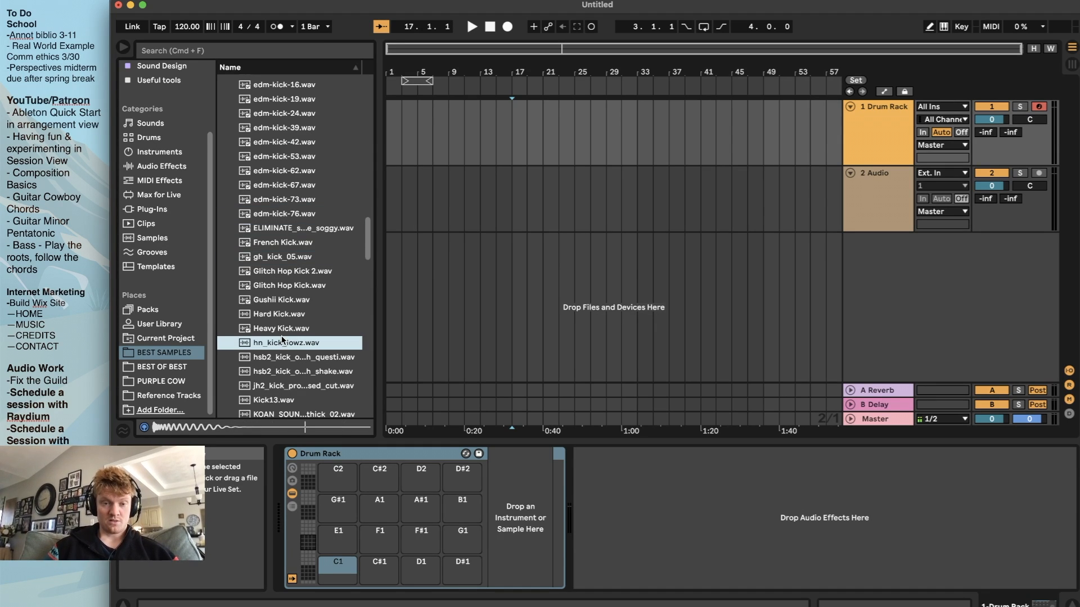
left_click_drag(266, 328, 337, 570)
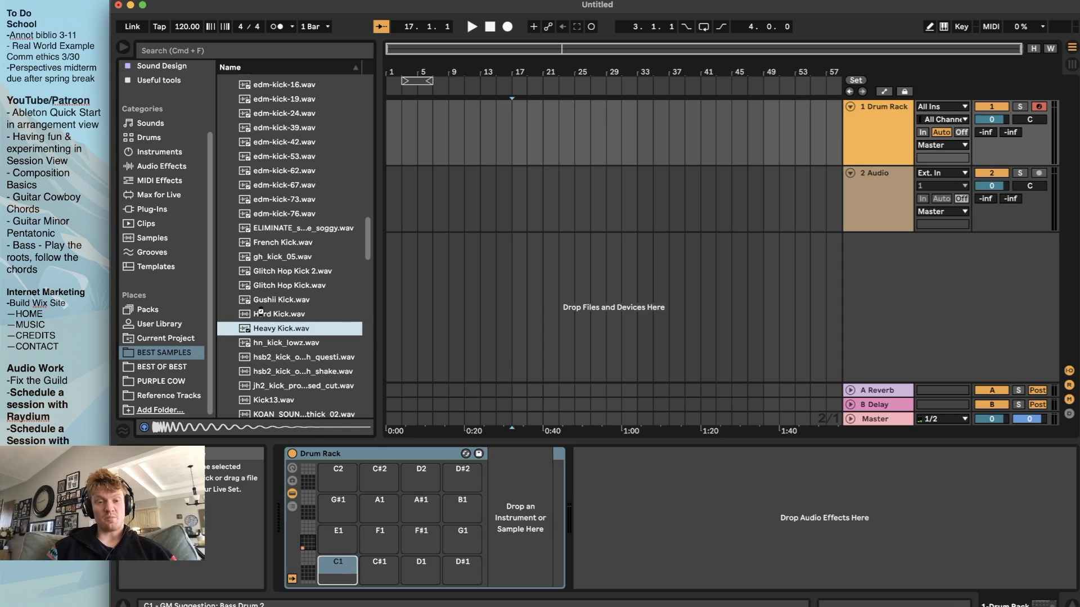
Audition further kick samples and load the KSHMR_Punchy_Kick_07 sample onto the Drum Rack's C#1 pad
scroll(316, 359, "down", 5)
left_click(326, 367)
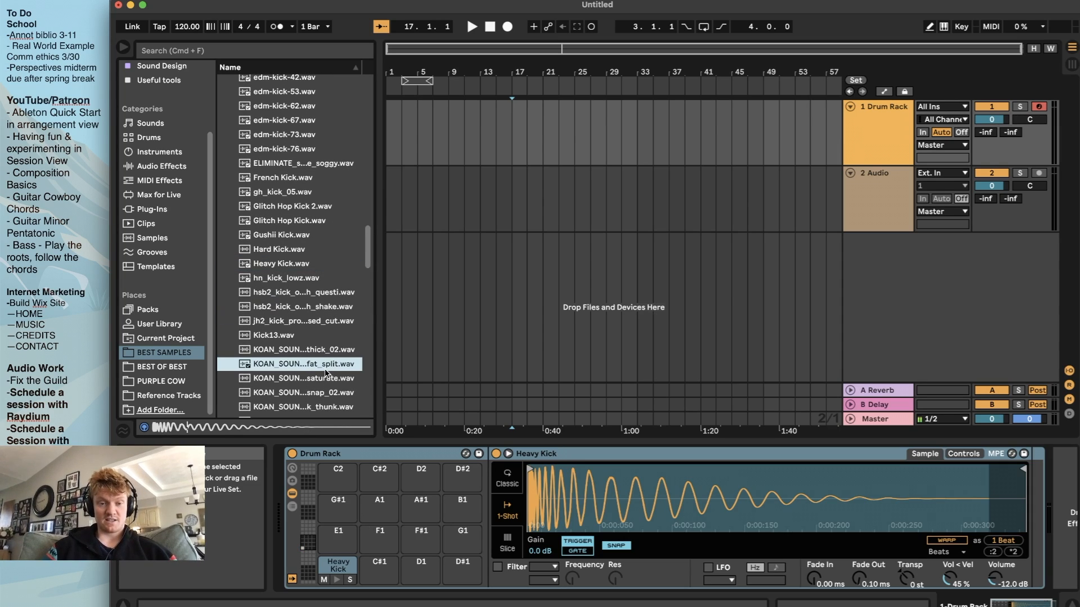
left_click(310, 393)
scroll(308, 375, "down", 3)
left_click(305, 372)
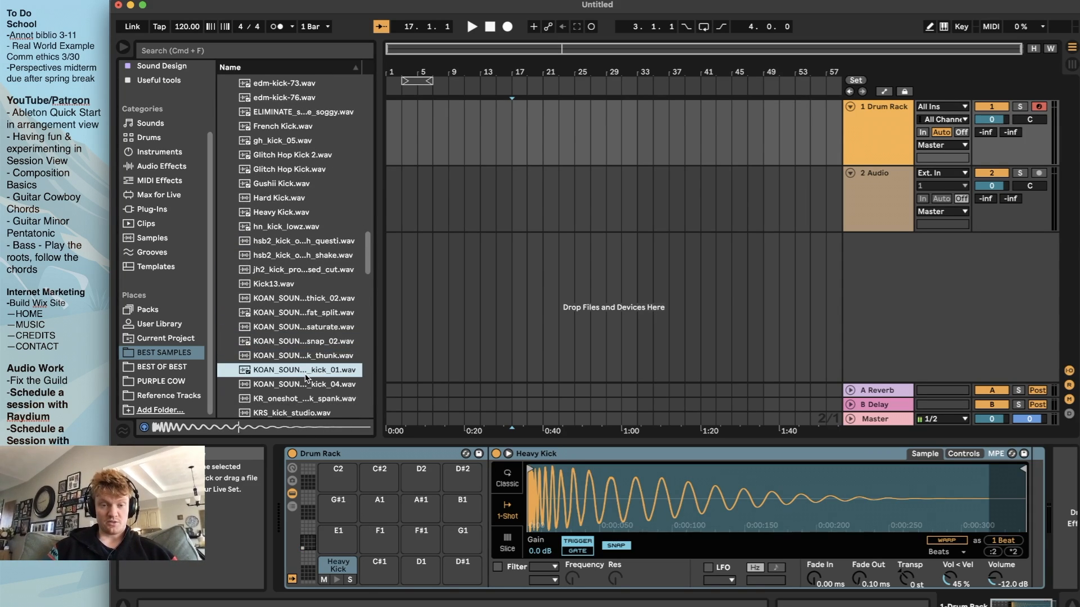
scroll(306, 375, "down", 4)
left_click(305, 375)
left_click_drag(300, 376, 379, 579)
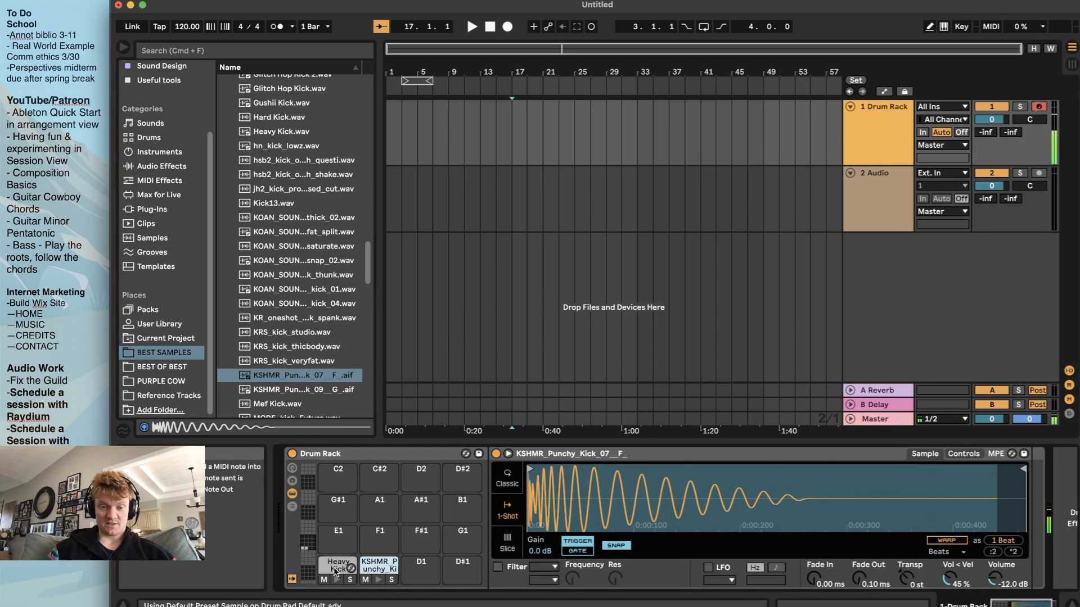
Collapse the KICKS folder and expand the SNARES folder to reach its snare samples
scroll(300, 355, "up", 15)
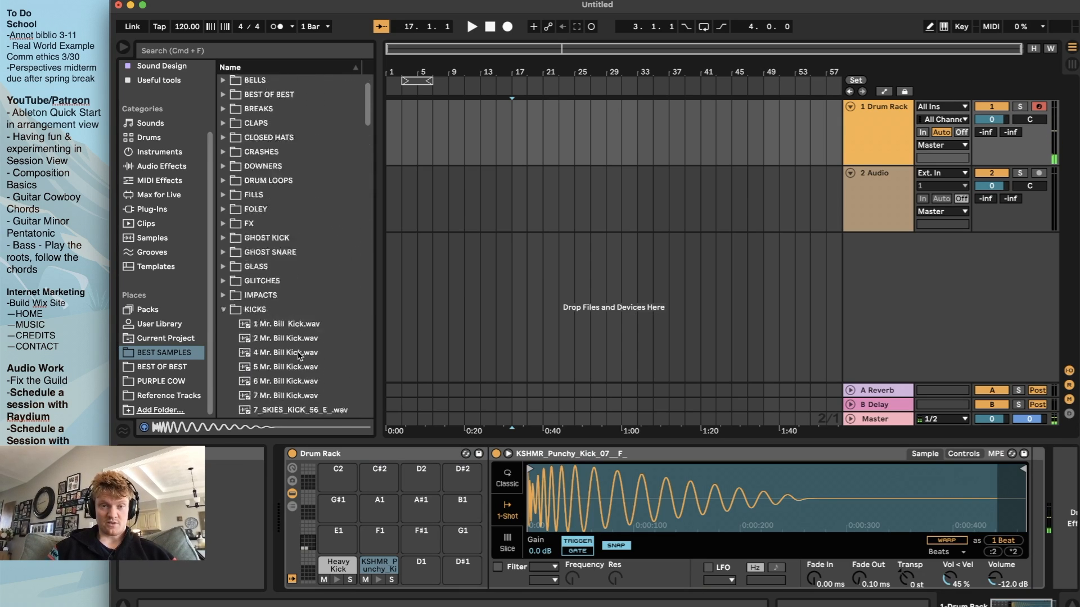
left_click(224, 354)
scroll(224, 357, "down", 5)
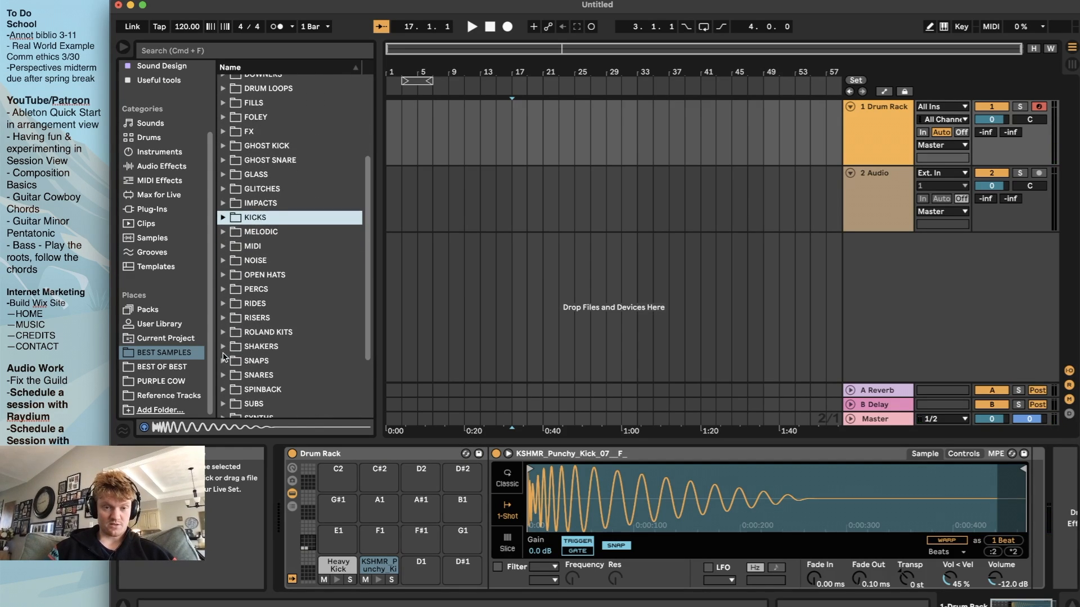
scroll(223, 349, "down", 3)
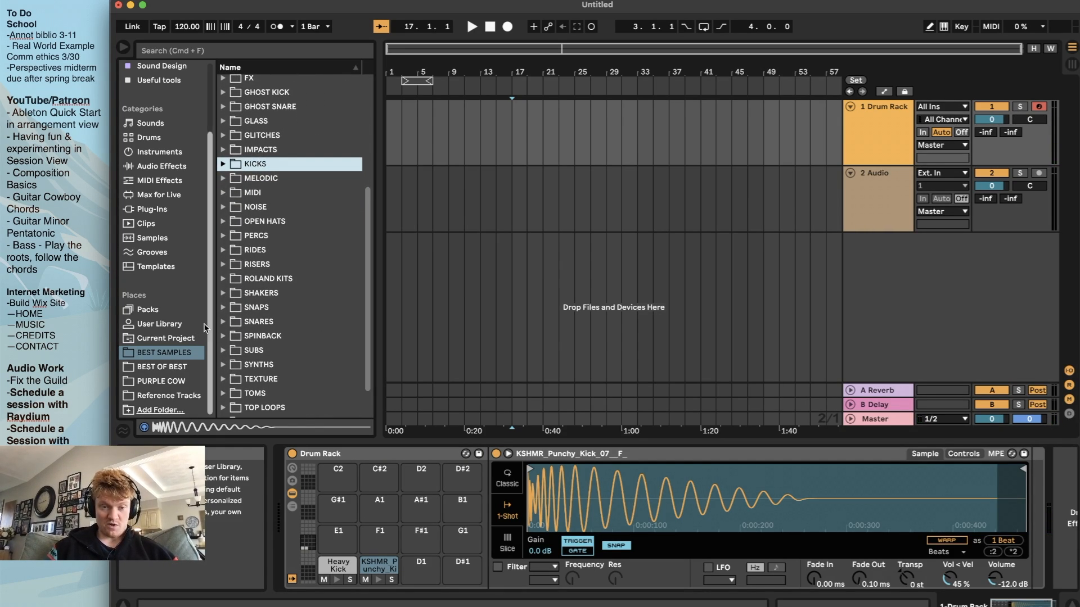
left_click(223, 322)
scroll(247, 343, "down", 6)
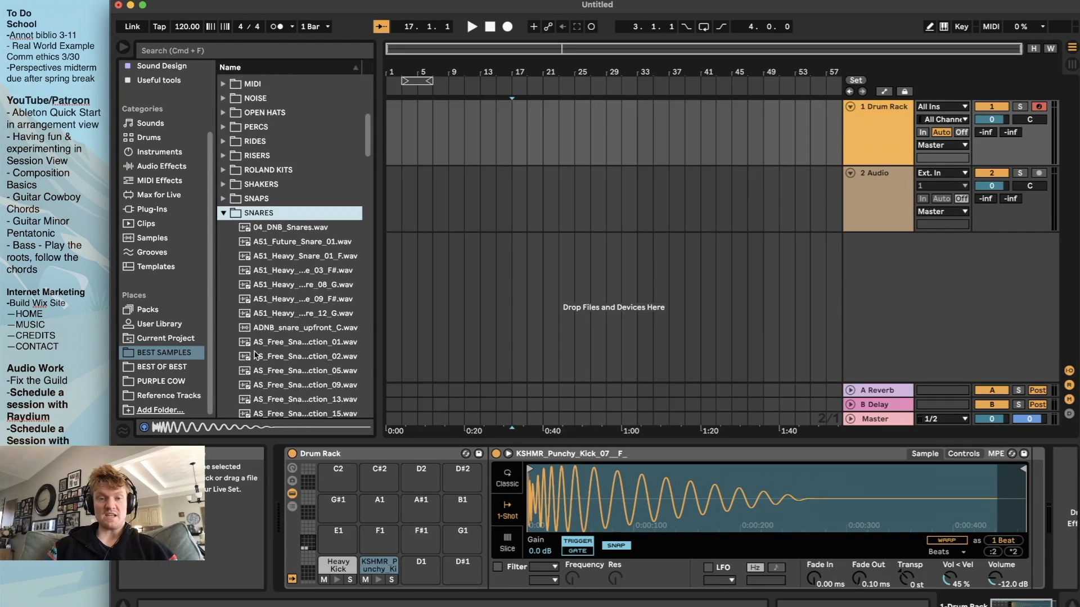
scroll(256, 356, "down", 3)
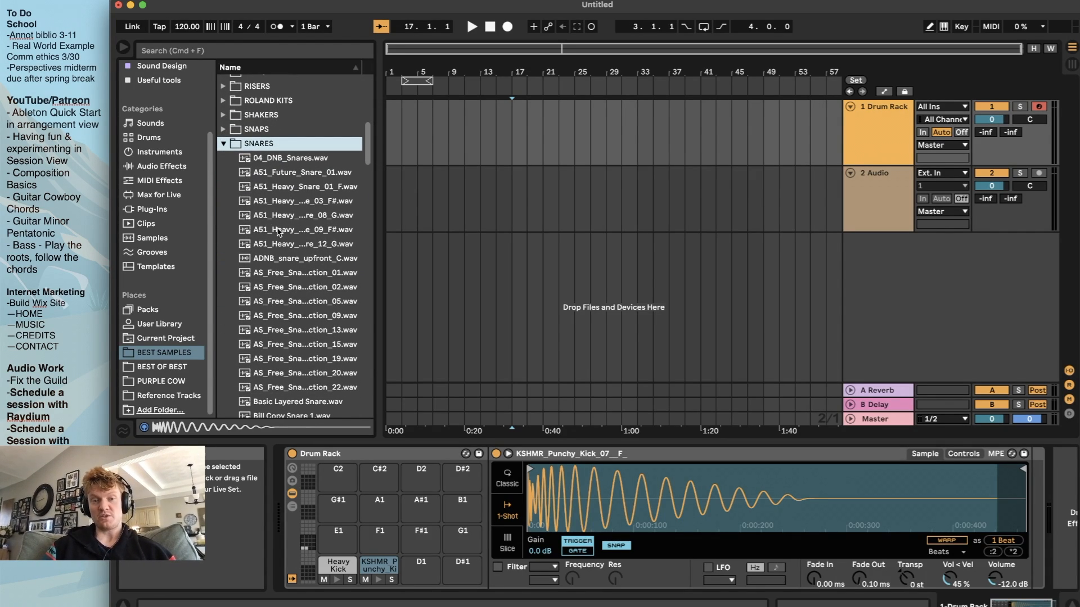
Audition a range of samples in the SNARES folder, including the AS_Free and Bill Copy snares
left_click(303, 307)
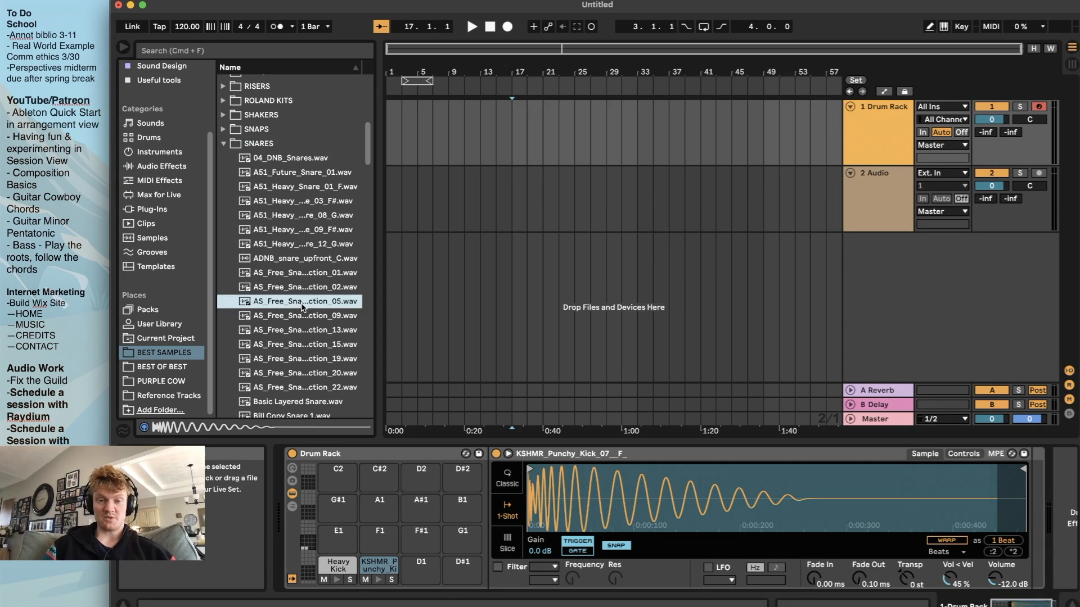
left_click(300, 373)
scroll(299, 372, "down", 5)
left_click(300, 371)
scroll(300, 371, "down", 3)
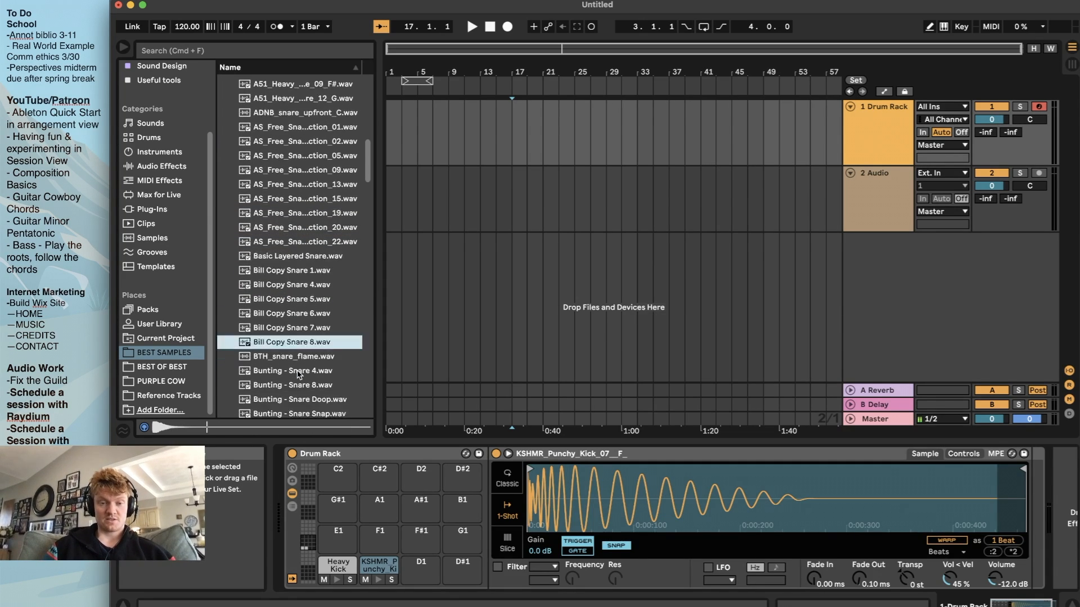
left_click(303, 262)
left_click(299, 290)
left_click(303, 265)
left_click(300, 280)
left_click(300, 239)
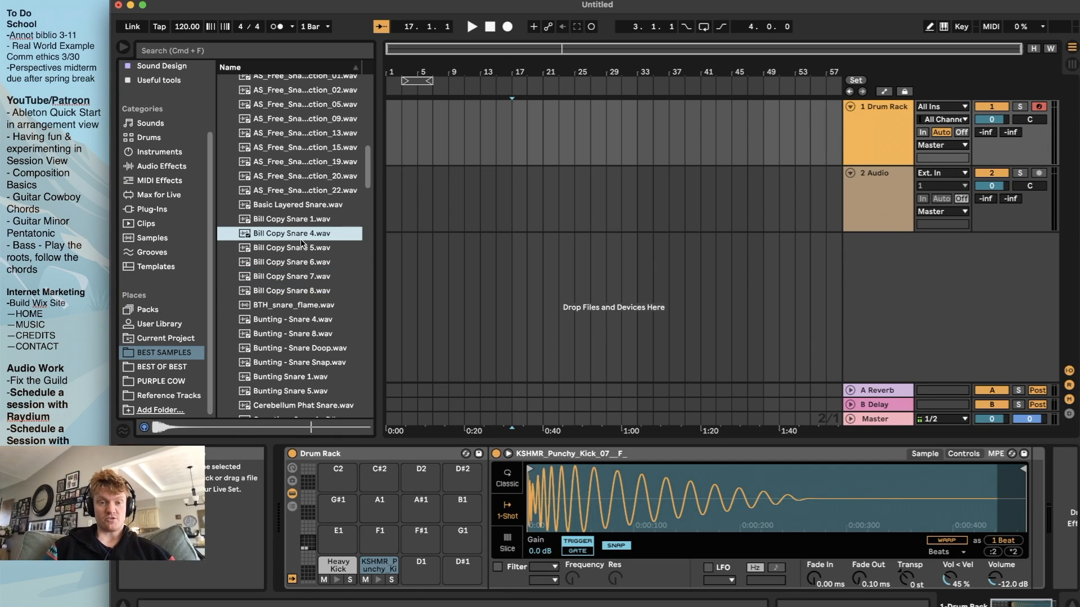
Compare the remaining Bill Copy snares and load Bill Copy Snare 8.wav onto the Drum Rack's D1 pad
left_click(302, 249)
left_click(304, 262)
left_click(300, 277)
left_click(302, 304)
left_click(306, 291)
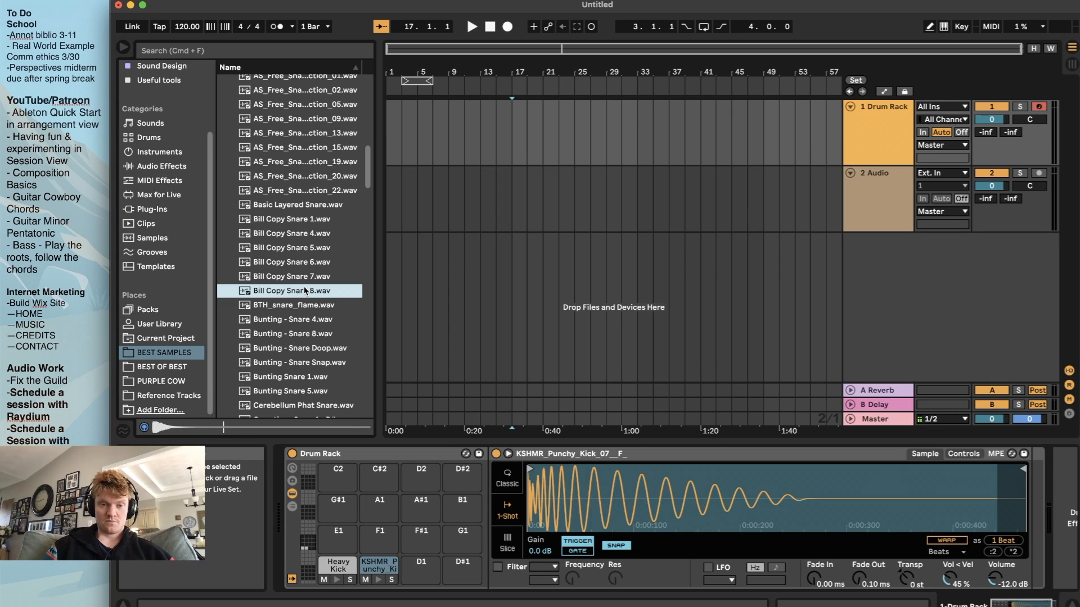
left_click_drag(275, 293, 421, 565)
Audition more snares, load Cymatics - Odyssey Dubstep Snare 1 - C# onto the D#1 pad, and preview the two kick pads
left_click(304, 377)
left_click(307, 391)
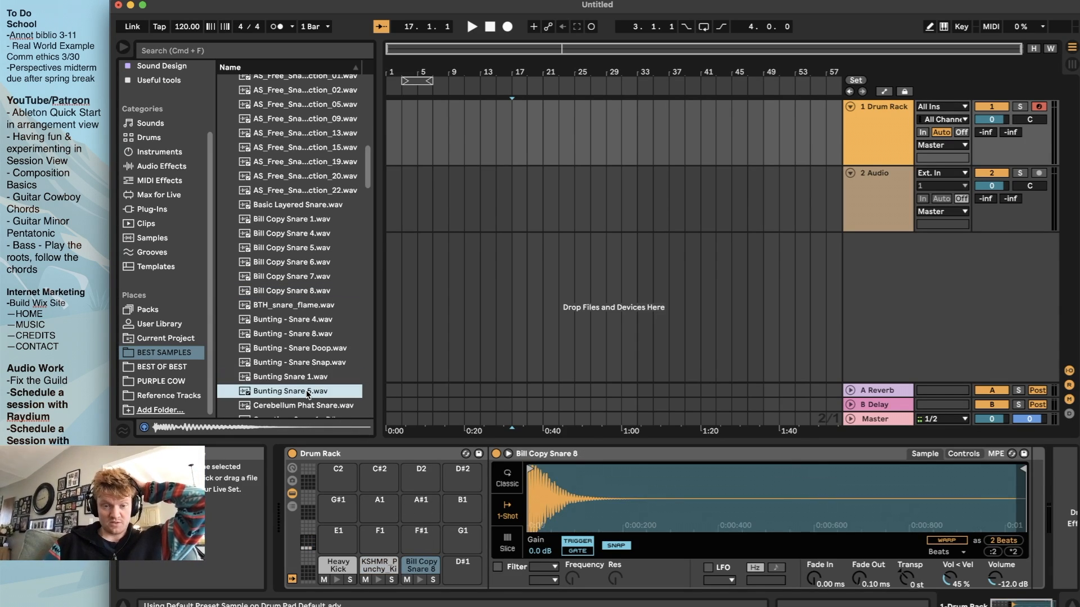
scroll(307, 395, "down", 2)
scroll(307, 396, "down", 1)
left_click(307, 396)
scroll(307, 396, "down", 2)
left_click(307, 395)
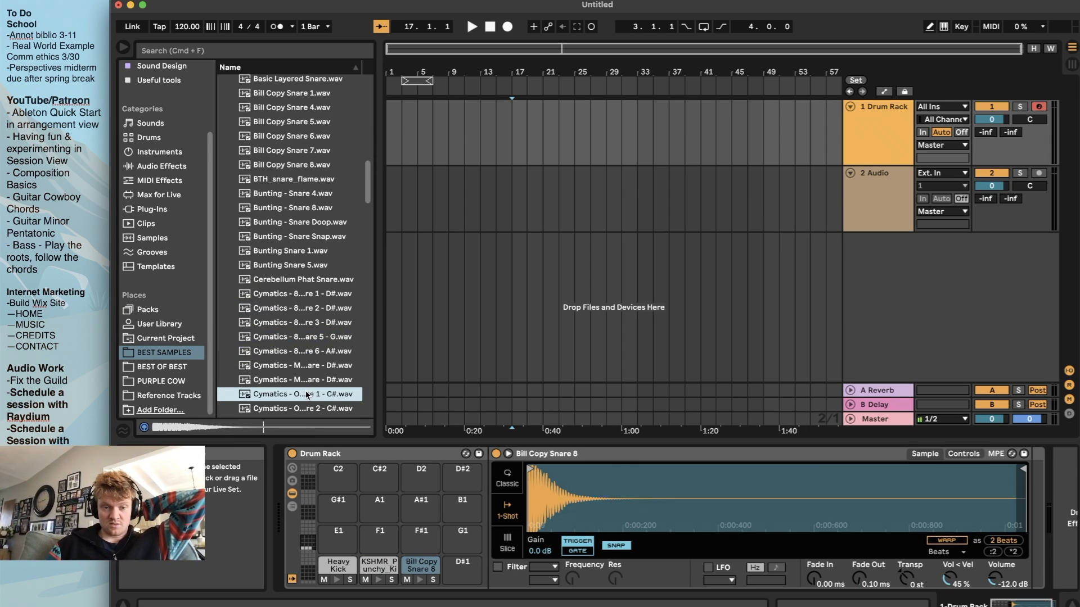
left_click_drag(291, 395, 463, 569)
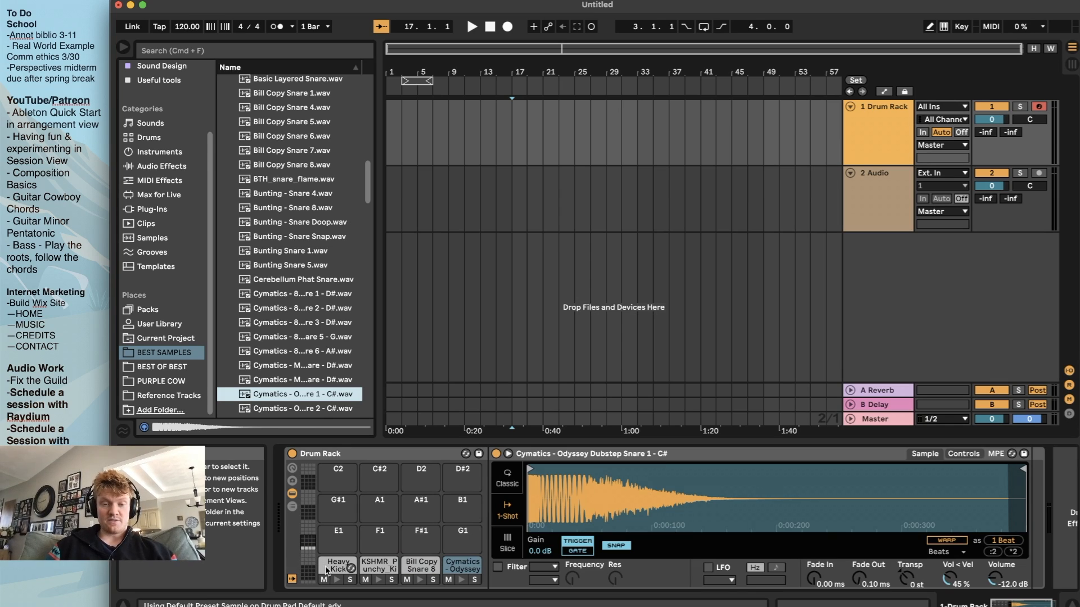
left_click(336, 581)
left_click(378, 580)
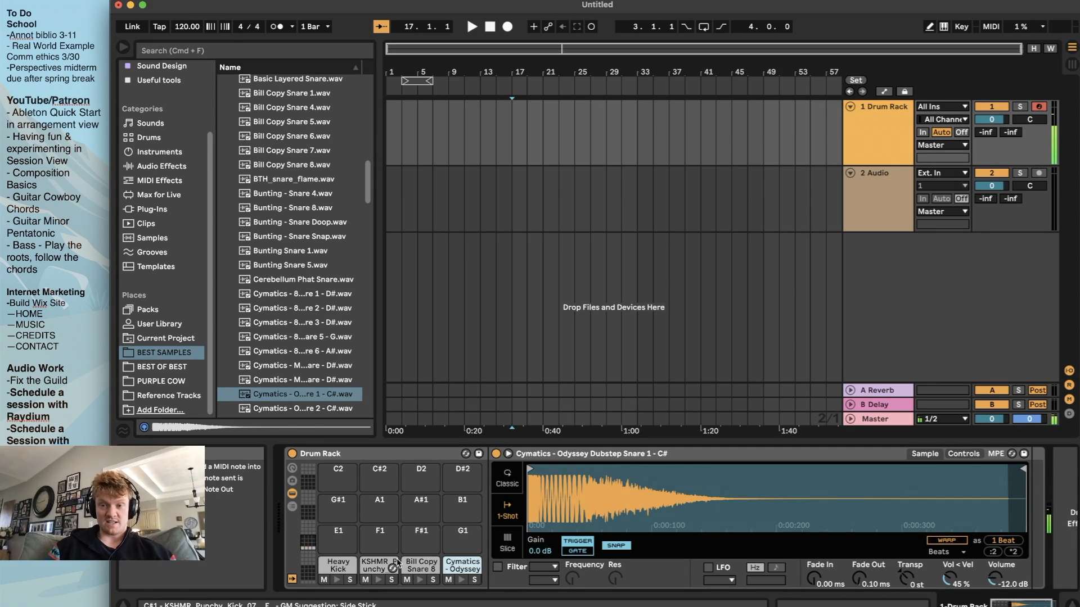
Rename the Drum Rack track as K&S
left_click(883, 120)
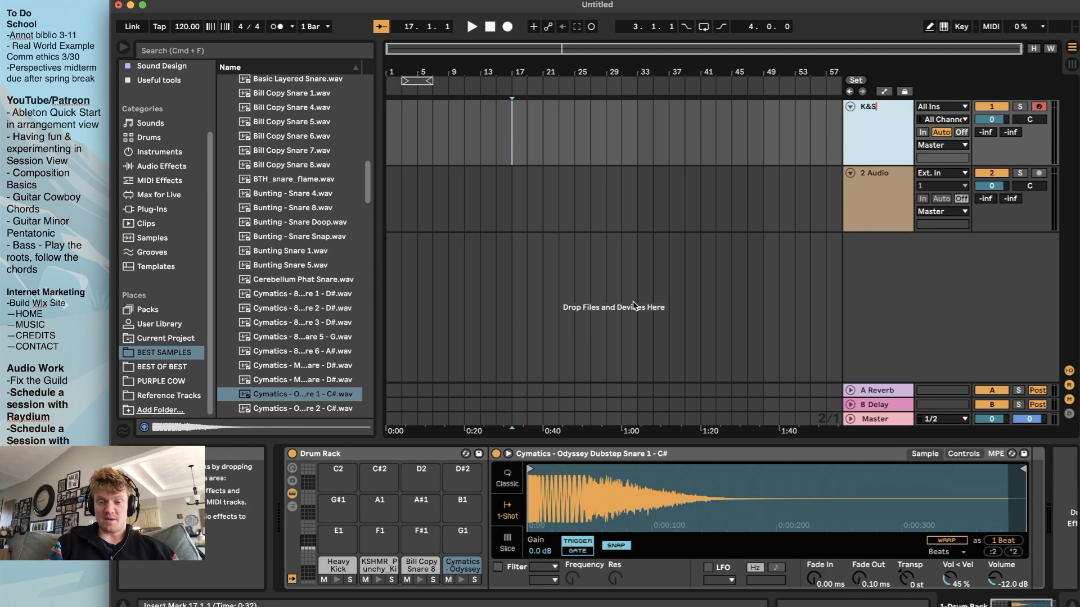
scroll(567, 157, "up", 5)
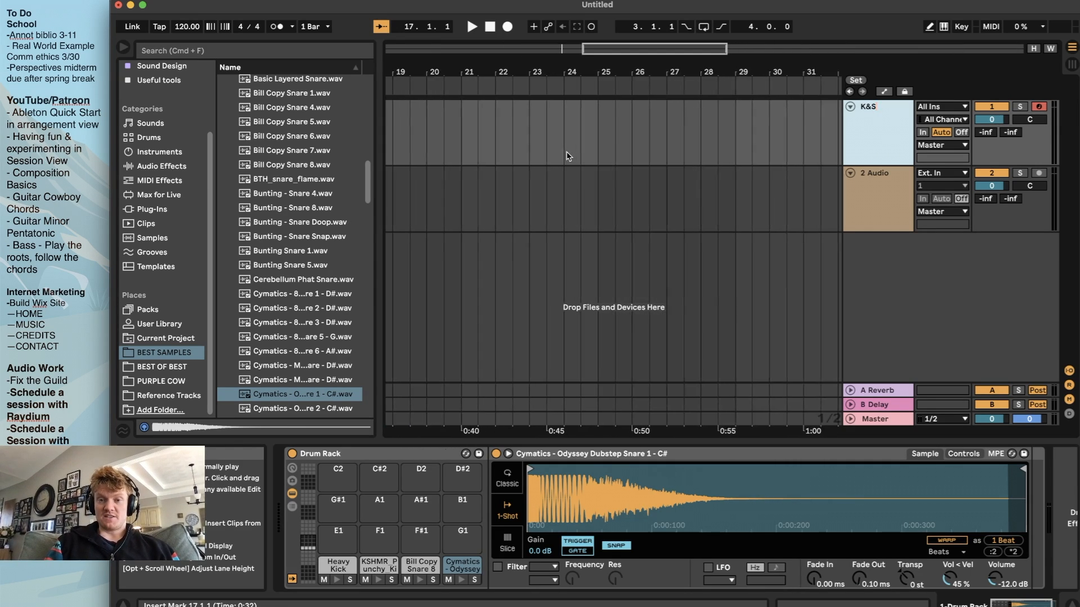
scroll(567, 157, "down", 1)
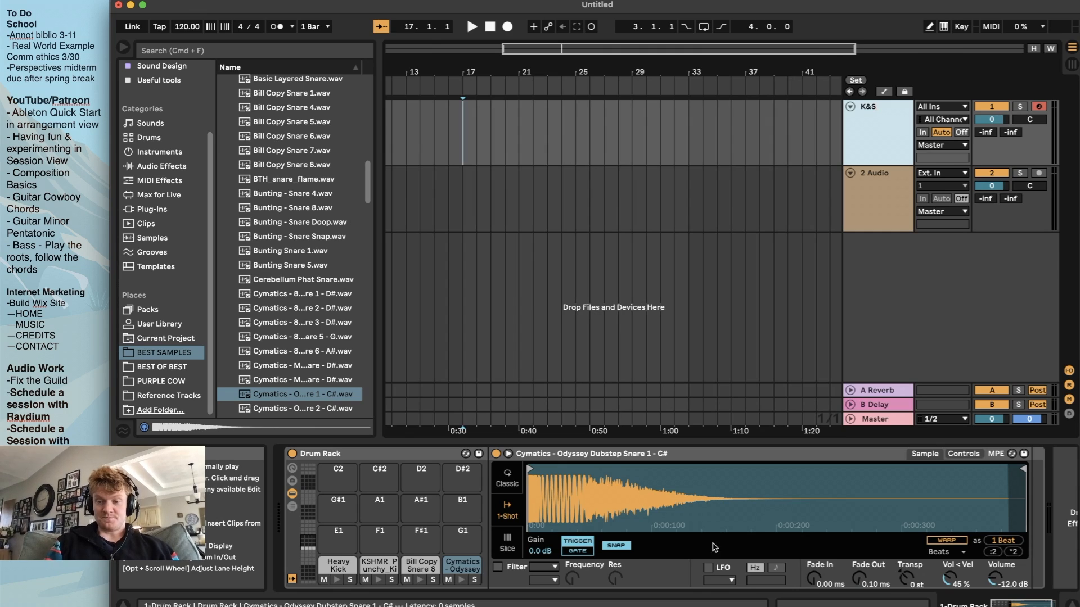
left_click(463, 142)
Insert an empty four-bar MIDI clip on the K&S track from bar 17 to bar 21
left_click_drag(462, 142, 508, 137)
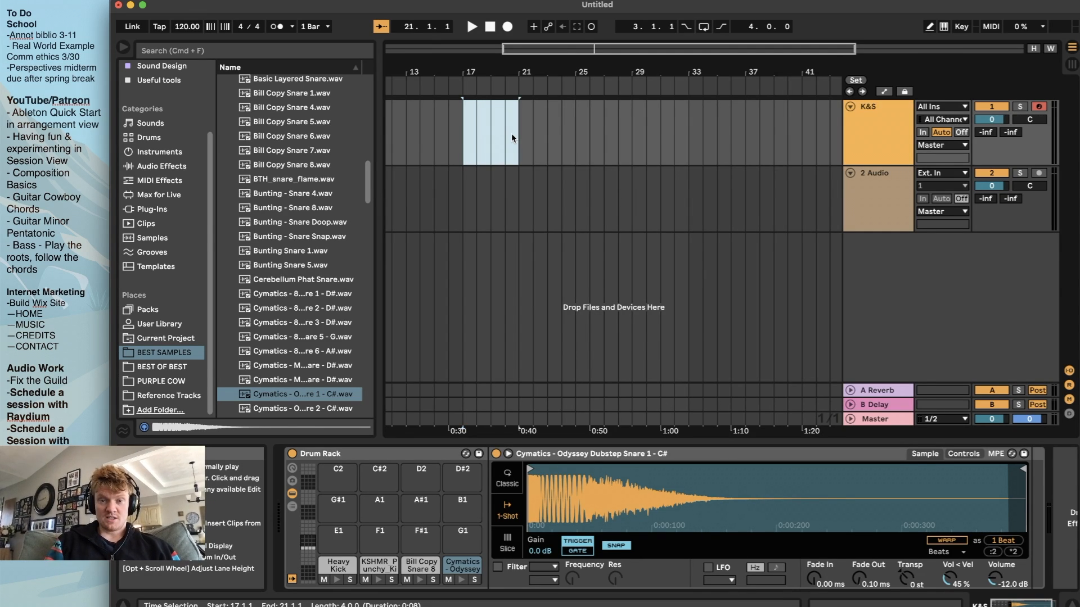
left_click(464, 135)
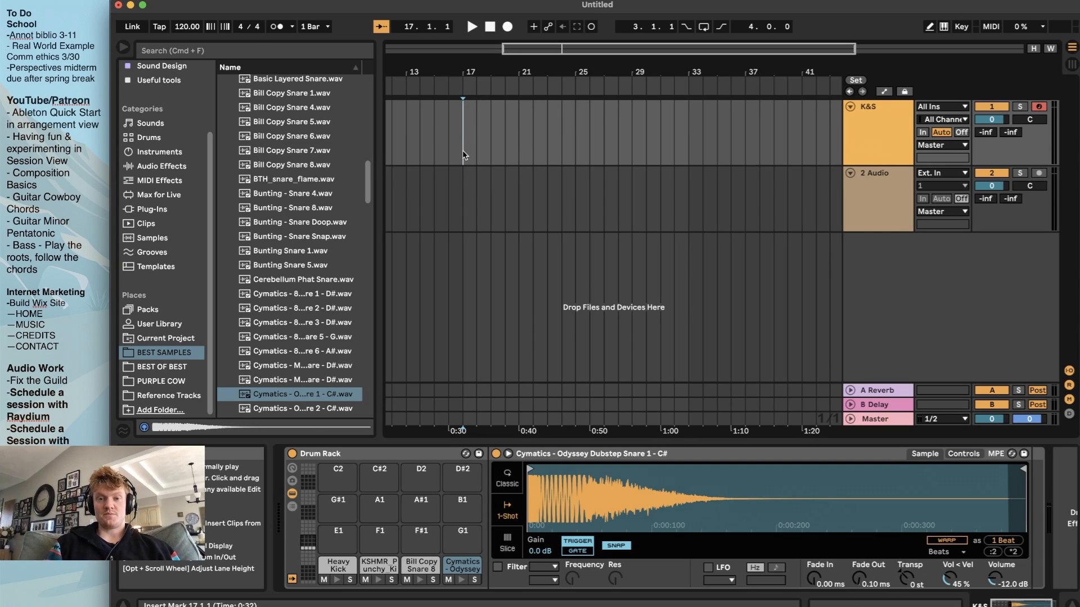
scroll(462, 150, "up", 5)
scroll(463, 150, "up", 4)
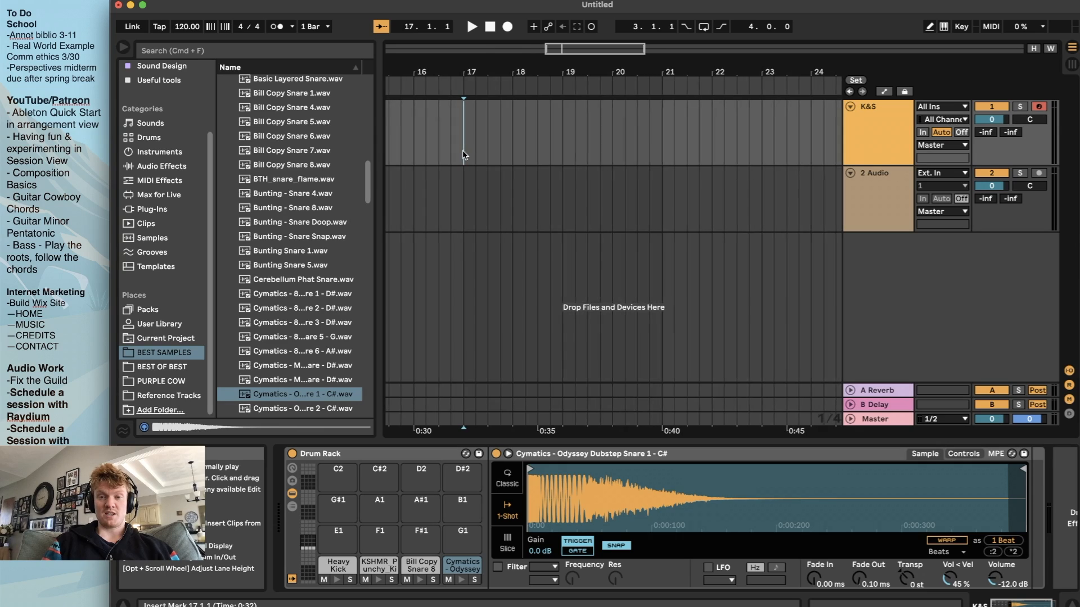
scroll(463, 151, "up", 1)
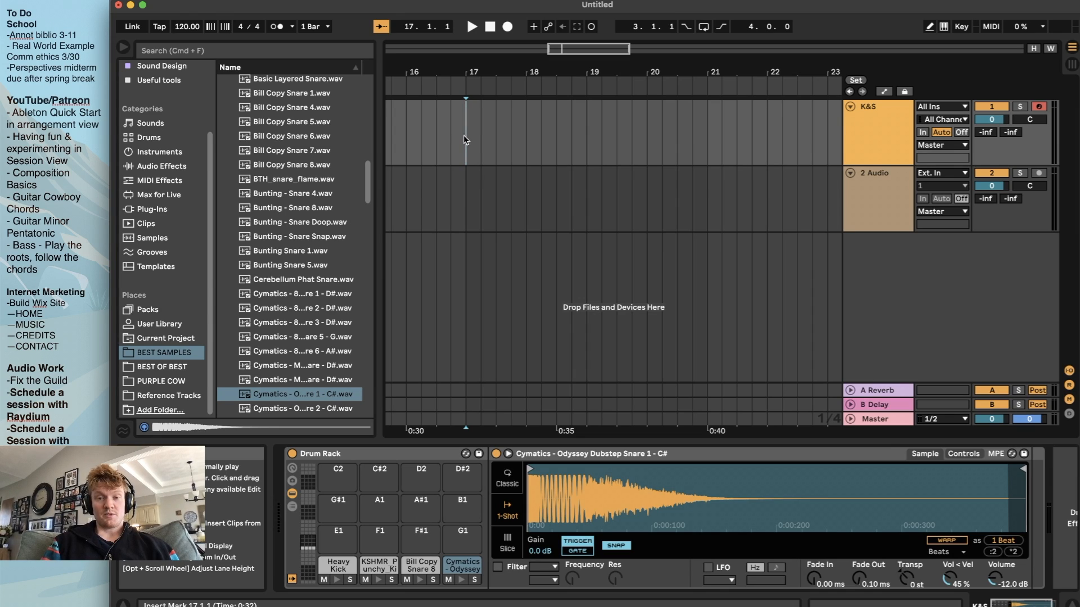
left_click_drag(464, 135, 704, 115)
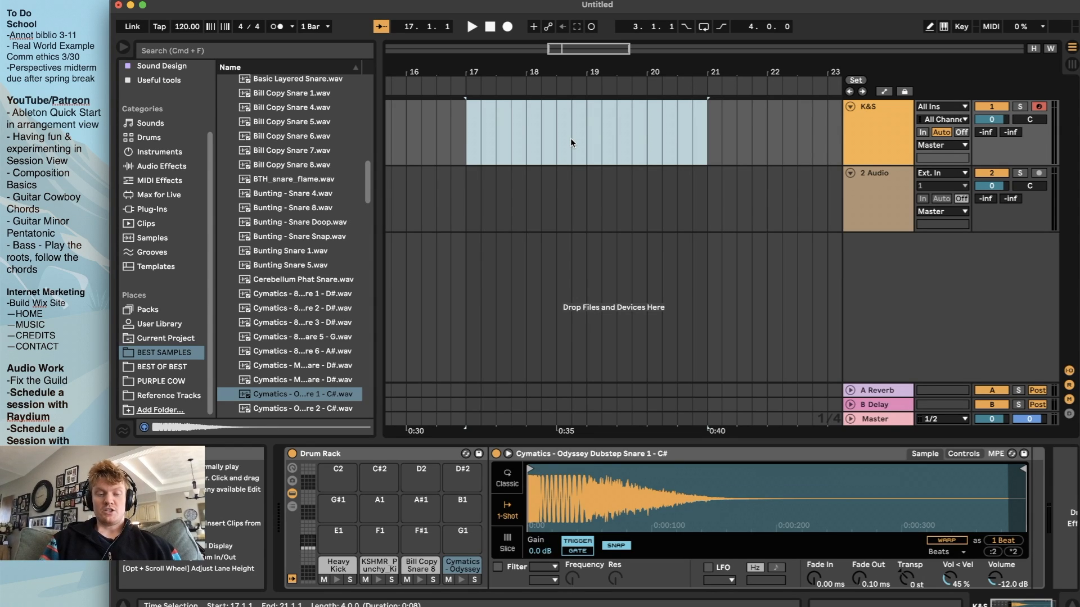
key("super+shift+m")
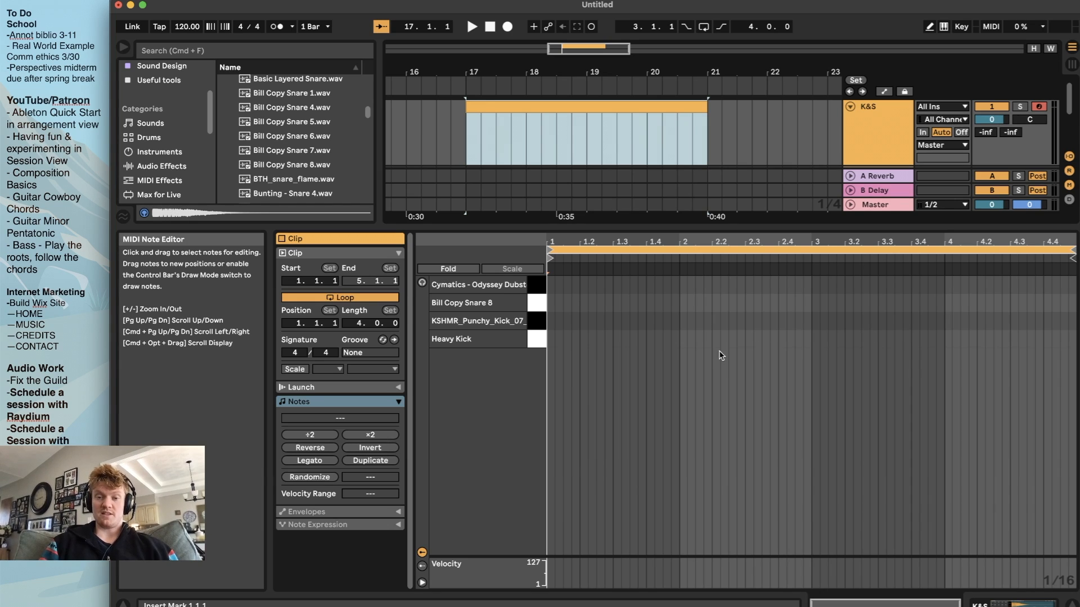
scroll(721, 355, "up", 3)
scroll(721, 355, "left", 3)
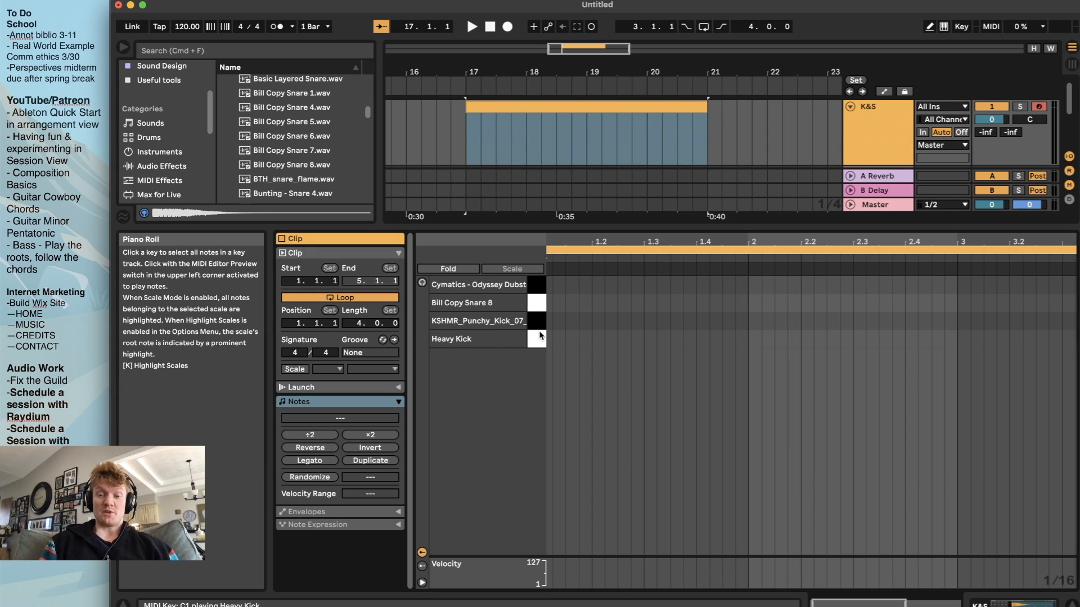
Add a KSHMR_Punchy_Kick_07 note at the start of bar 1 in the K&S clip
scroll(548, 340, "left", 1)
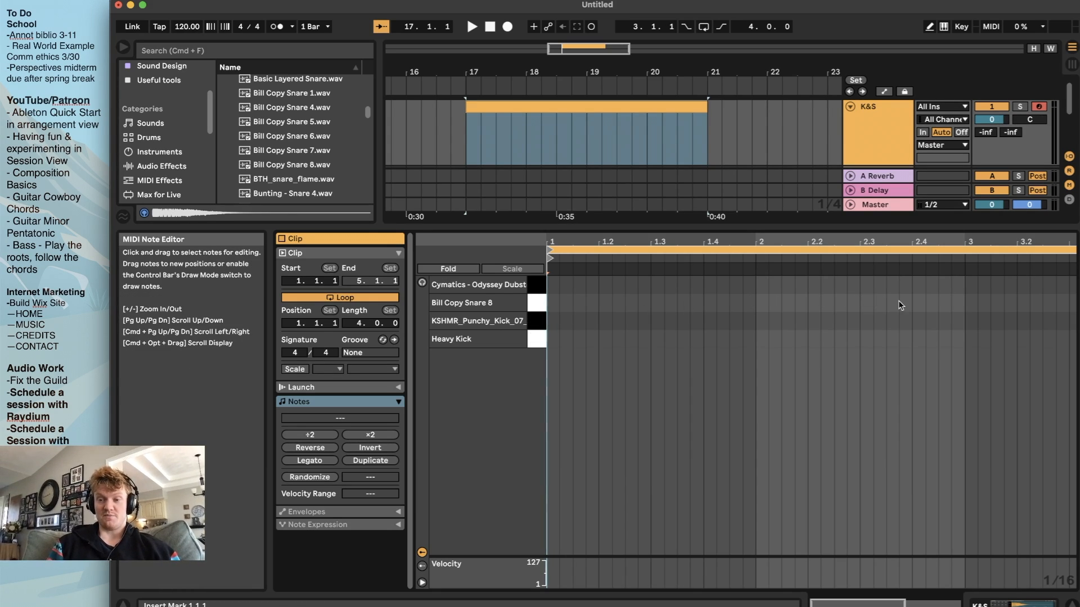
right_click(639, 363)
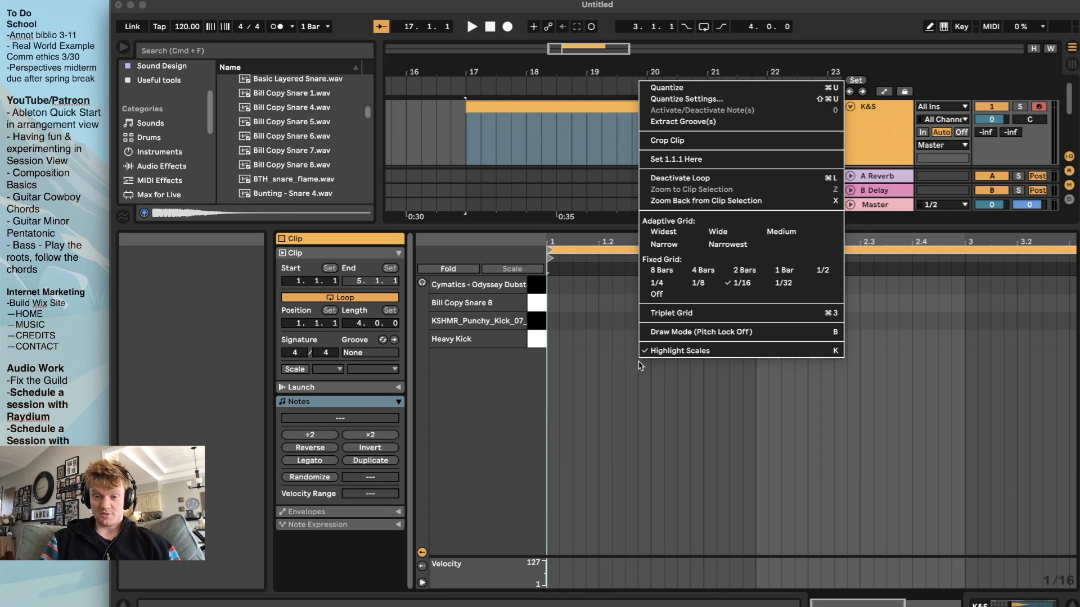
left_click(612, 363)
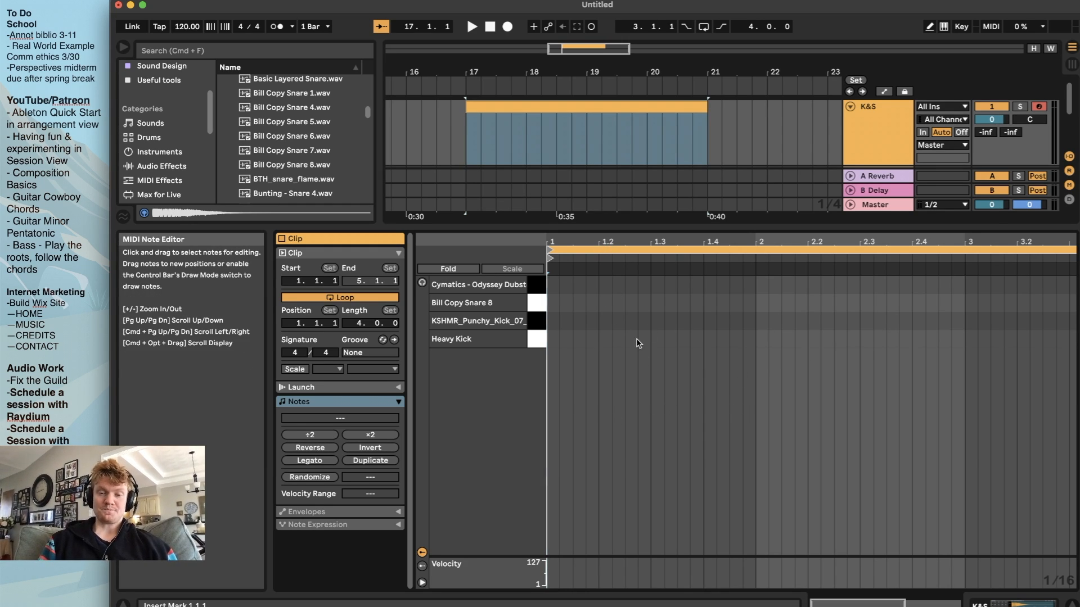
left_click(558, 326)
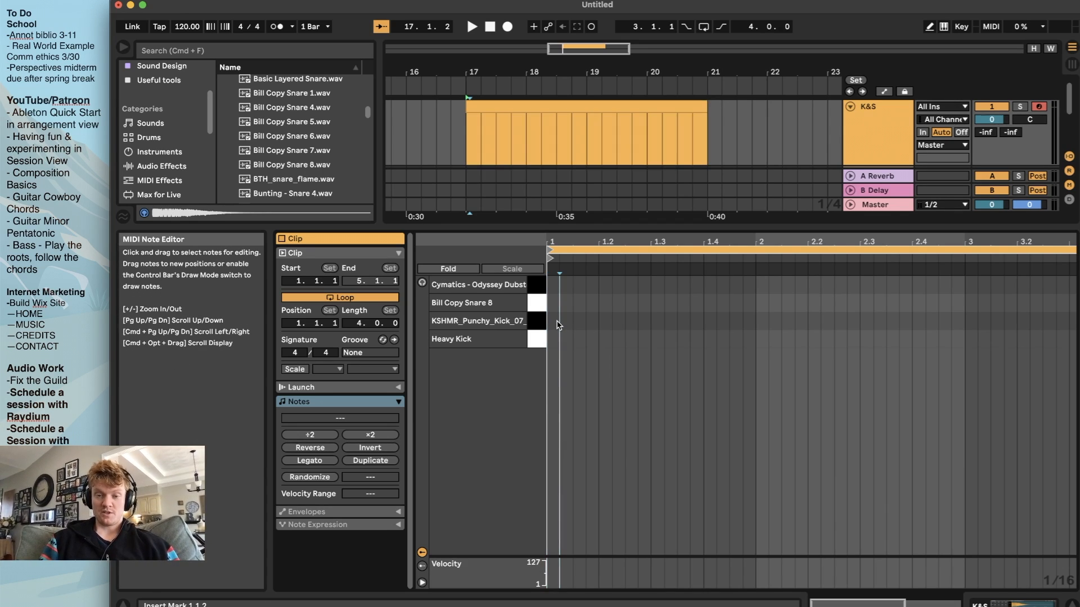
double_click(553, 321)
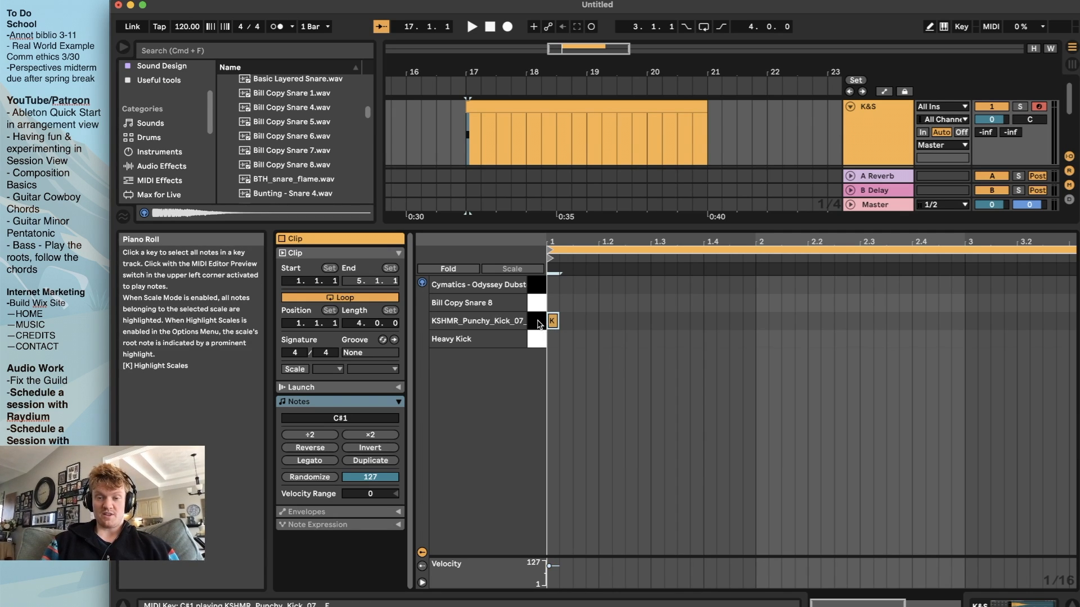
Play the clip from bar 17 to hear the kick, and reselect the kick note at the start of bar 1
left_click(468, 134)
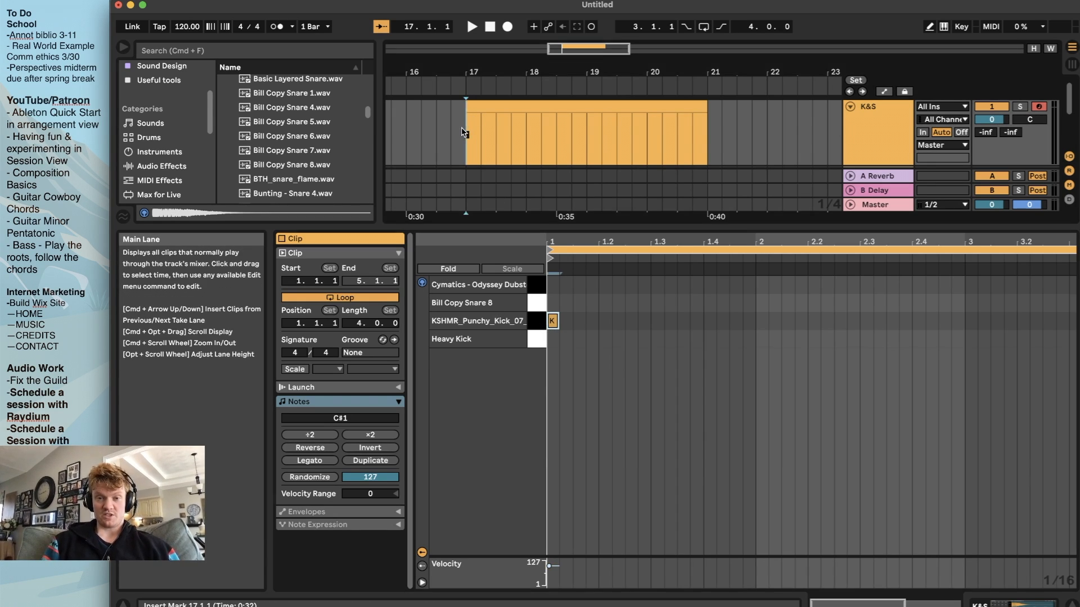
key("space")
key("space")
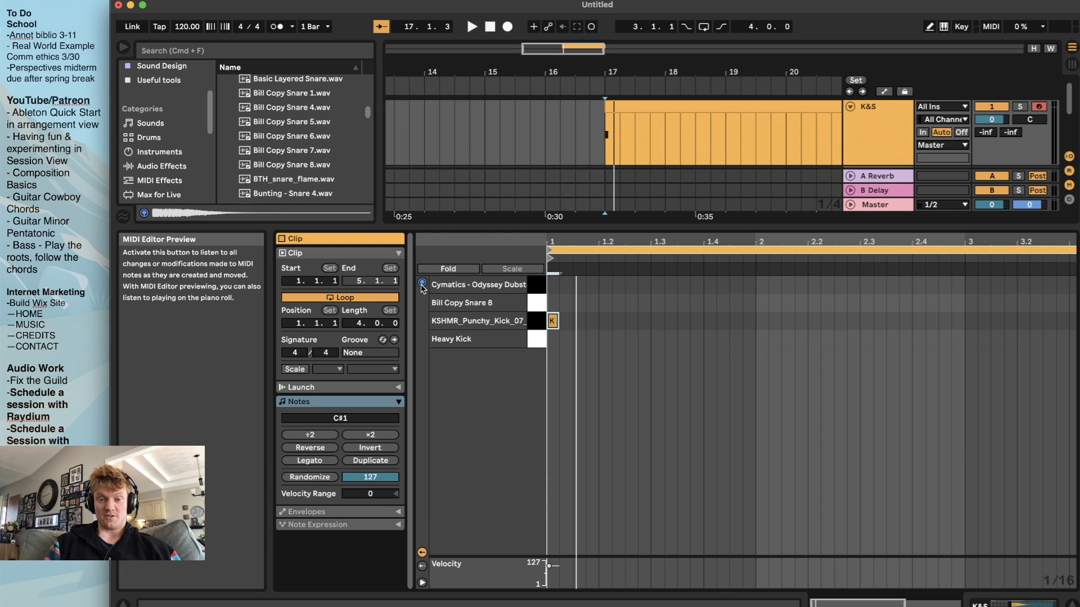
key("Tab")
key("Tab")
left_click(556, 349)
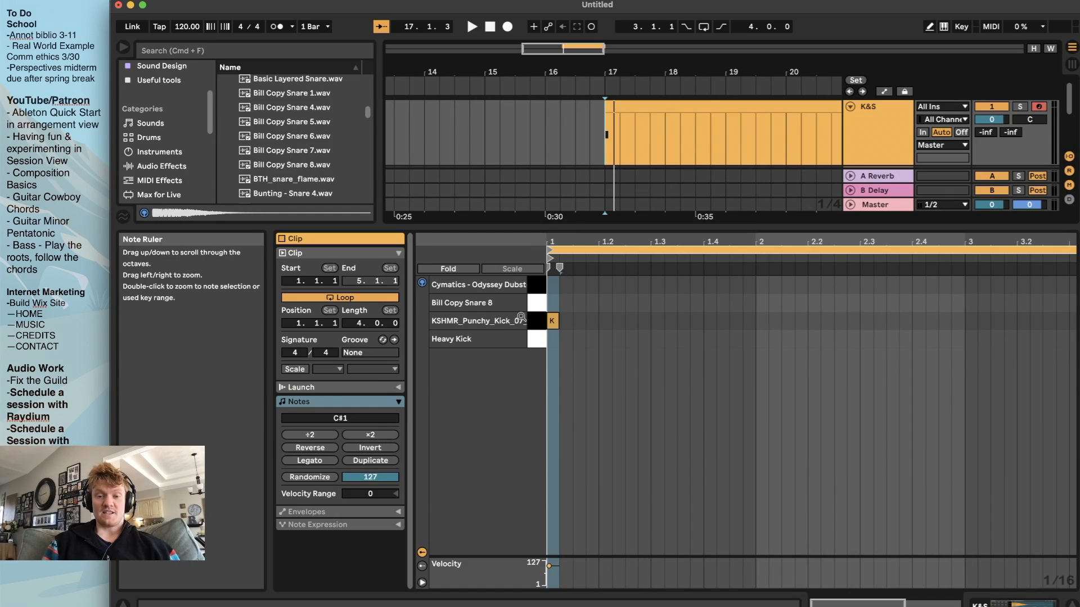
left_click(552, 321)
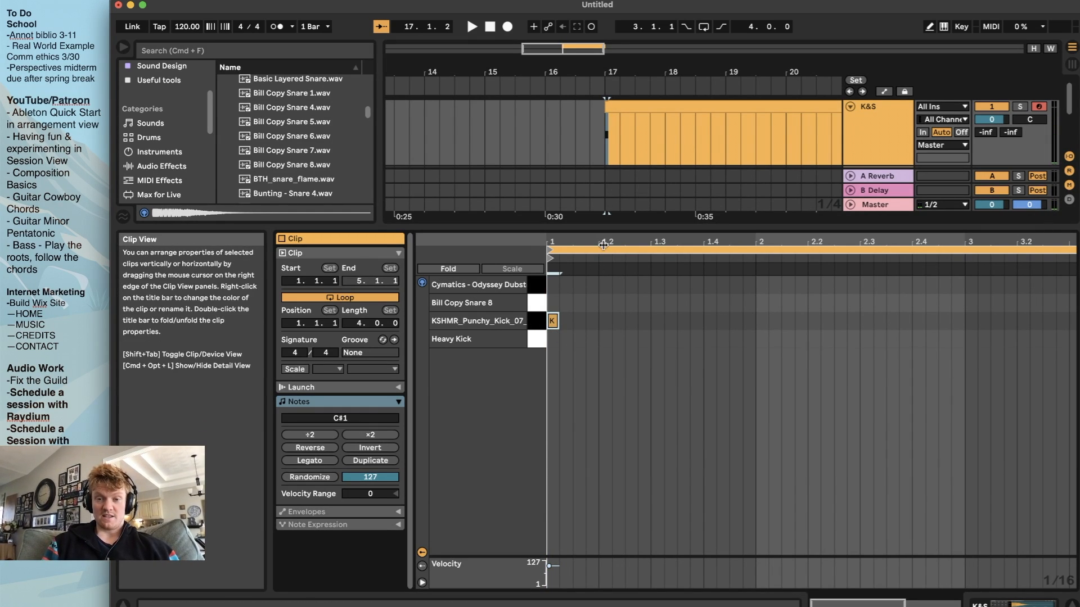
Add a Bill Copy Snare 8 note at beat 1.2 and shift it to beat 1.3 while auditioning the pattern
double_click(604, 304)
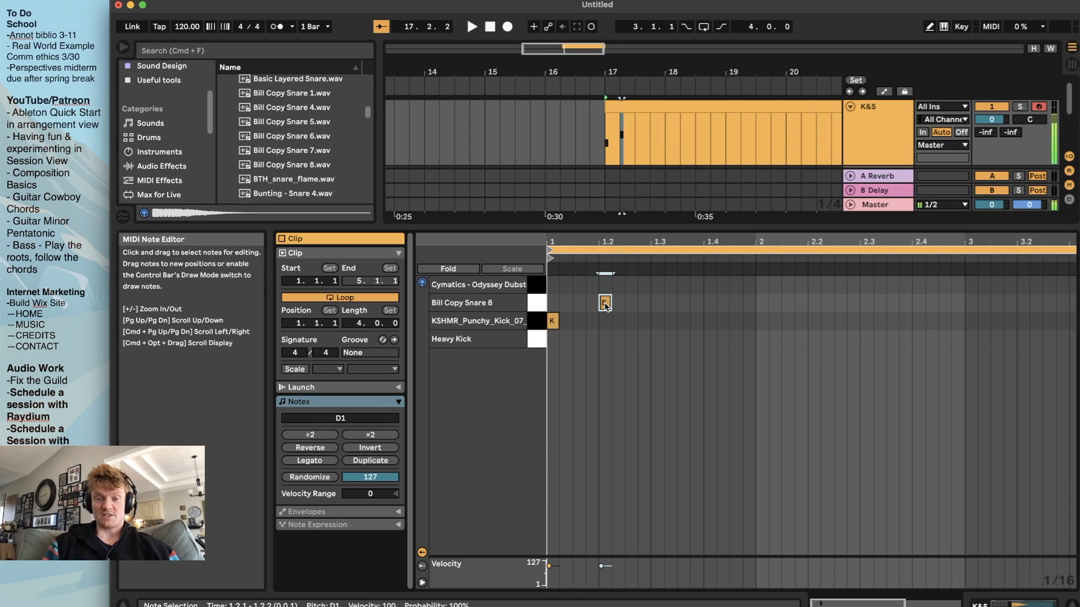
left_click(602, 143)
key("space")
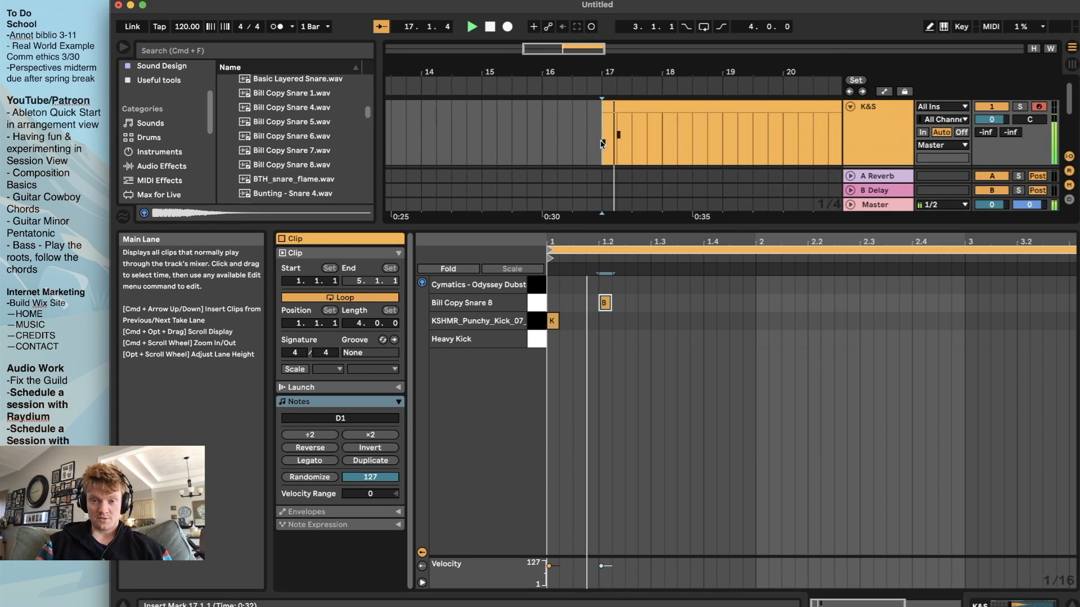
key("space")
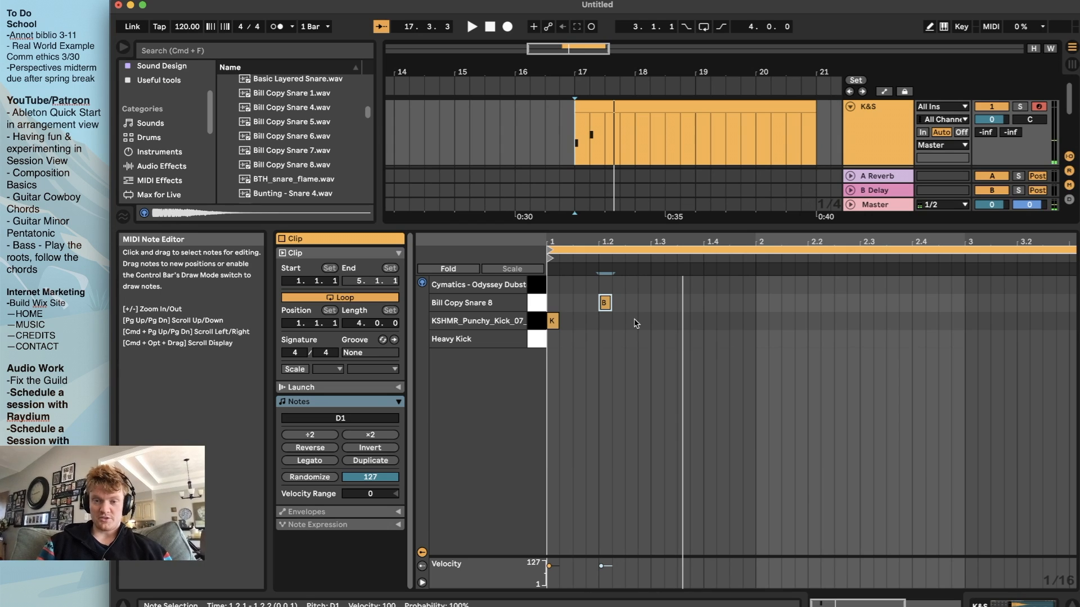
left_click_drag(606, 304, 657, 303)
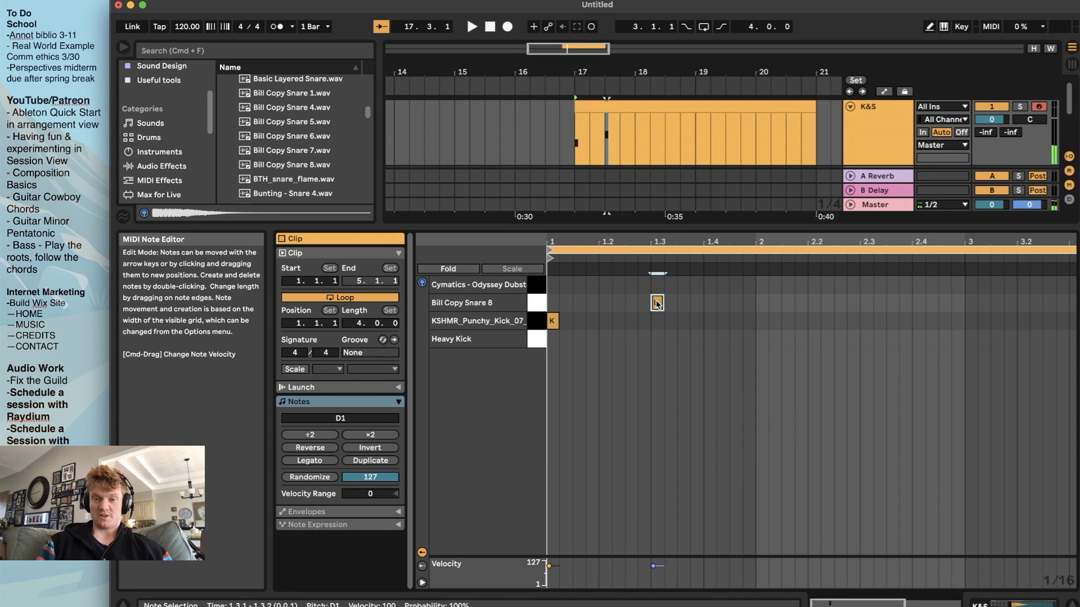
key("space")
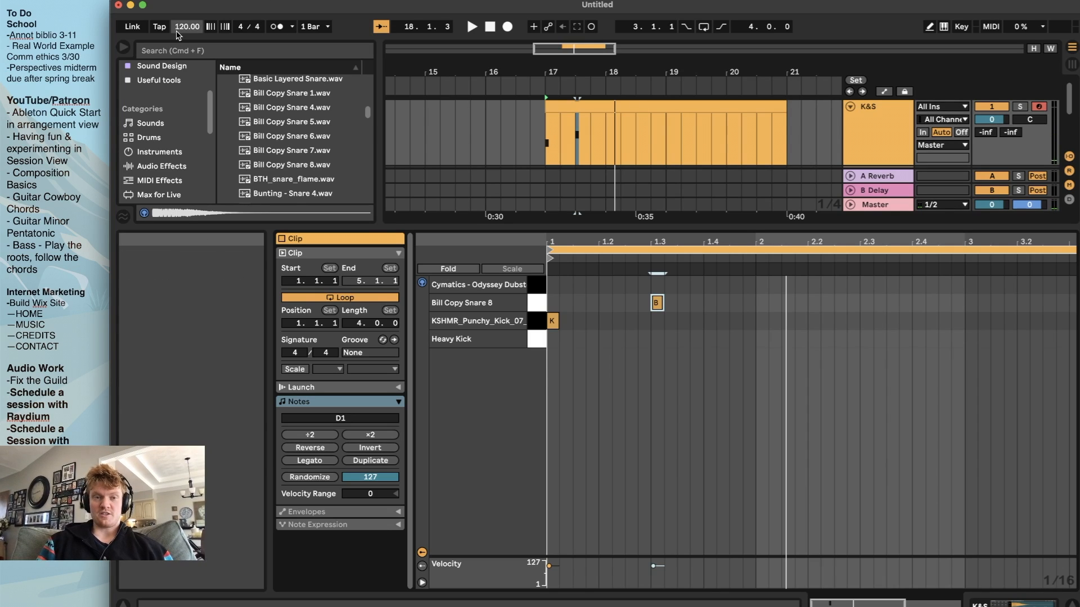
Set the project tempo to 140 BPM and play back the kick and snare pattern
mouse_move(187, 28)
left_mouse_down()
mouse_move(188, 11)
mouse_move(189, 29)
left_mouse_up()
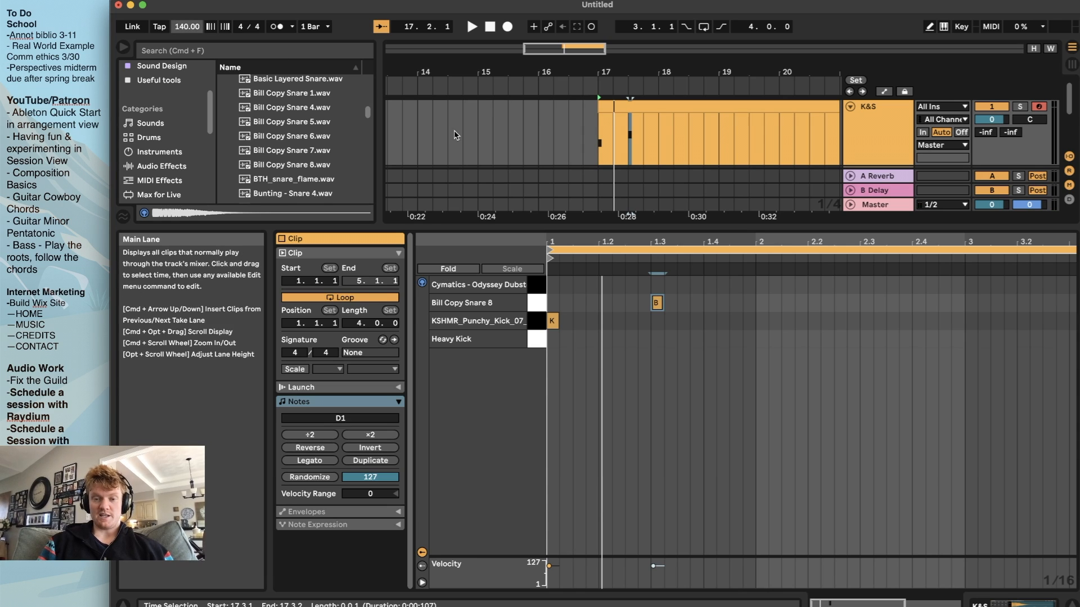
key("space")
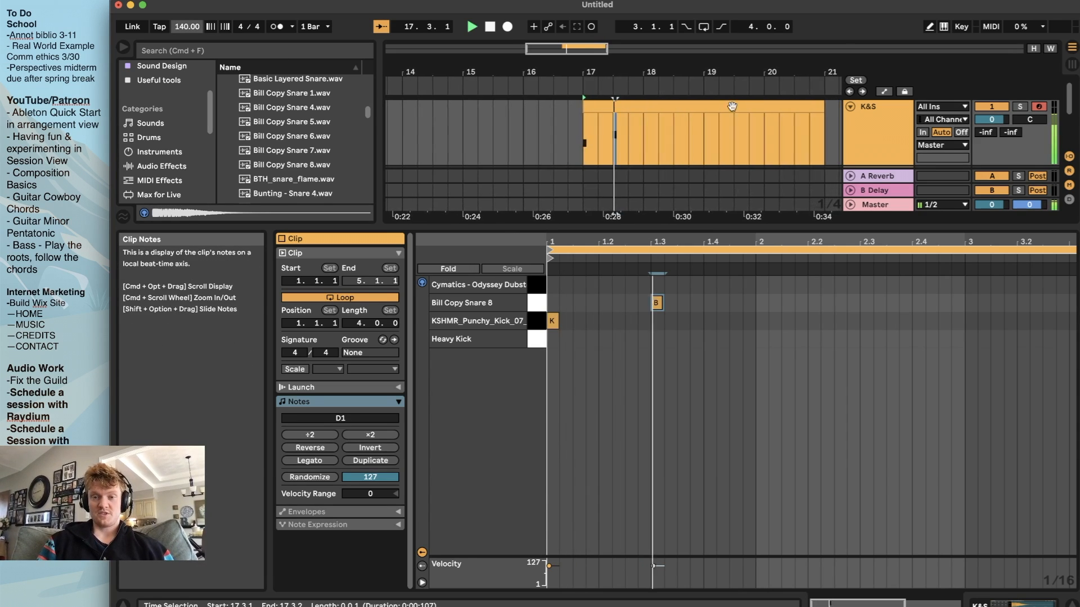
left_click(642, 144)
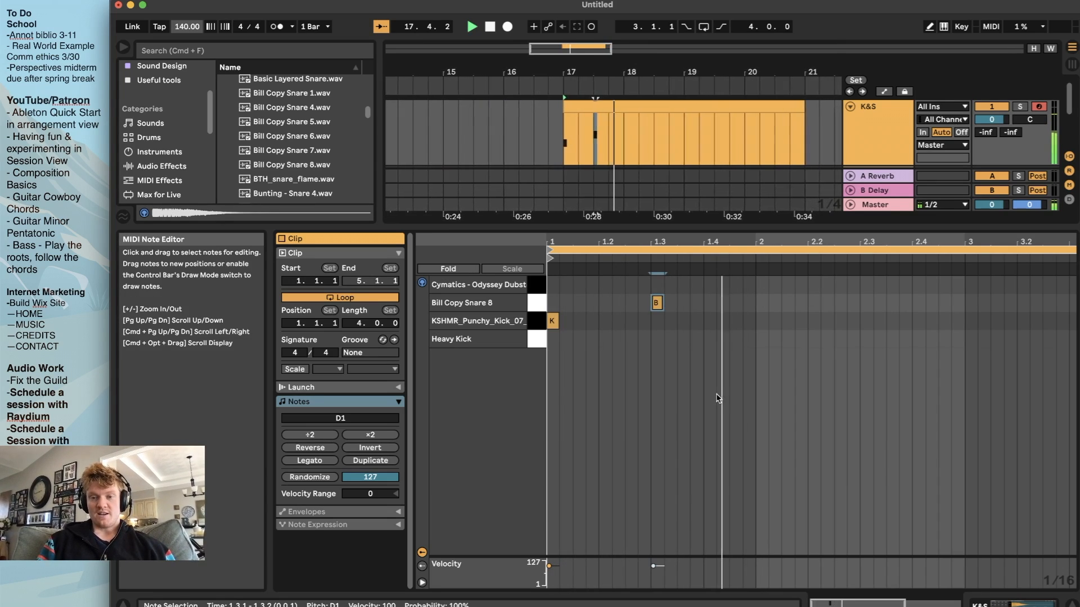
key("space")
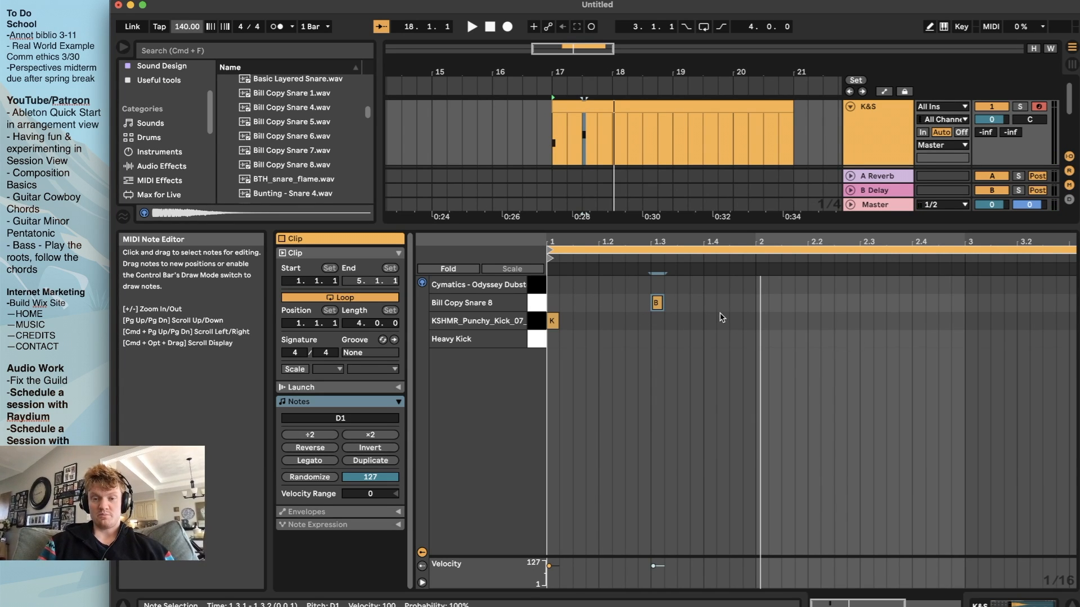
key("space")
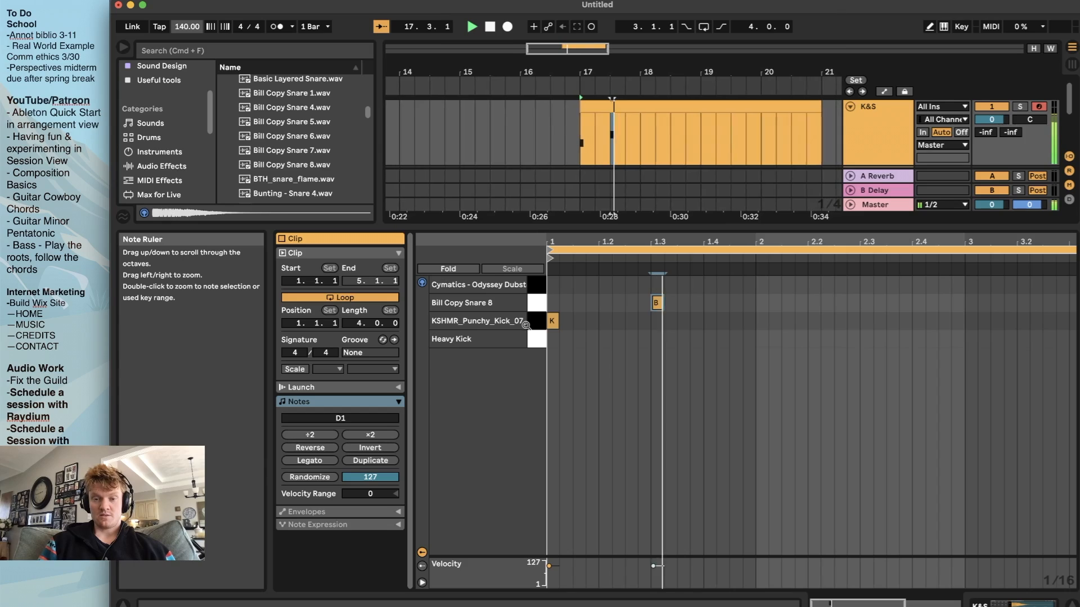
key("space")
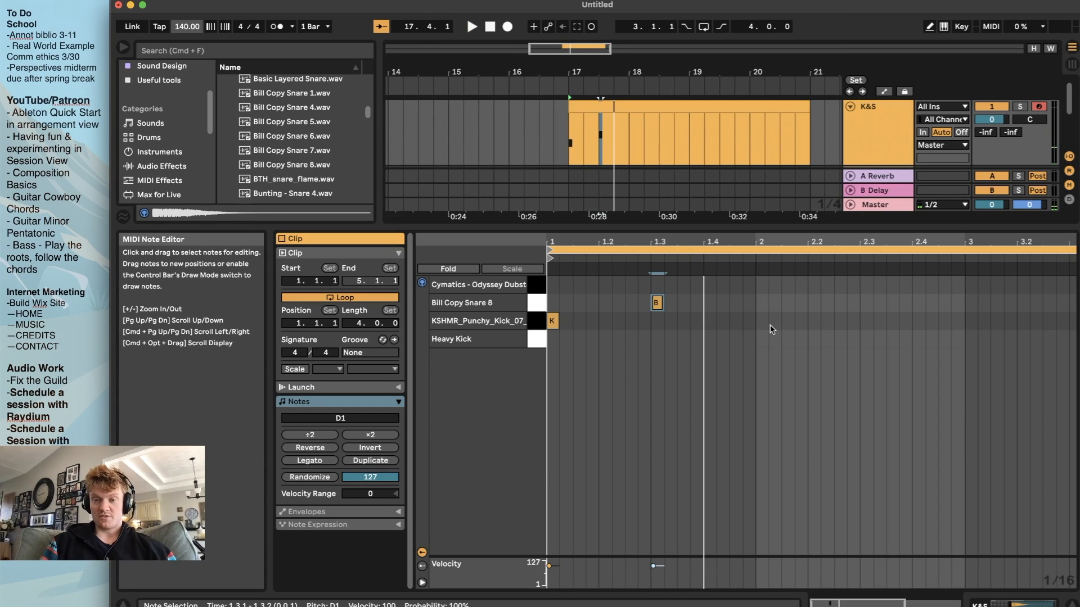
Select the kick and snare notes of bar 1 and copy them to the start of bar 2
left_click(536, 325)
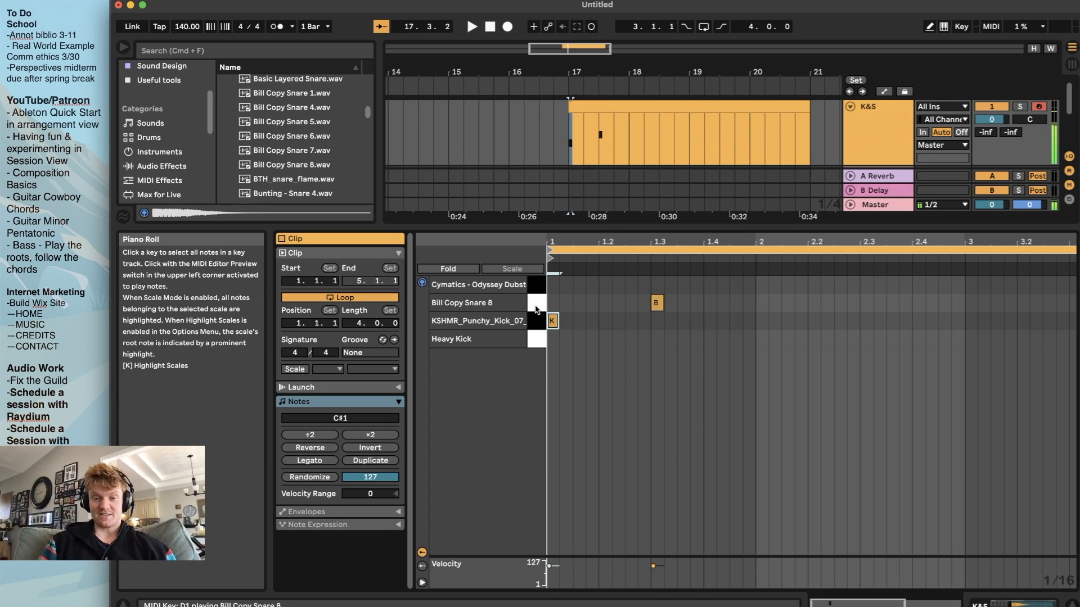
left_click(536, 309, "shift")
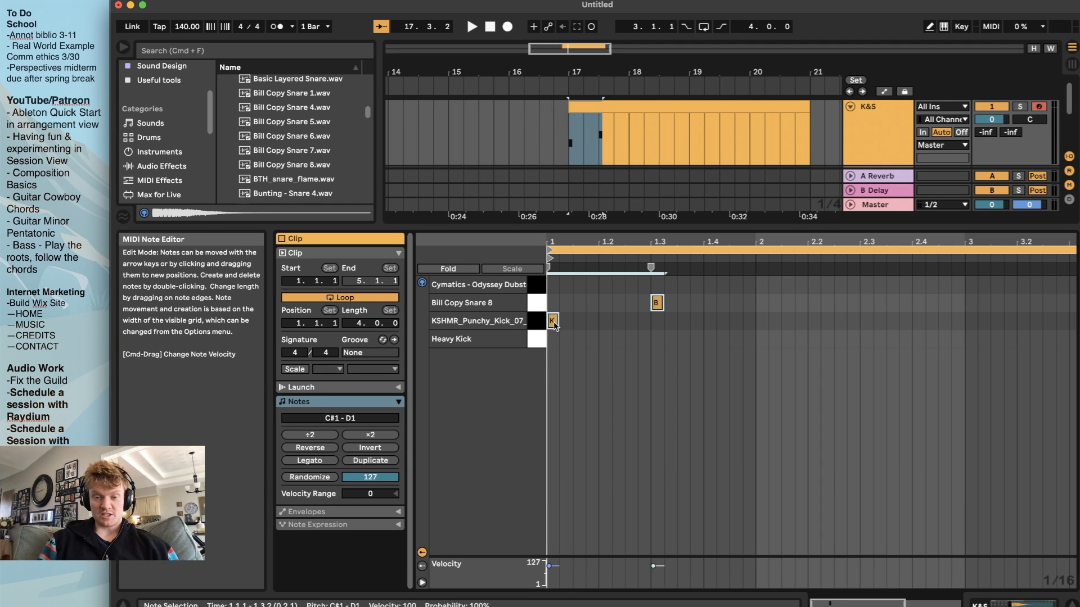
left_click_drag(554, 326, 759, 321)
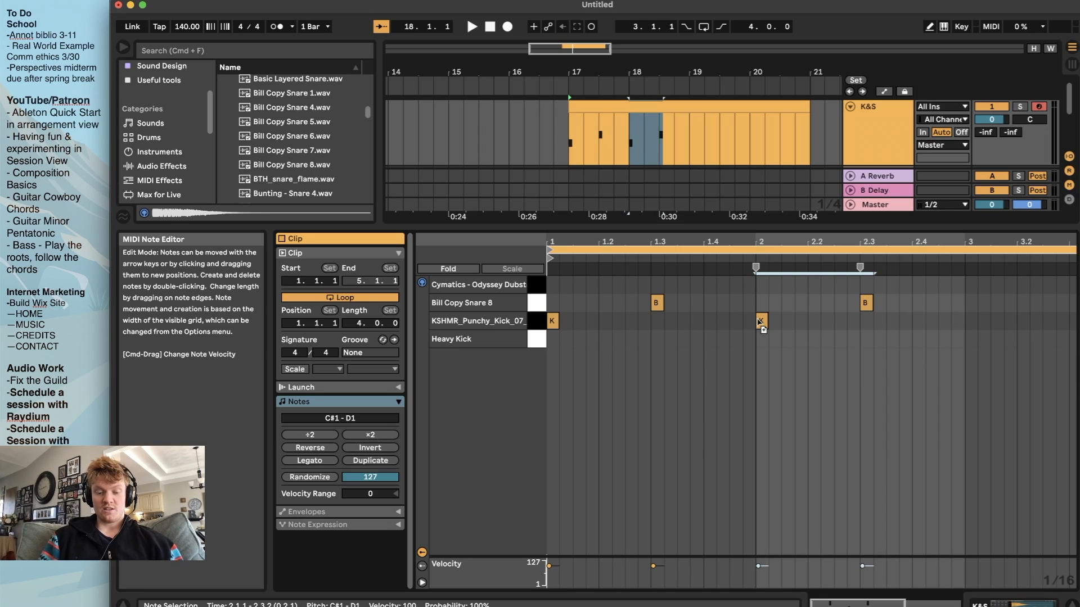
left_click_drag(759, 322, 759, 323)
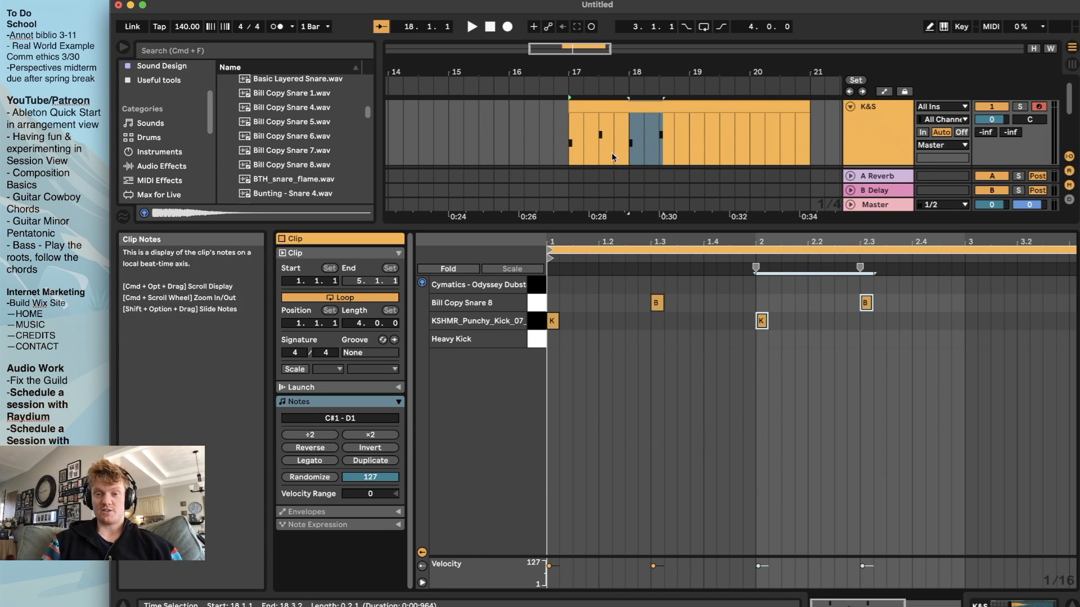
Play the arrangement from bar 17 to check the two-bar kick and snare pattern
left_click(567, 134)
key("space")
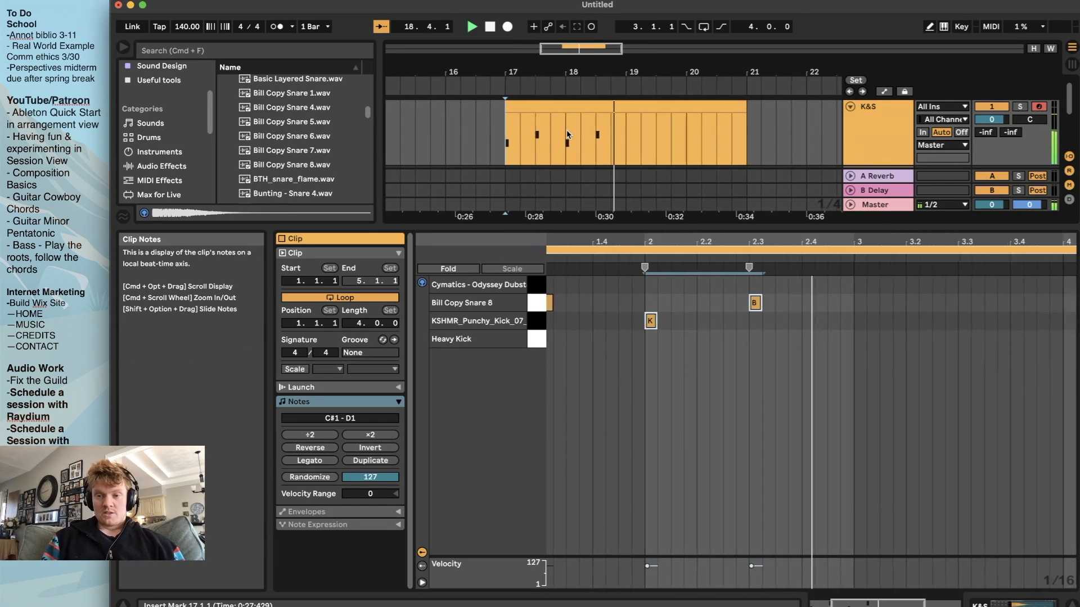
key("space")
Copy all kick and snare notes of bars 1 and 2 to the start of bar 3 and play the copied section
scroll(732, 393, "down", 4)
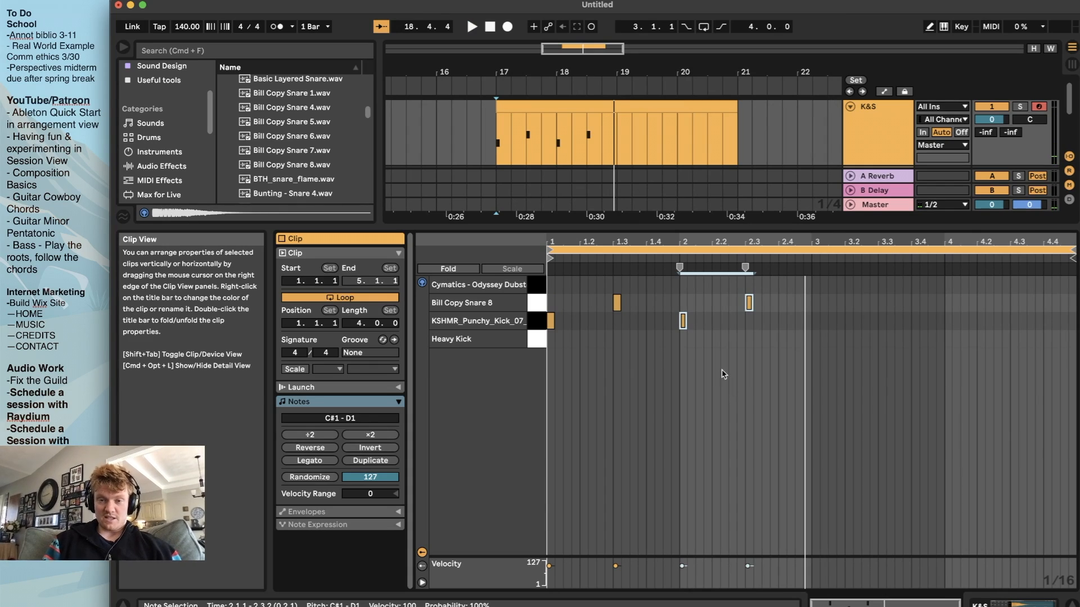
left_click(616, 122)
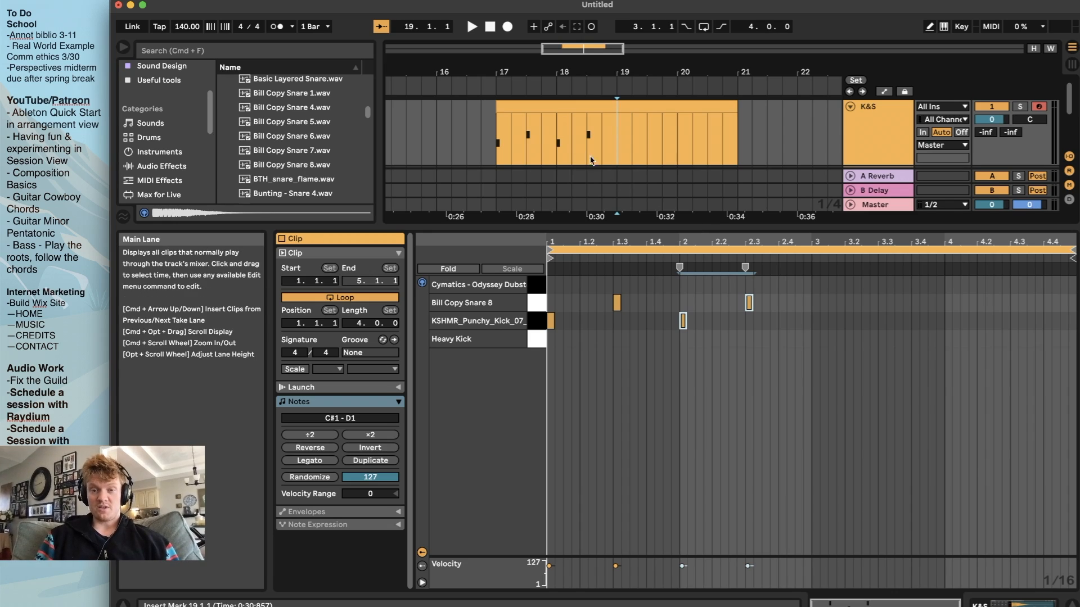
left_click(533, 321)
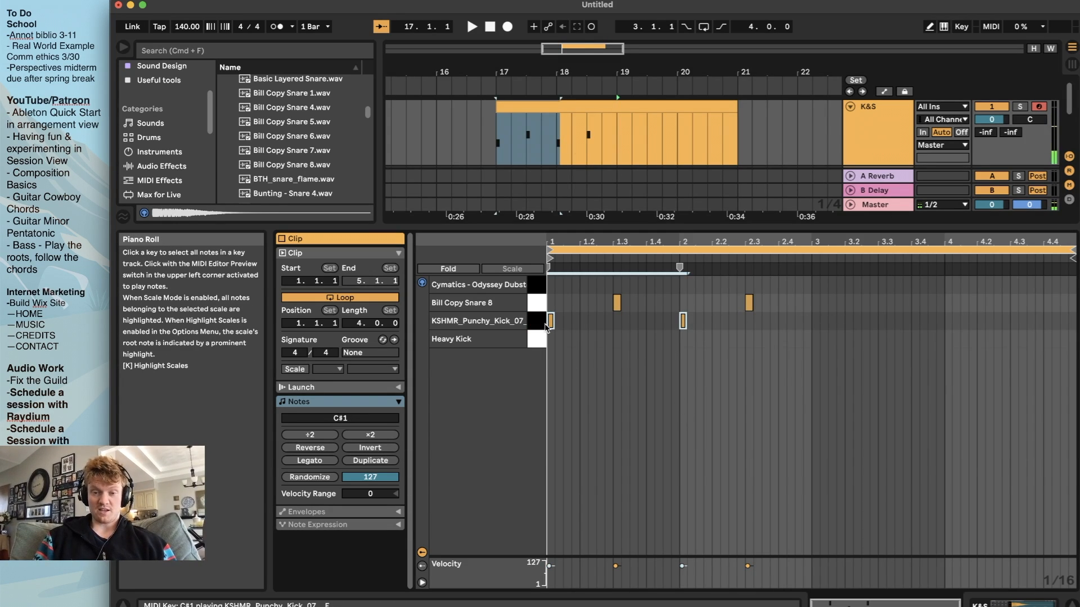
left_click(535, 303, "shift")
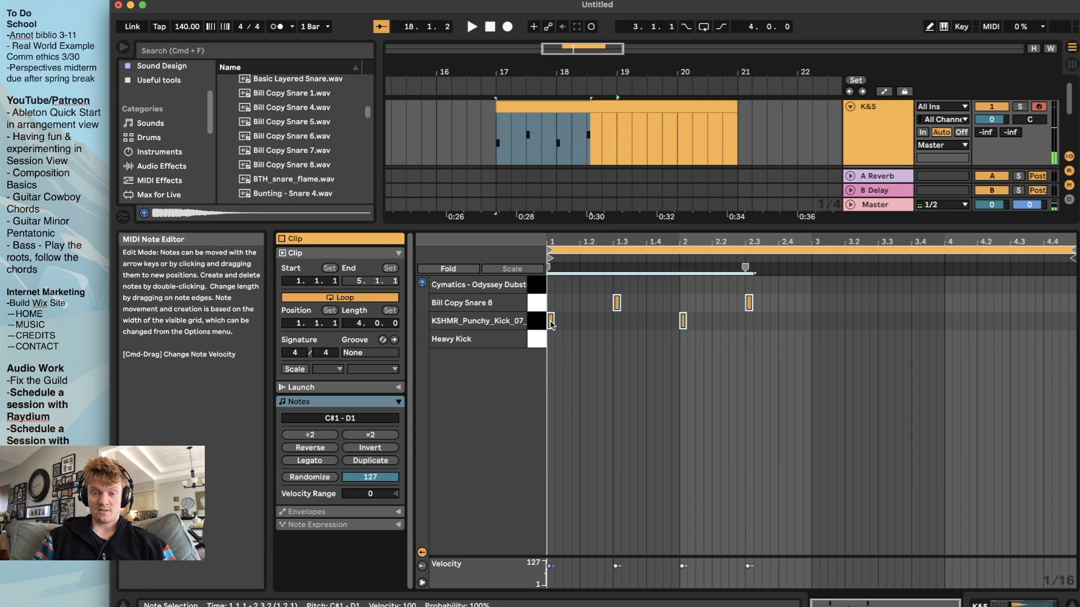
left_click_drag(551, 324, 815, 324)
key("space")
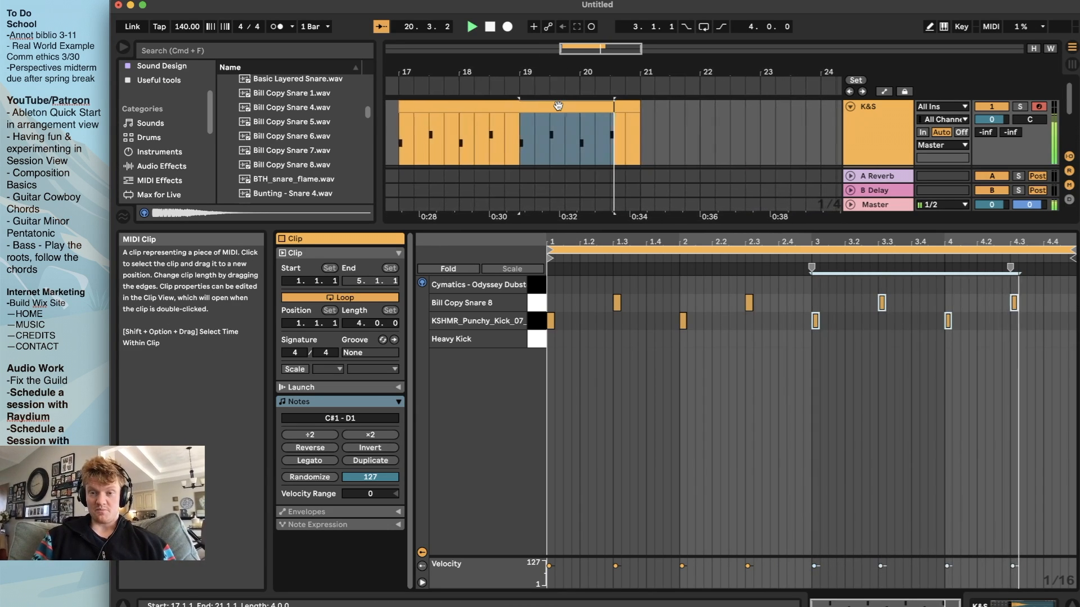
key("space")
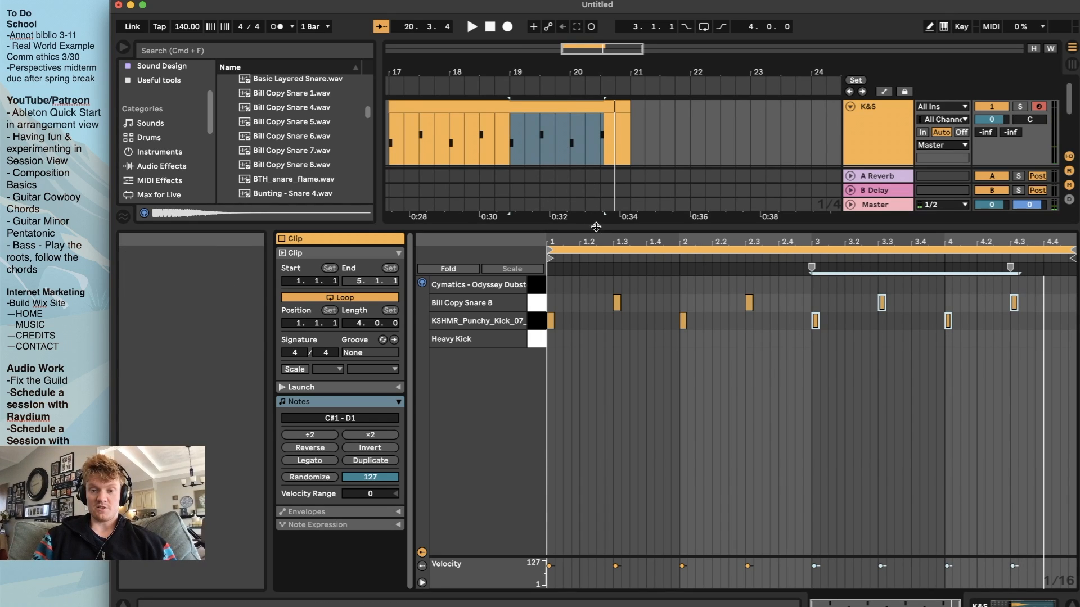
Enlarge the arrangement area and play the full four-bar K&S clip from bar 17
left_click_drag(597, 227, 598, 275)
scroll(597, 170, "down", 4)
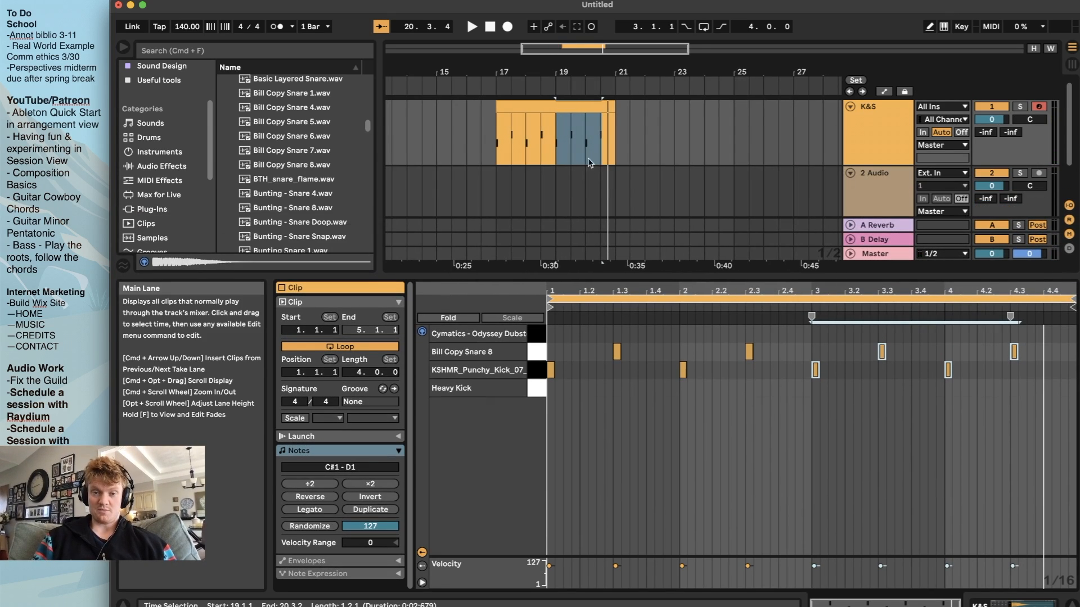
left_click(487, 128)
key("space")
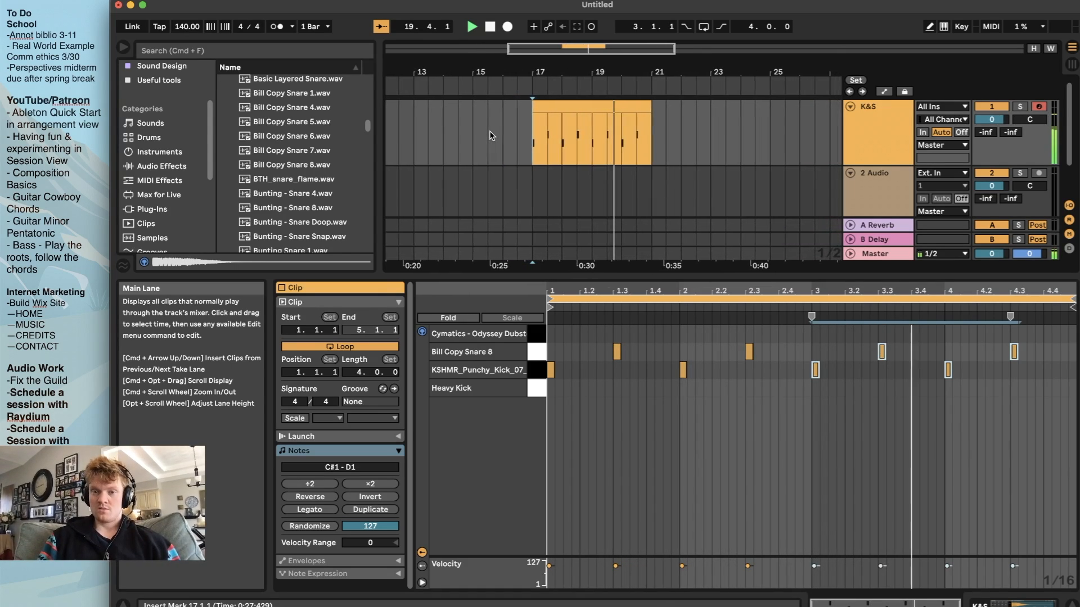
key("space")
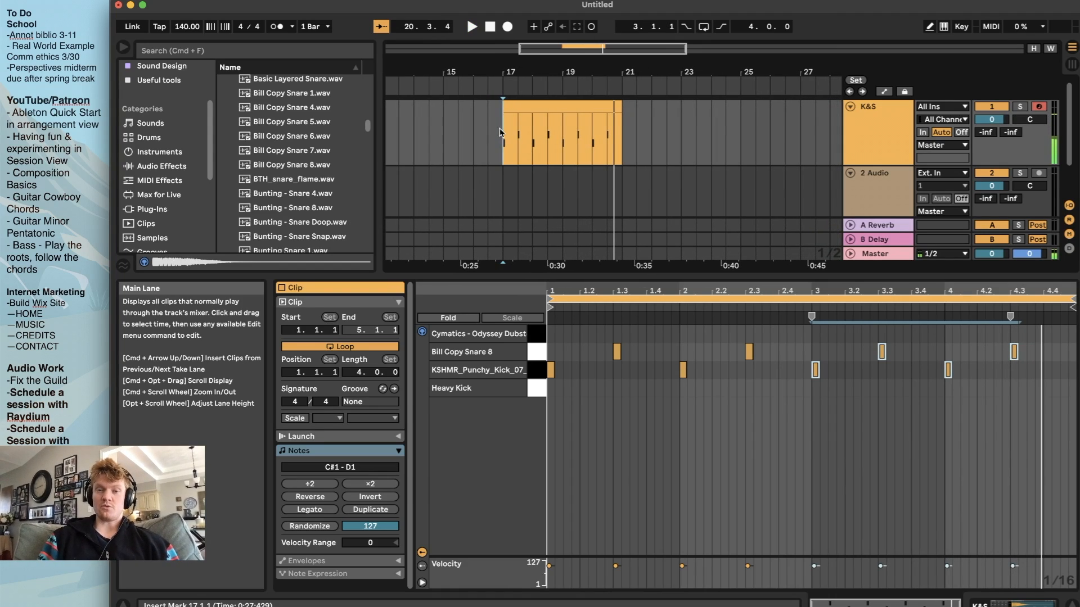
scroll(557, 179, "up", 5)
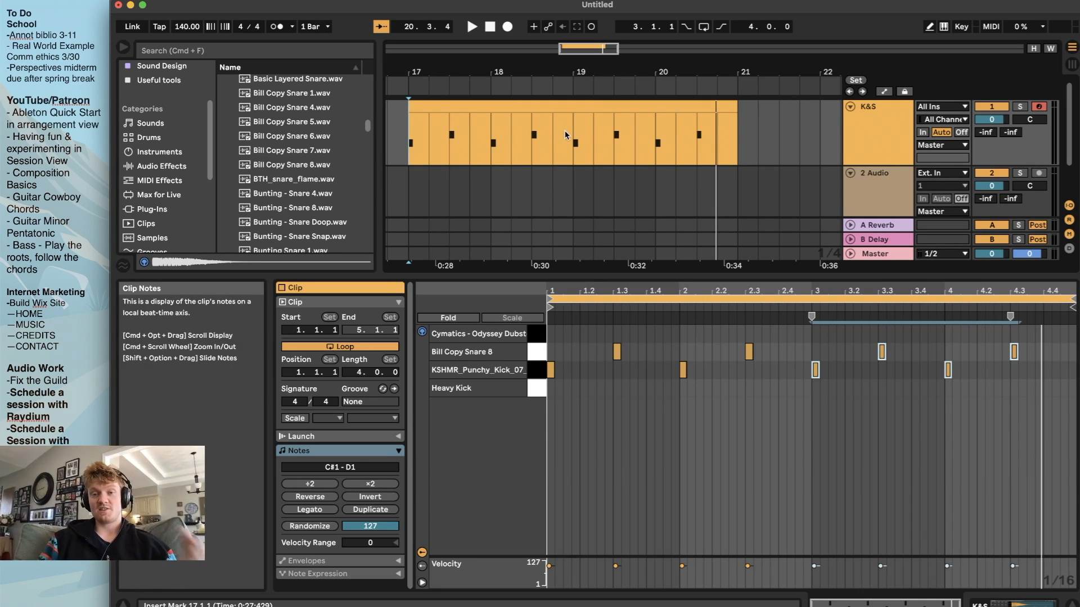
Move the arrangement loop brace onto the K&S clip so it spans bars 17 to 21
left_click(465, 103)
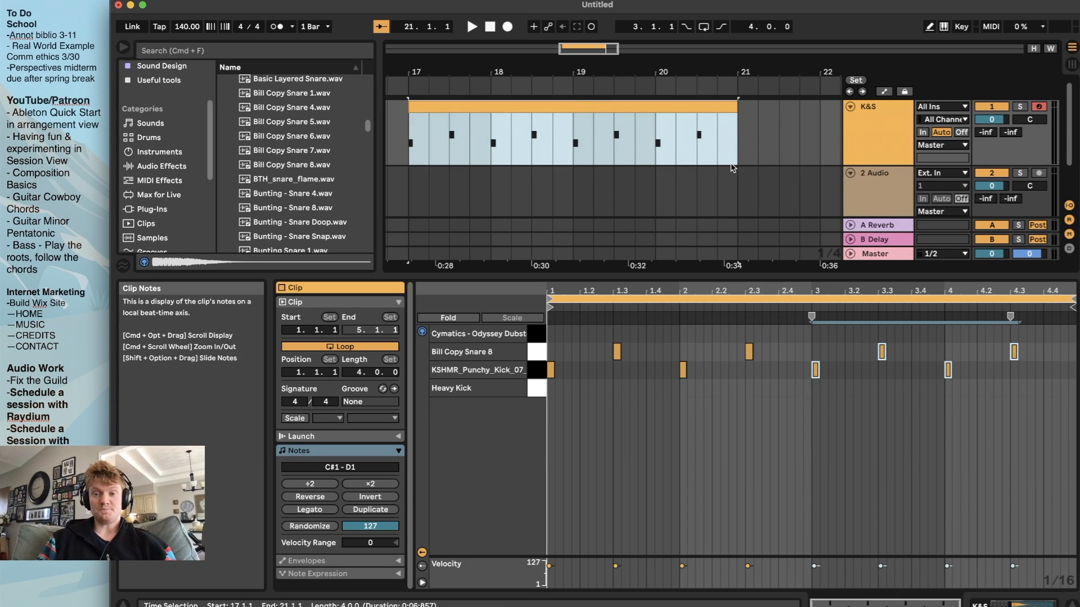
scroll(733, 167, "down", 10)
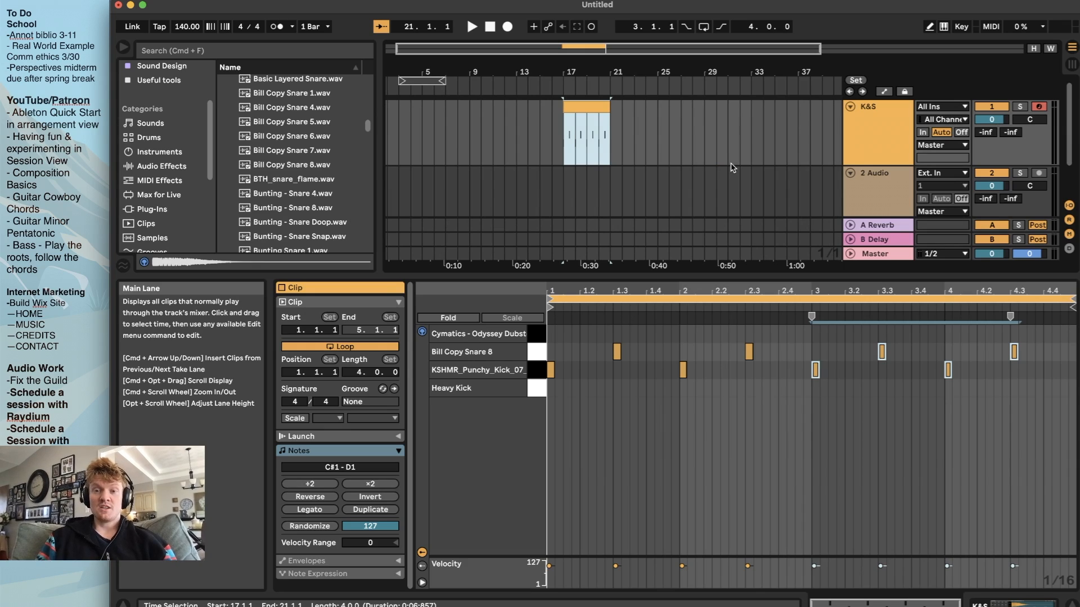
left_click(421, 80)
left_click_drag(421, 79, 594, 93)
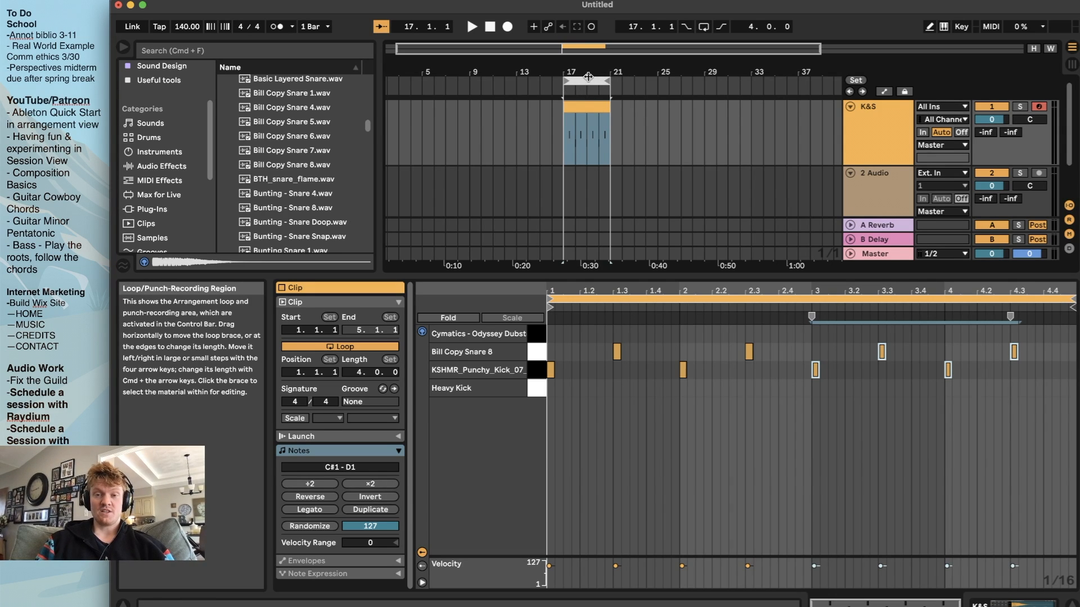
mouse_move(610, 79)
left_mouse_down()
mouse_move(574, 80)
mouse_move(607, 80)
left_mouse_up()
left_click(564, 82)
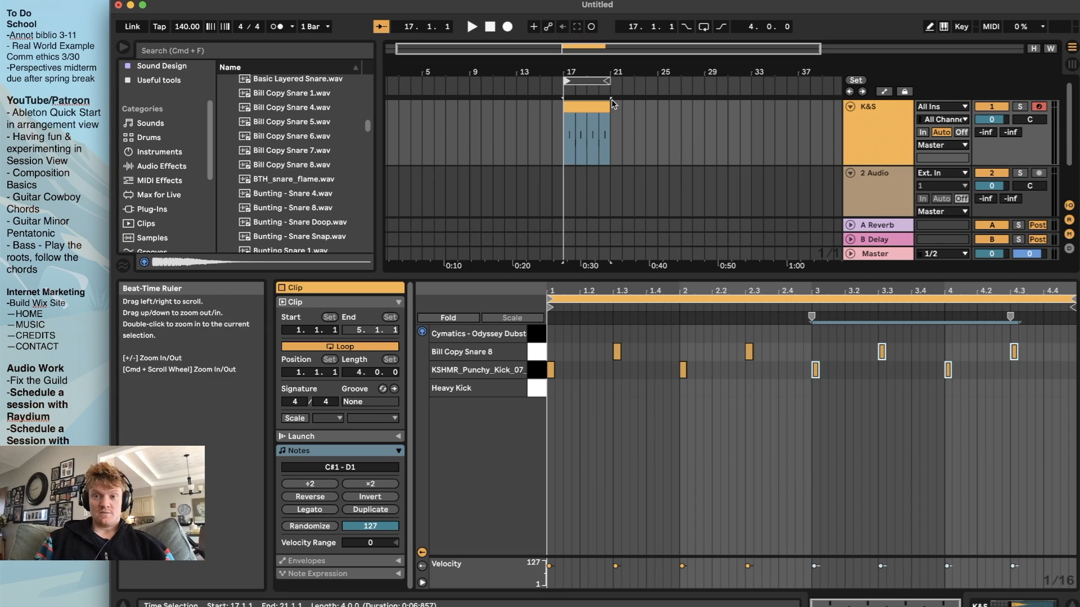
Switch on the arrangement loop and start looped playback of the K&S clip from bar 17
left_click(704, 27)
left_click(704, 27)
left_click(704, 27)
left_click(704, 27)
left_click(703, 27)
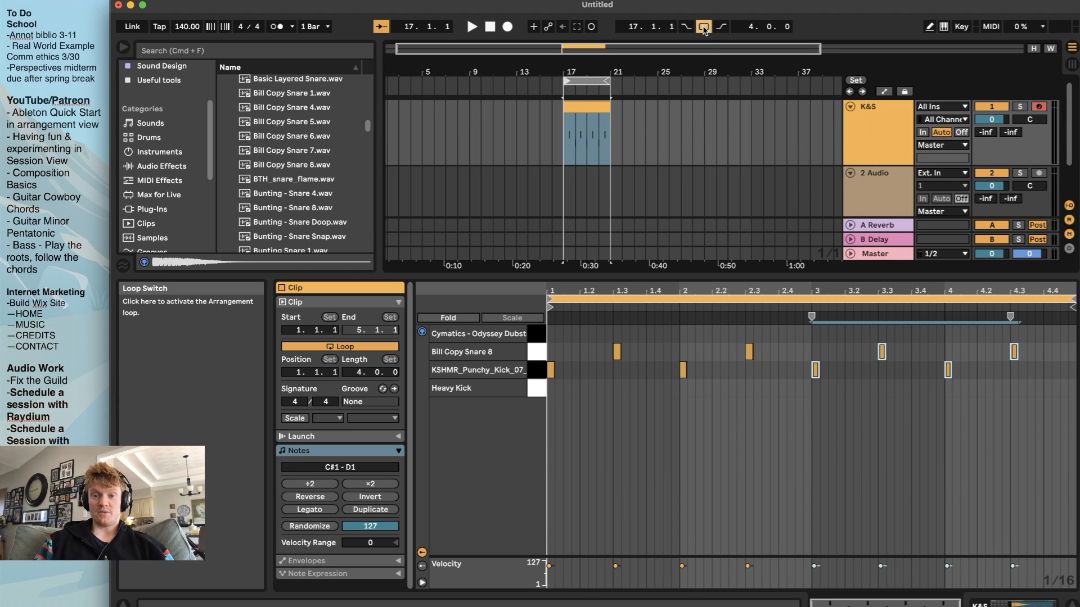
key("space")
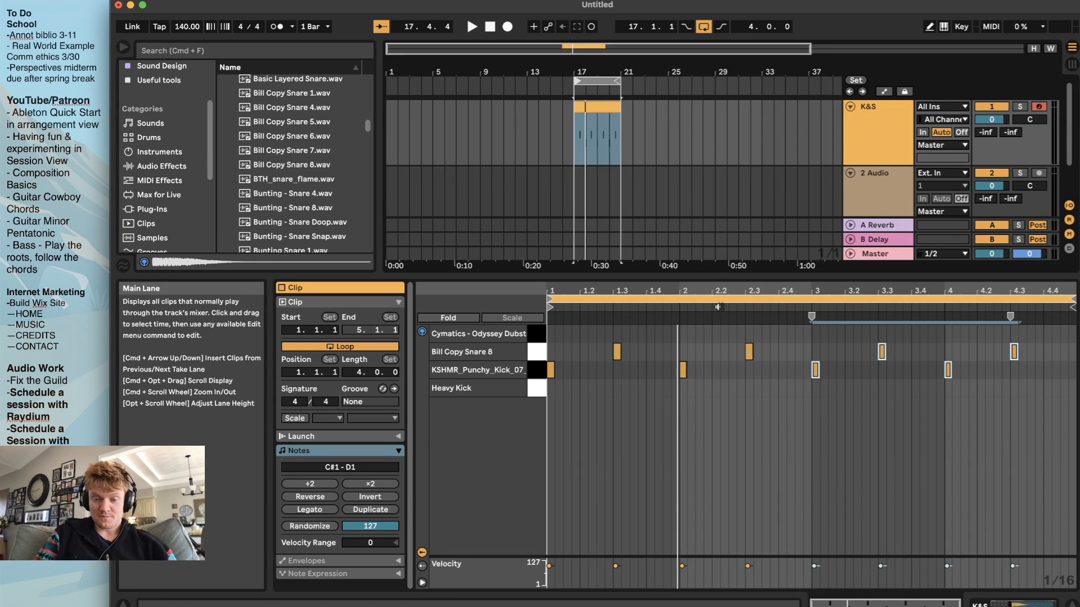
key("space")
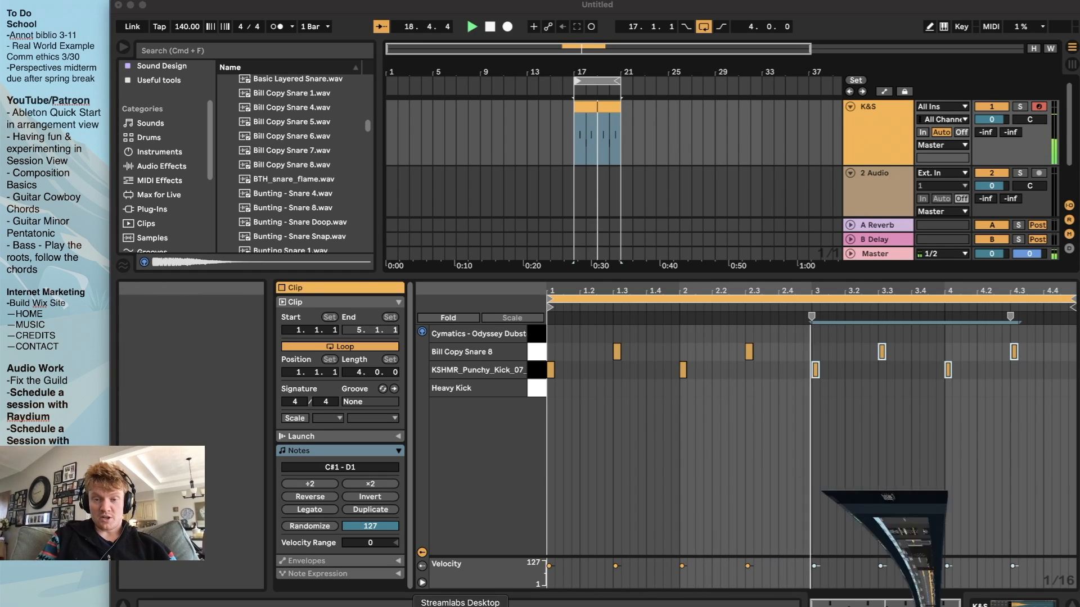
Switch to Streamlabs Desktop to check the audio levels, minimize it, and stop the looped playback
left_click(554, 604)
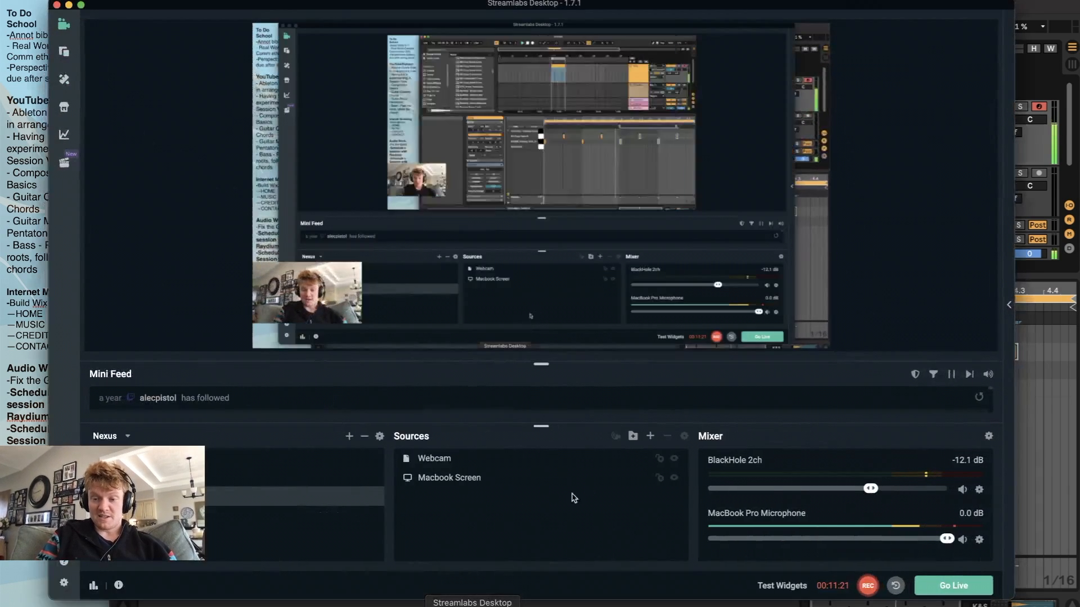
left_click(69, 5)
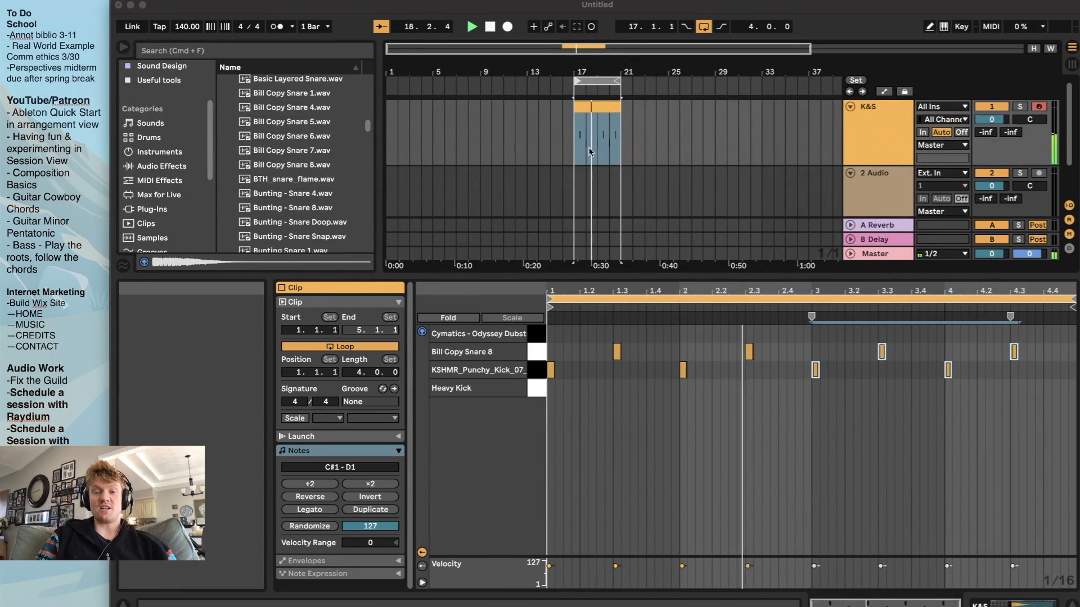
scroll(591, 150, "down", 2)
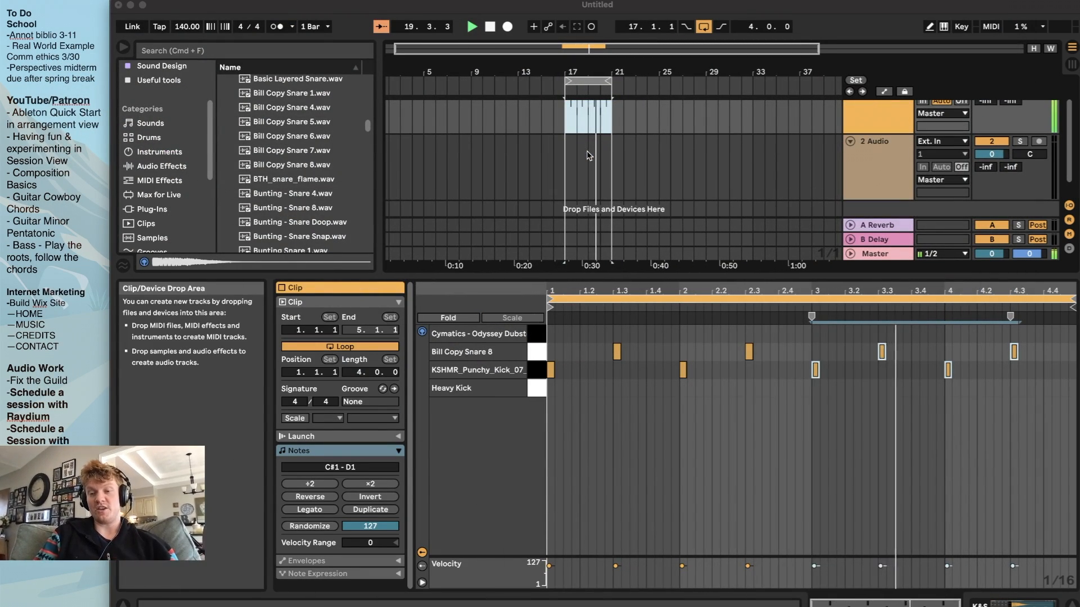
scroll(588, 159, "up", 2)
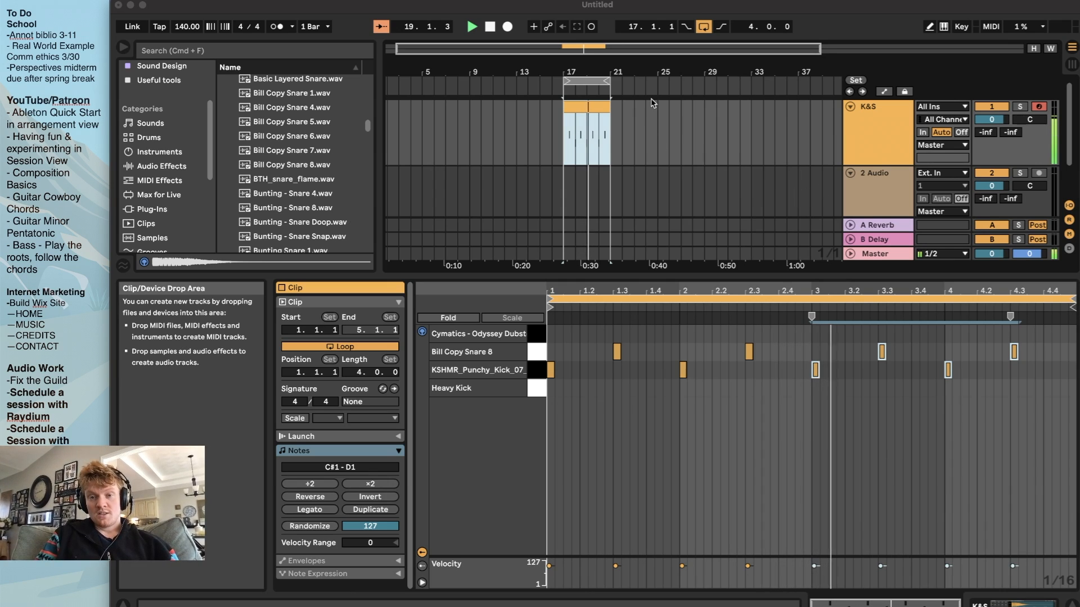
key("space")
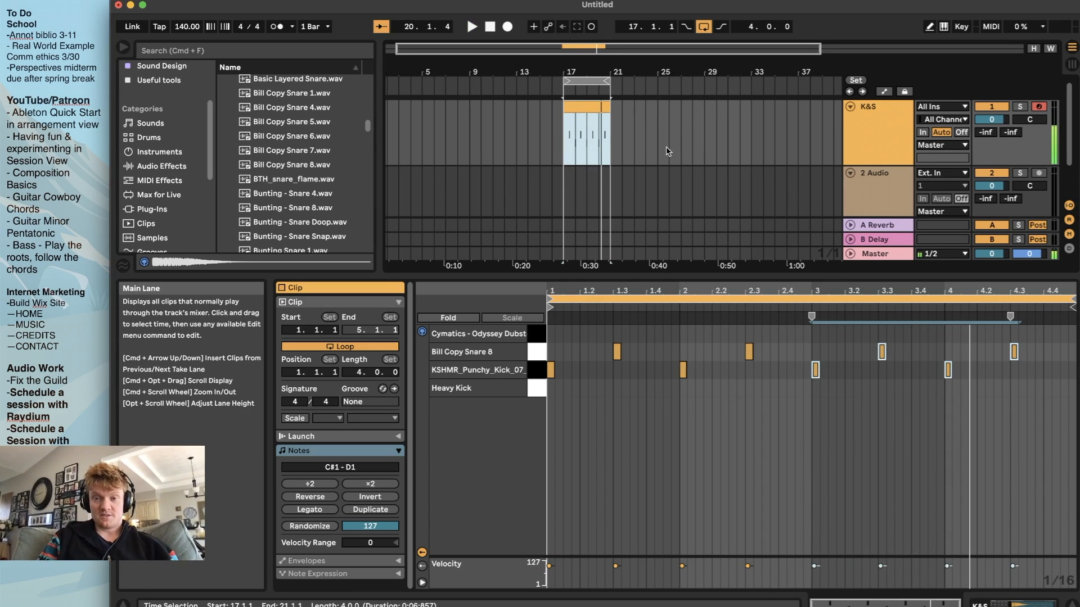
Move the arrangement loop brace away from the clip to bars 2 to 6
left_click(635, 141)
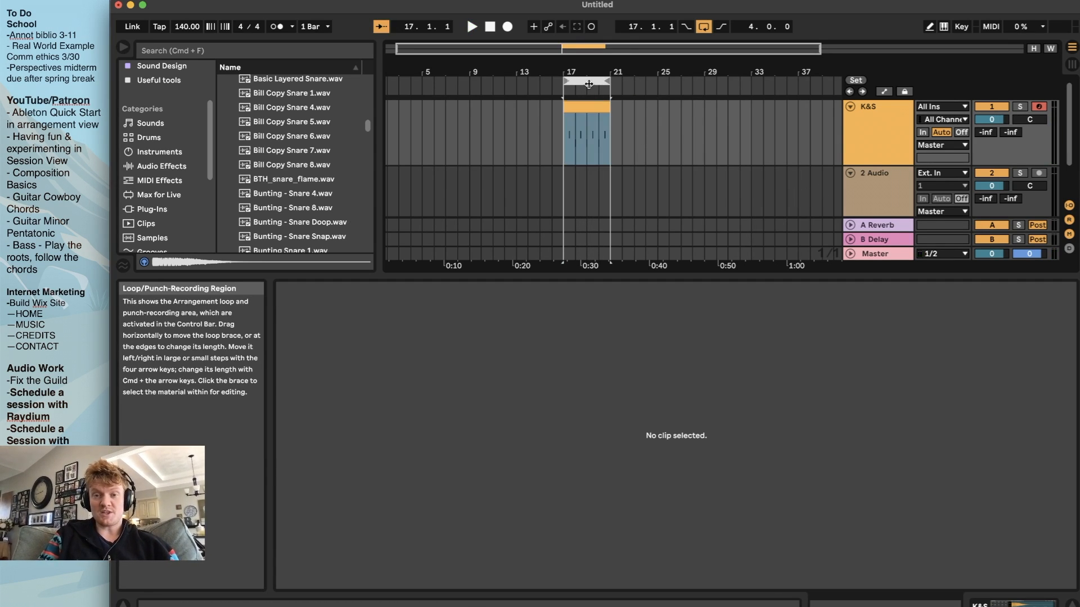
left_click_drag(589, 83, 415, 84)
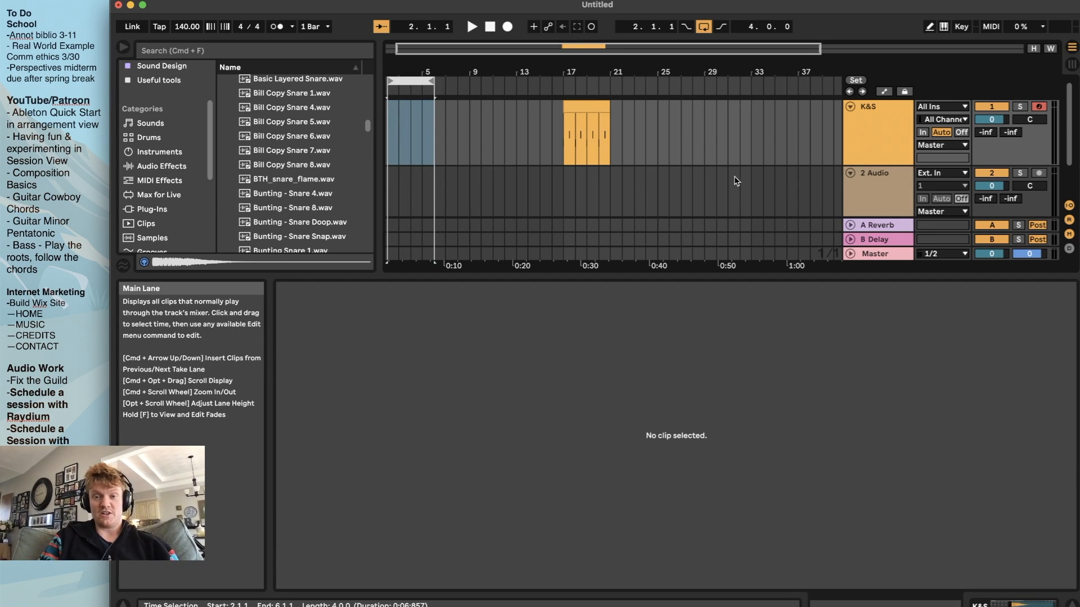
key("minus")
key("minus")
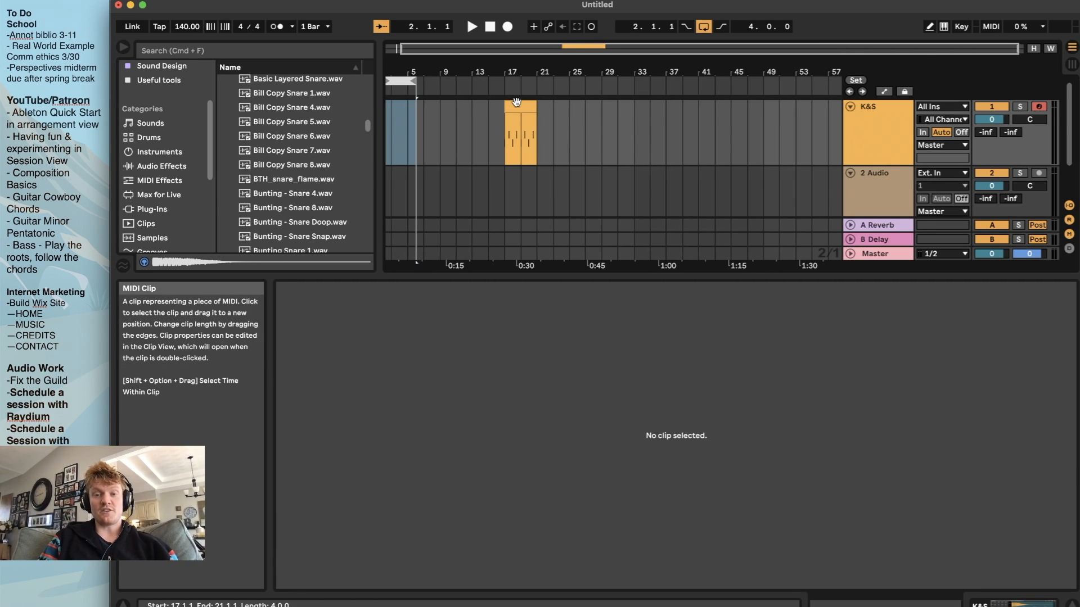
Select the whole K&S clip, try time selections starting inside it at bar 19, and clear the selection
left_click(514, 102)
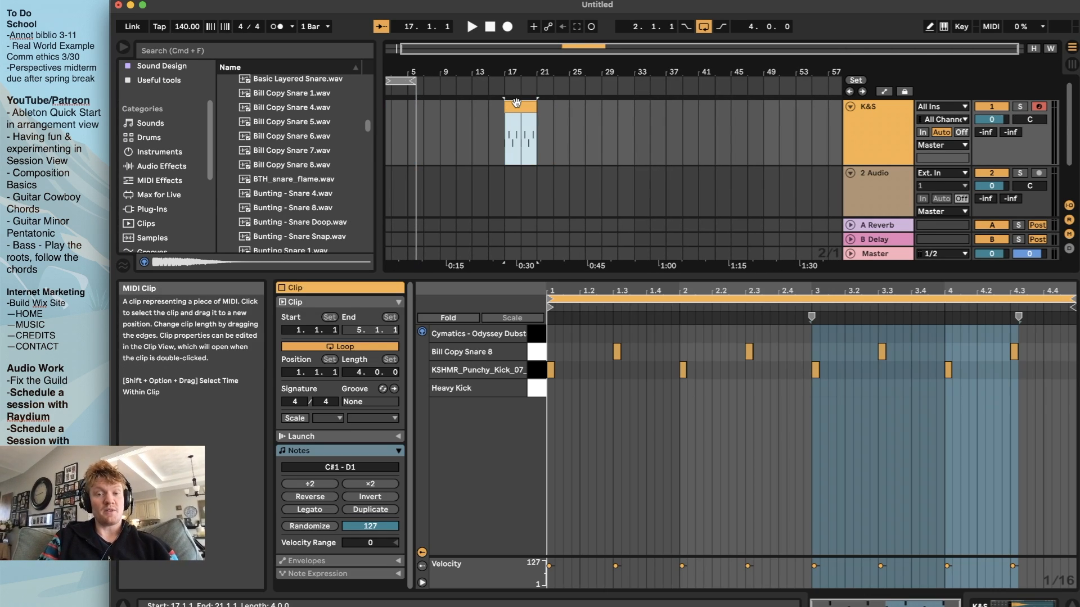
left_click(521, 135)
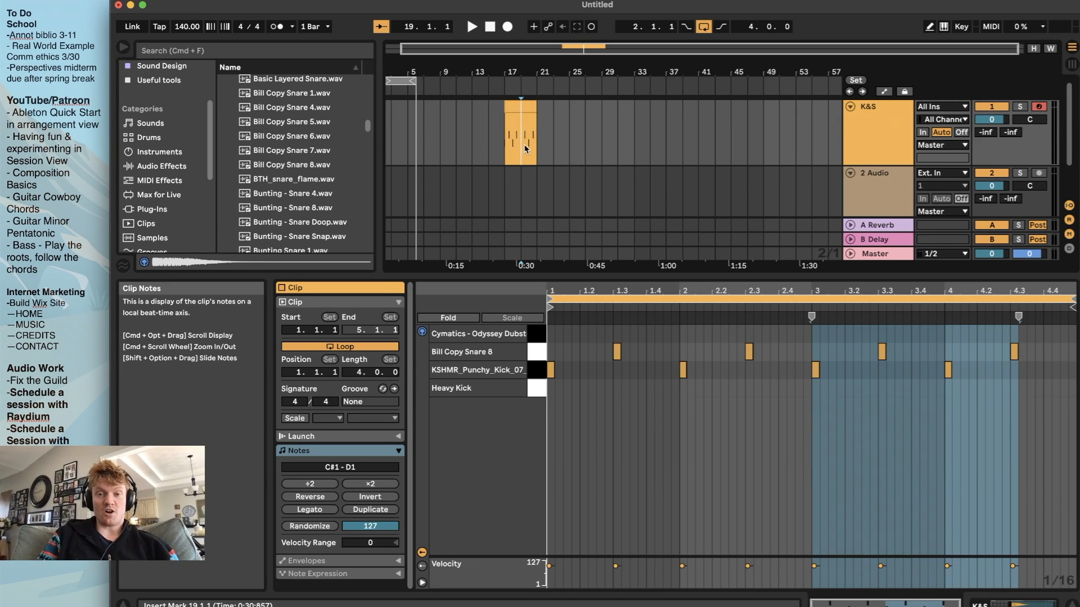
left_click_drag(521, 137, 485, 131)
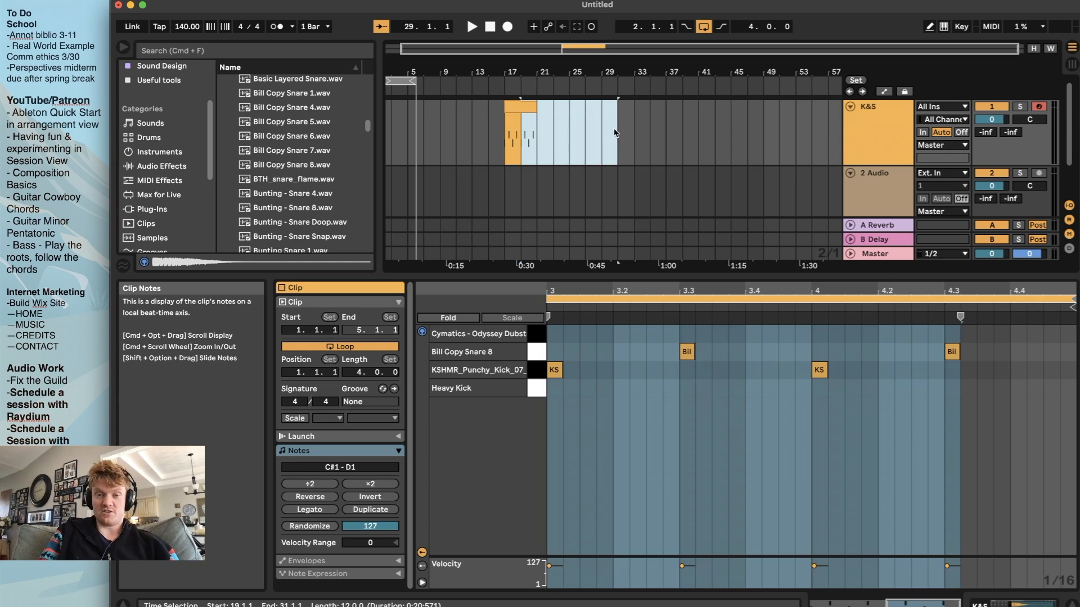
left_click(585, 151)
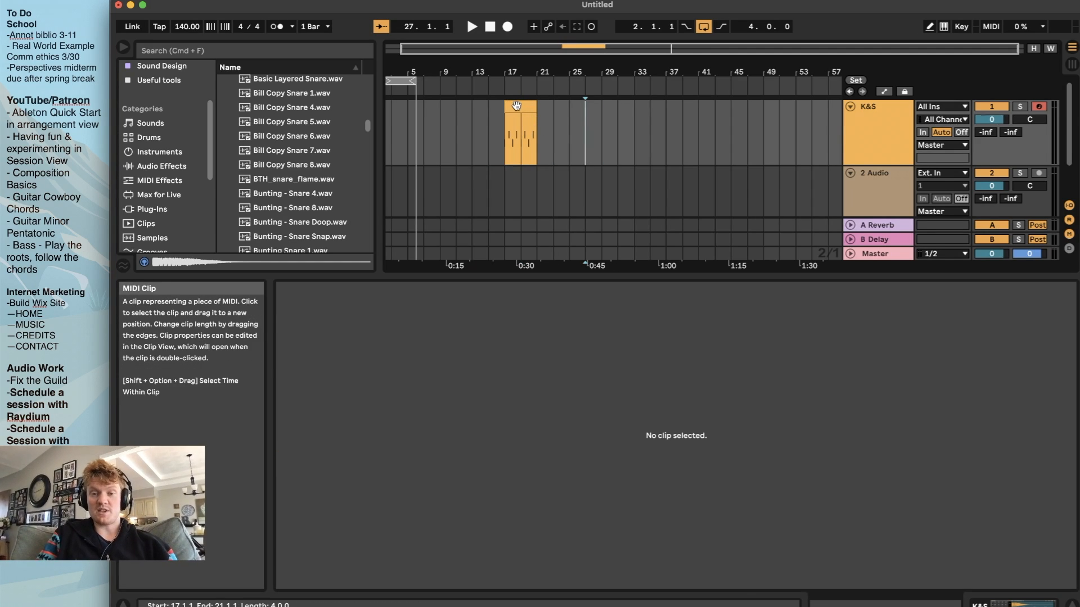
mouse_move(519, 107)
left_mouse_down()
mouse_move(574, 106)
mouse_move(526, 105)
left_mouse_up()
left_click(523, 134)
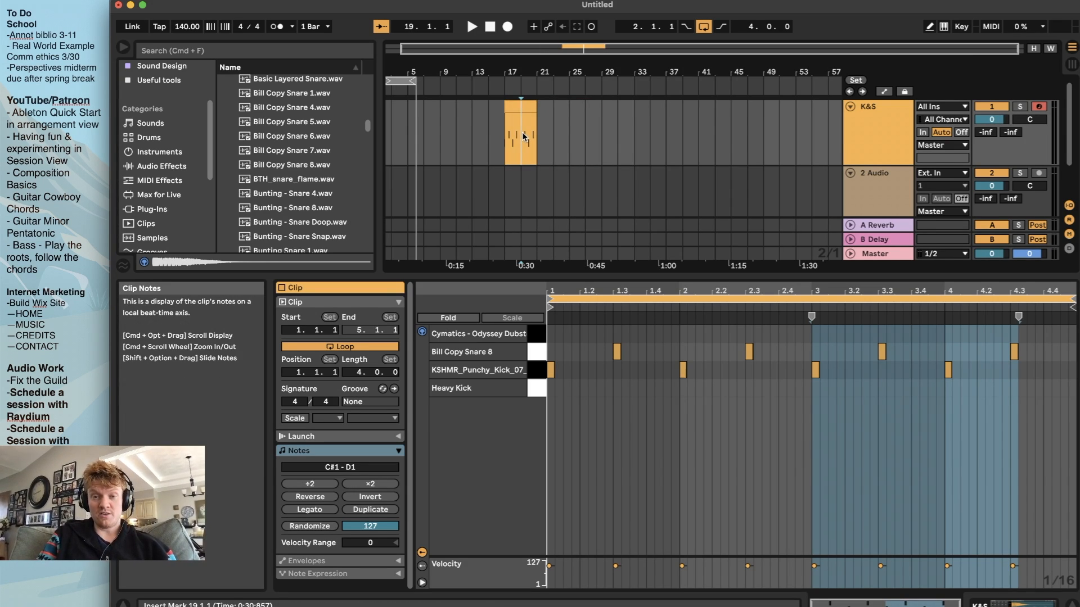
left_click_drag(521, 135, 497, 135)
left_click(569, 135)
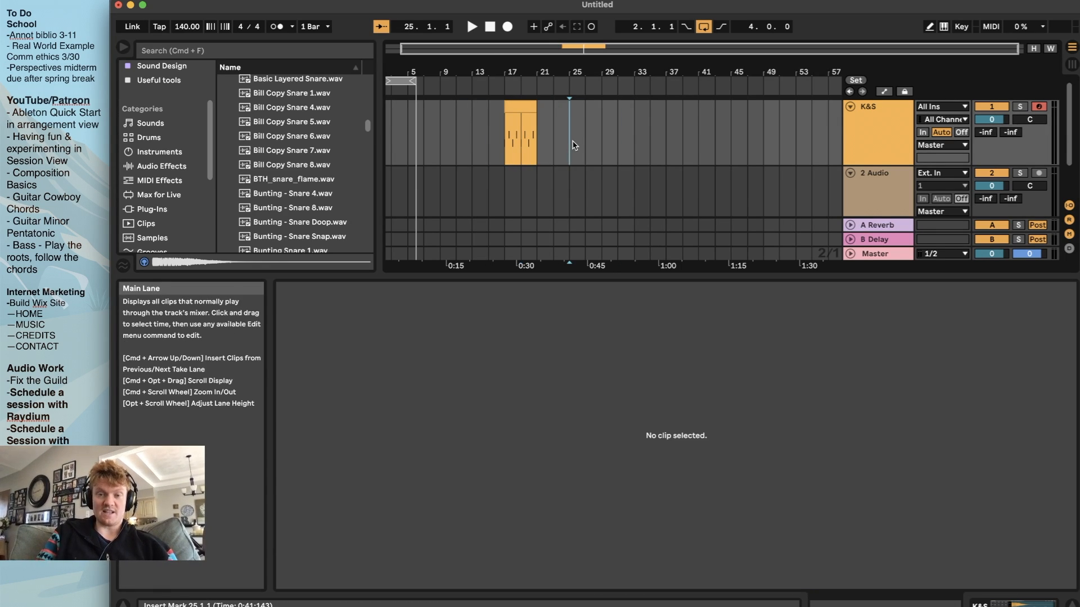
Select the entire K&S clip, set the arrangement loop to that selection, and play the loop briefly
left_click(527, 110)
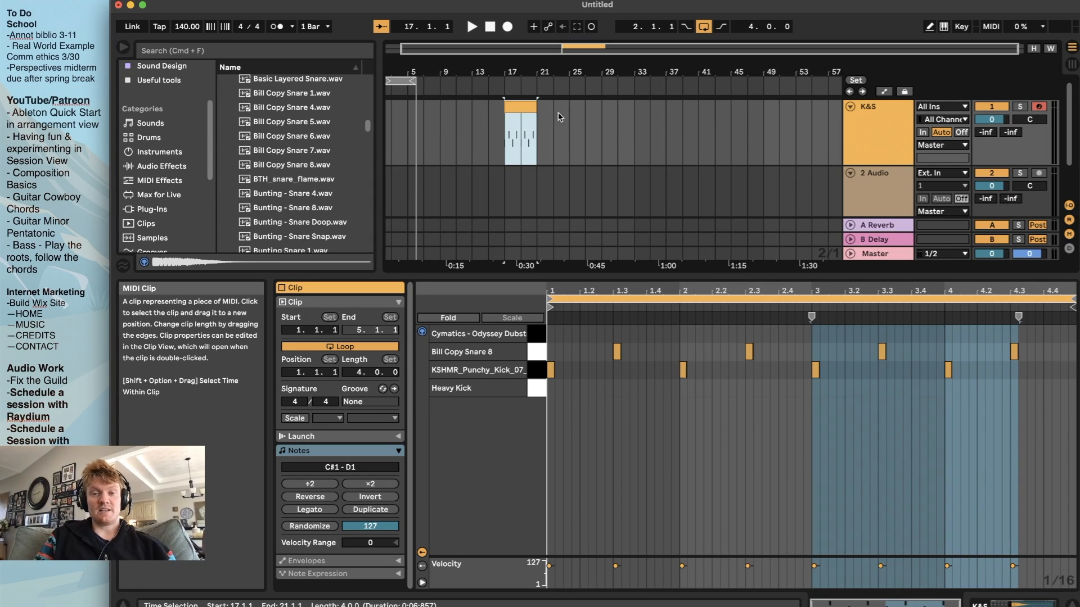
key("super+l")
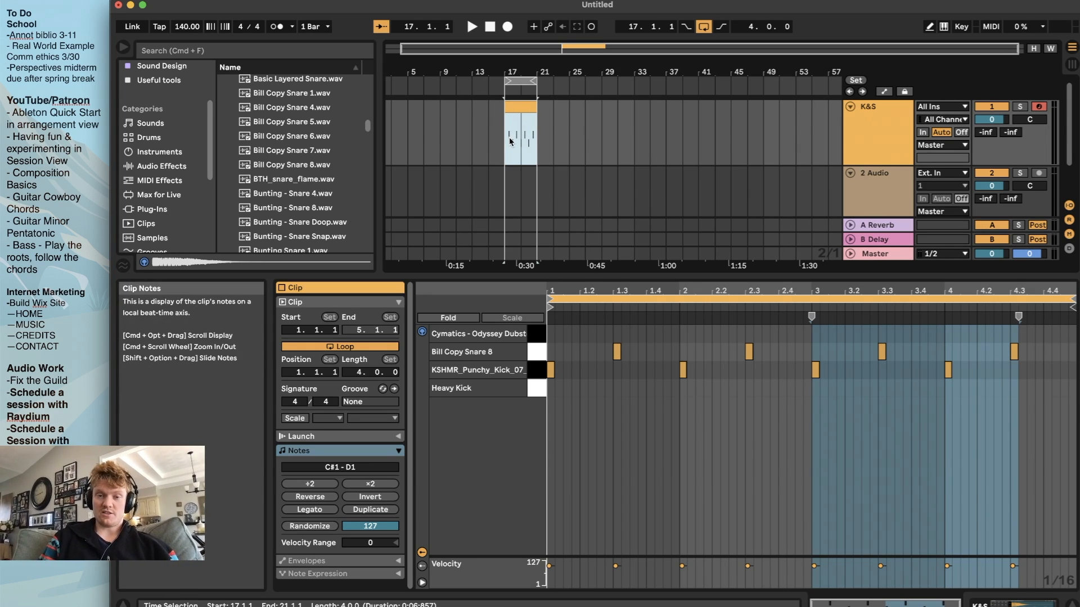
key("space")
scroll(689, 155, "down", 2)
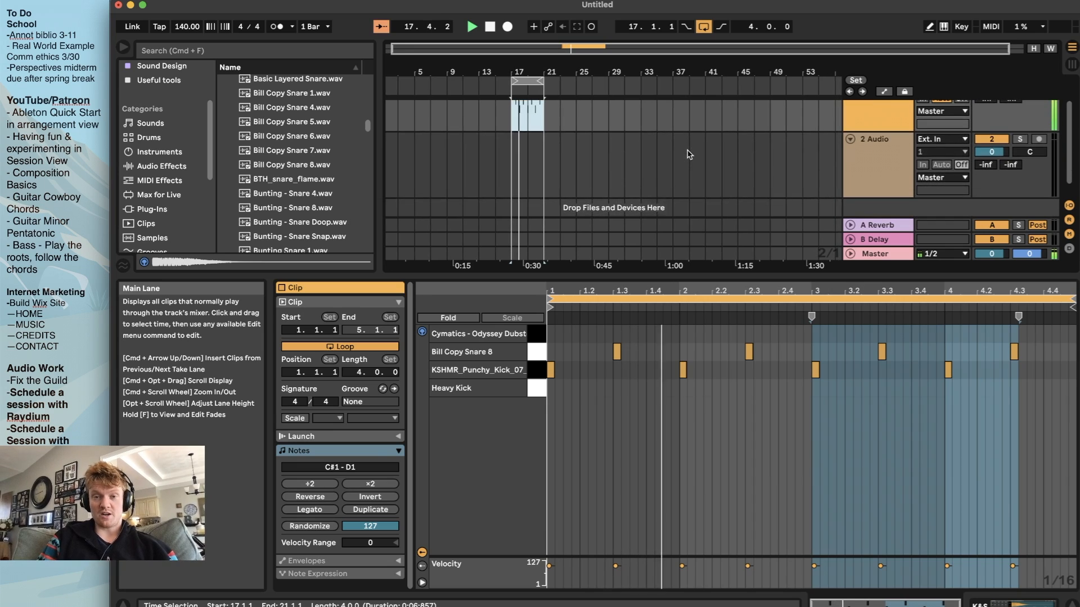
key("space")
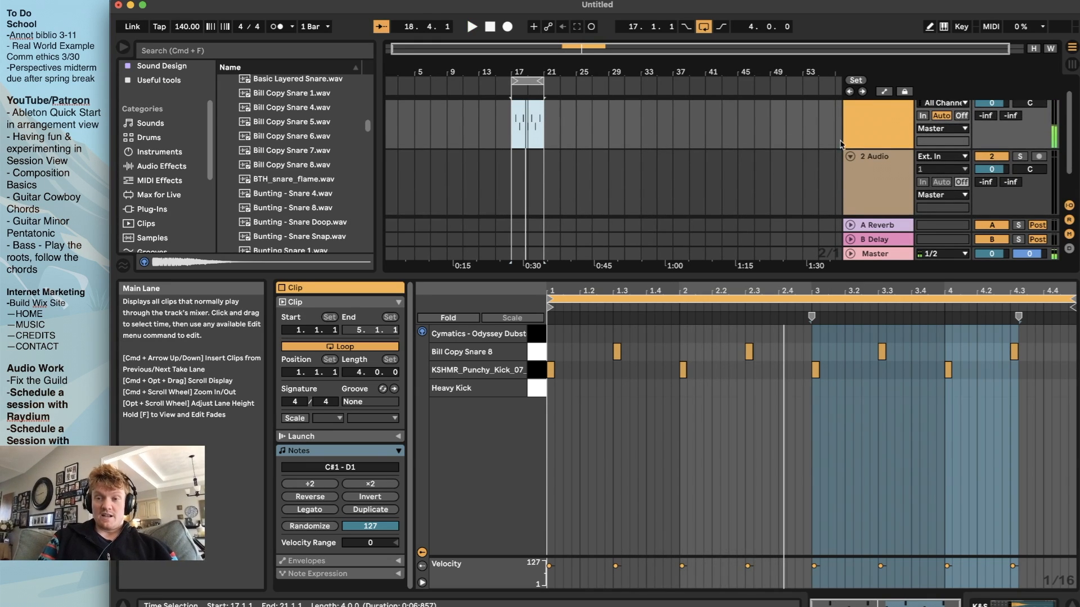
Display the K&S track's Drum Rack and insert a new MIDI track directly below the K&S track
left_click(891, 131)
double_click(890, 132)
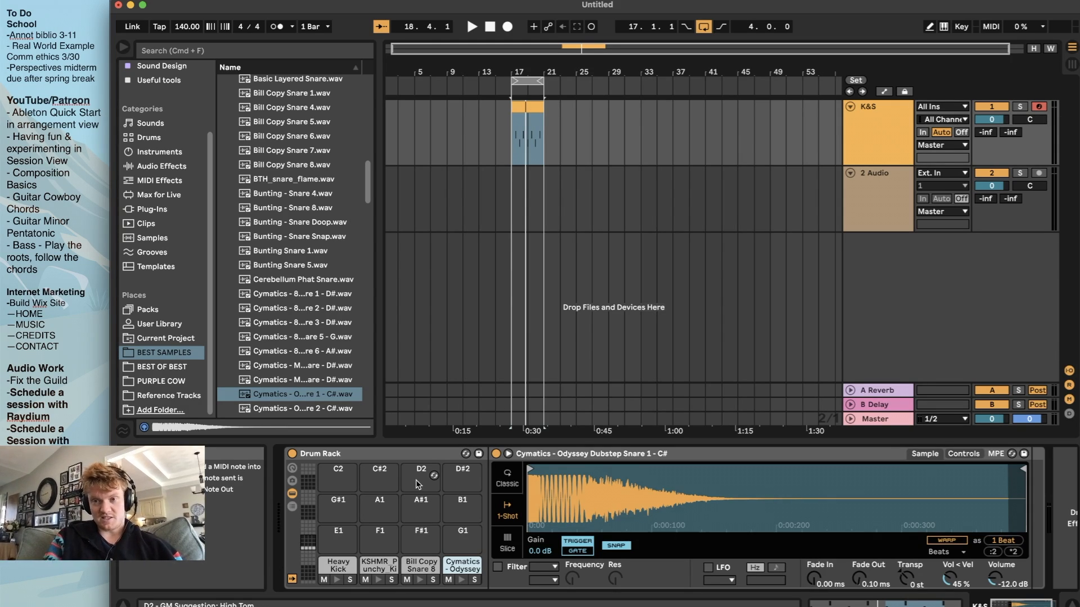
left_click(880, 152)
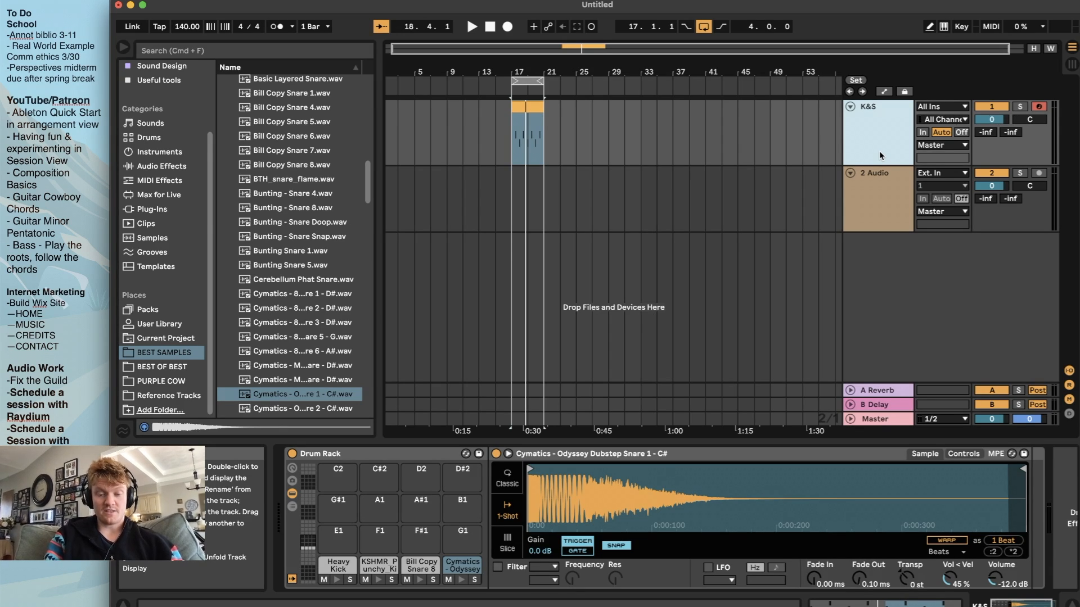
key("super+shift+t")
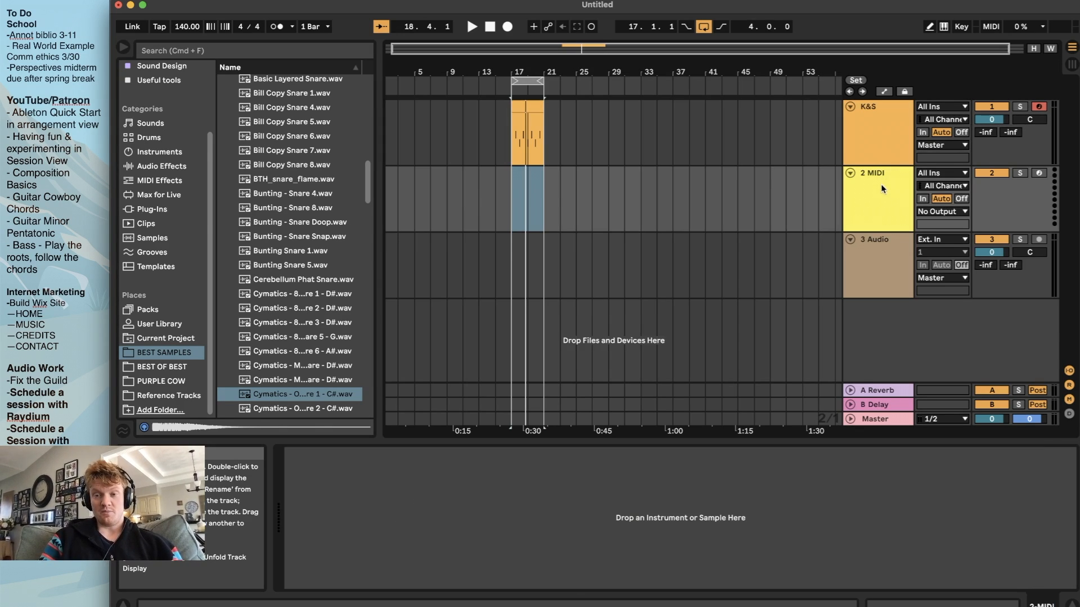
Insert an extra audio track below the 3 Audio track and delete it again
left_click(894, 263)
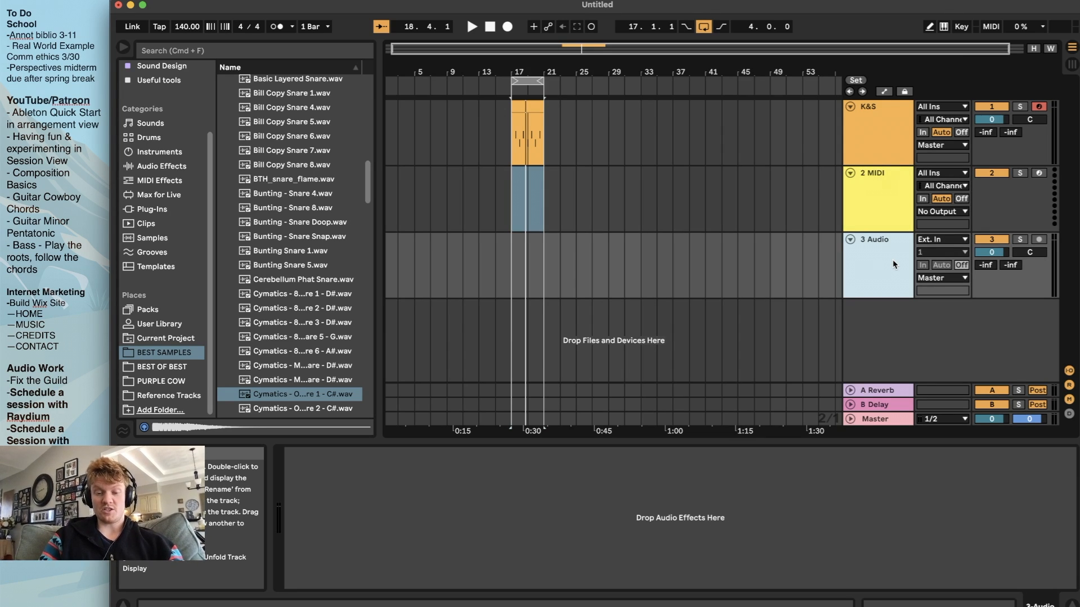
key("super+t")
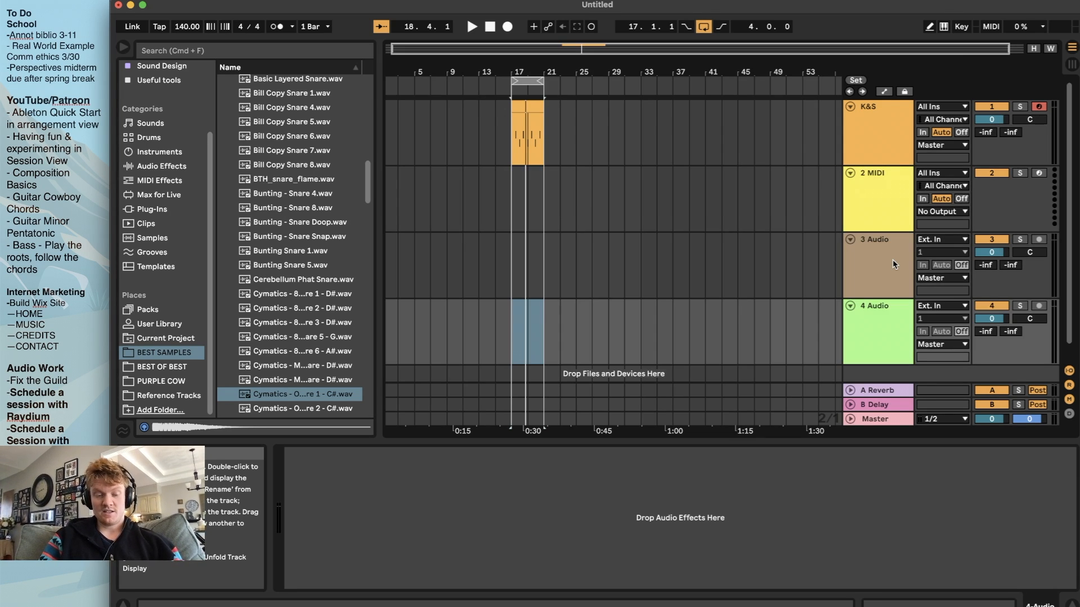
key("Delete")
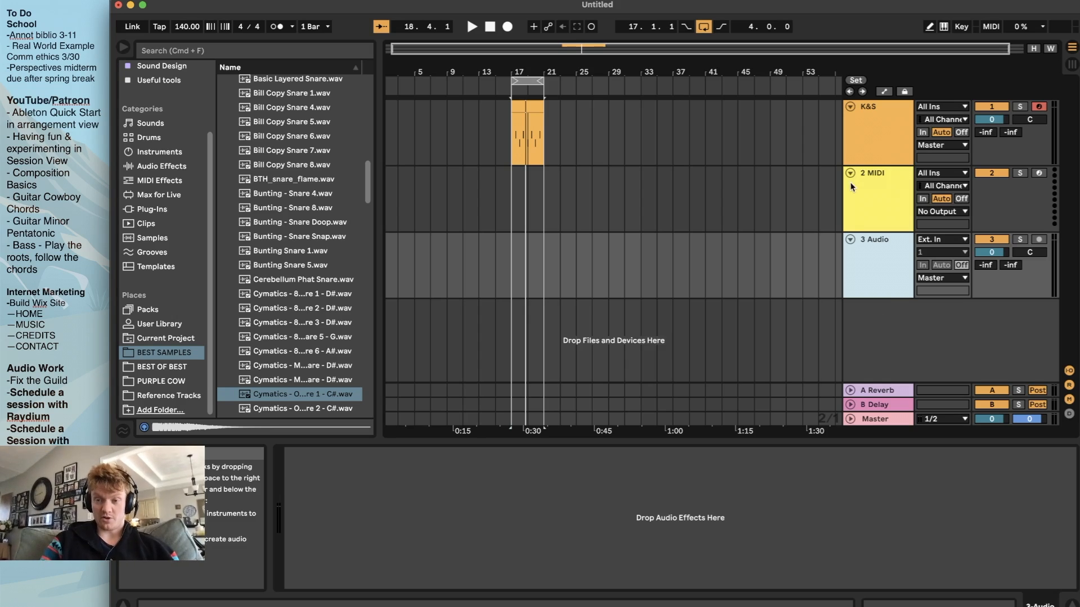
Frame bars 17 to 21 in the arrangement and show the K&S track's Drum Rack again
left_click(881, 192)
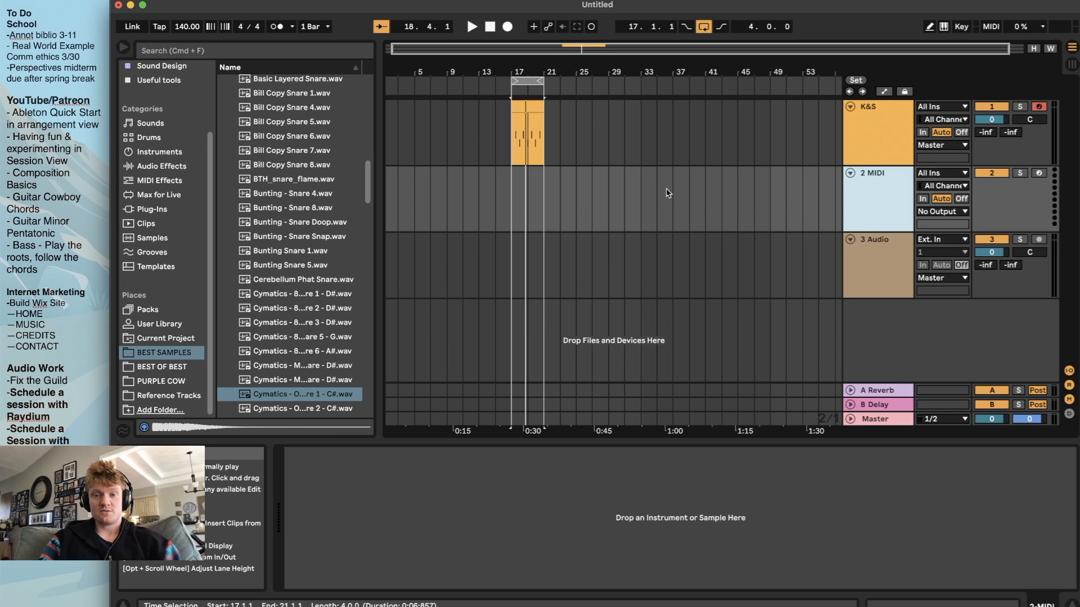
key("z")
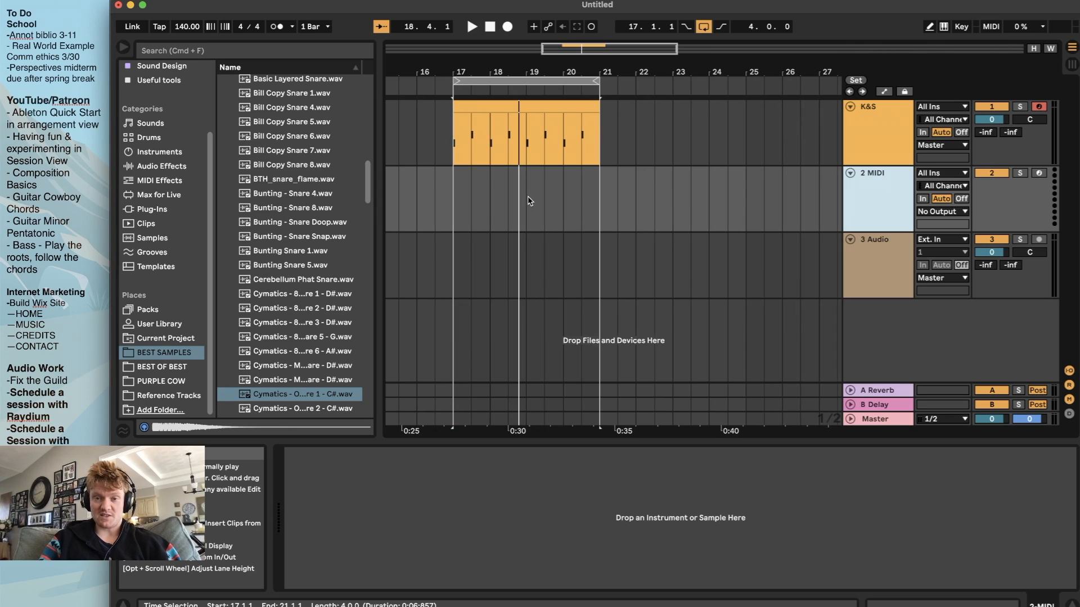
left_click(878, 152)
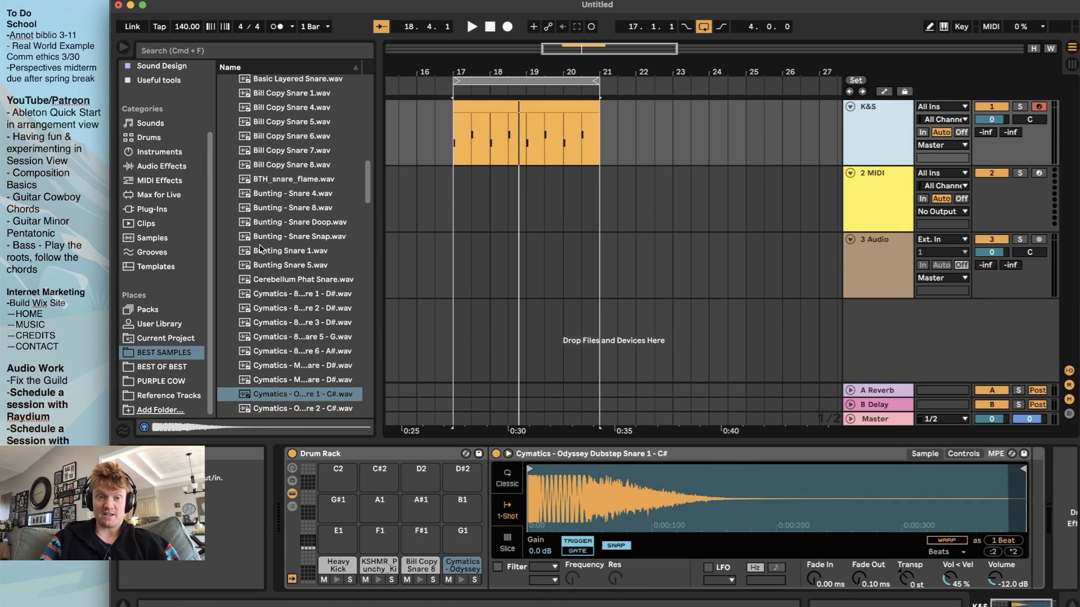
scroll(153, 219, "up", 3)
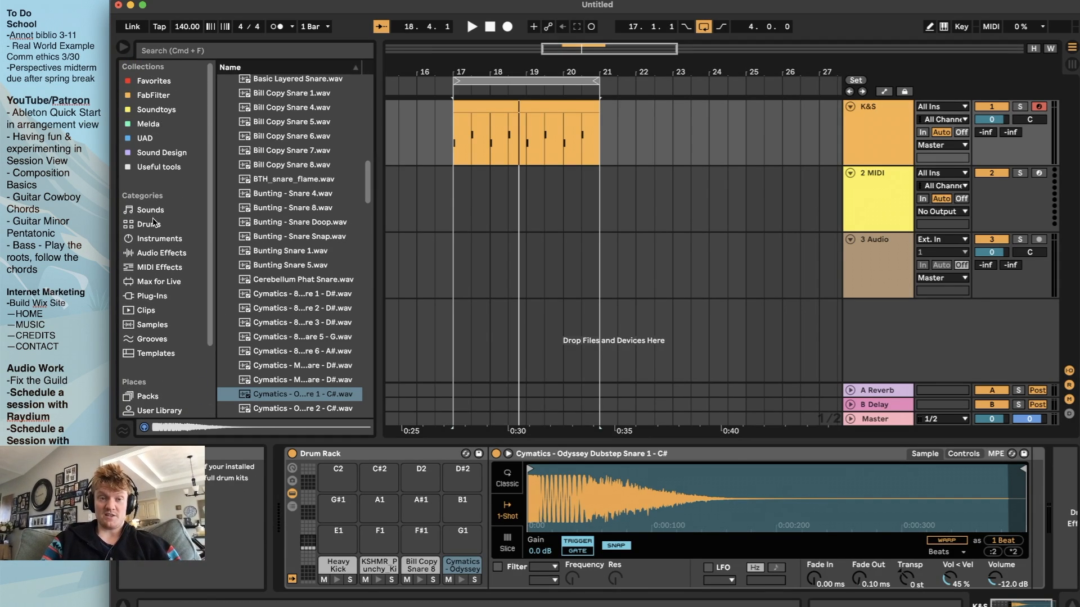
Load an empty Drum Rack onto the 2 MIDI track
left_click(706, 490)
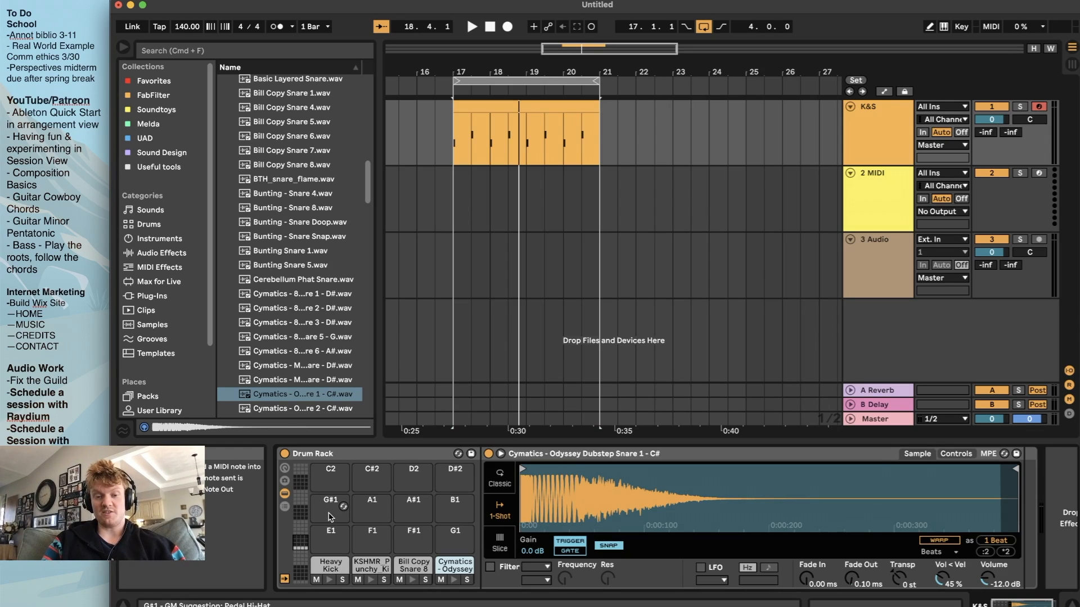
left_click(882, 183)
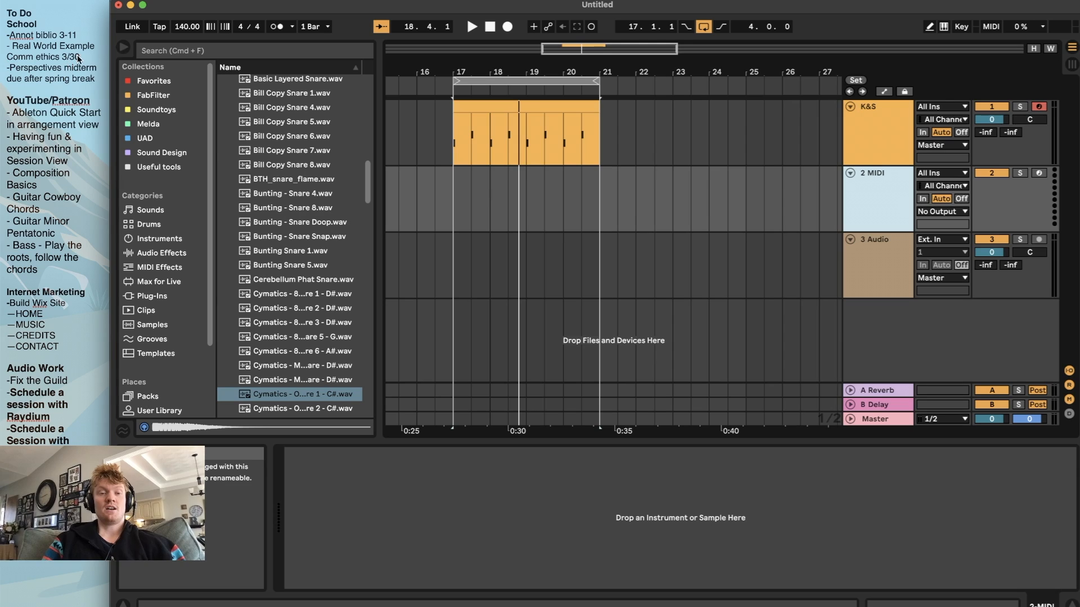
left_click(155, 79)
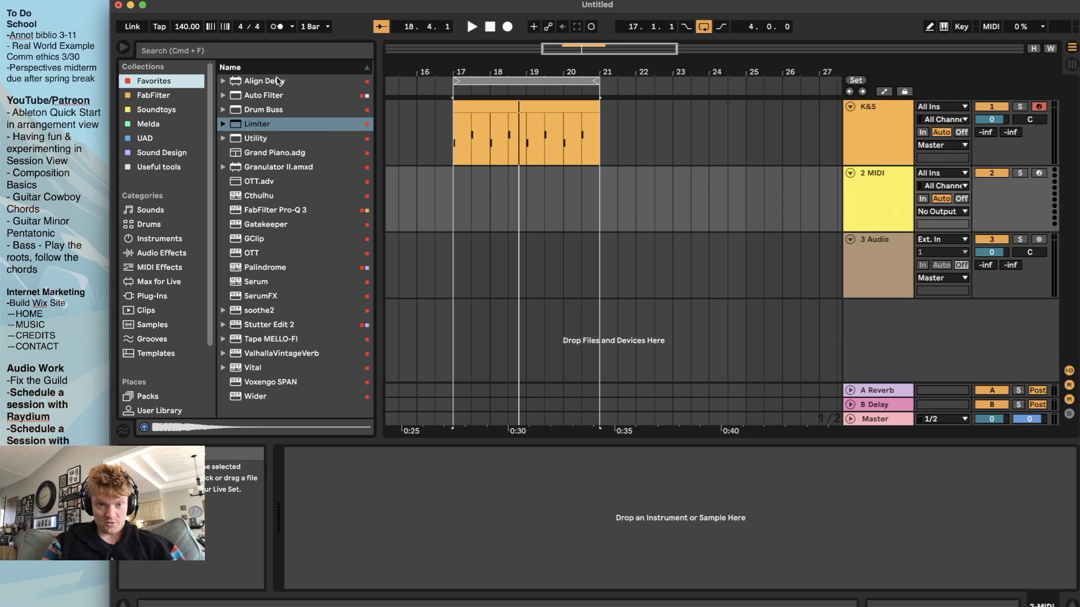
left_click(159, 239)
left_click_drag(289, 153, 481, 205)
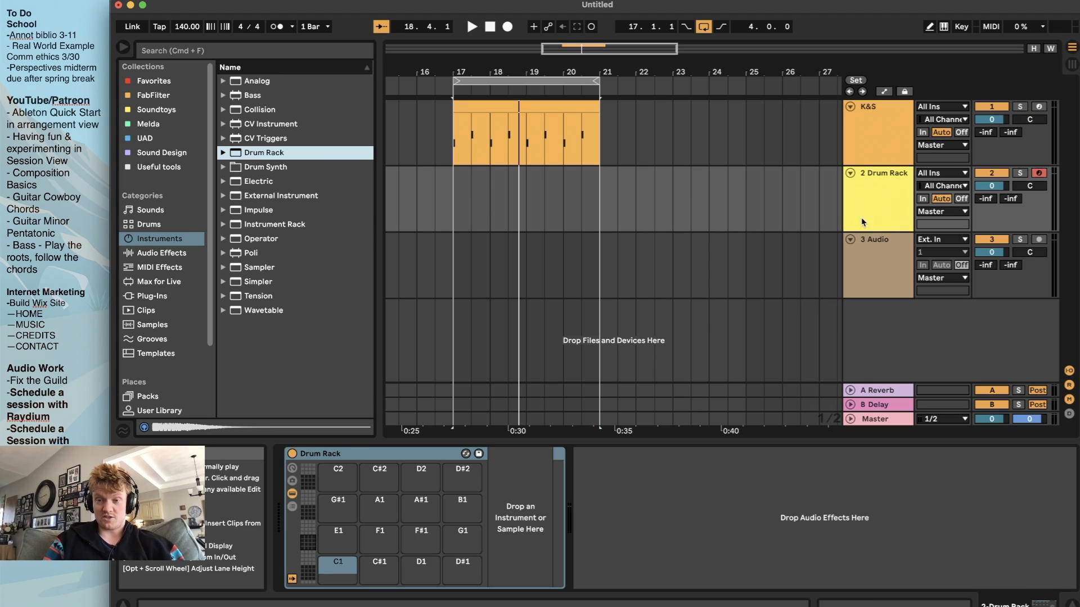
left_click(878, 207)
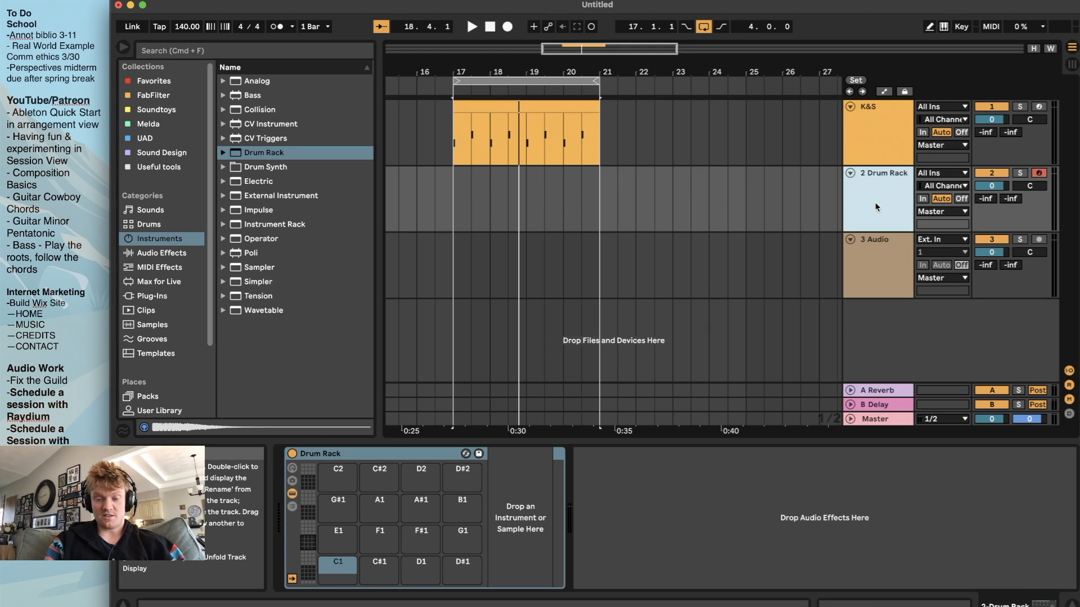
key("a")
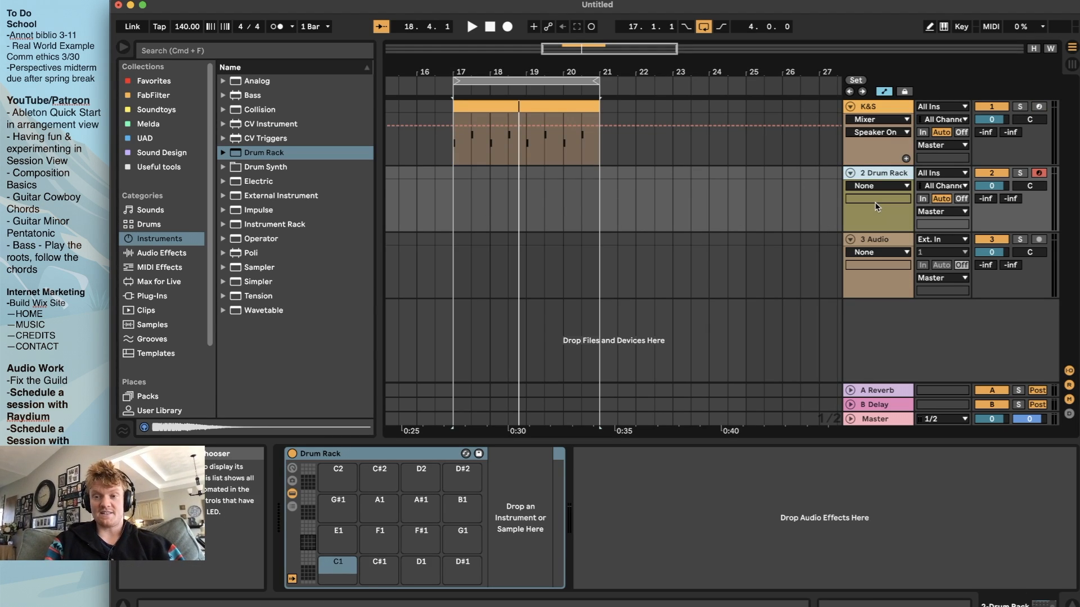
left_click(884, 91)
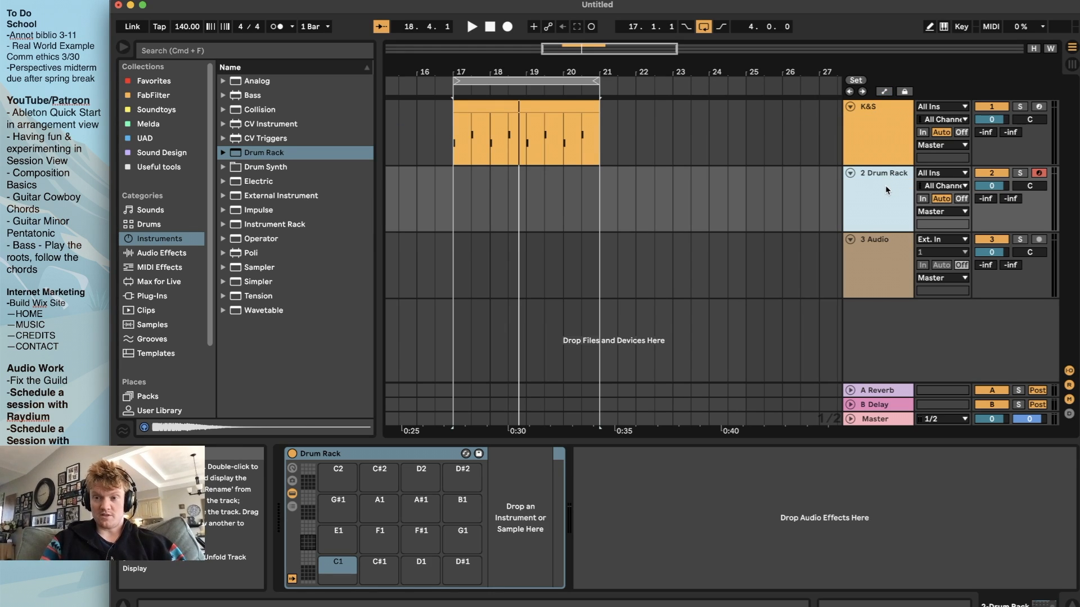
key("super+t")
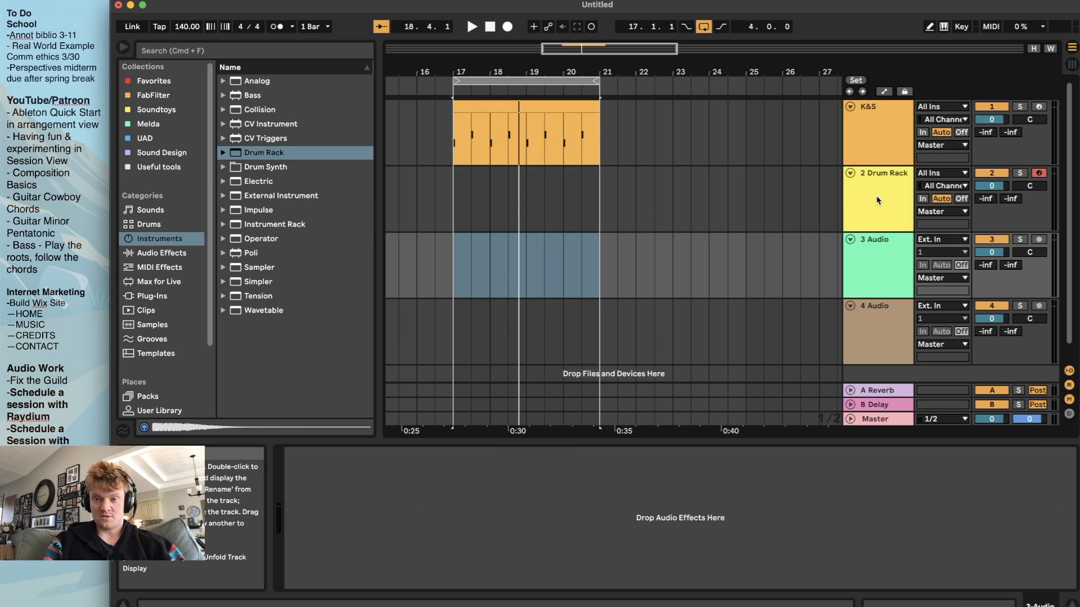
key("super+z")
Rename the 2 Drum Rack track as Hats
left_click(886, 181)
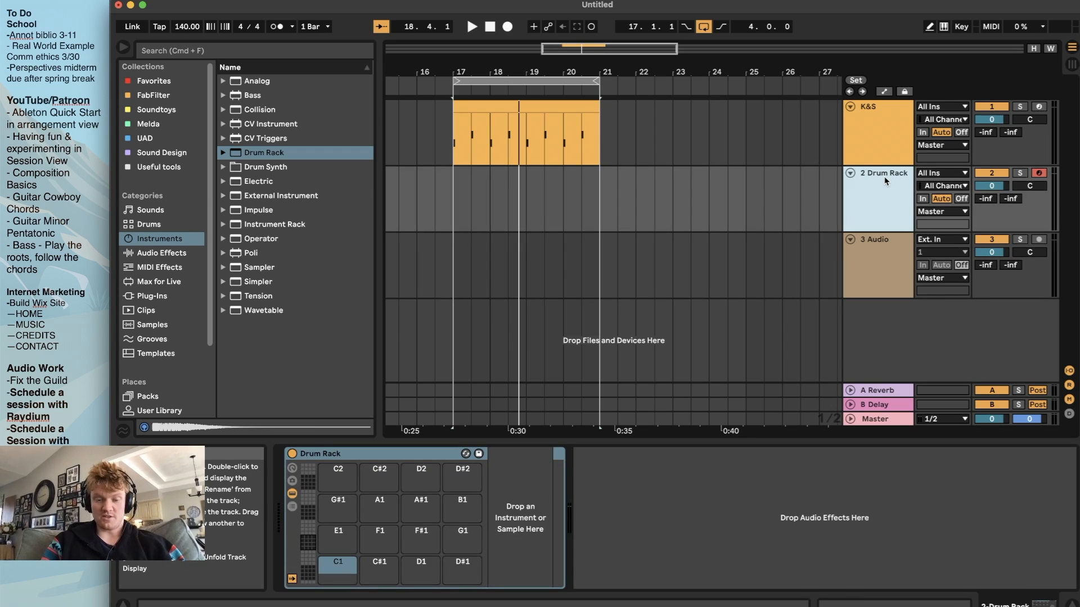
key("super+r")
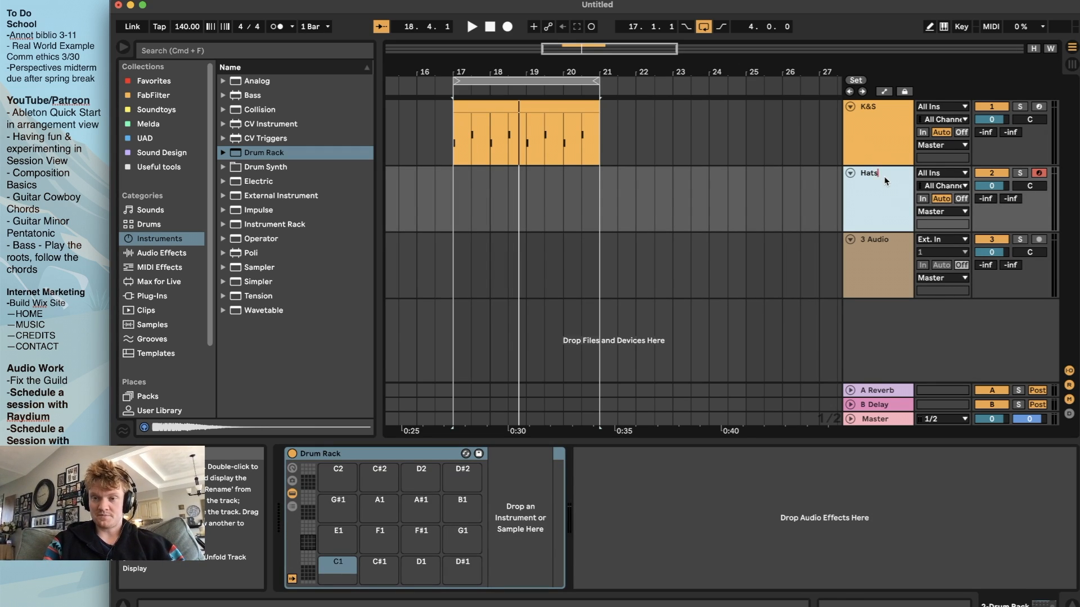
key("Return")
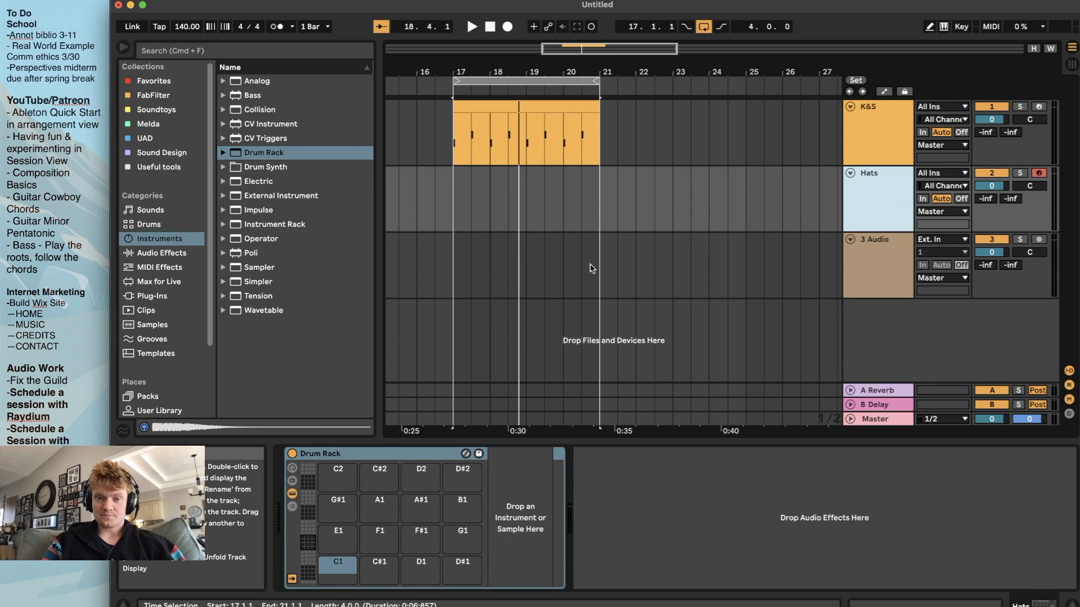
Open the CLOSED HATS folder in BEST SAMPLES, collapsing the SNARES folder
scroll(148, 341, "down", 3)
left_click(151, 353)
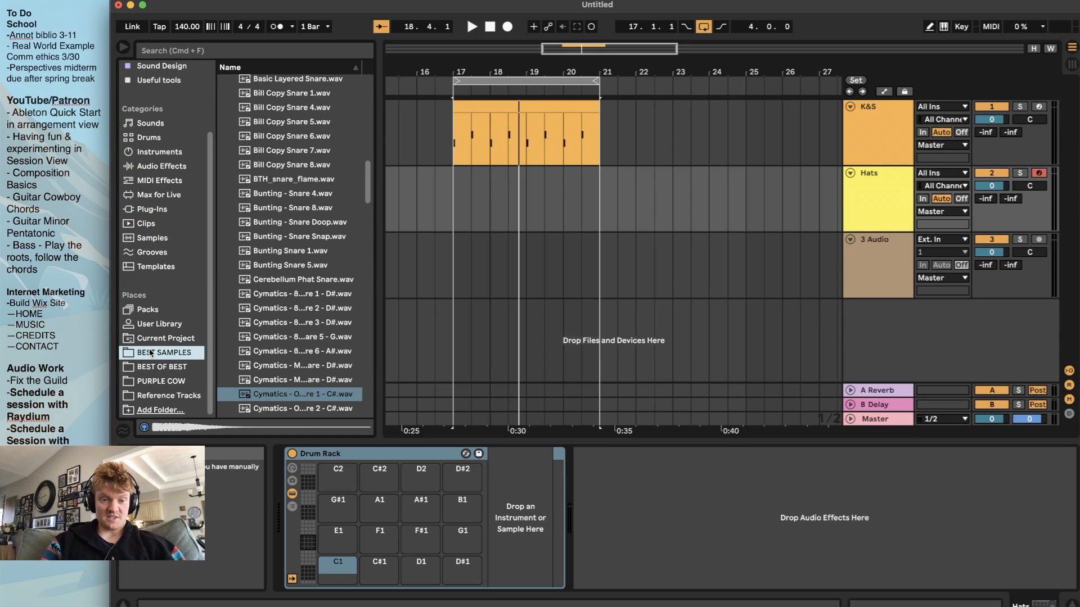
scroll(278, 259, "up", 10)
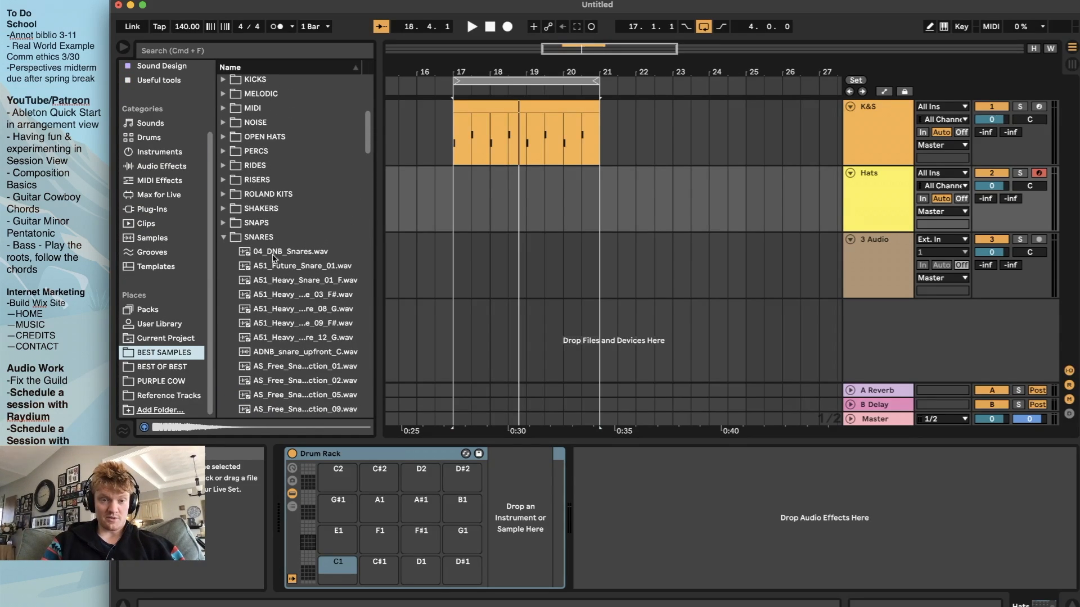
left_click(224, 239)
scroll(282, 194, "up", 10)
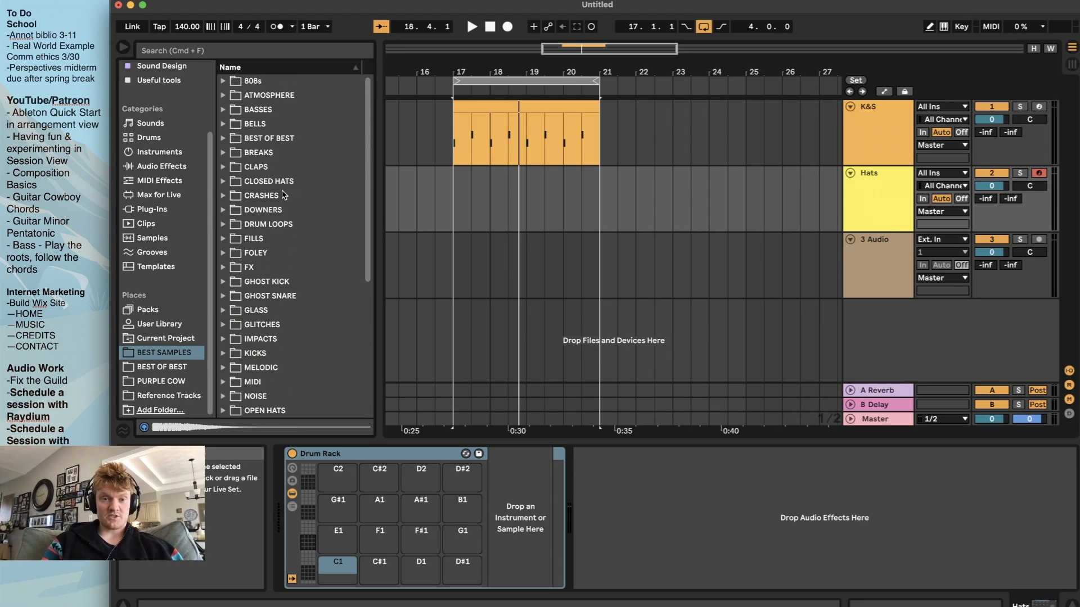
left_click(221, 181)
Rename the Hats track as cymbals
left_click(853, 193)
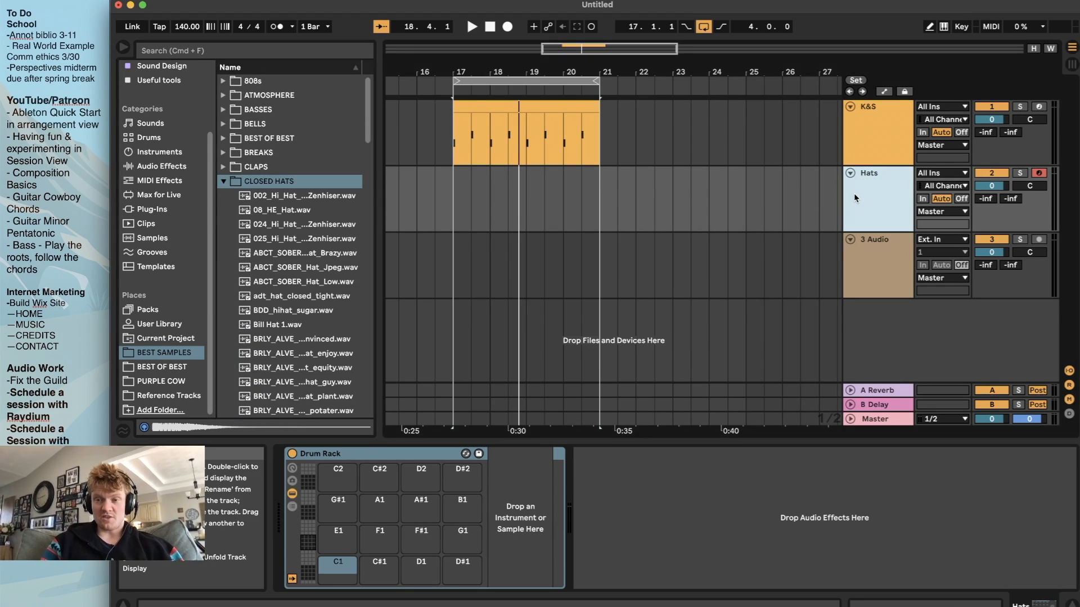
type("cymbals")
key("BackSpace")
key("BackSpace")
key("BackSpace")
type("als")
key("Return")
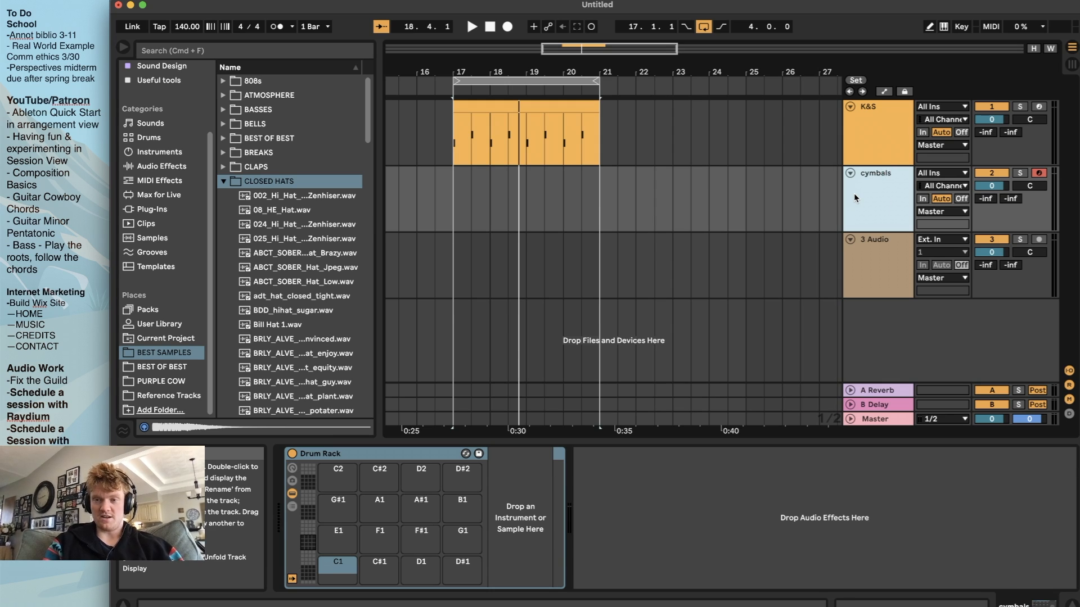
Put the 024_Hi_Hat Zenhiser sample on pad C1 and BRLY_ALVE_closed_hi_hat_convinced on C#1, then collapse the CLOSED HATS folder
scroll(257, 235, "down", 2)
key("Down")
key("Down")
key("Down")
key("Down")
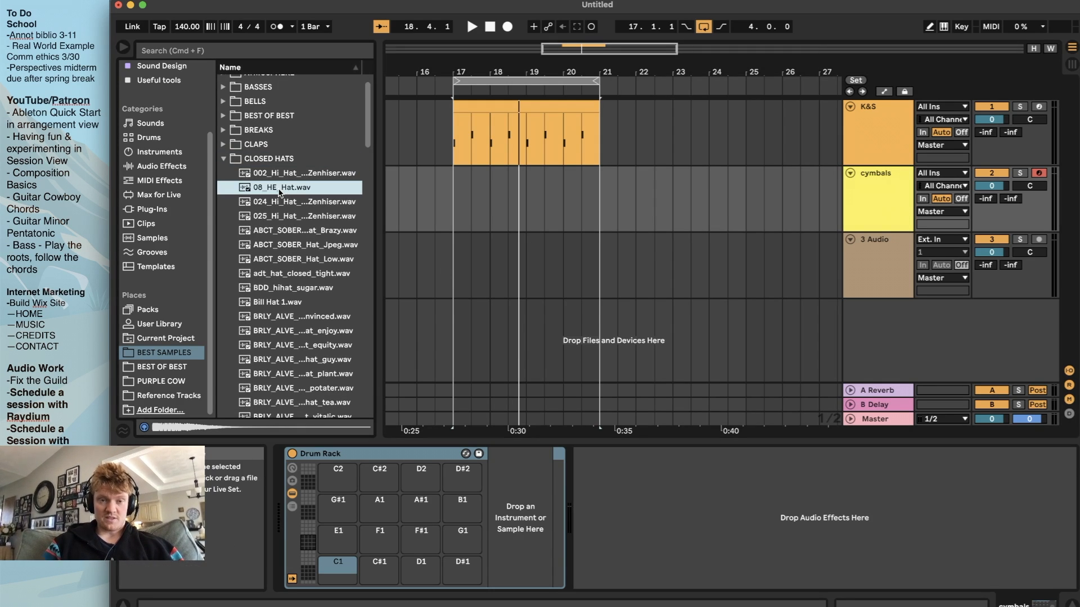
left_click_drag(272, 205, 342, 563)
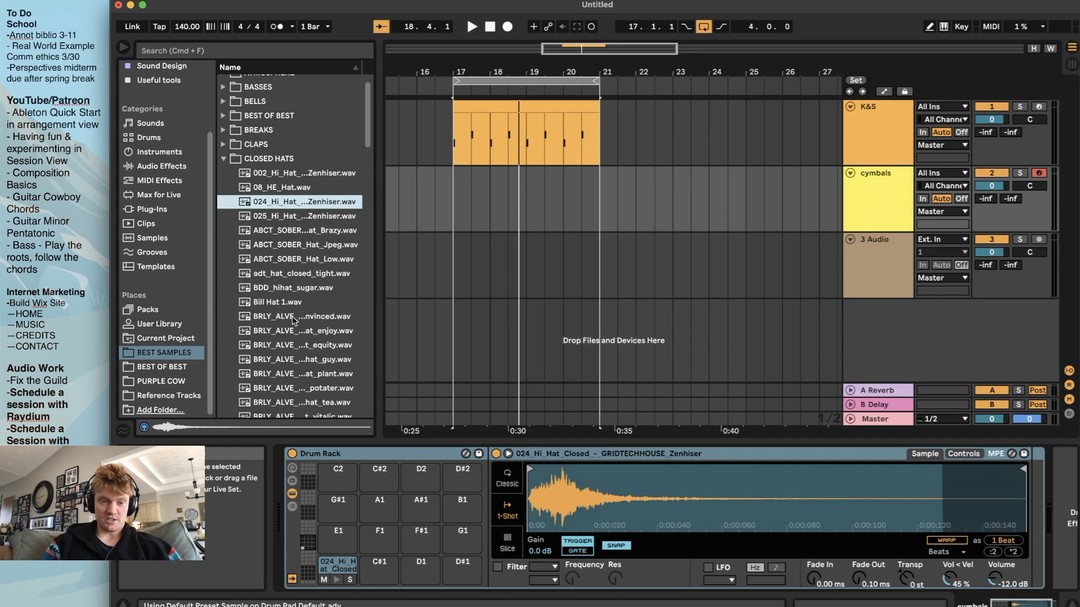
left_click(291, 318)
left_click_drag(282, 318, 380, 565)
left_click(224, 159)
From the OPEN HATS folder, put the second 011_Hi_Hat Zenhiser sample on pad D1 and 069_AT_Fluid_Hi-Hat_-_Open on D#1
scroll(318, 258, "down", 6)
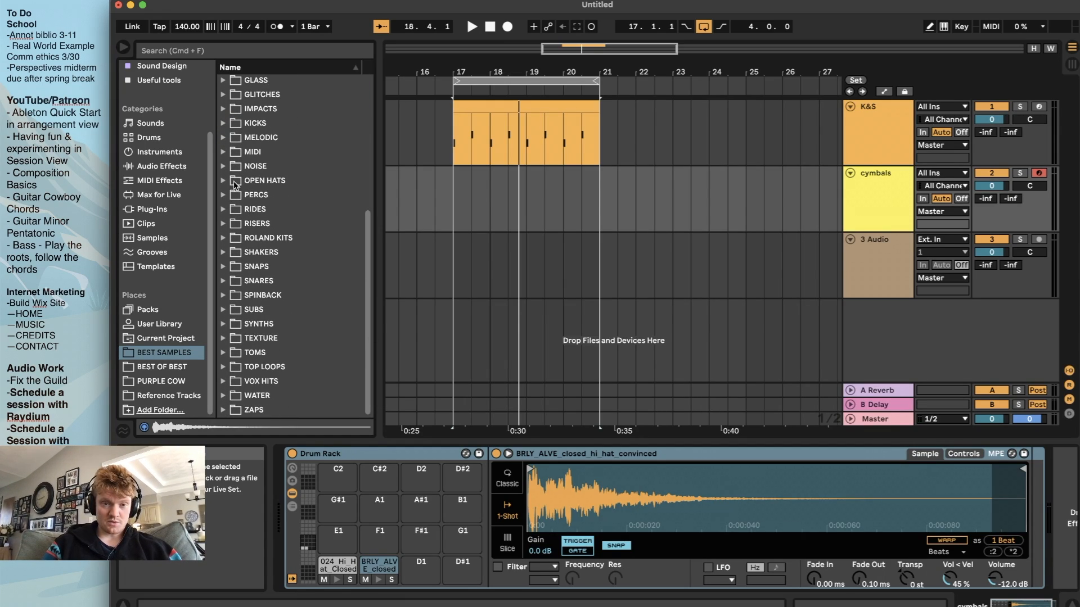
left_click(224, 180)
left_click(267, 211)
left_click(271, 274)
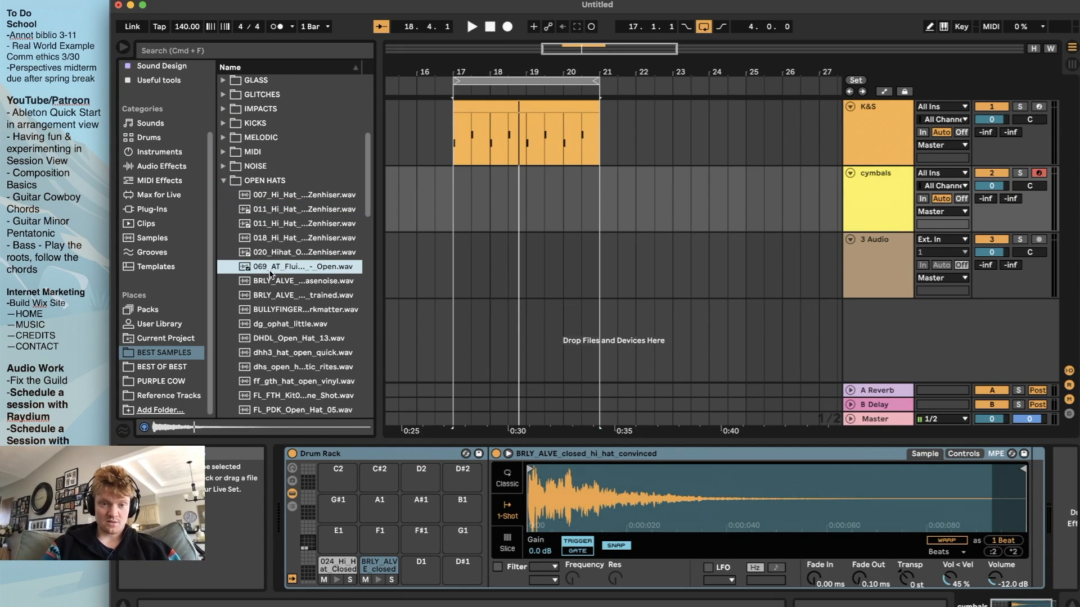
left_click(283, 225)
left_click_drag(269, 226, 420, 565)
left_click(297, 253)
left_click(294, 266)
left_click_drag(289, 268, 471, 567)
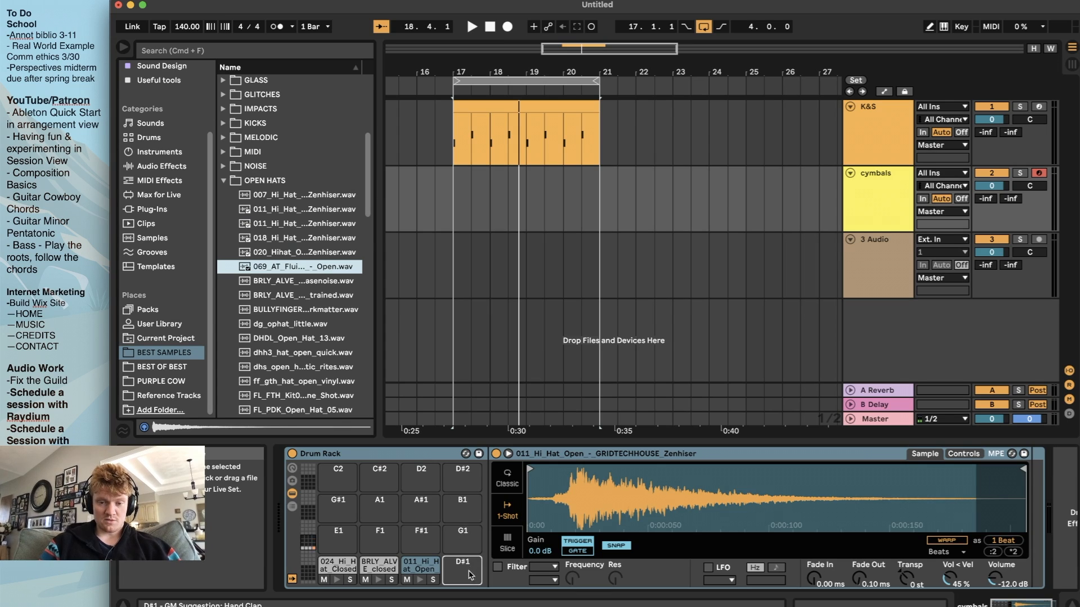
left_click(223, 181)
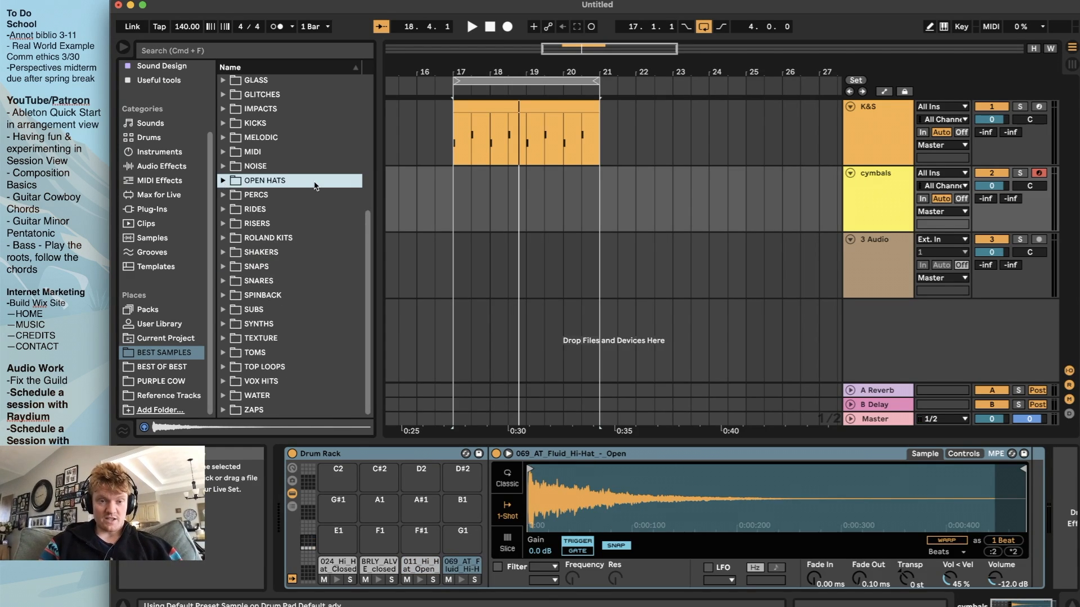
Audition samples in the CRASHES folder and put the 009_Crash Zenhiser sample on pad E1
scroll(315, 186, "up", 5)
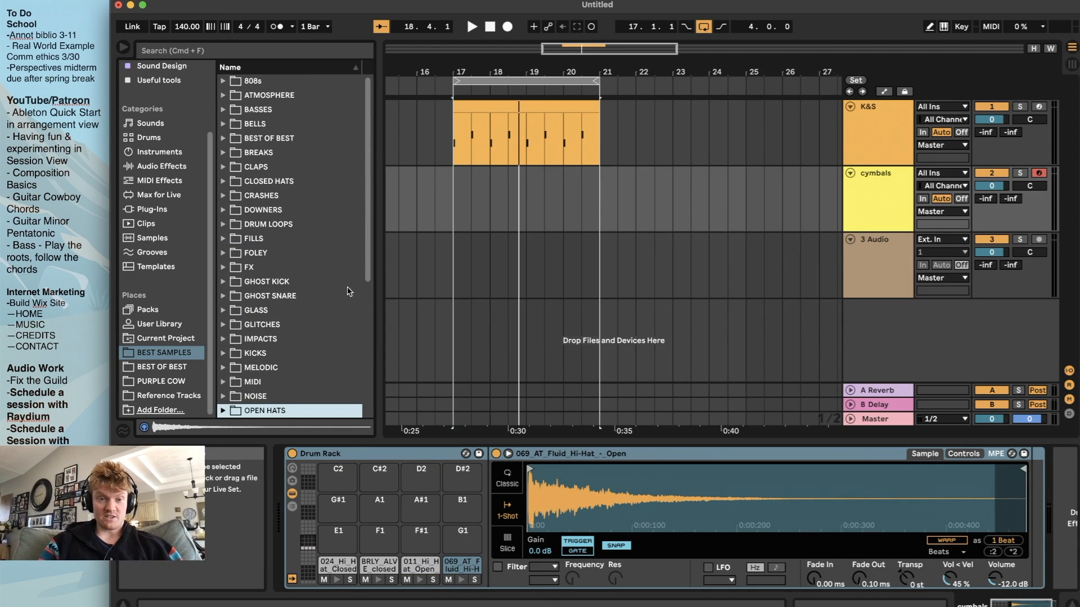
left_click(223, 197)
scroll(292, 225, "down", 2)
left_click(304, 213)
left_click(302, 227)
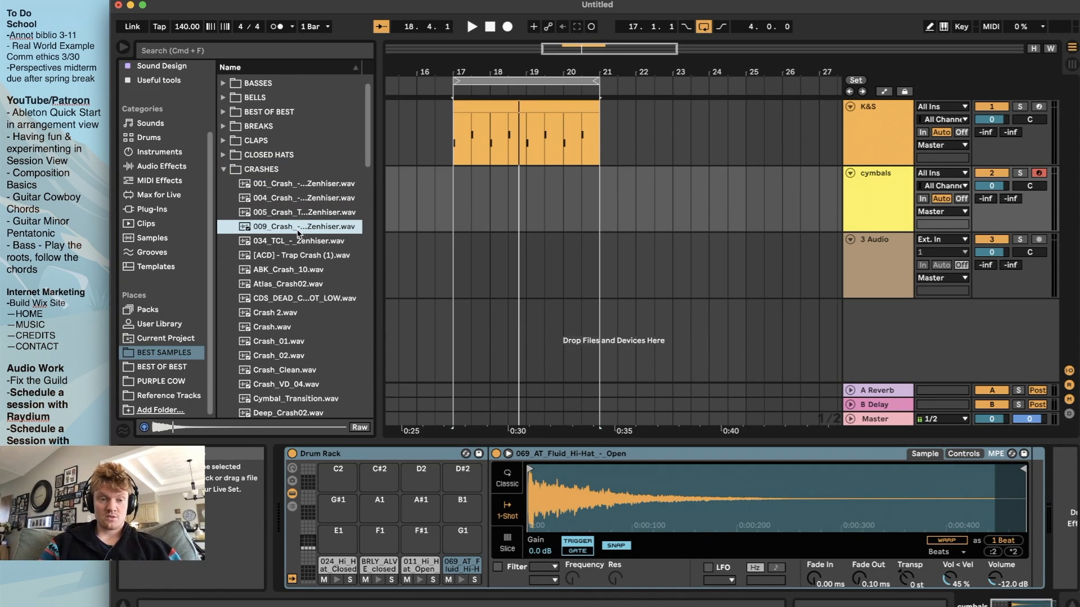
left_click(304, 198)
left_click(298, 226)
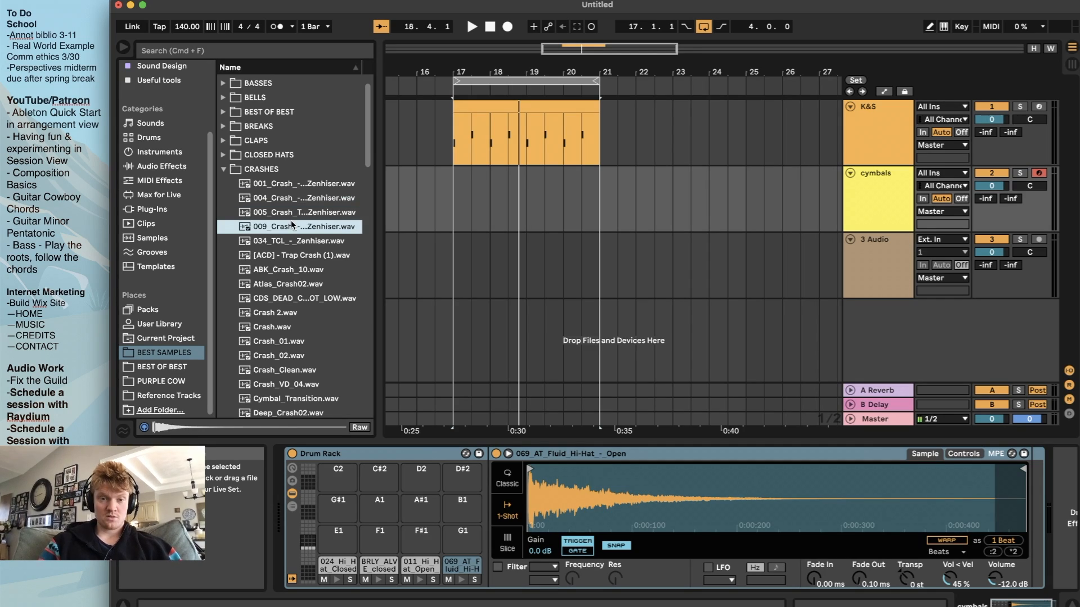
left_click(298, 184)
left_click(291, 213)
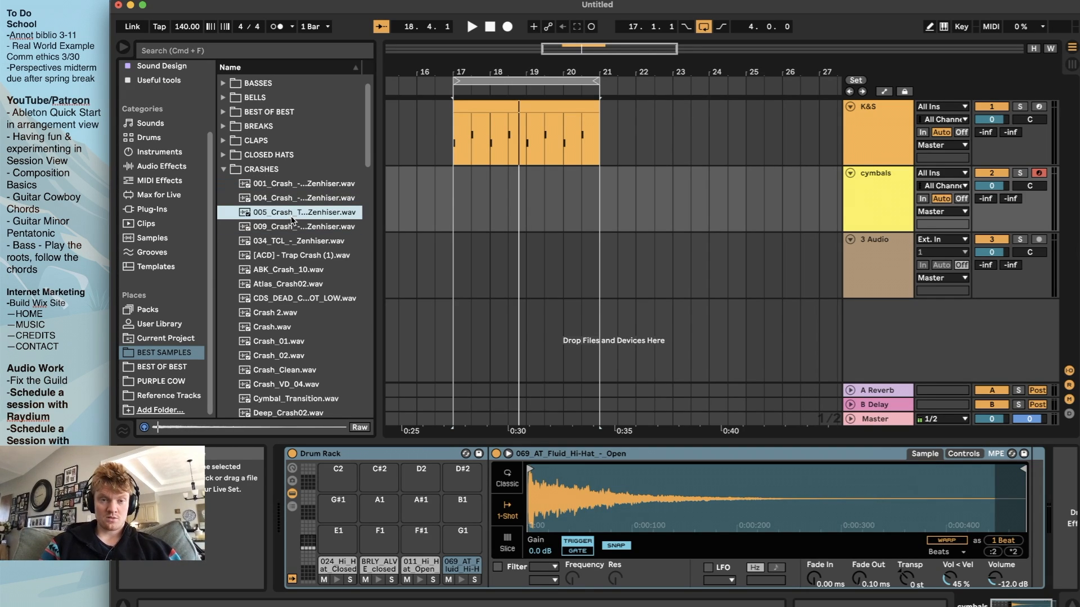
left_click(271, 227)
left_click_drag(268, 226, 339, 542)
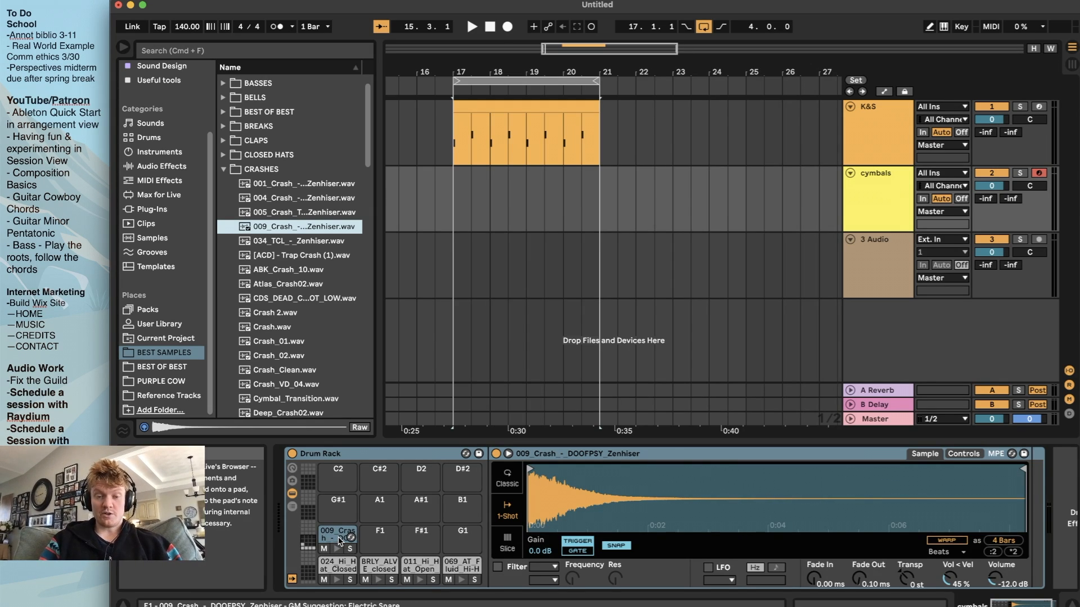
Copy the crash from pad E1 to F1 and reverse the copy's sample
left_click_drag(336, 539, 370, 538)
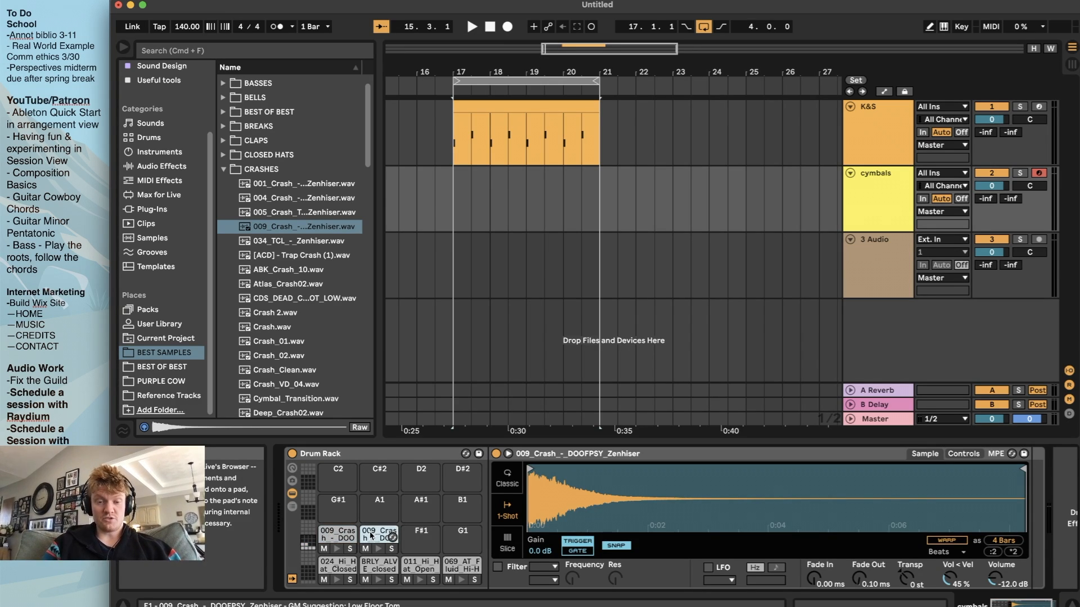
left_click(350, 538)
left_click(350, 538)
left_click(342, 535)
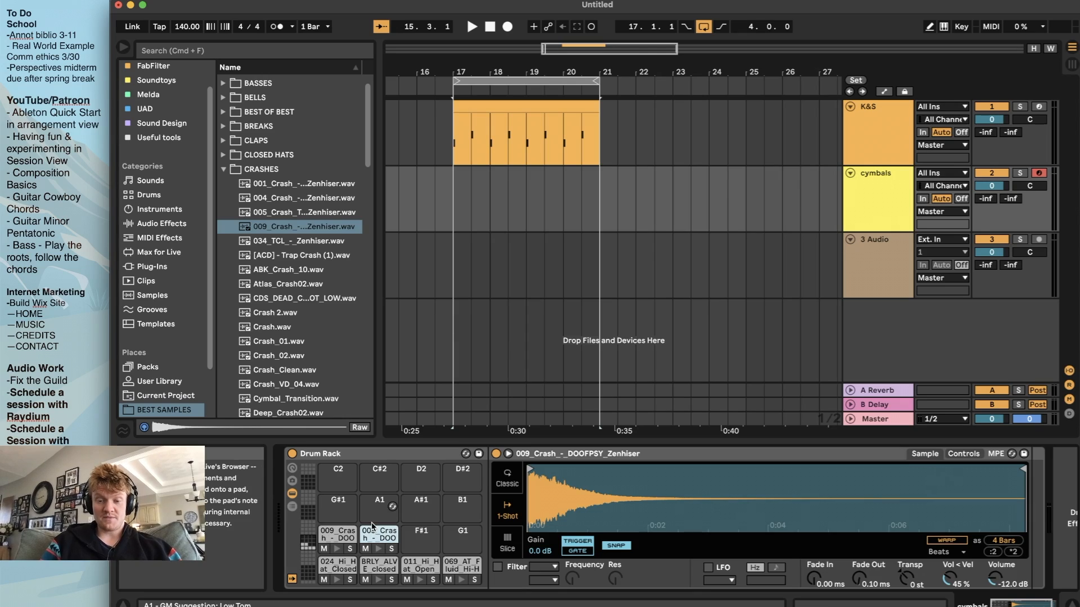
right_click(676, 485)
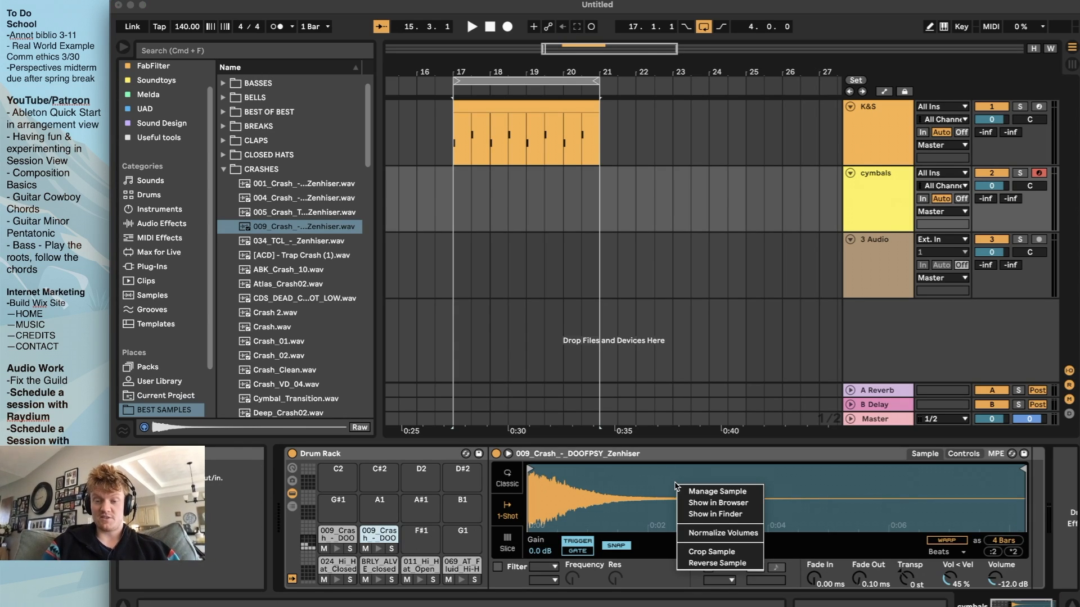
left_click(714, 563)
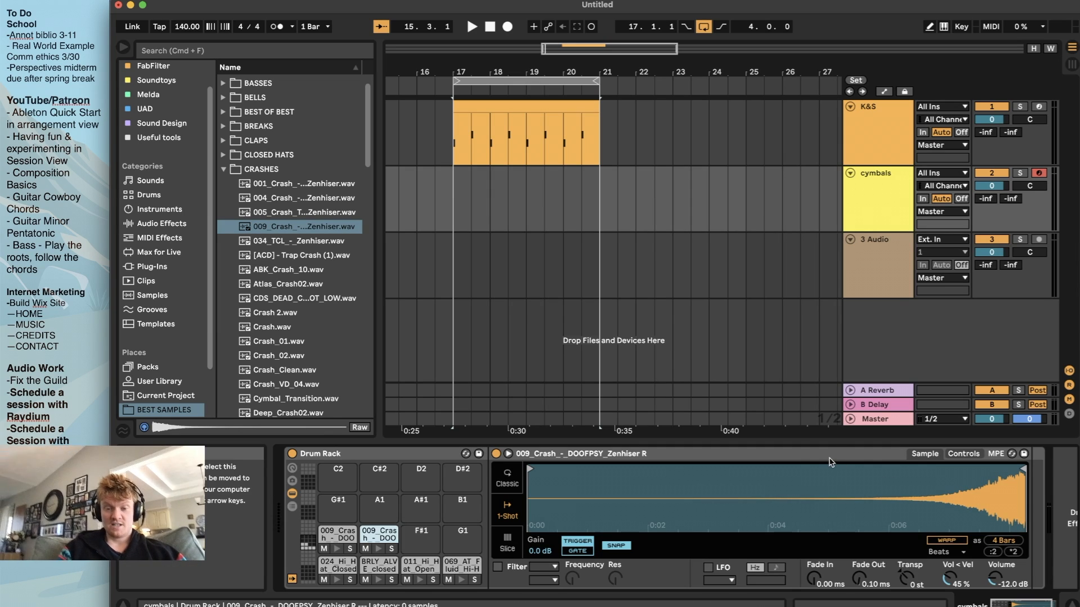
Turn on Warp for both the reversed crash on pad F1 and the original crash on E1
mouse_move(530, 469)
left_mouse_down()
mouse_move(842, 461)
mouse_move(733, 464)
mouse_move(891, 487)
mouse_move(529, 473)
left_mouse_up()
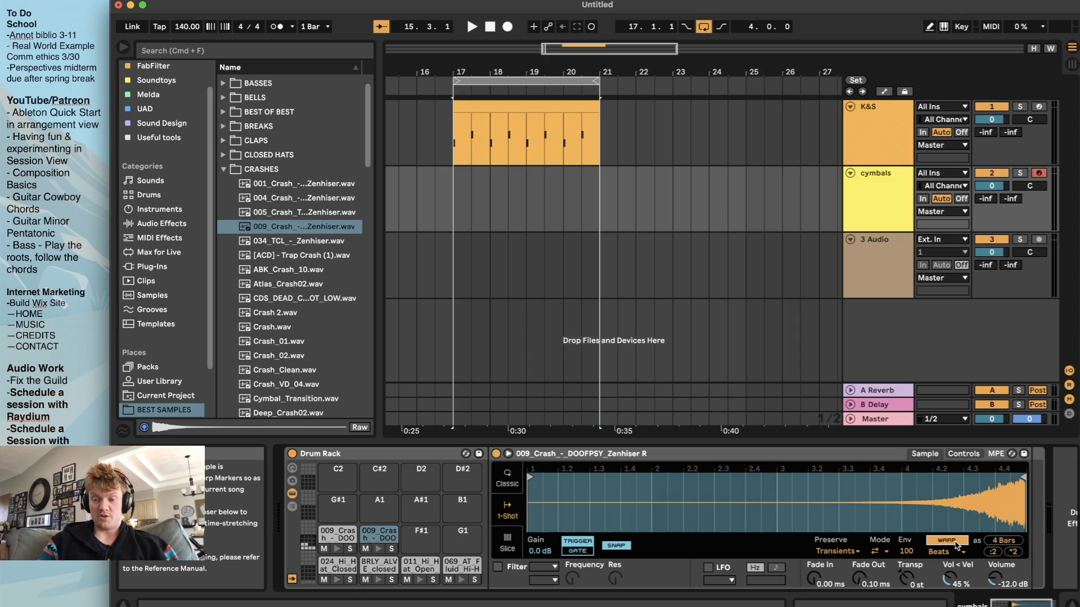
left_click(337, 536)
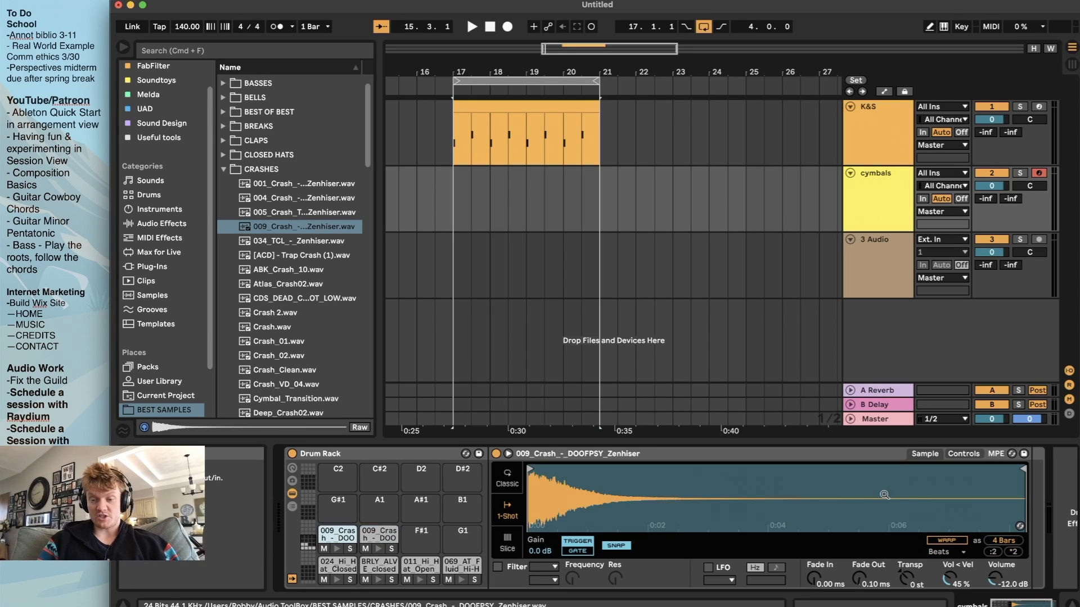
left_click(957, 541)
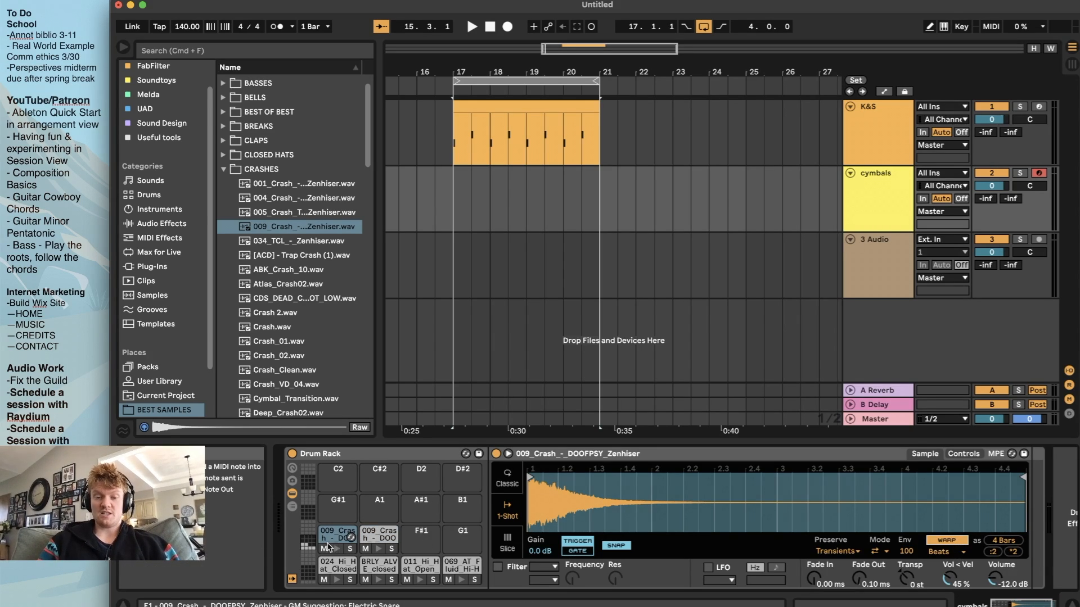
left_click(379, 536)
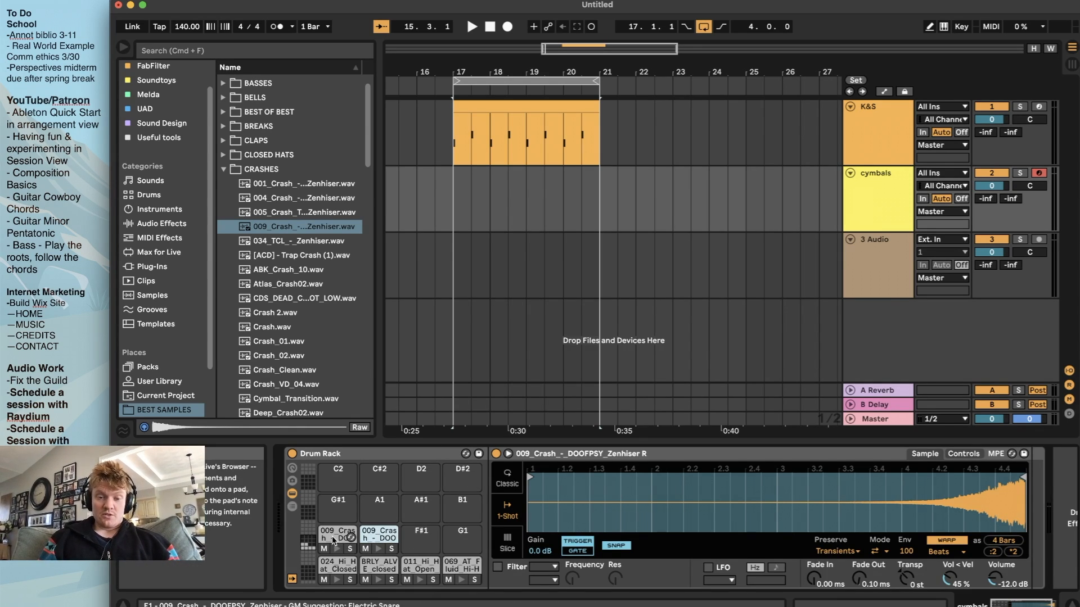
Audition samples in the RIDES folder and put Clean_Ride on pad F#1 of the cymbals Drum Rack
left_click(332, 569)
left_click(379, 567)
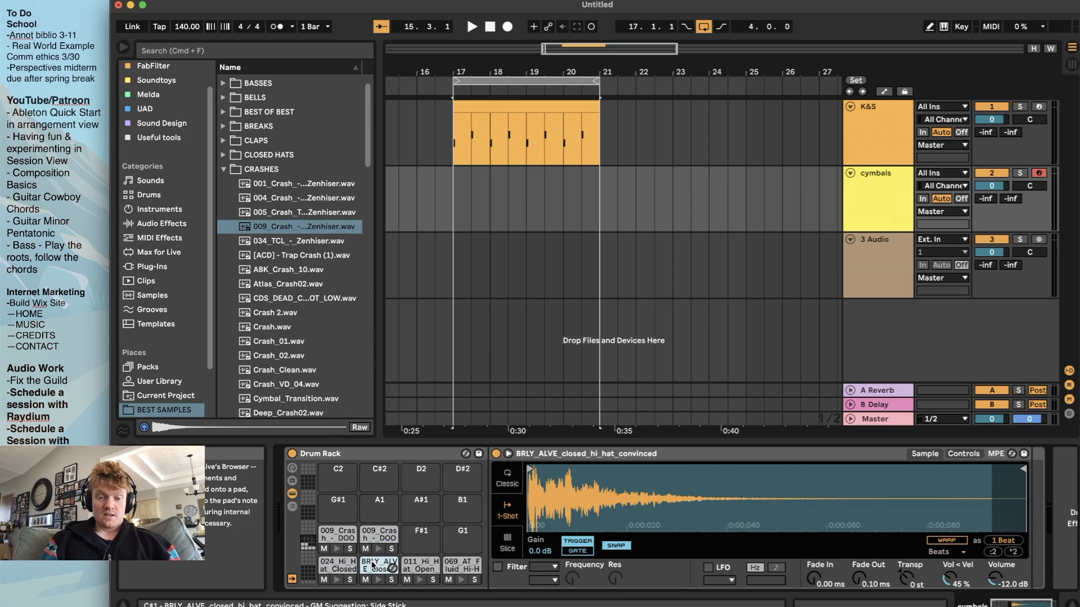
left_click(225, 170)
scroll(280, 268, "down", 5)
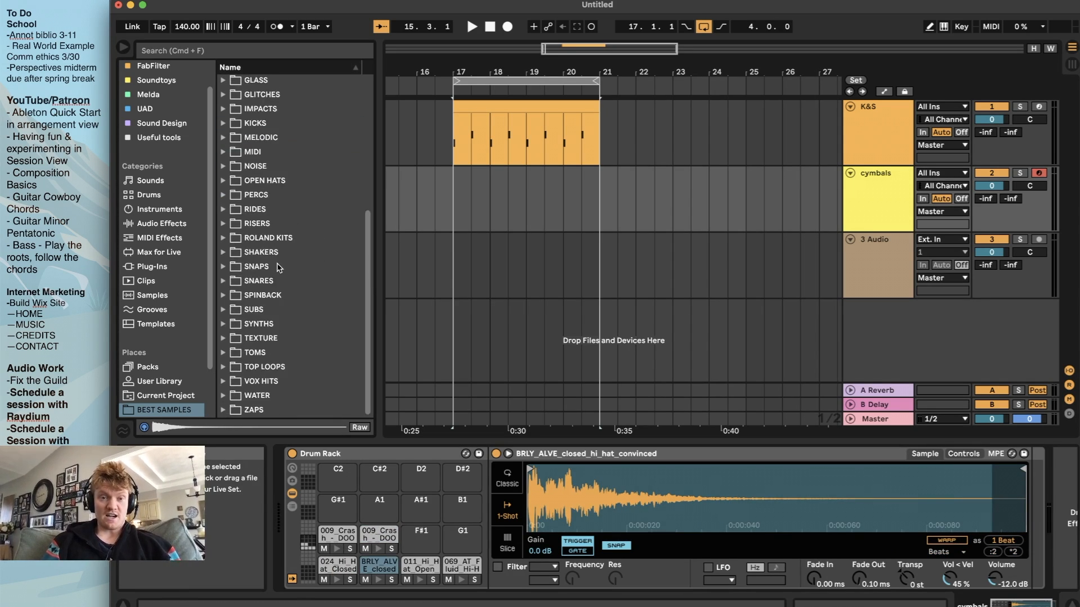
left_click(223, 210)
left_click(254, 239)
left_click(253, 281)
left_click(284, 338)
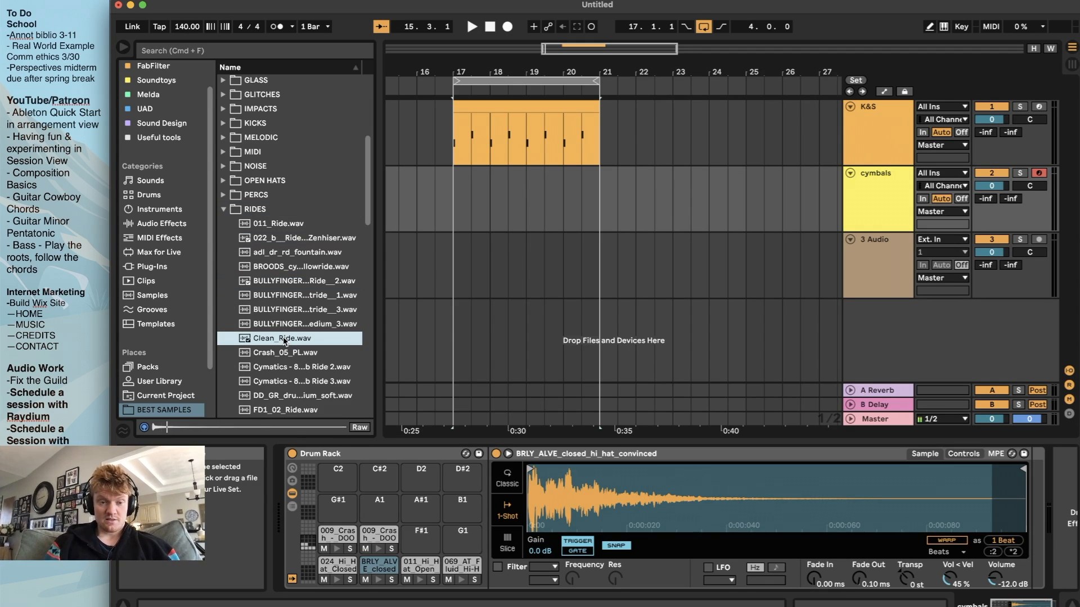
left_click_drag(282, 340, 421, 539)
Audition more ride samples and put Cymatics - 808 Mob Ride 3 on pad G1
left_click(291, 410)
left_click(288, 401)
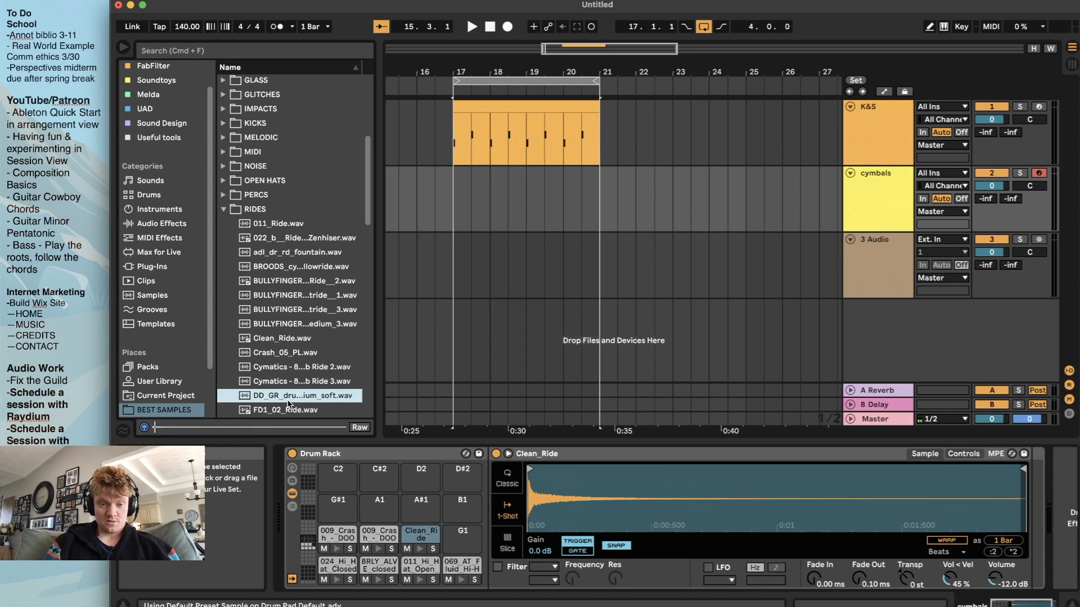
left_click(284, 382)
left_click_drag(285, 384, 464, 545)
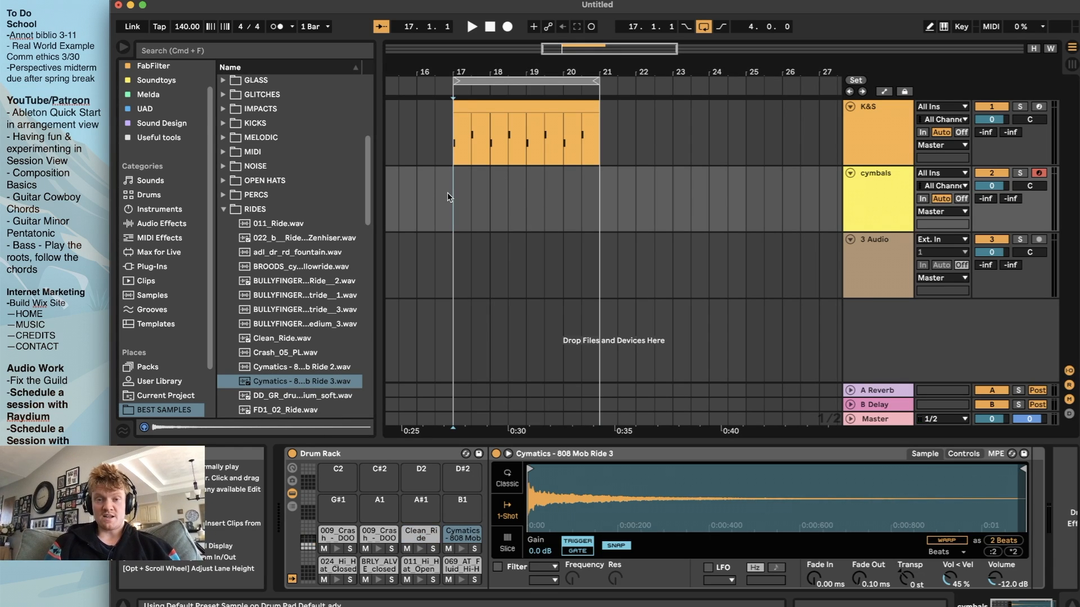
Play the loop briefly and insert an empty MIDI clip on the cymbals track from bar 17 to bar 21
key("space")
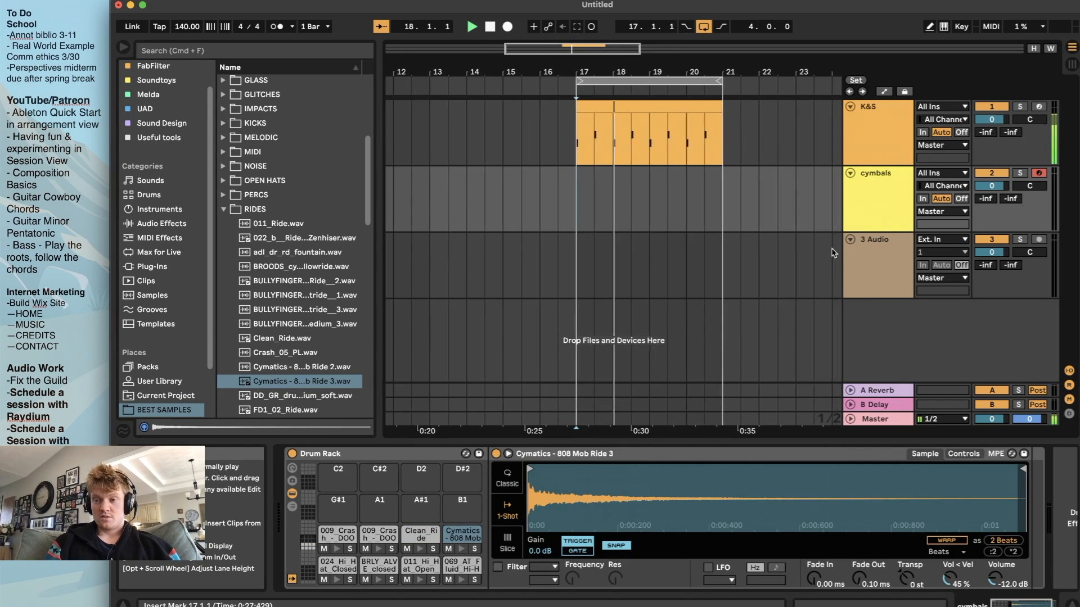
key("space")
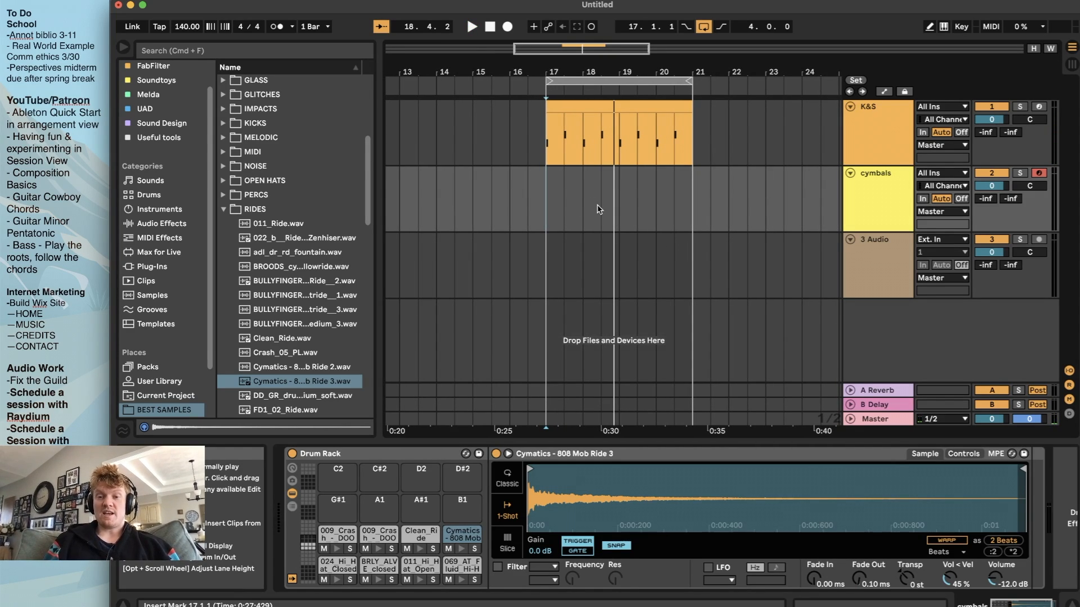
left_click(890, 190)
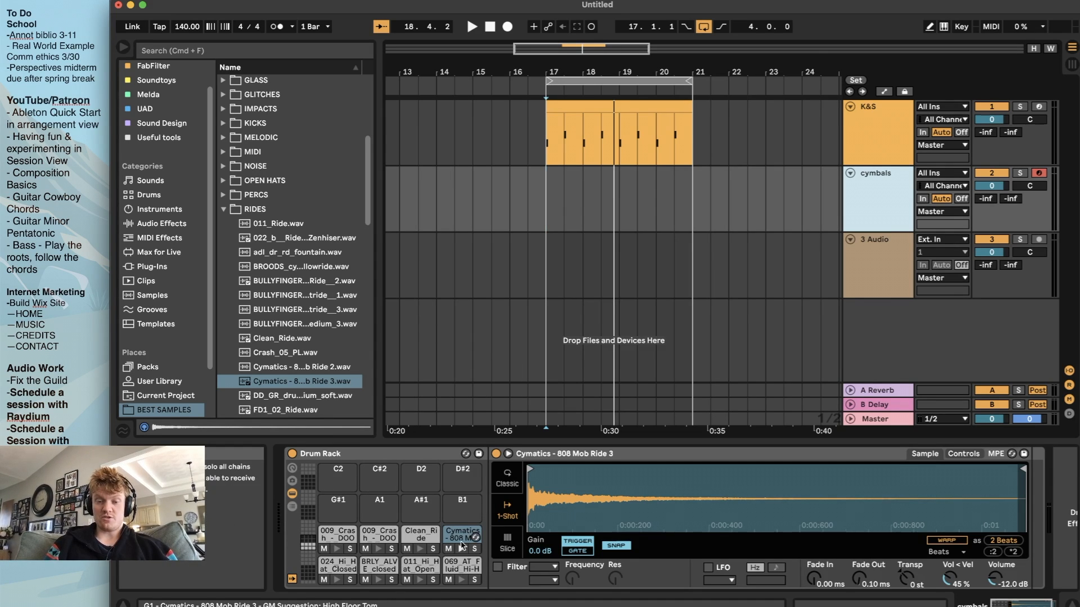
key("space")
left_click_drag(545, 201, 691, 196)
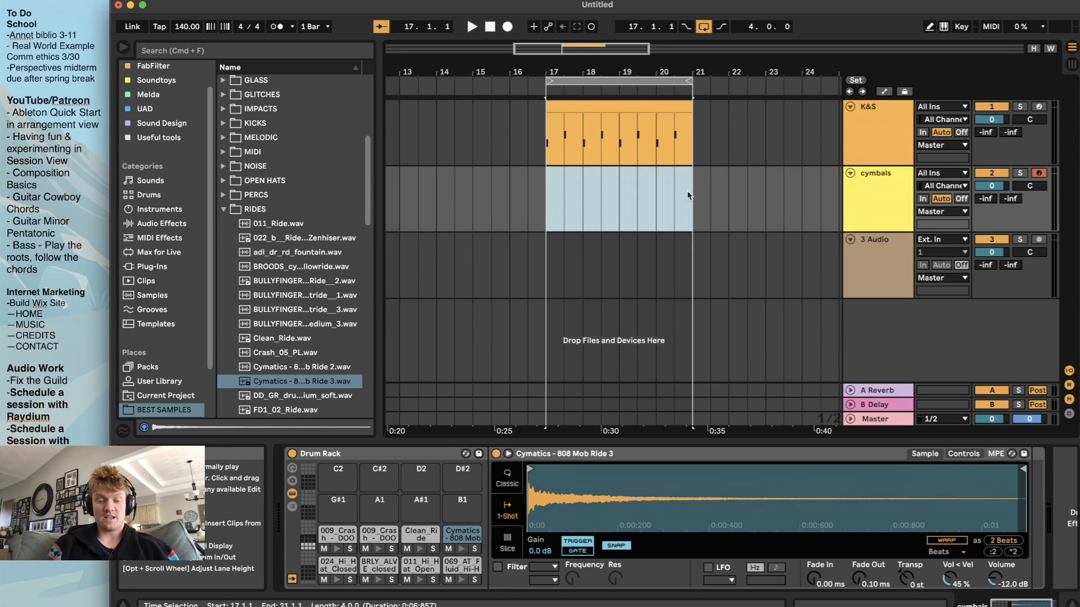
key("super+shift+m")
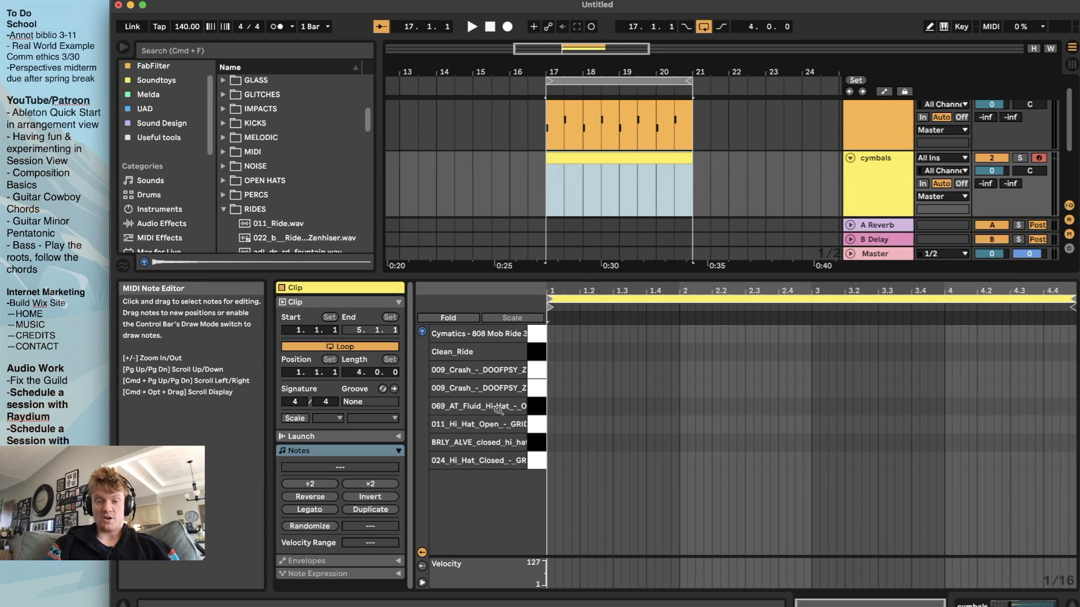
View the cymbals track's Drum Rack and return to the new clip's note editor
double_click(890, 193)
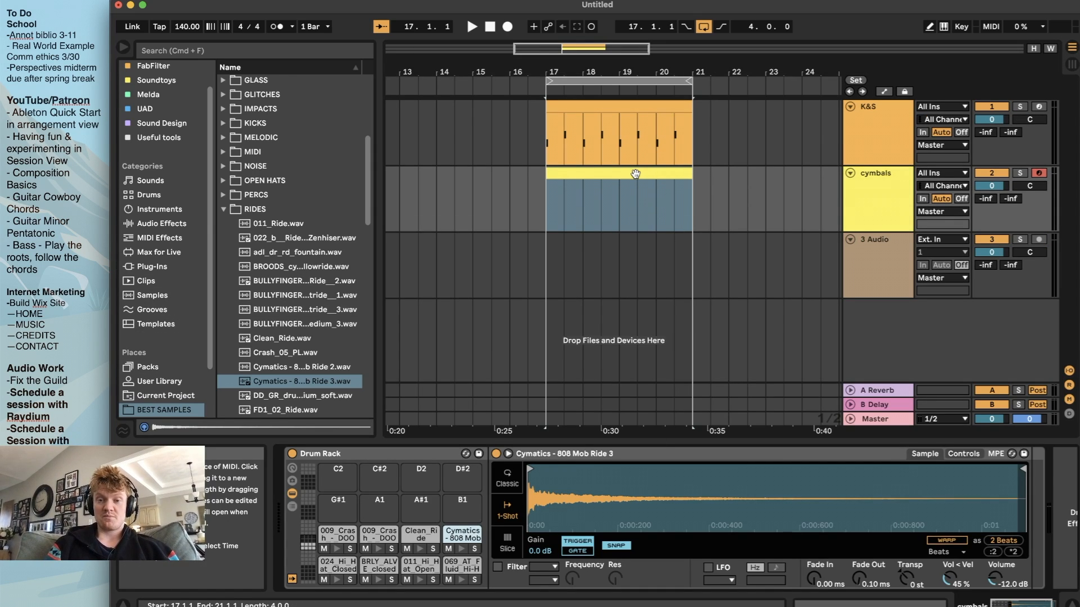
left_click(873, 187)
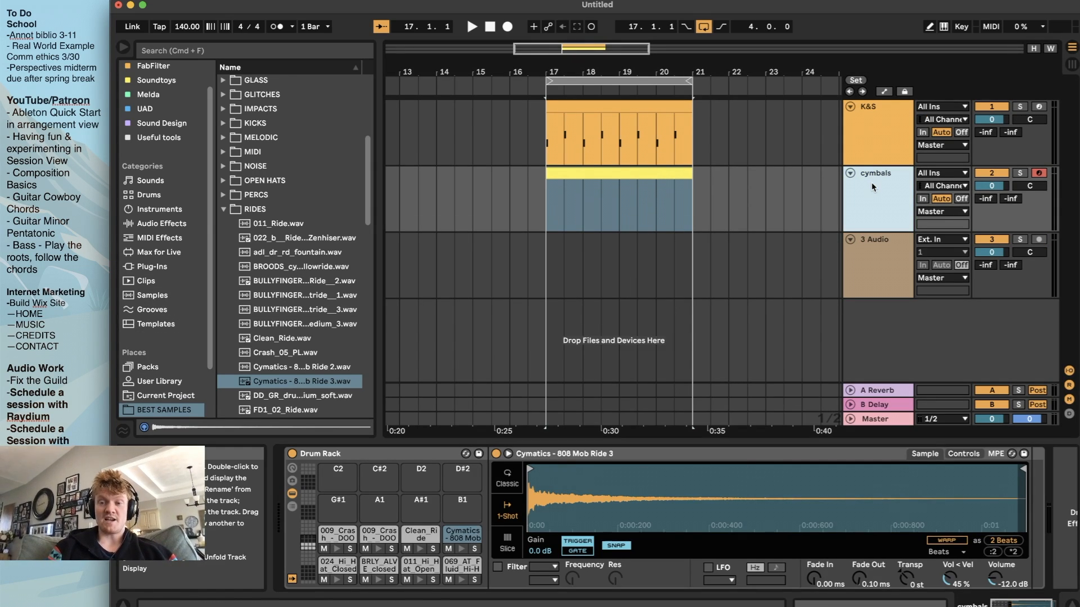
double_click(622, 173)
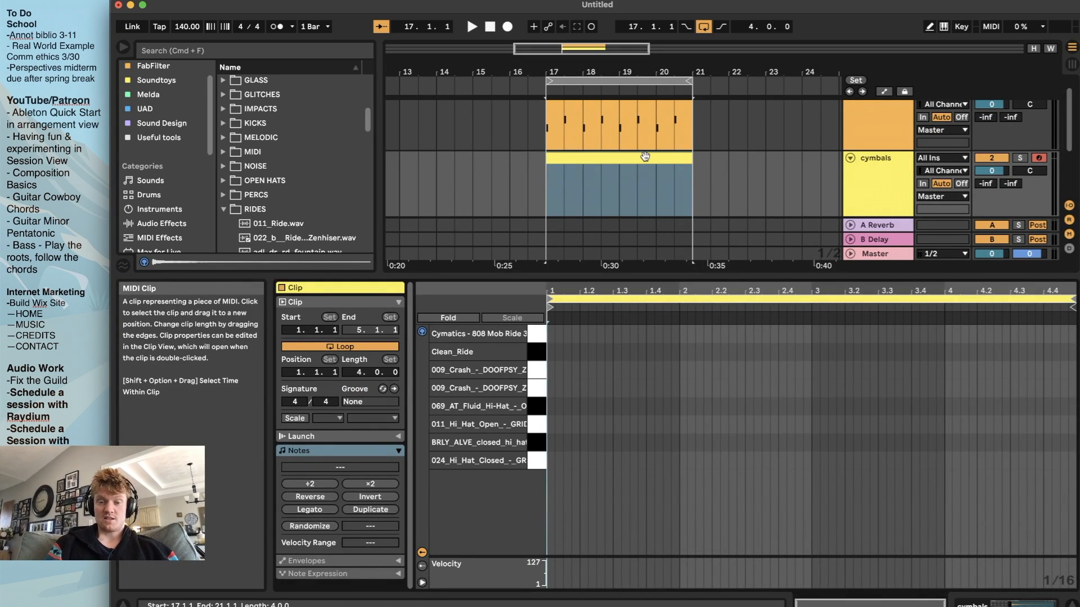
Place 1/16 notes for the BRLY_ALVE closed hi-hat at 1.2 and 1.4 in the cymbals clip
key("space")
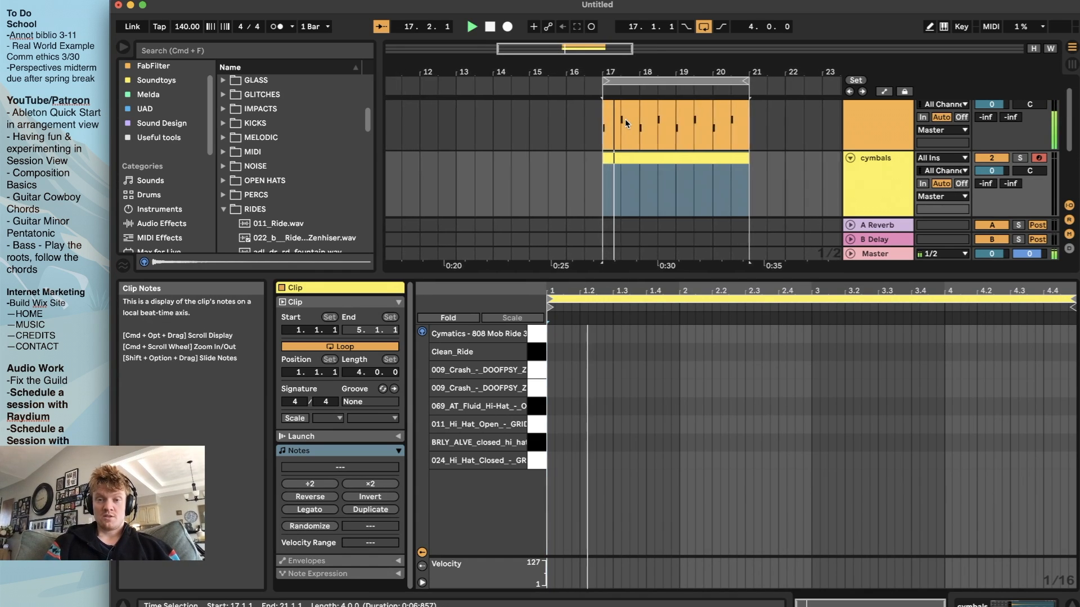
key("space")
scroll(592, 431, "up", 5)
scroll(592, 431, "left", 3)
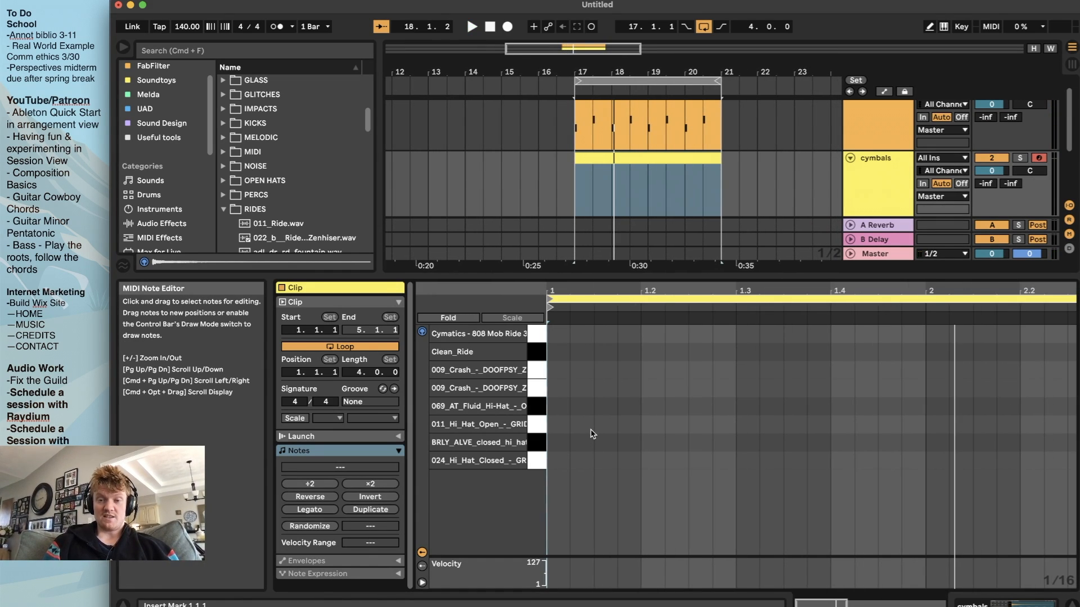
key("space")
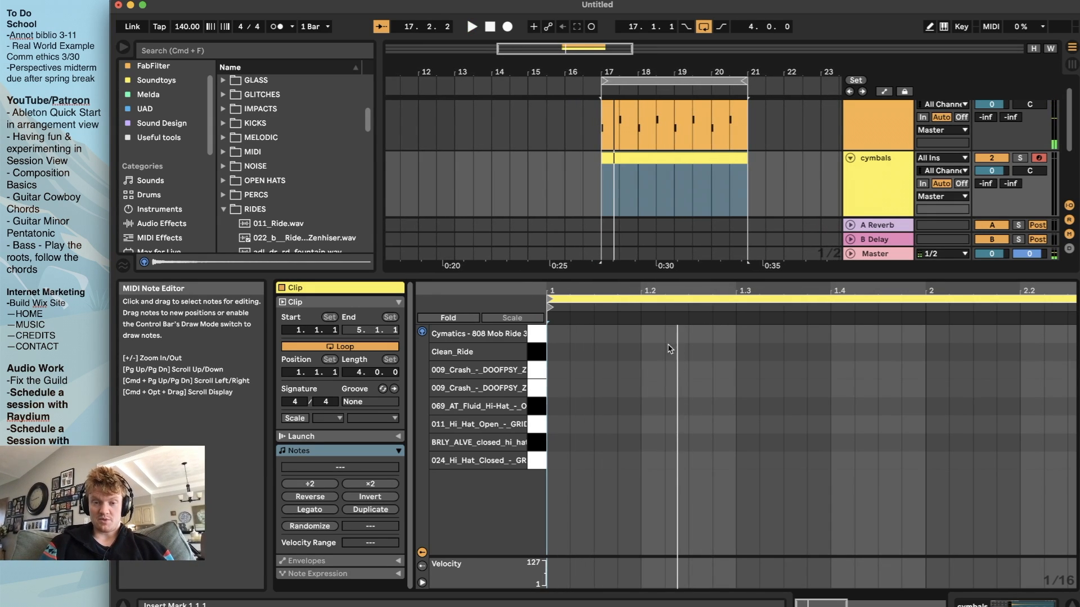
double_click(652, 461)
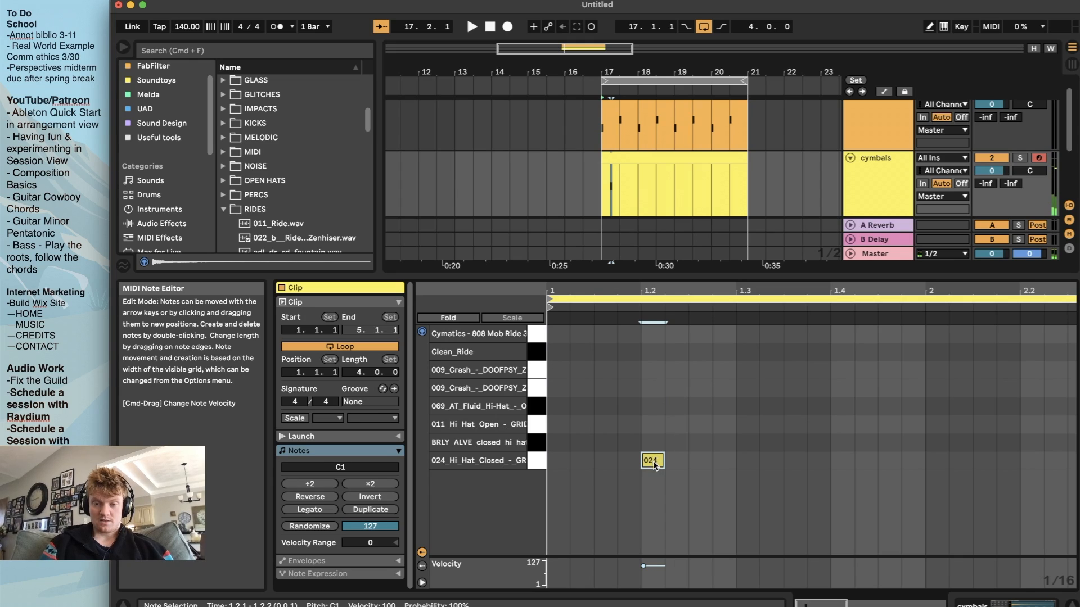
left_click_drag(654, 464, 654, 446)
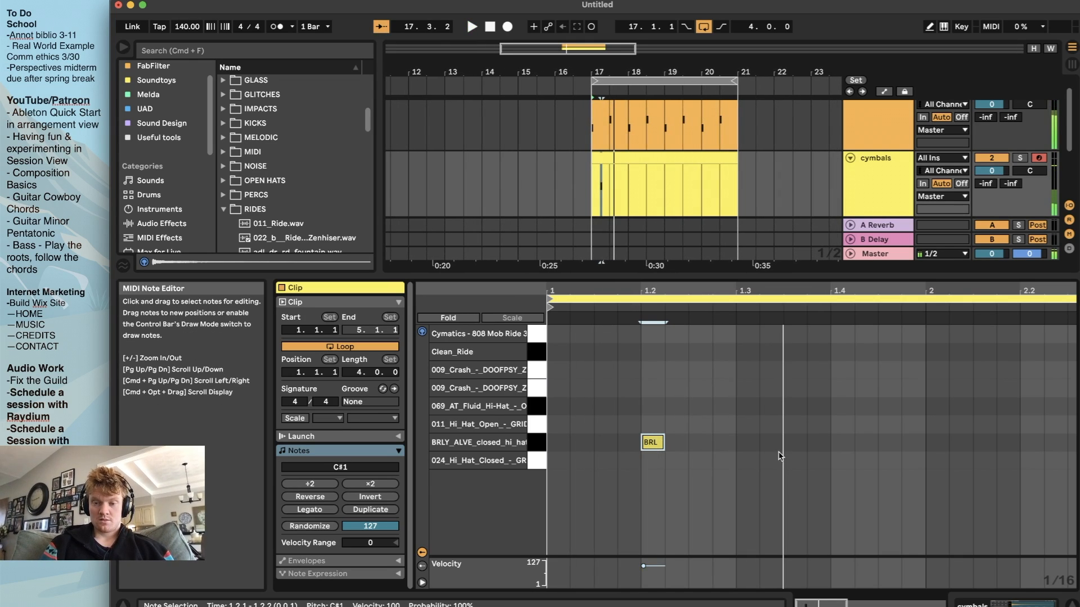
double_click(839, 442)
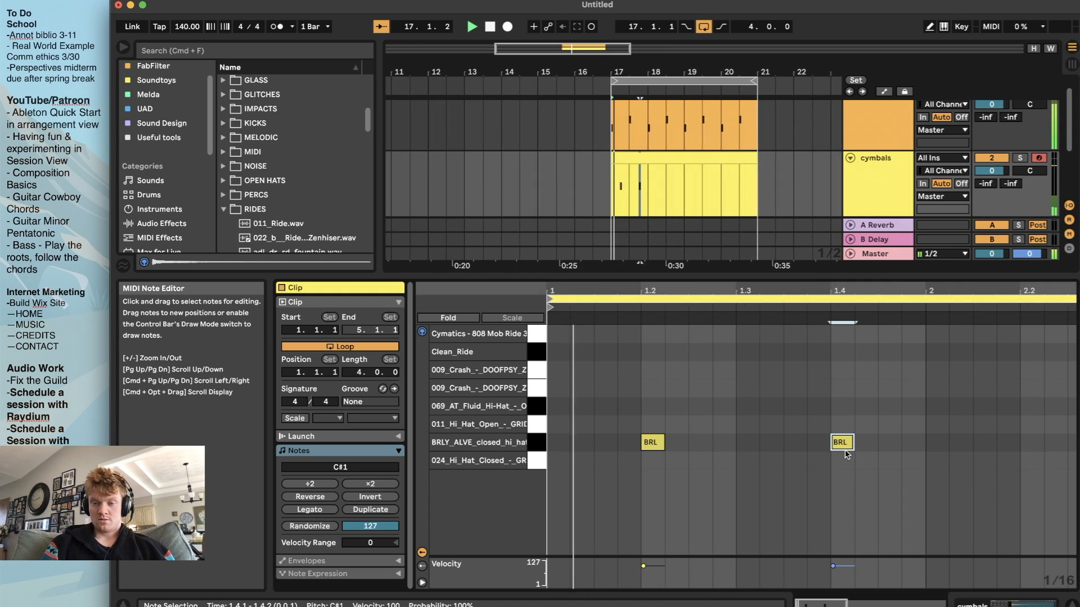
Add BRLY_ALVE closed hi-hat notes at 2.2 and 2.4 while playing back the loop
key("space")
double_click(710, 442)
key("space")
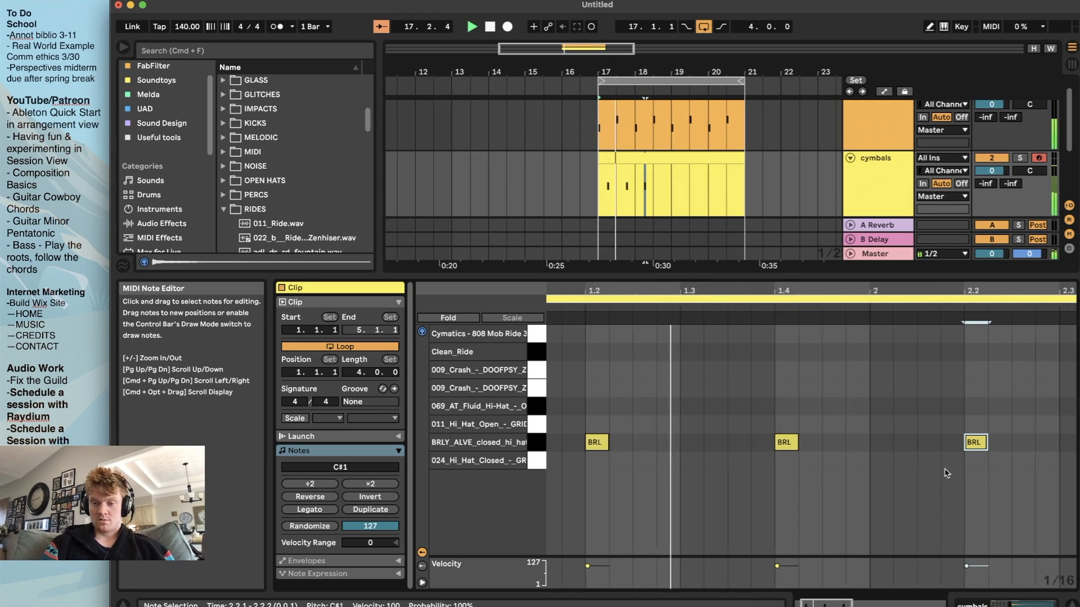
double_click(906, 442)
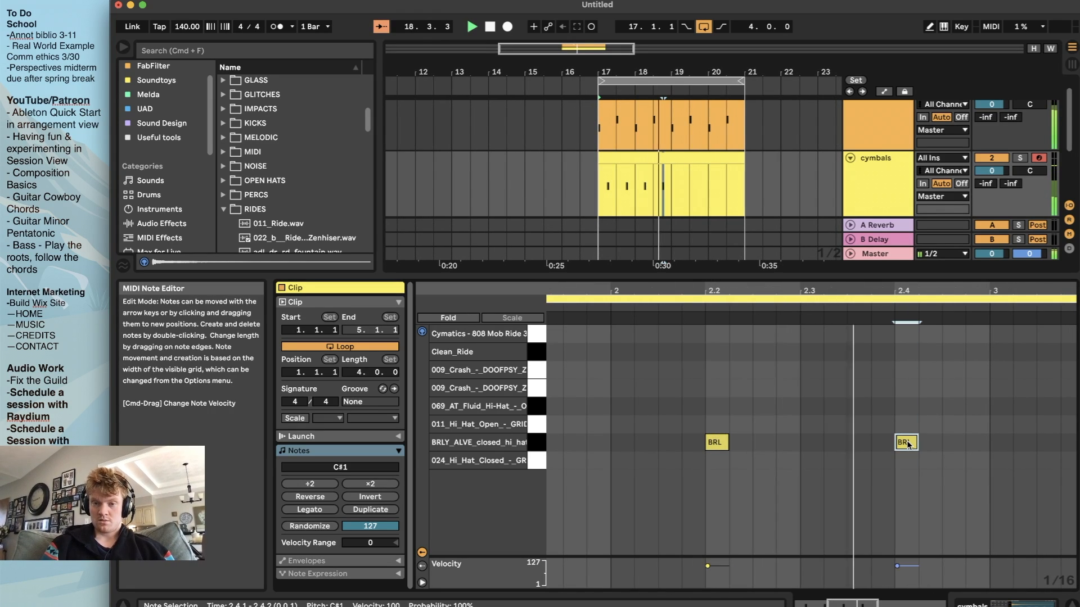
Copy the four closed hi-hat notes into bars 3 and 4, starting at 3.2, and play the loop
scroll(1019, 445, "right", 2)
scroll(1018, 444, "down", 5)
key("space")
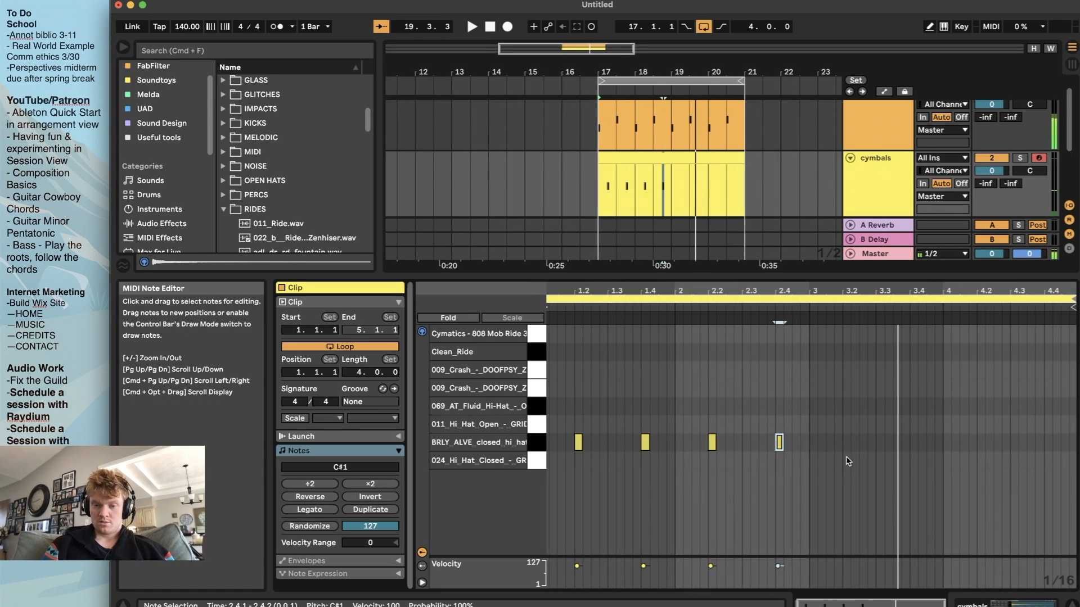
left_click(539, 447)
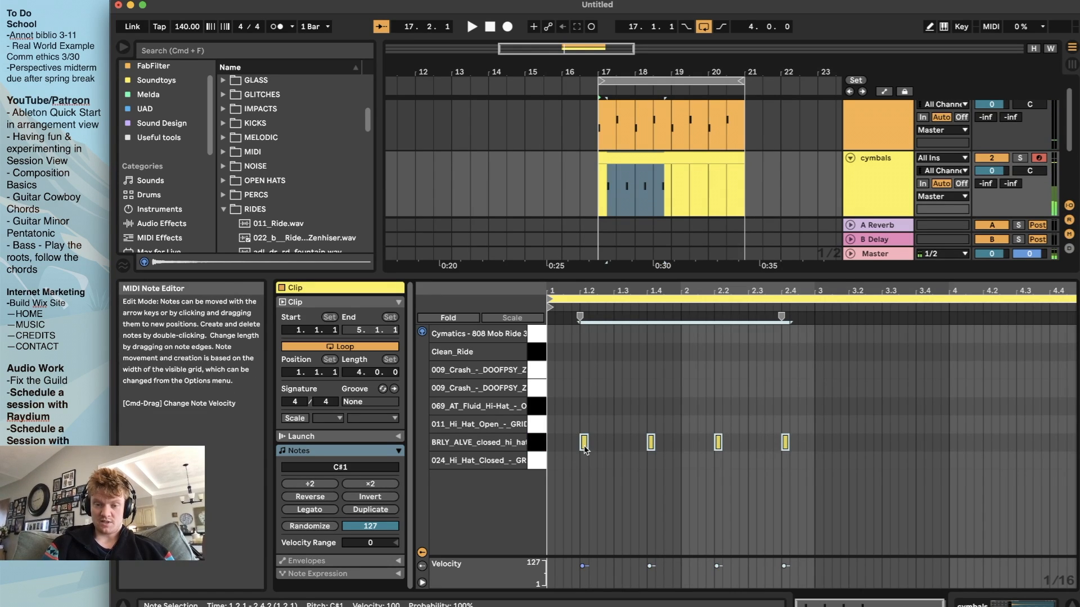
left_click_drag(584, 447, 853, 450)
key("space")
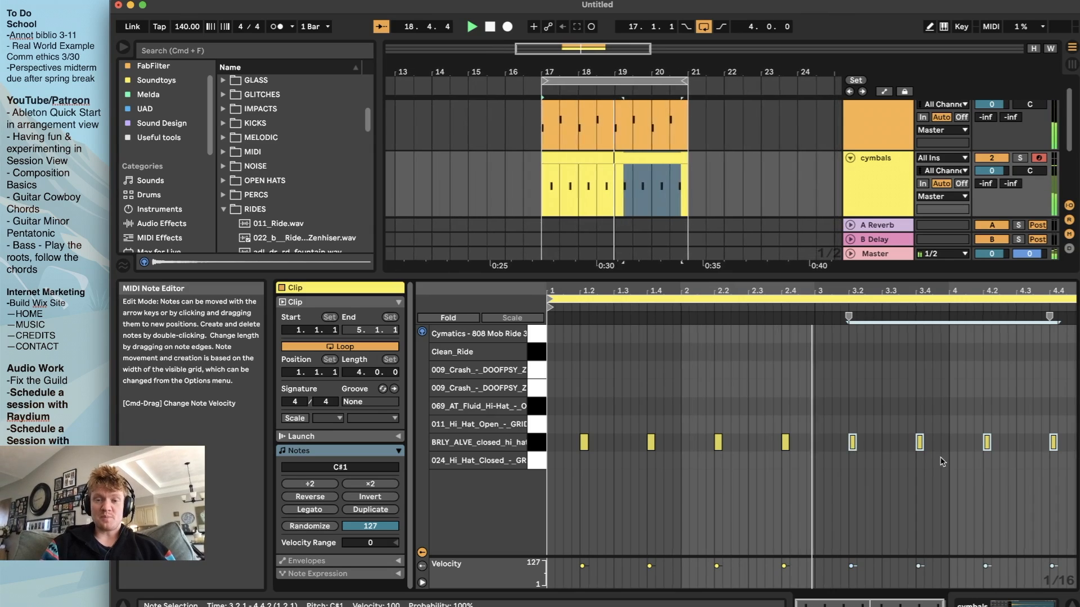
Reduce the height of the clip view, delete the unused 3 Audio track and select the cymbals track
left_click_drag(773, 287, 844, 377)
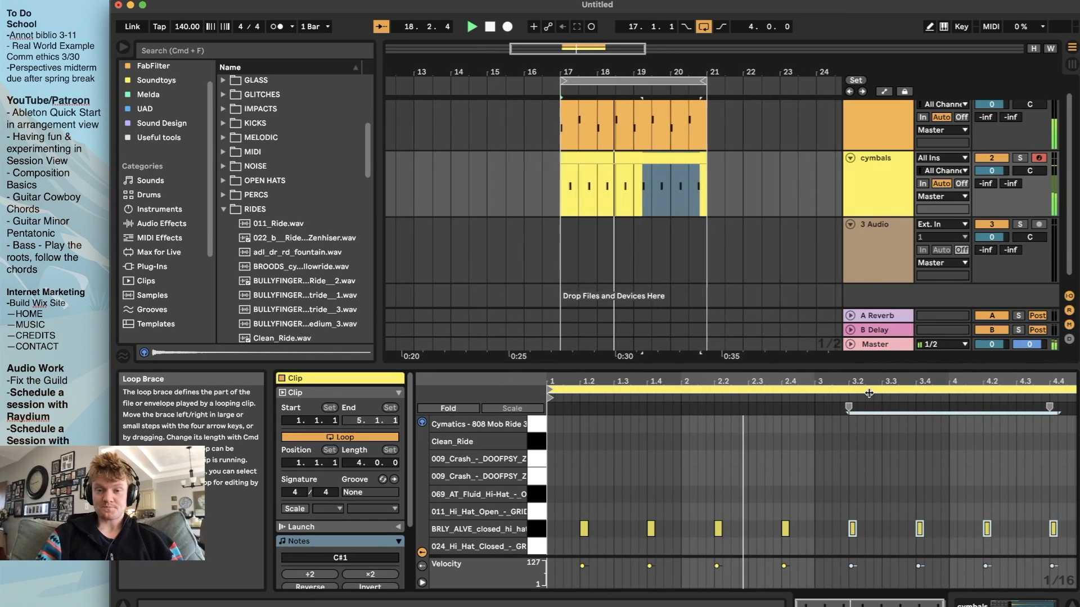
key("space")
left_click(891, 233)
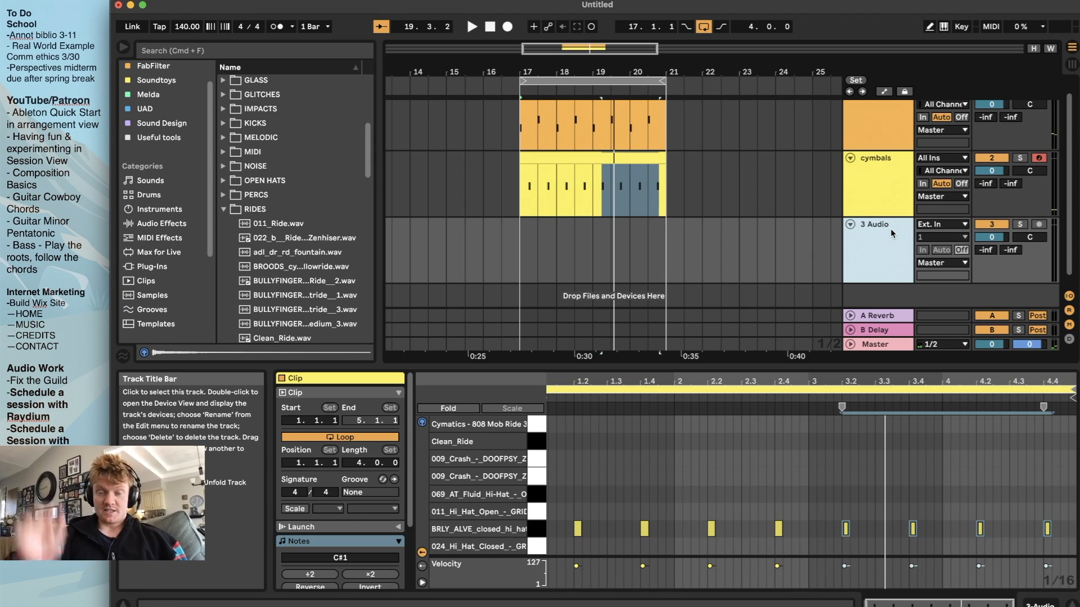
key("BackSpace")
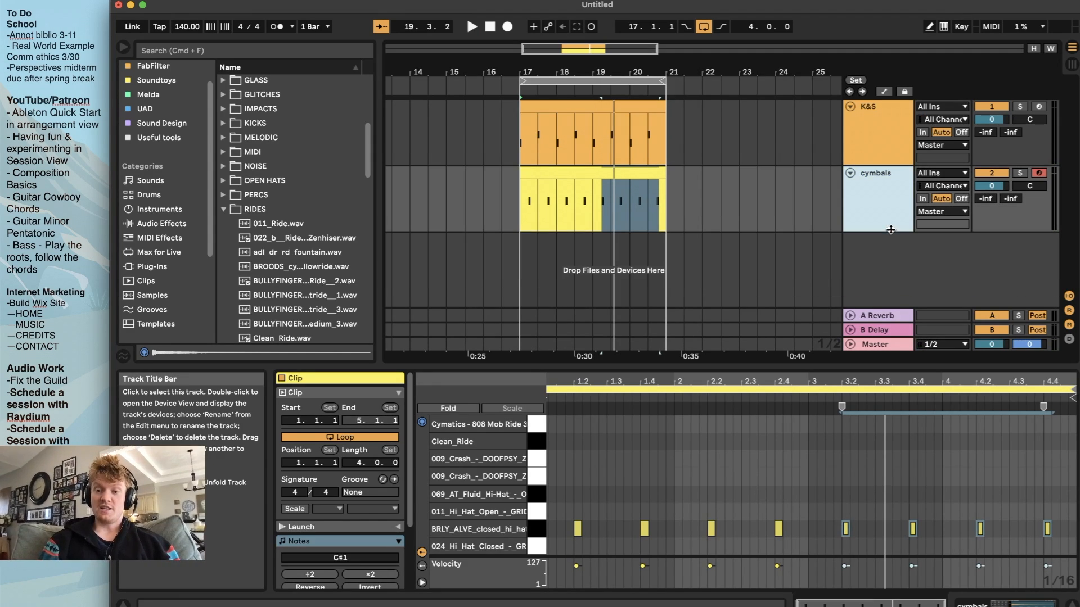
scroll(833, 217, "left", 1)
left_click(871, 206)
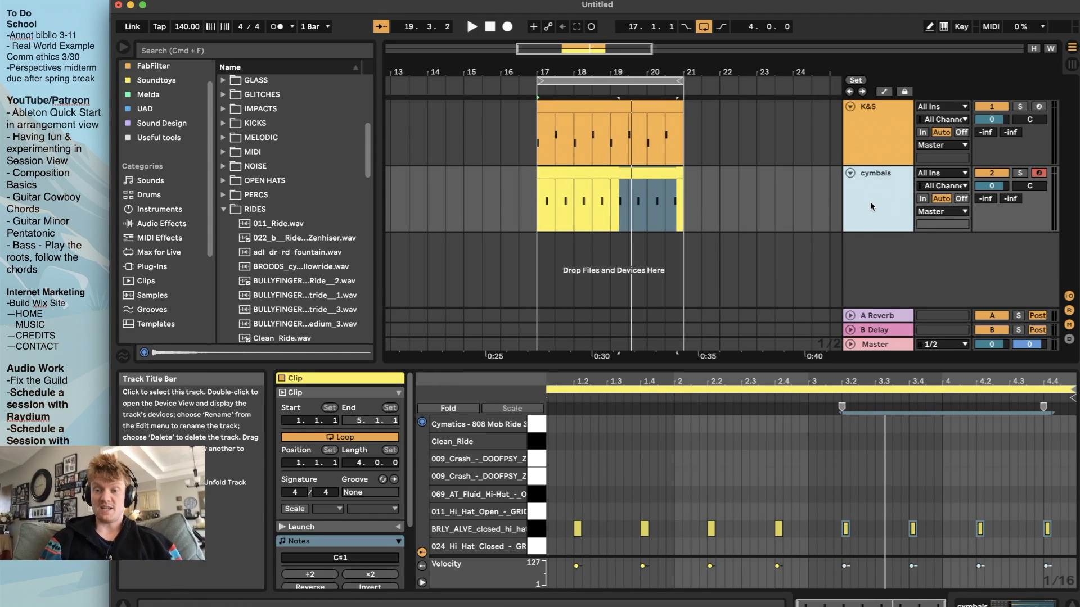
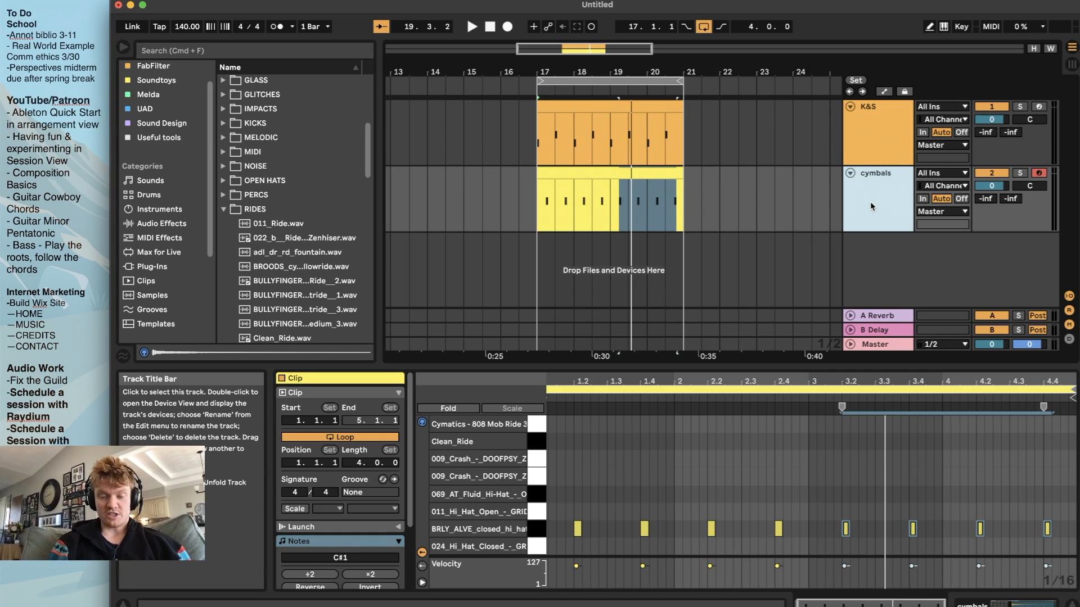
Insert a new MIDI track below the cymbals track and set the insert marker on it at bar 17
key("super+shift+t")
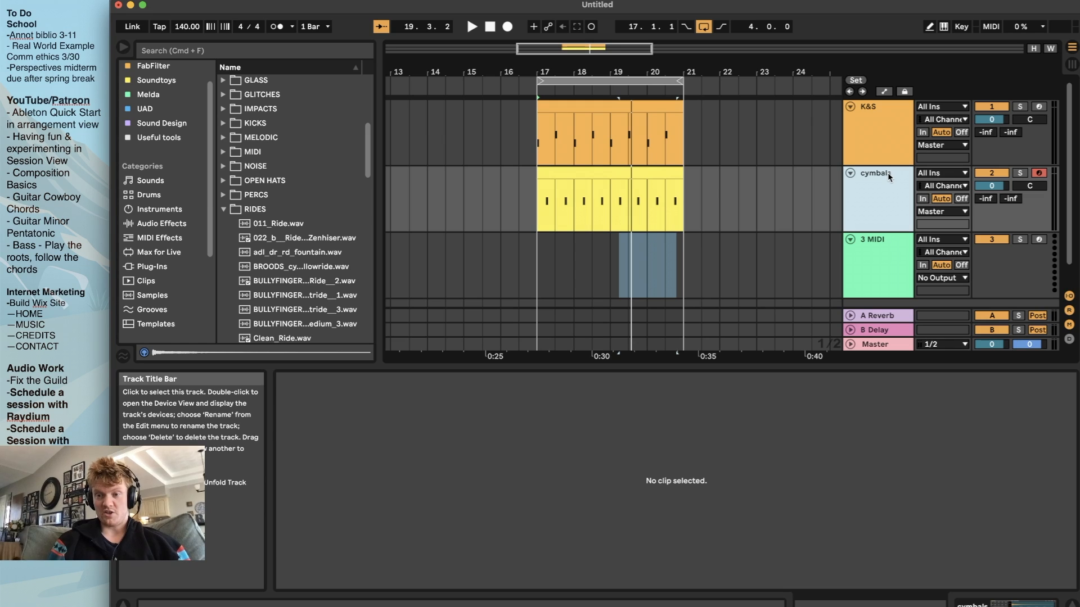
left_click(887, 113)
left_click(886, 242)
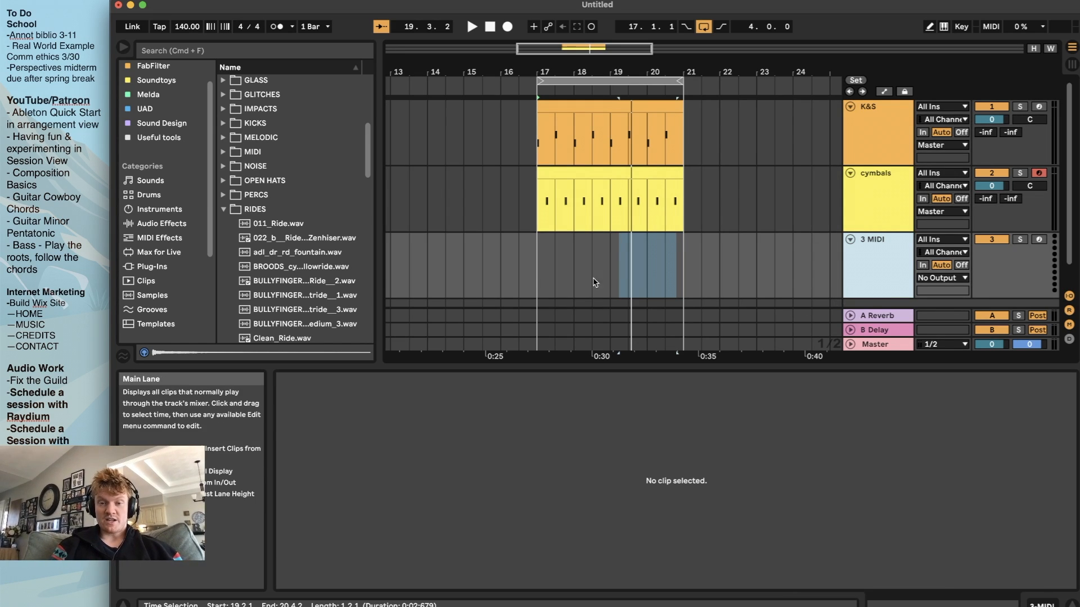
left_click(537, 269)
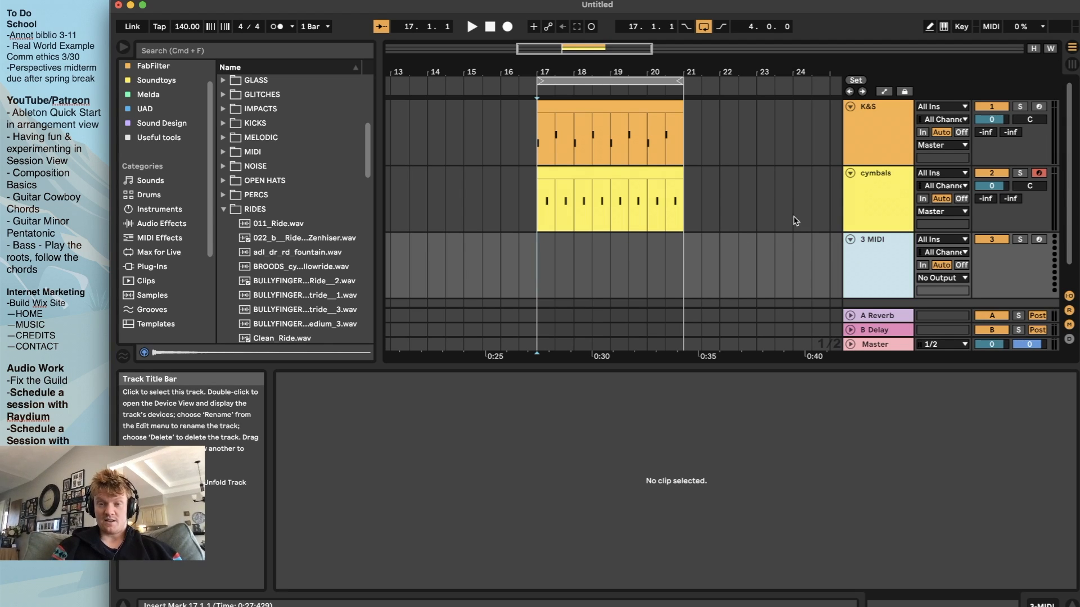
Search the BEST SAMPLES folder for "sine sub" and clear the search
left_click(337, 51)
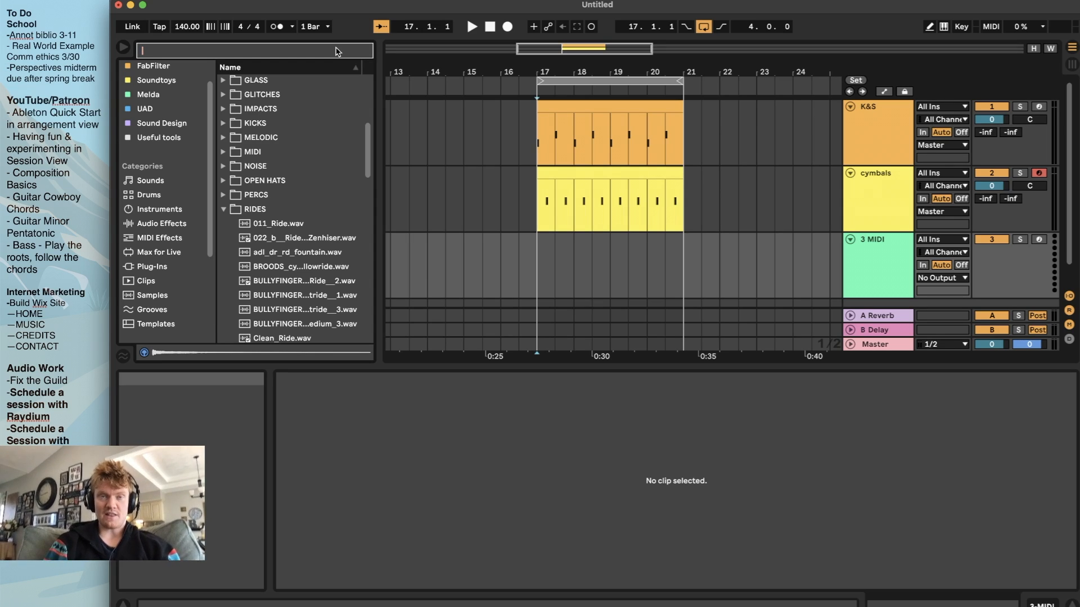
type("sine")
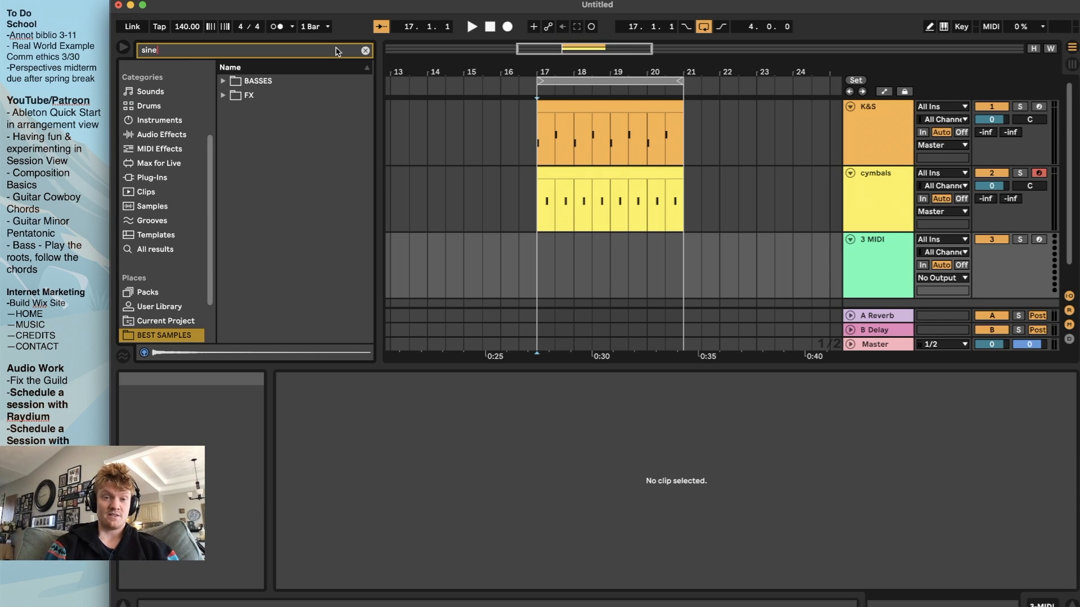
type(" sub")
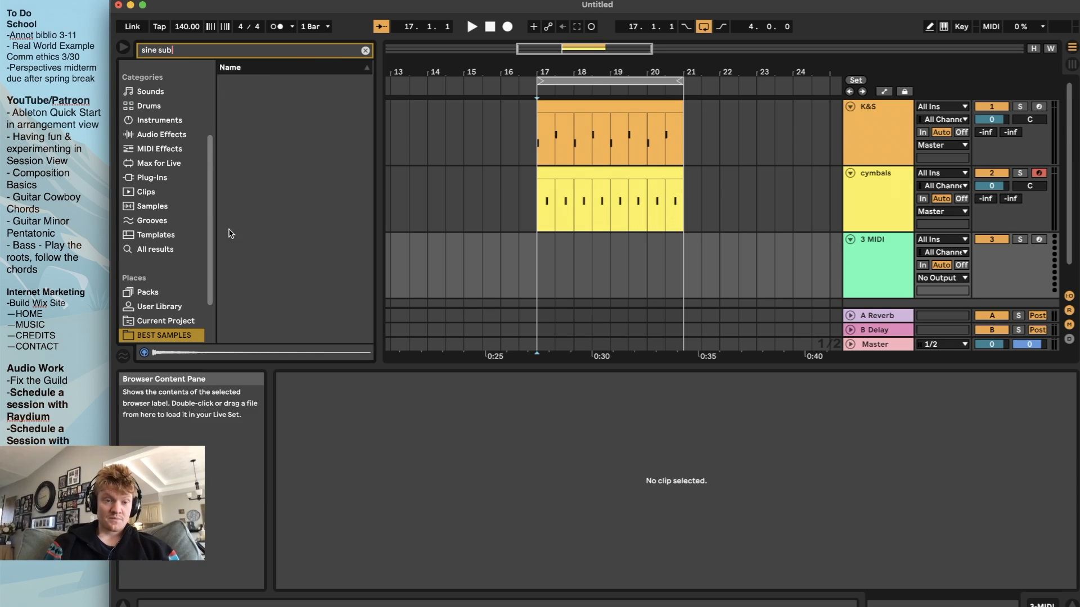
left_click(365, 50)
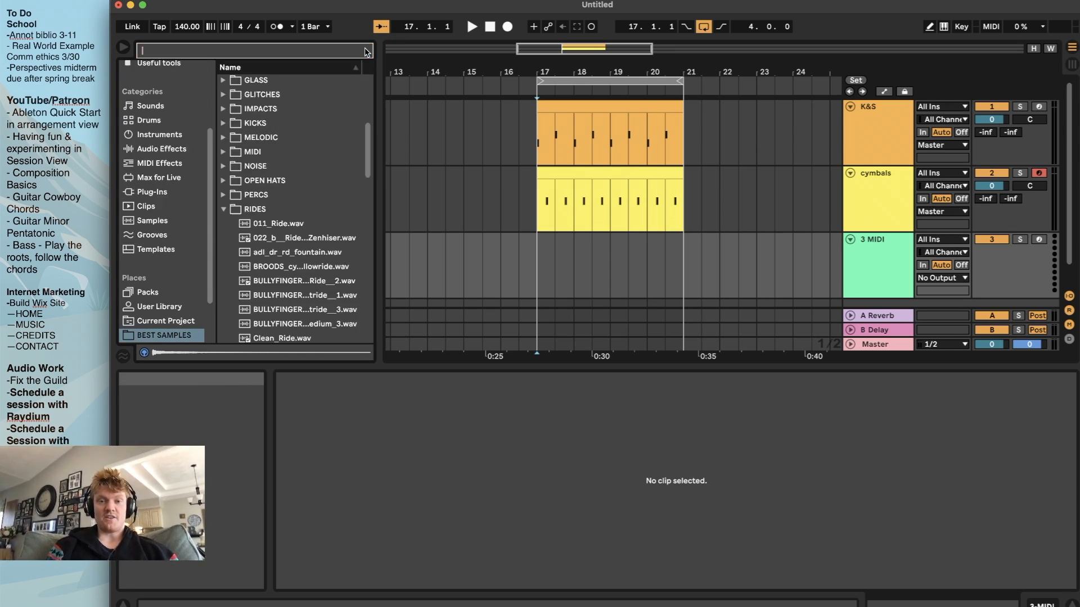
left_click(539, 272)
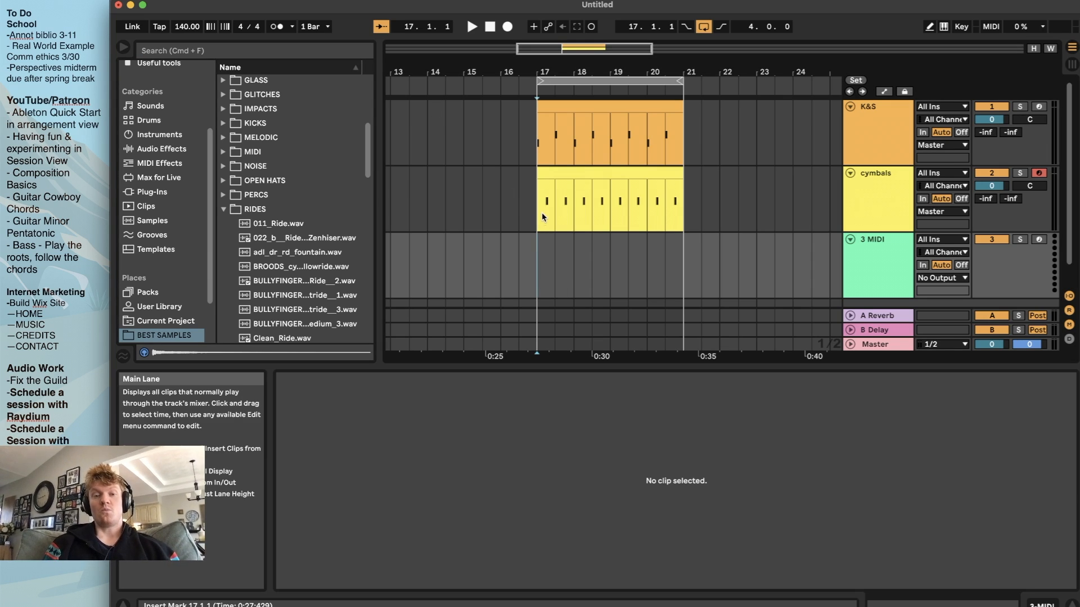
Browse the Instruments, Audio Effects, MIDI Effects, Max for Live, Clips and Sounds categories
left_click(166, 136)
left_click(167, 149)
left_click(167, 163)
left_click(167, 177)
left_click(161, 206)
left_click(163, 110)
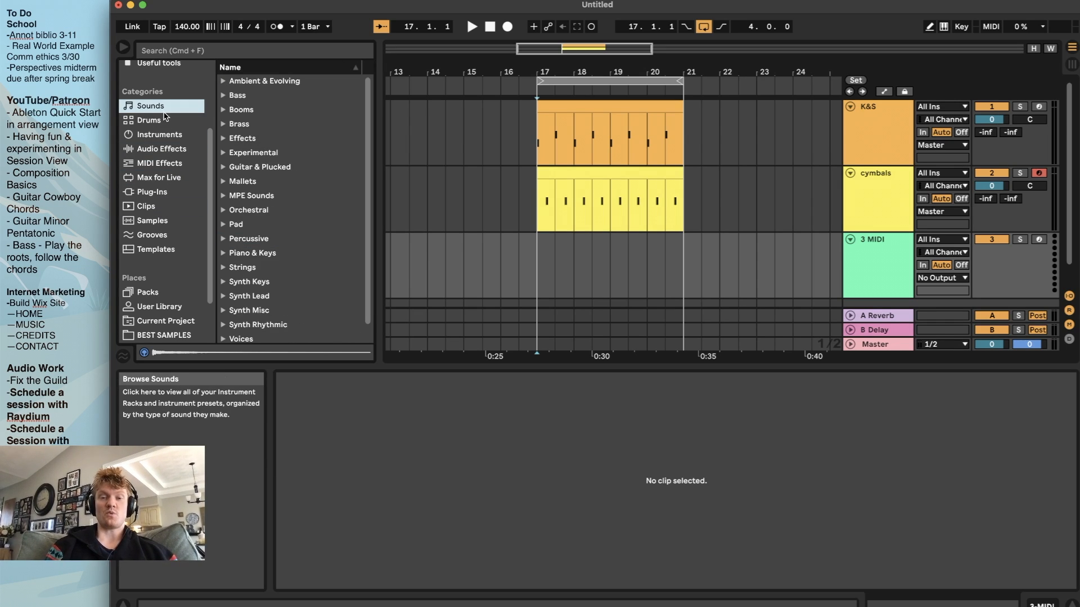
scroll(544, 285, "down", 2)
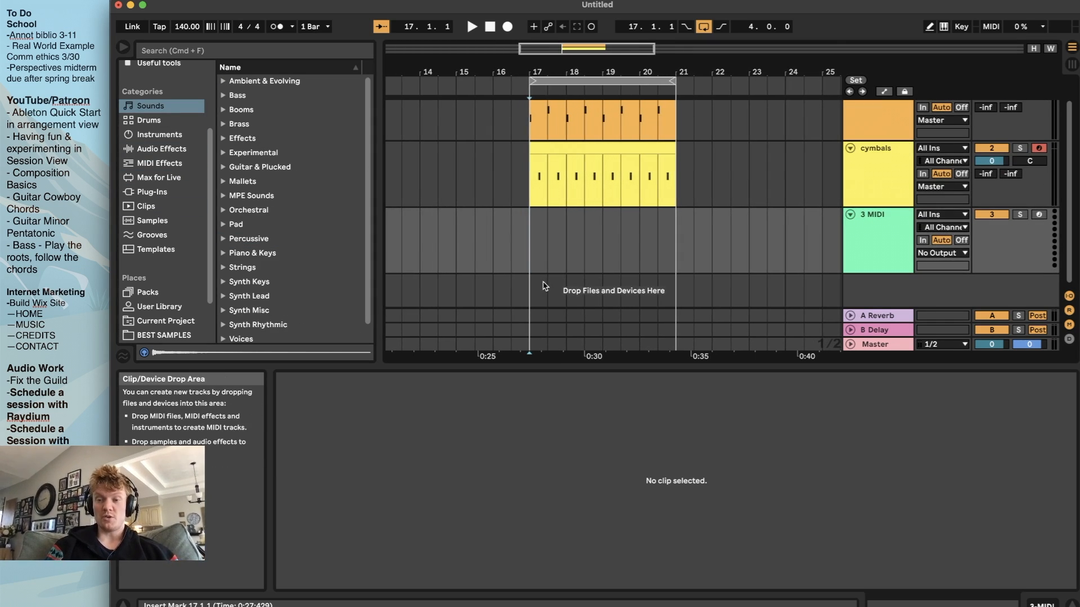
Search all library results for "sine sub" and load Sub Sine Bass.adv onto the empty MIDI track
key("super+f")
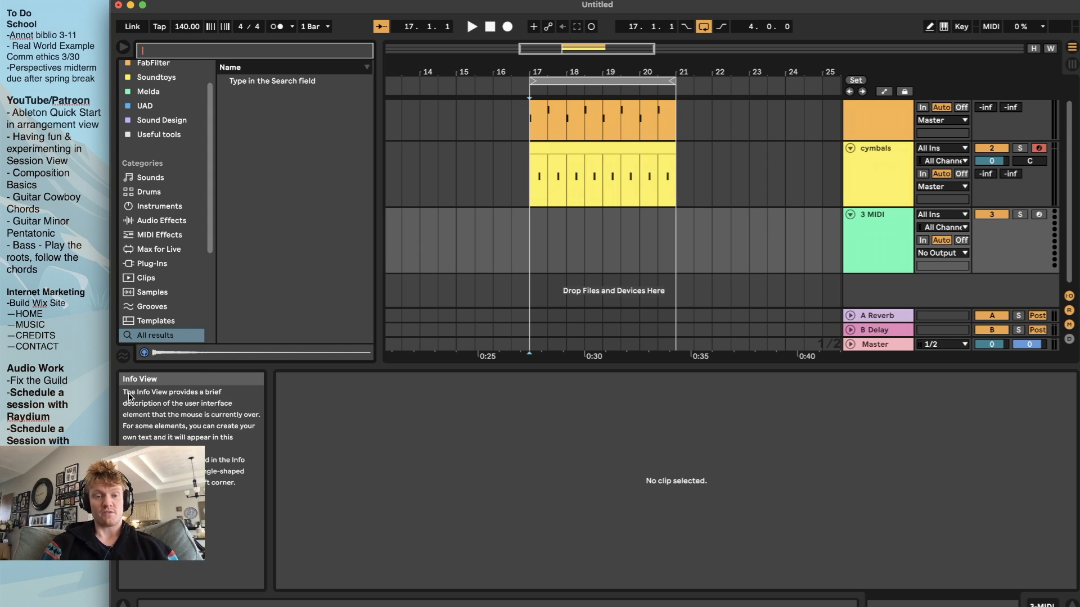
scroll(149, 282, "down", 2)
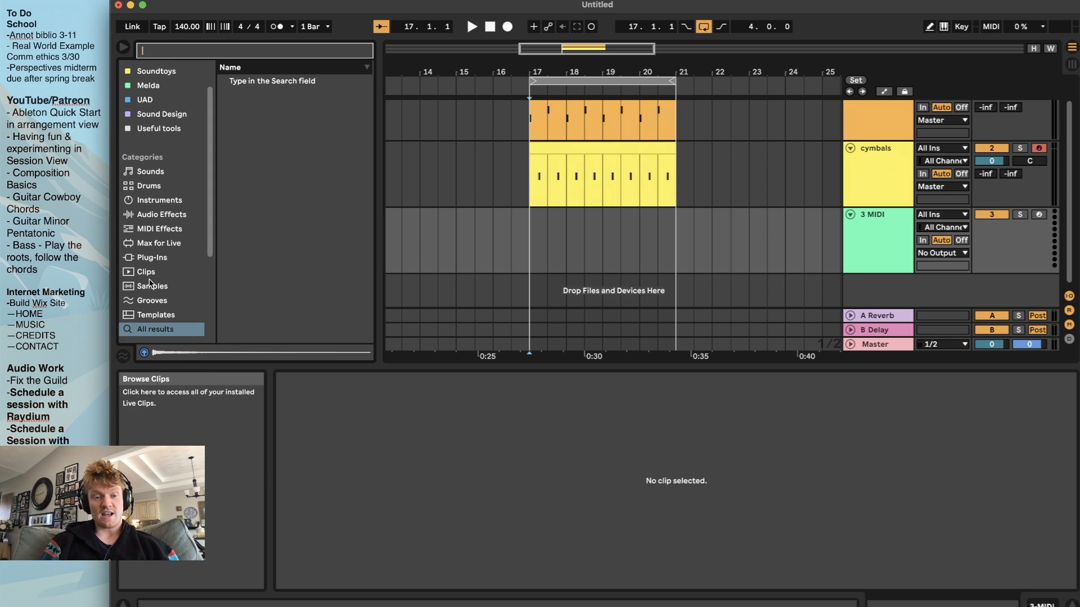
scroll(149, 283, "down", 4)
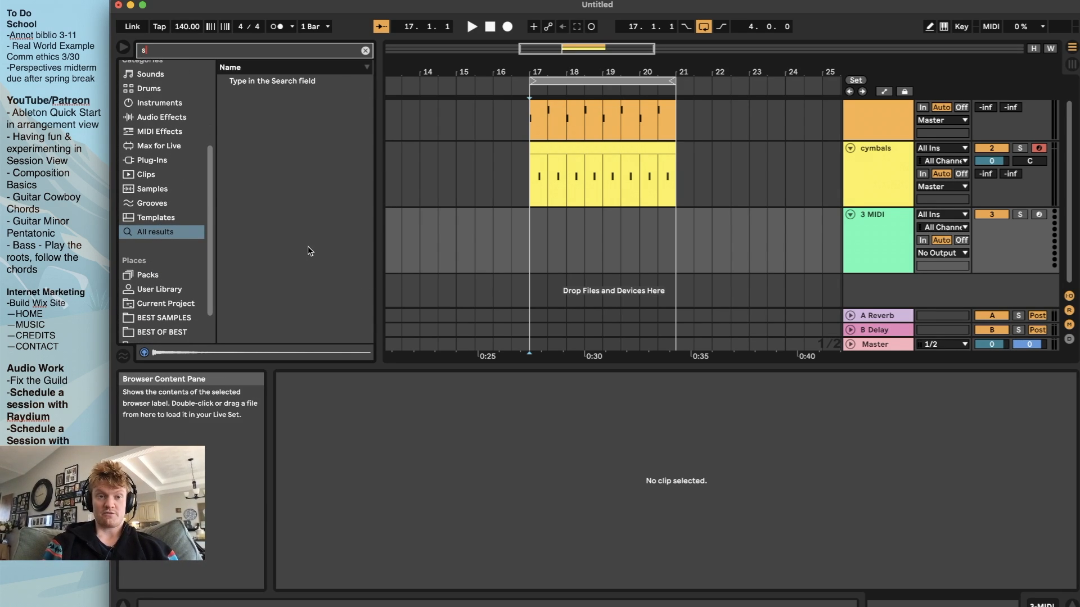
type("ine sub")
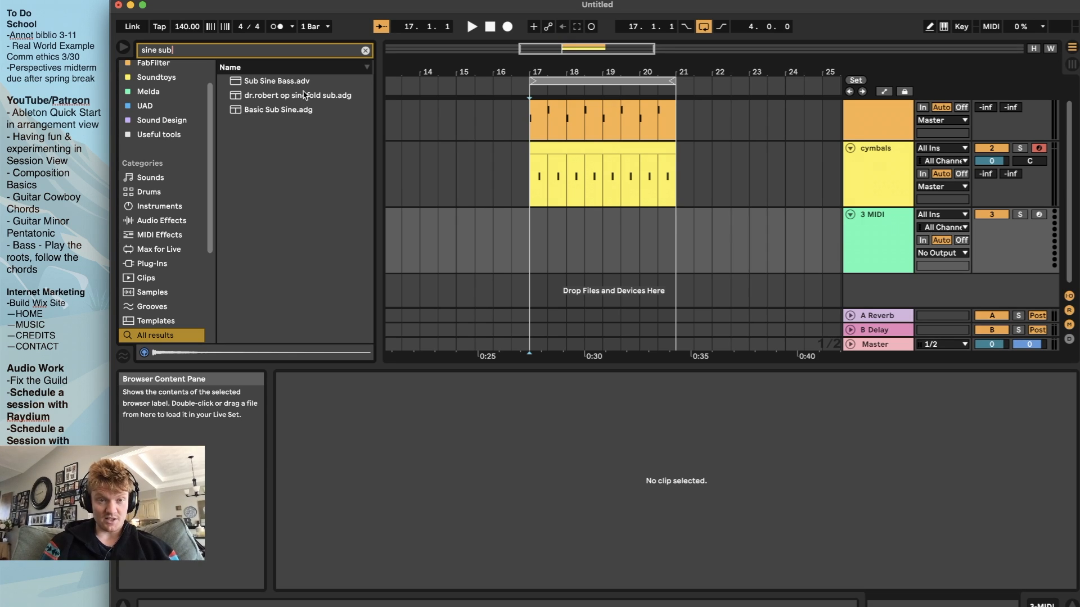
left_click_drag(271, 85, 610, 241)
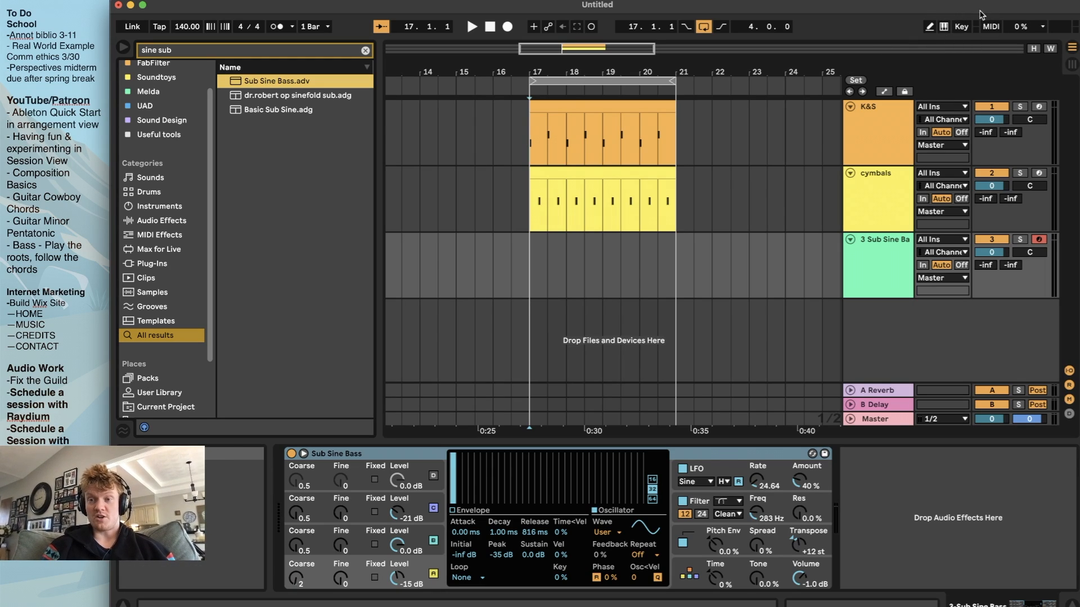
Enable the computer MIDI keyboard, lower its octave to C0 to D1 and play test notes on Sub Sine Bass
left_click(943, 28)
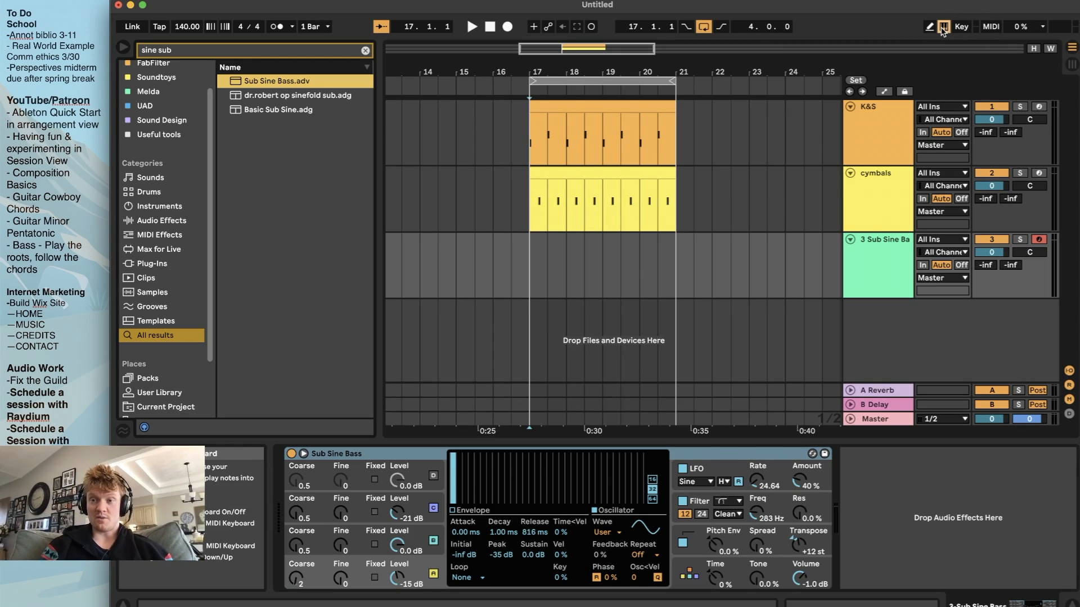
key("a")
key("z")
key("a")
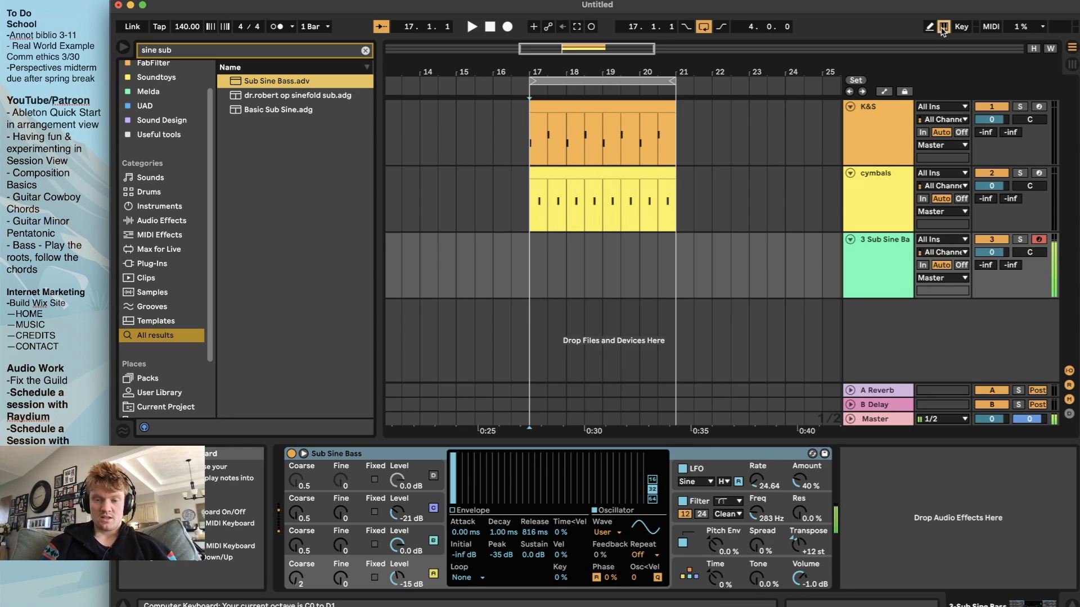
left_click(850, 269)
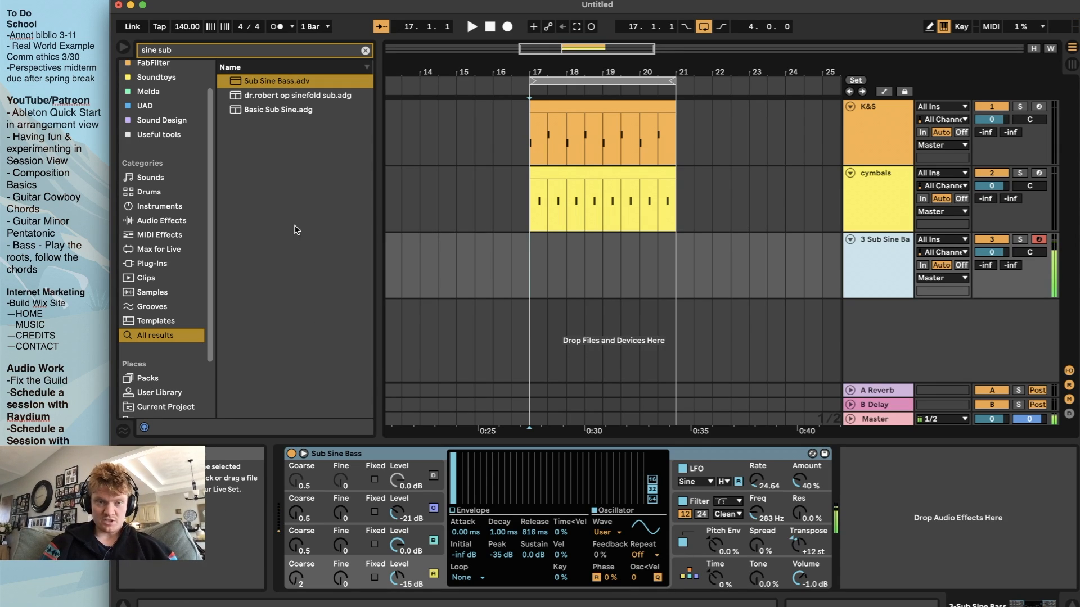
Replace the bass instrument with Basic Sub Sine.adg and set its Glide to 78.7 ms while playing test notes
double_click(286, 111)
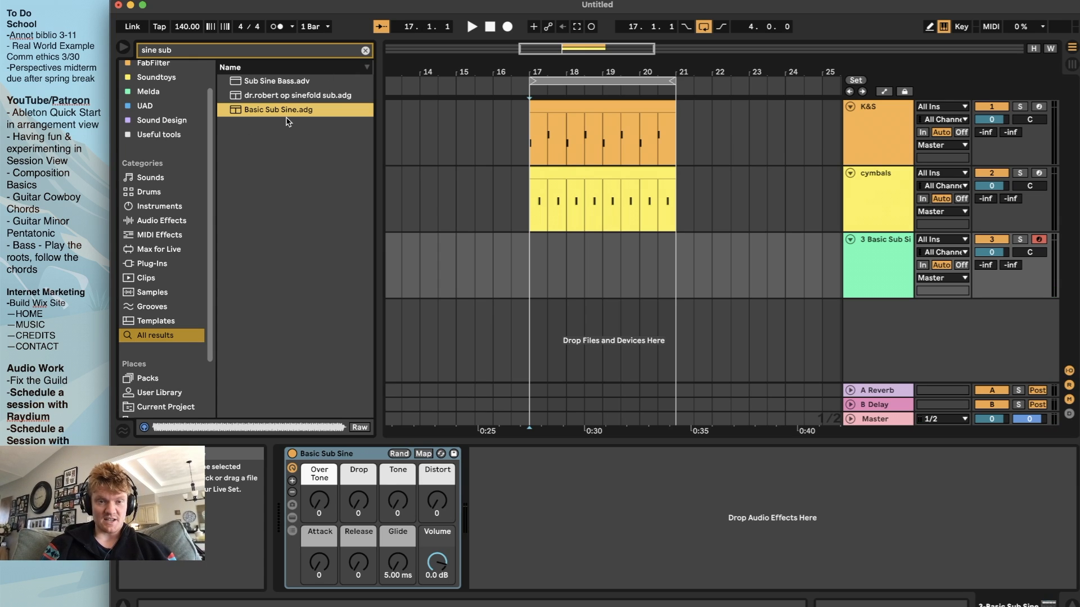
left_click(513, 538)
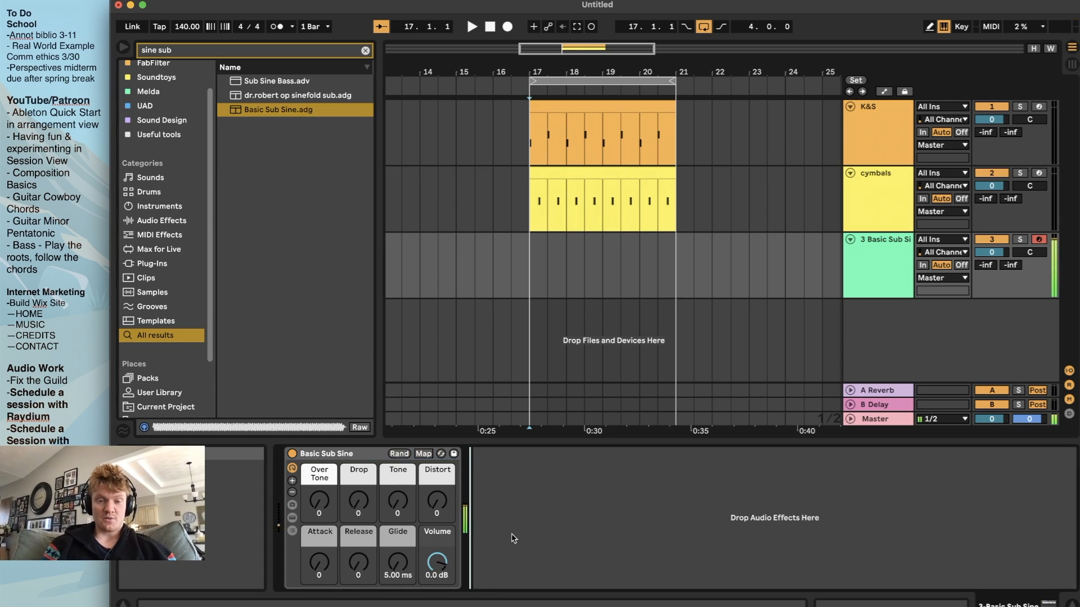
left_click_drag(319, 501, 439, 506)
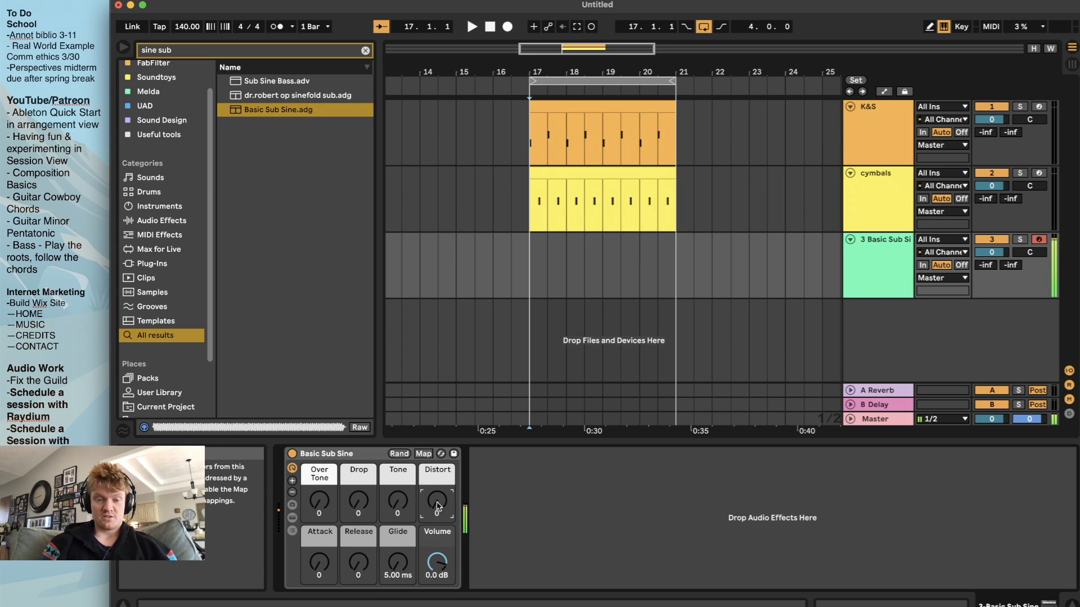
left_click_drag(381, 568, 382, 559)
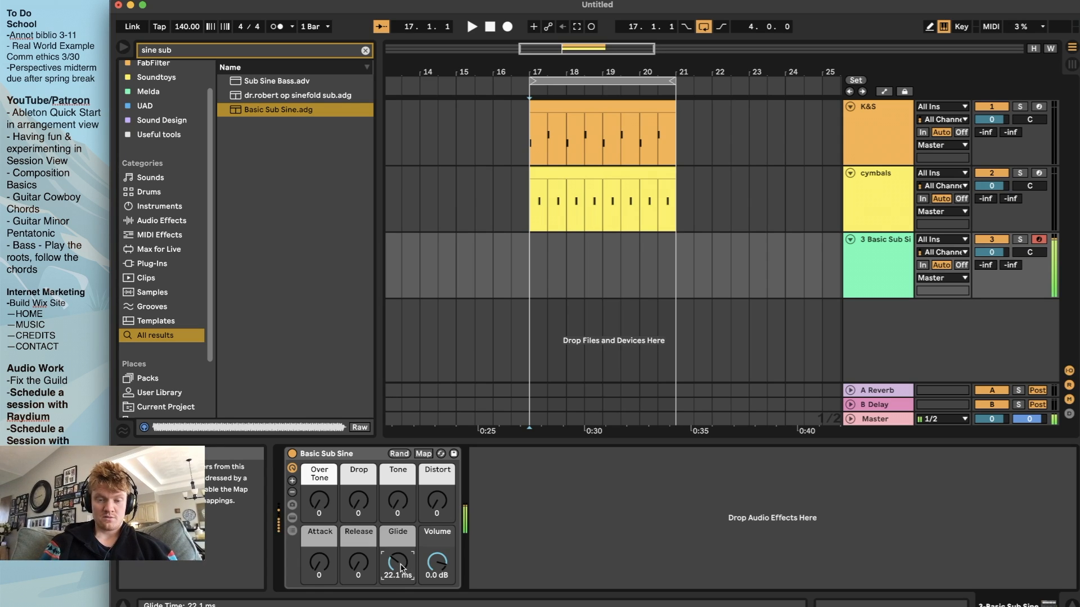
mouse_move(388, 563)
left_mouse_down()
mouse_move(388, 548)
mouse_move(403, 560)
left_mouse_up()
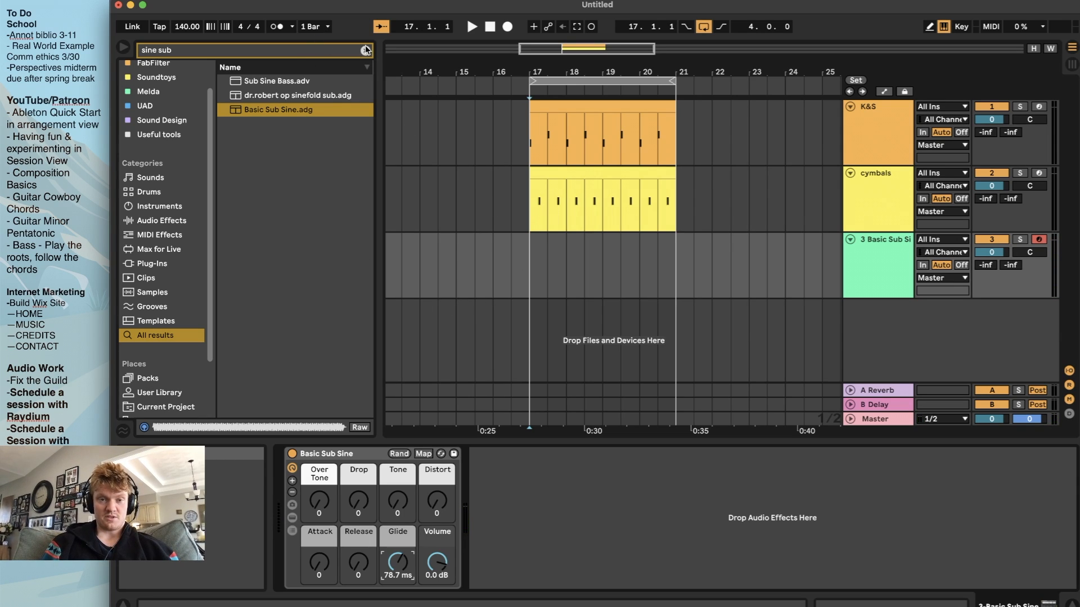
Switch the bass track briefly to Sub Sine Bass, reload Basic Sub Sine.adg and play a test note
double_click(289, 83)
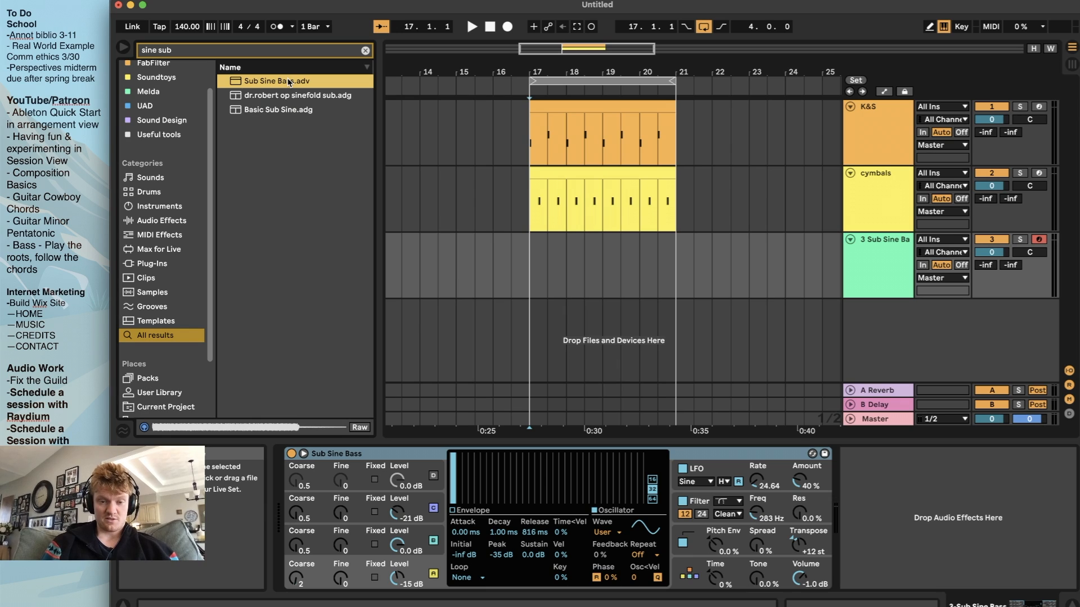
double_click(297, 111)
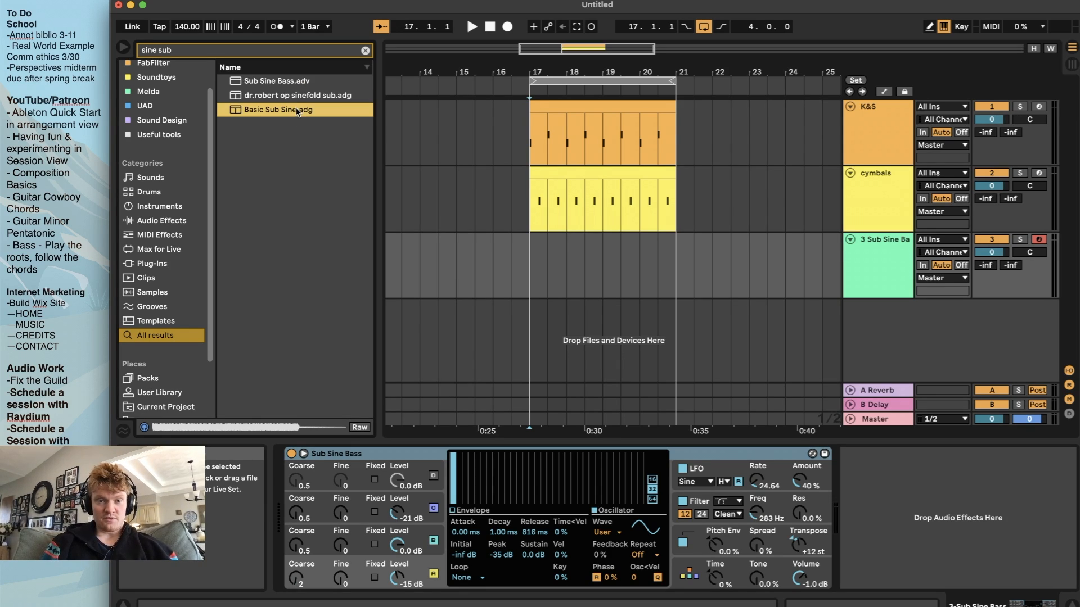
key("a")
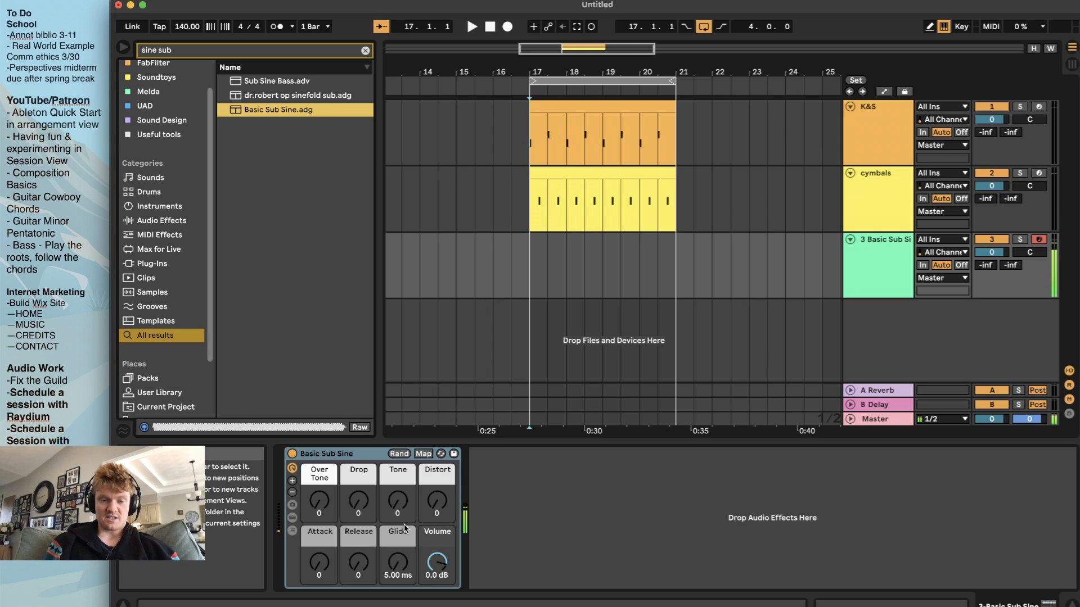
Set Basic Sub Sine's Over Tone to 46, Volume to -6.912 dB, Distort to 13 and Glide to 61.0 ms
left_click_drag(319, 500, 319, 475)
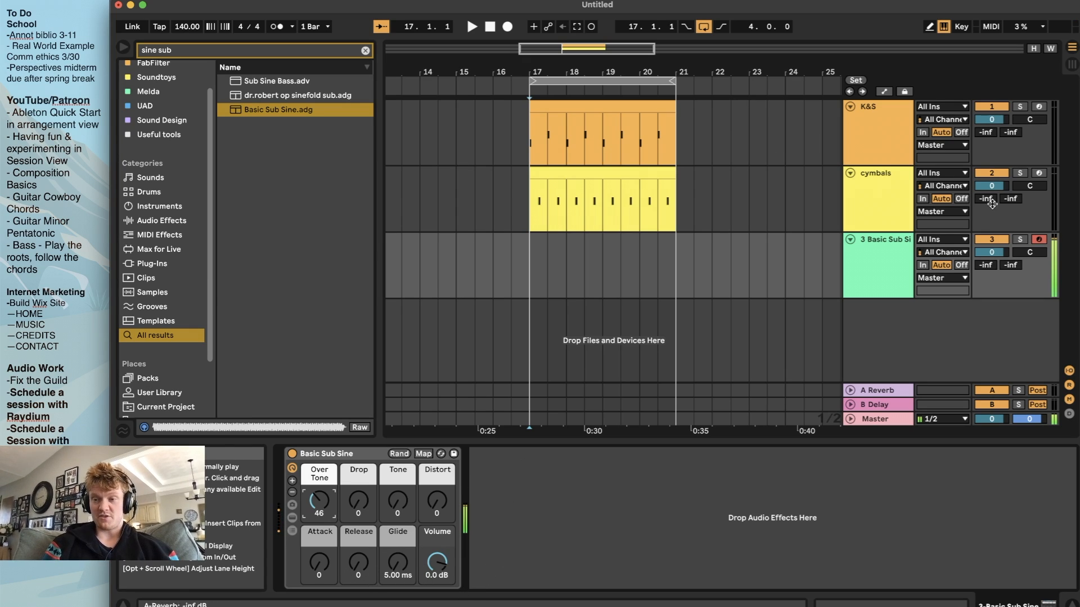
left_click_drag(437, 562, 437, 574)
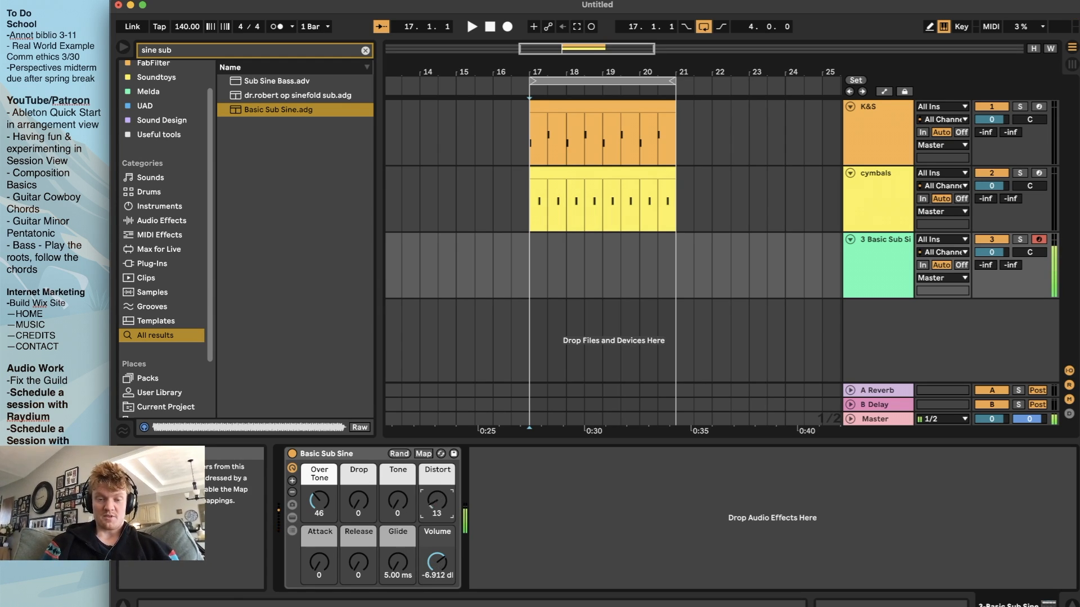
left_click_drag(439, 509, 439, 516)
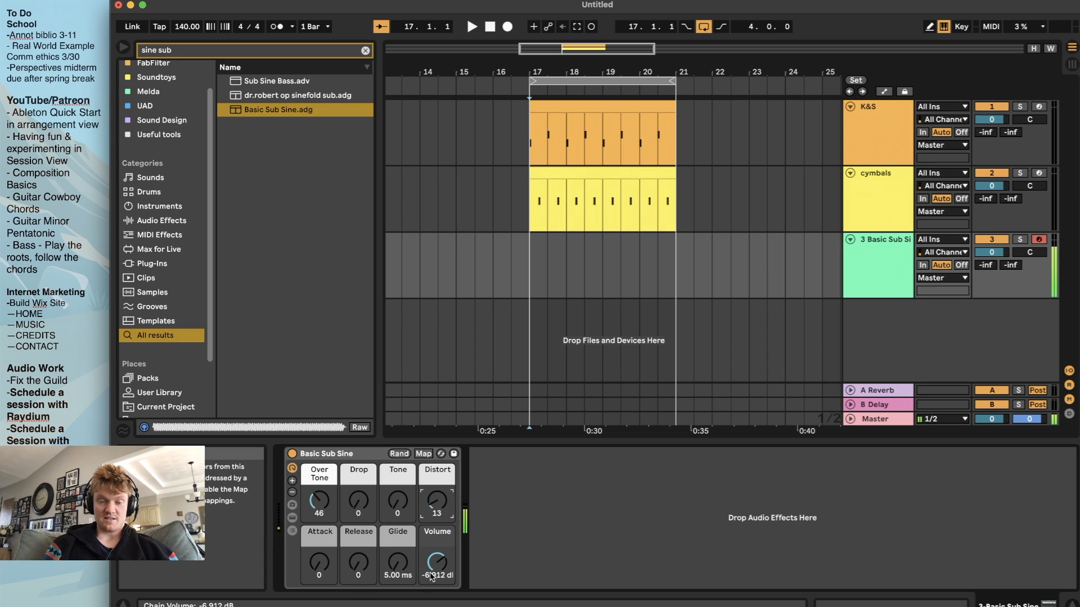
mouse_move(405, 564)
left_mouse_down()
mouse_move(405, 544)
mouse_move(398, 568)
left_mouse_up()
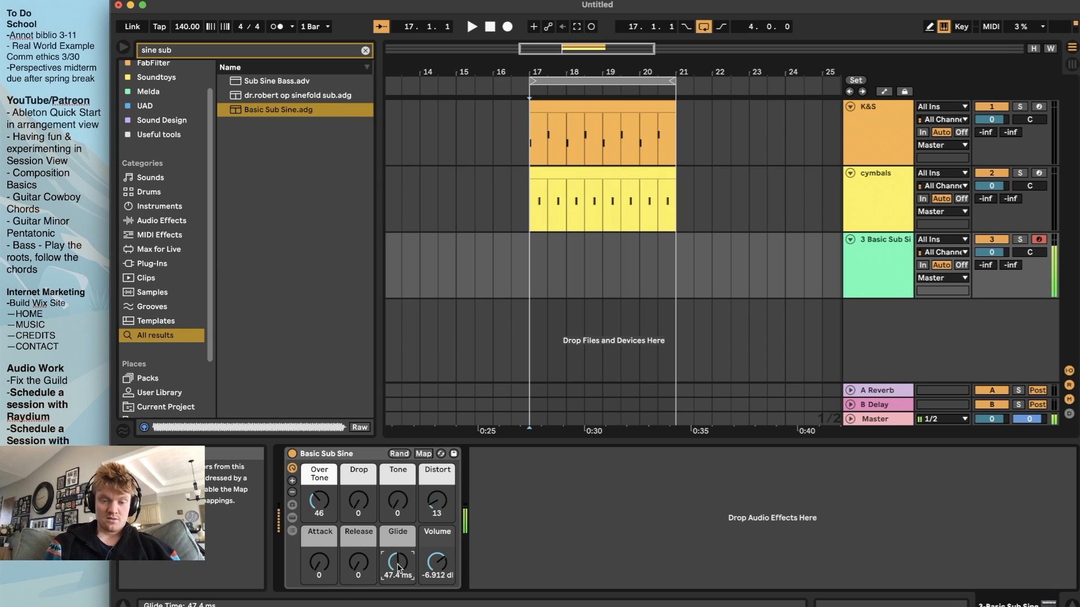
left_click_drag(397, 568, 398, 564)
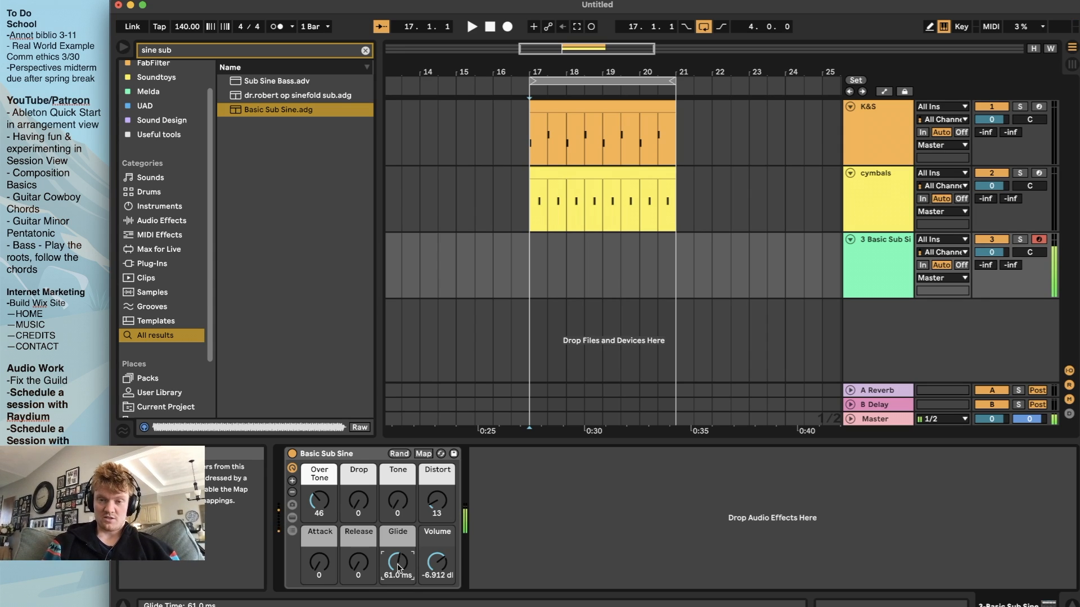
Create an empty two-bar MIDI clip from bar 17 to bar 19 on the Basic Sub Sine track
scroll(529, 278, "up", 3)
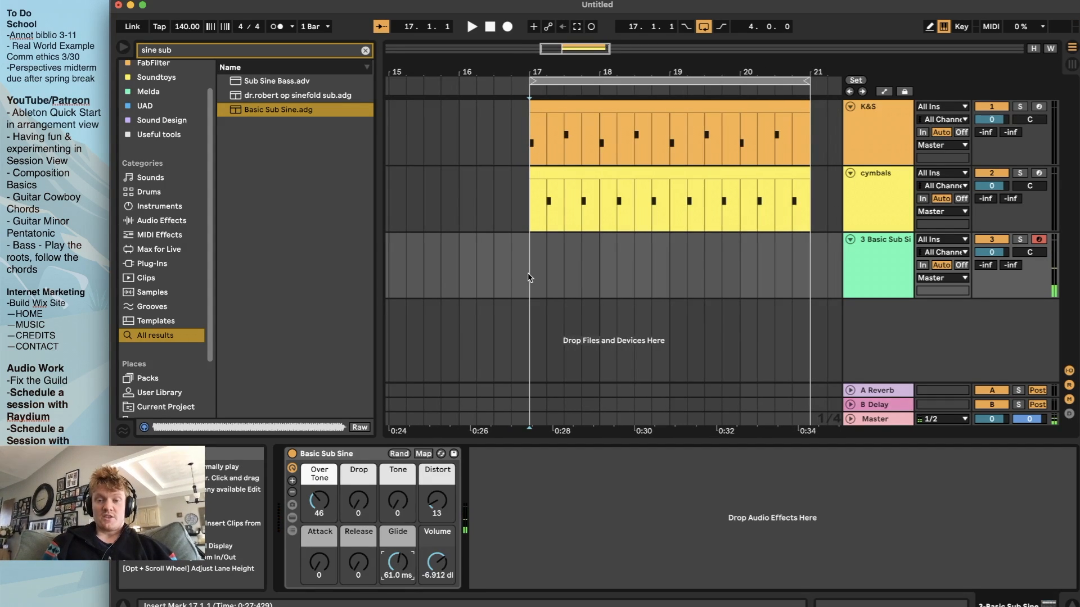
scroll(566, 275, "right", 1)
scroll(565, 276, "right", 3)
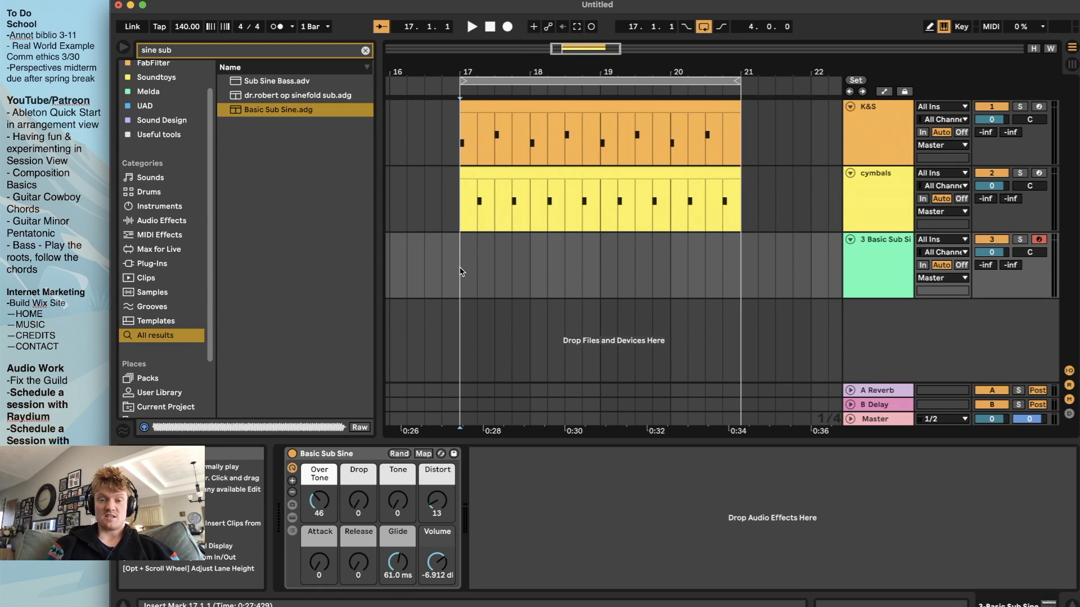
left_click_drag(461, 271, 582, 269)
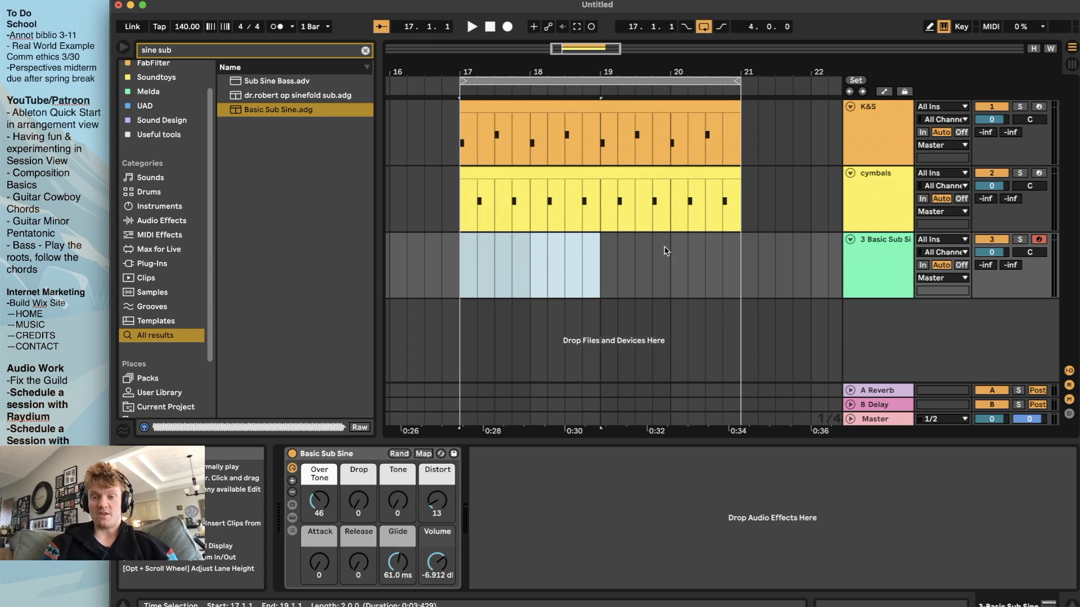
key("super+shift+m")
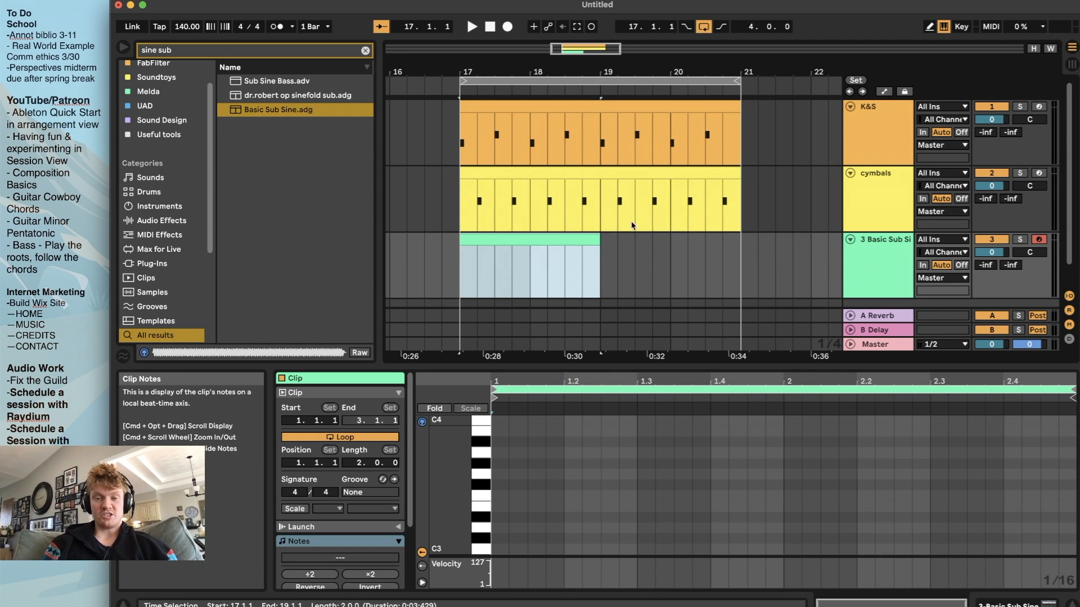
Enlarge the note editor for the empty bass clip so the C2 to C3 range has more room
left_click_drag(608, 266, 731, 262)
left_click(464, 264)
left_click(473, 239)
left_click_drag(600, 353, 600, 283)
scroll(570, 510, "down", 1)
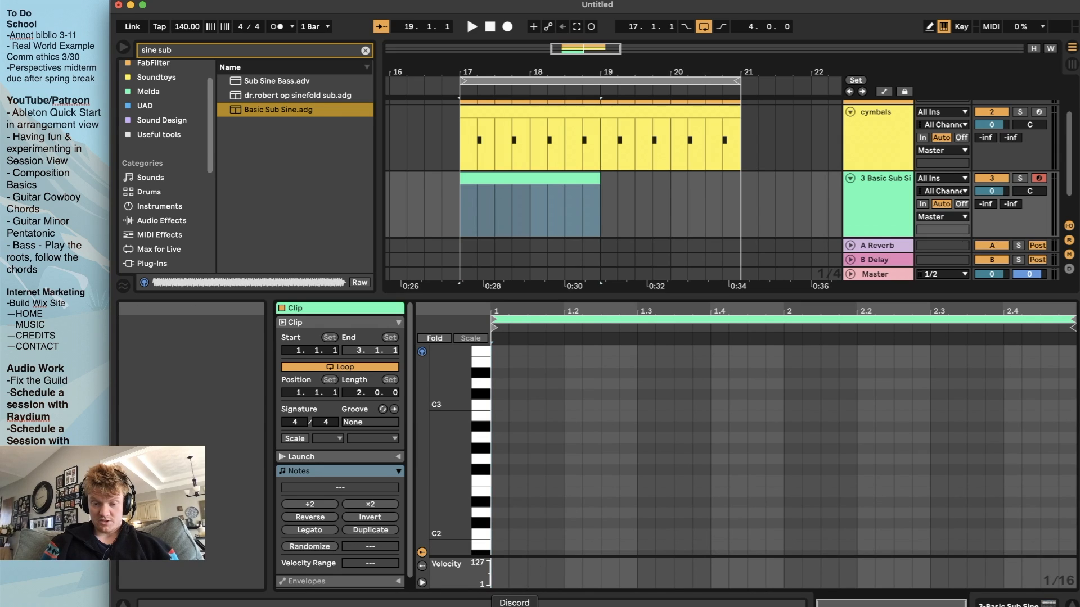
Switch to Streamlabs Desktop to check the recording and dismiss its window again
left_click(472, 605)
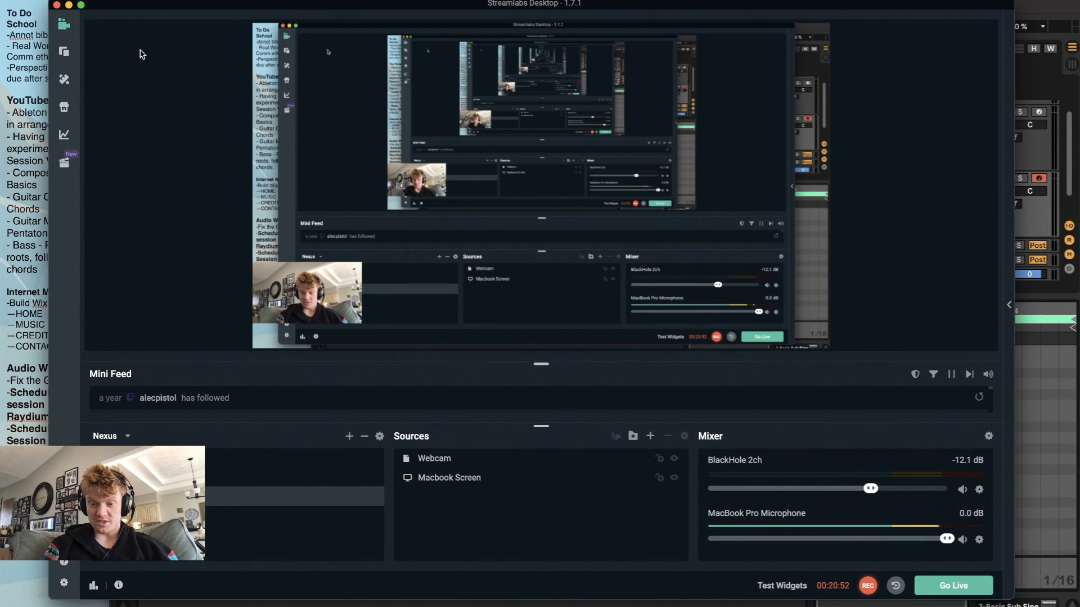
left_click(68, 4)
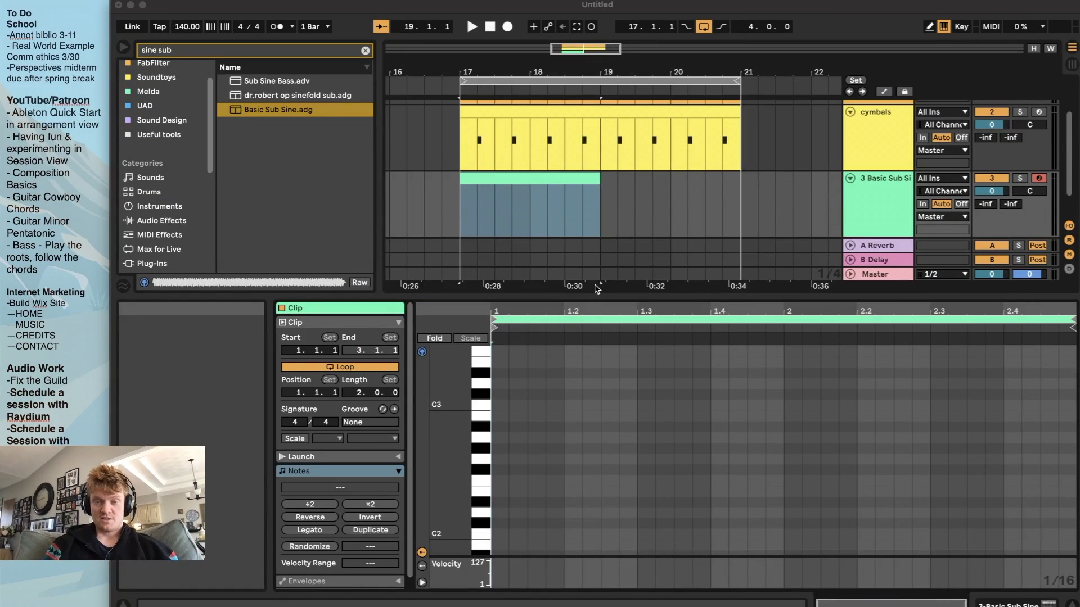
Add a sixteenth note on A2 at the start of the bass clip and lower it three octaves to A-1
scroll(619, 205, "down", 2)
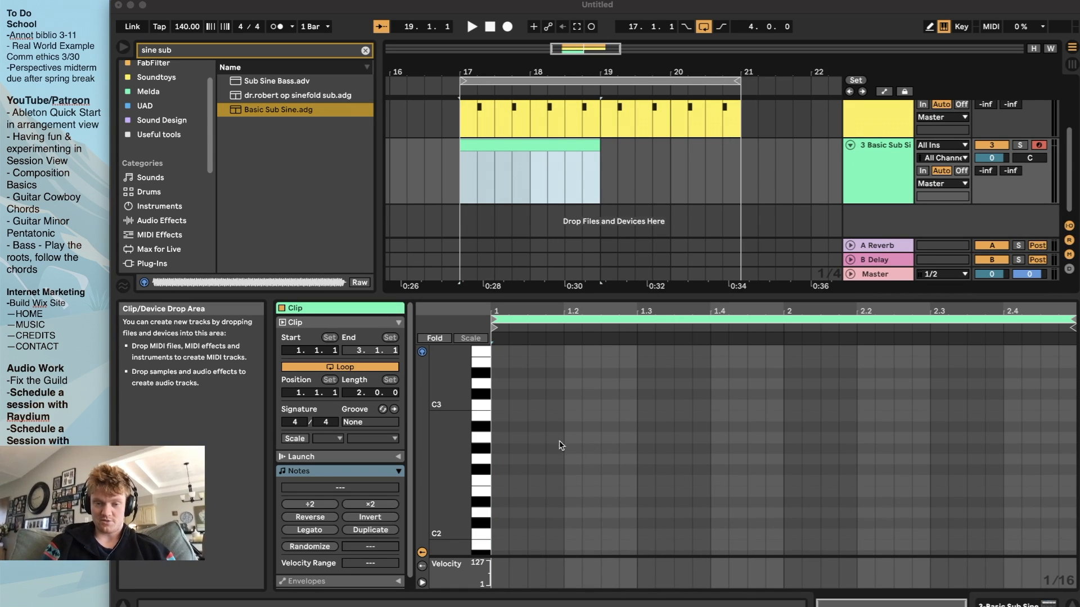
scroll(506, 488, "down", 1)
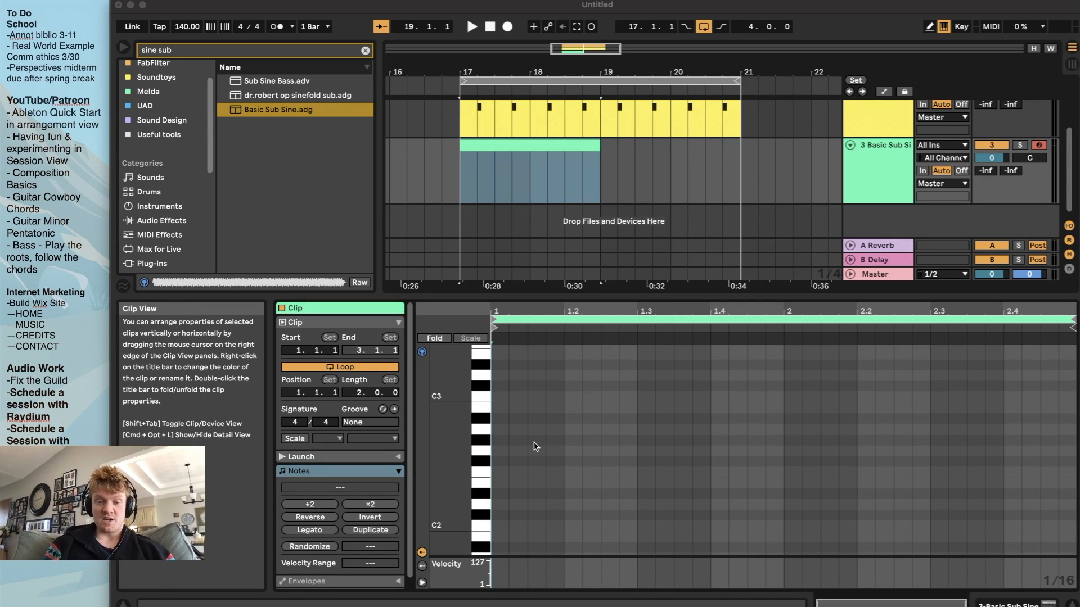
scroll(521, 477, "down", 2)
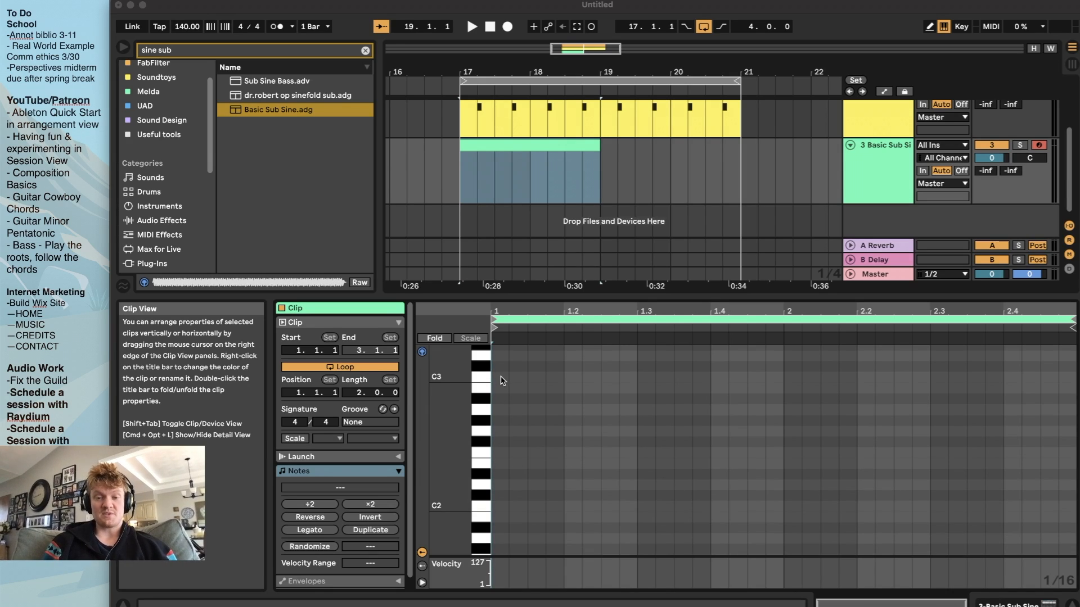
scroll(502, 380, "up", 1)
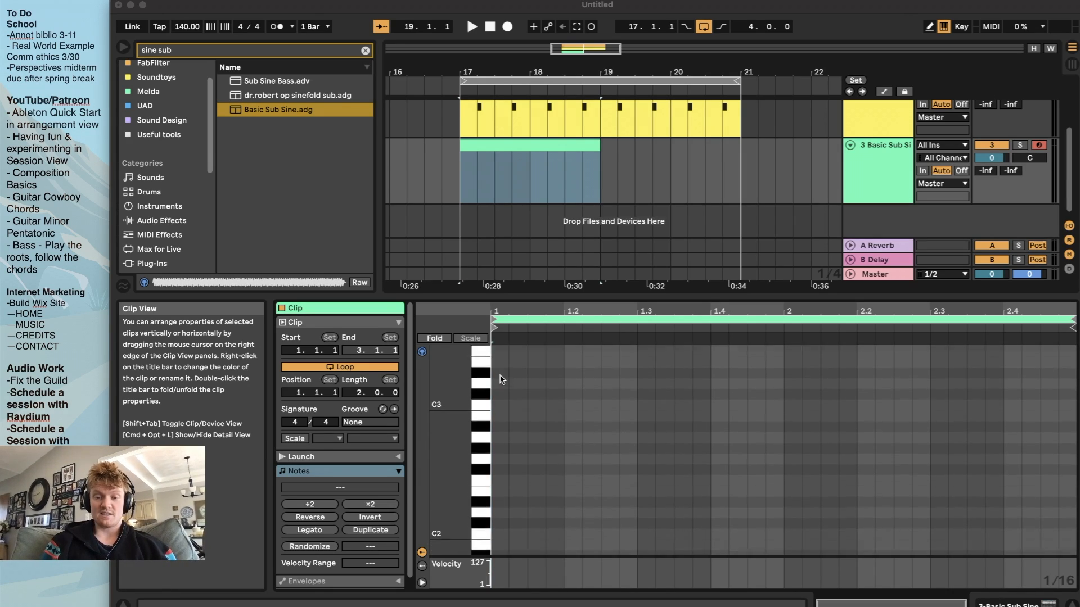
scroll(502, 380, "down", 2)
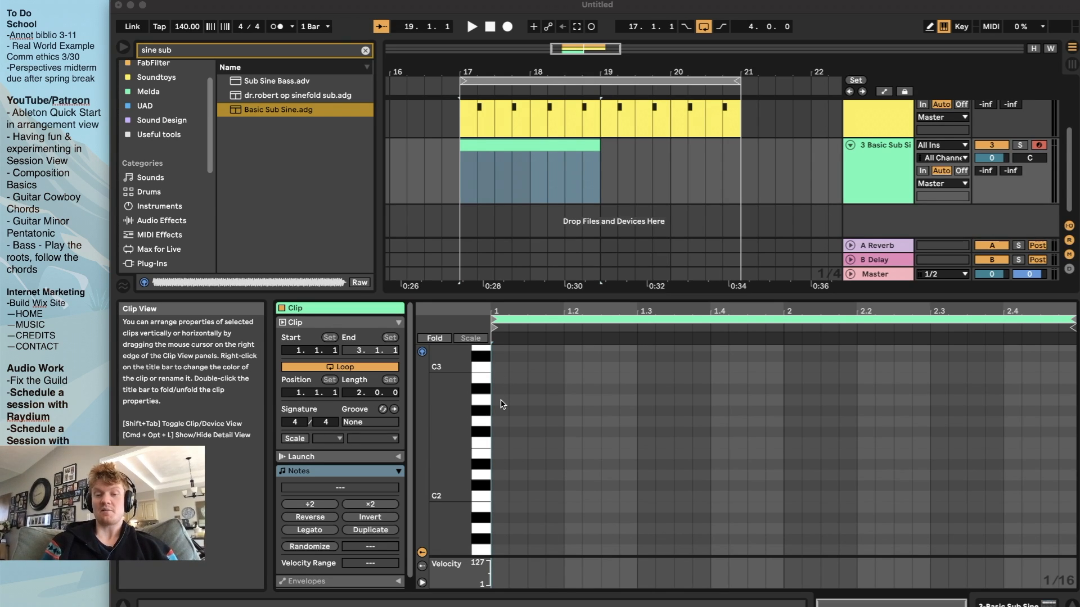
double_click(502, 401)
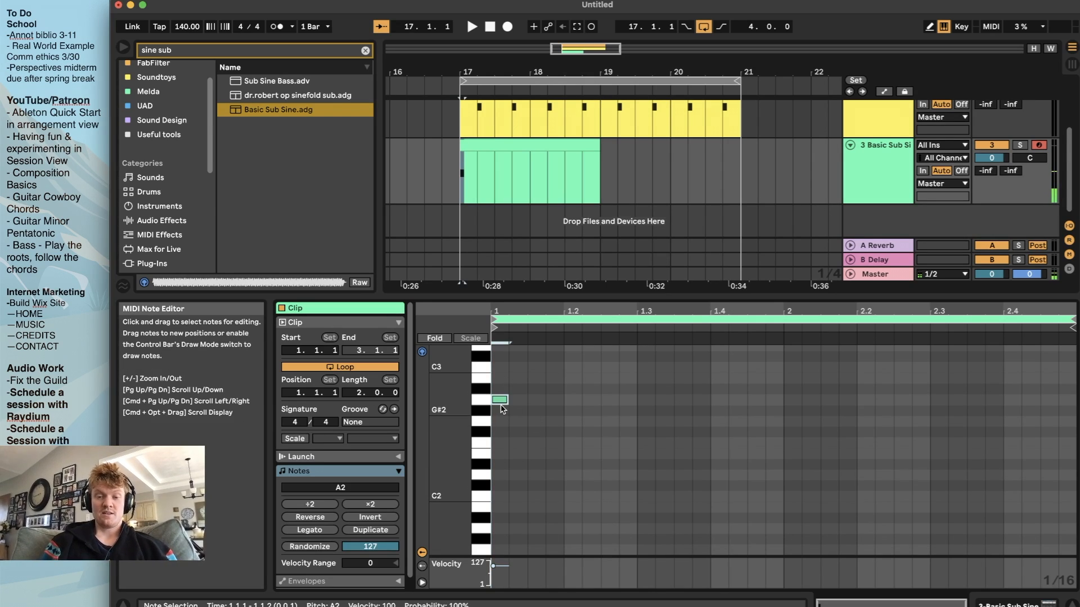
key("shift+Down")
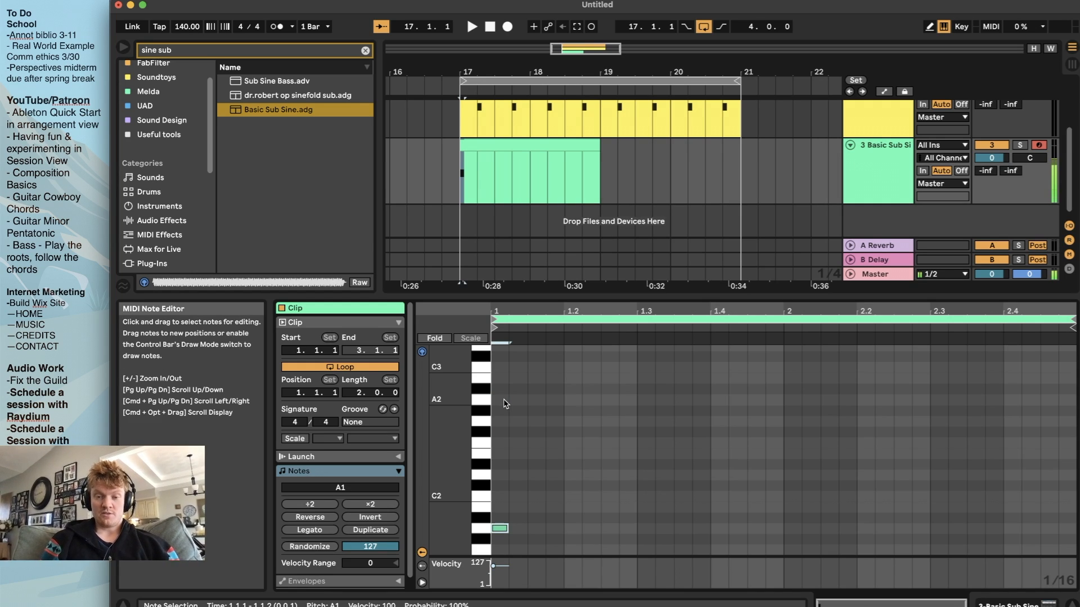
key("shift+Down")
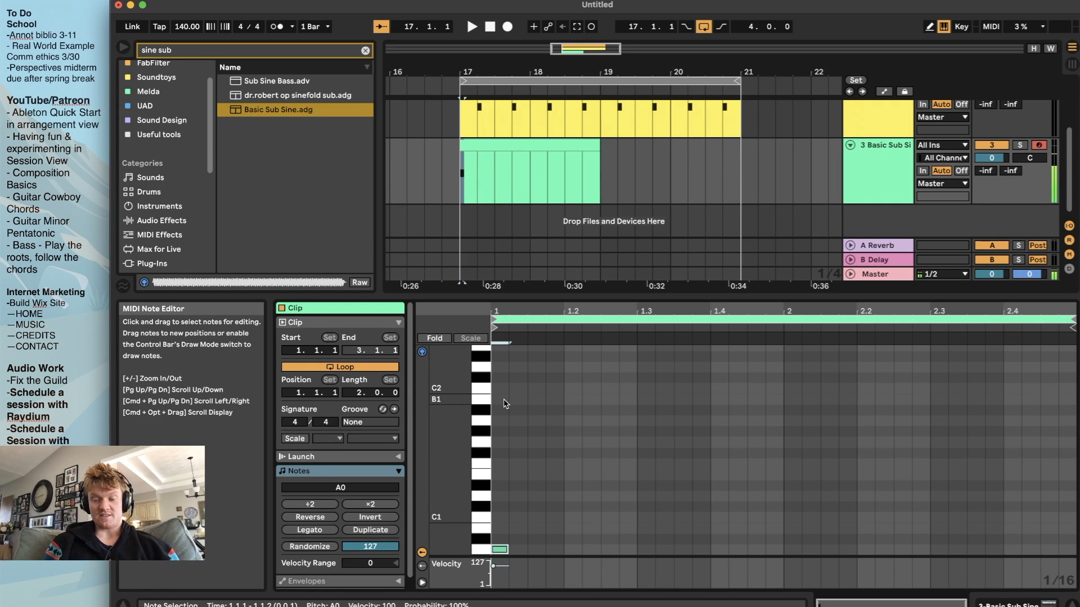
key("shift+Down")
Play the first bass note at A-1 and at A0 to compare the octaves, ending on A-1
key("space")
key("space")
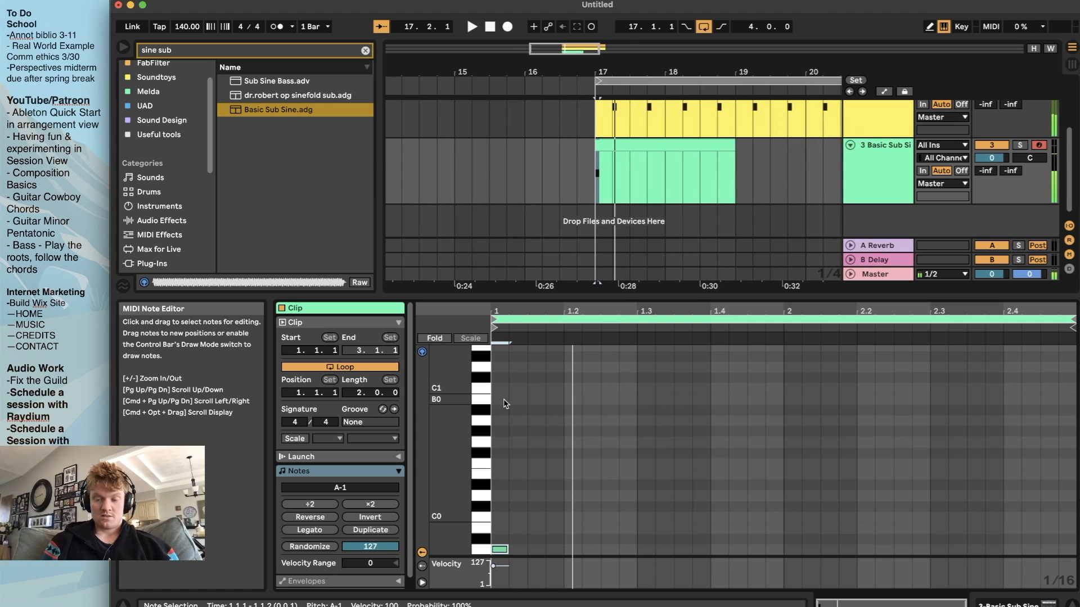
key("shift+Up")
key("space")
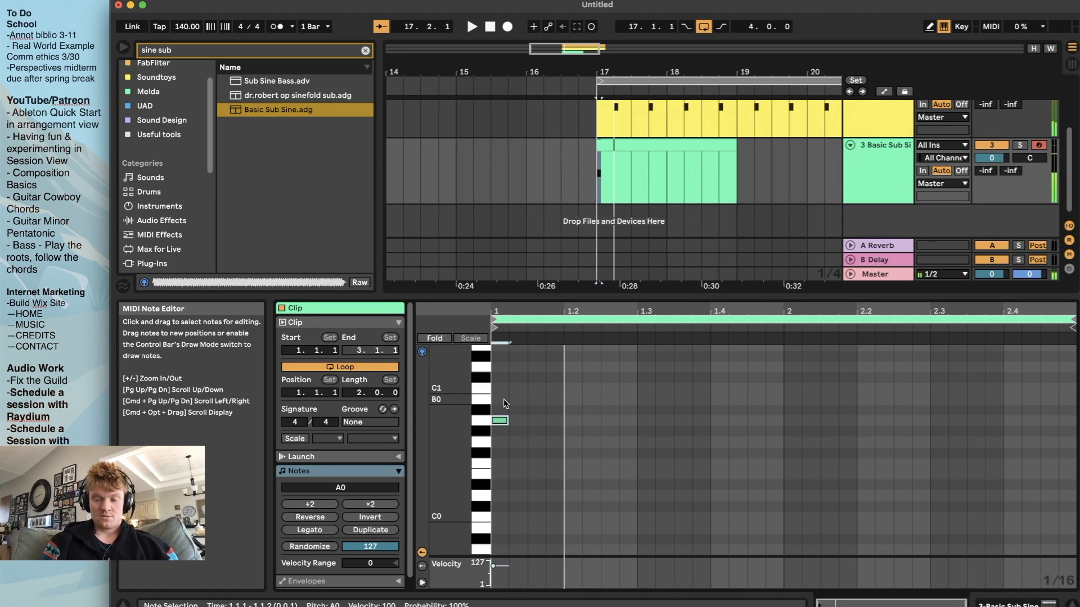
key("shift+Down")
key("space")
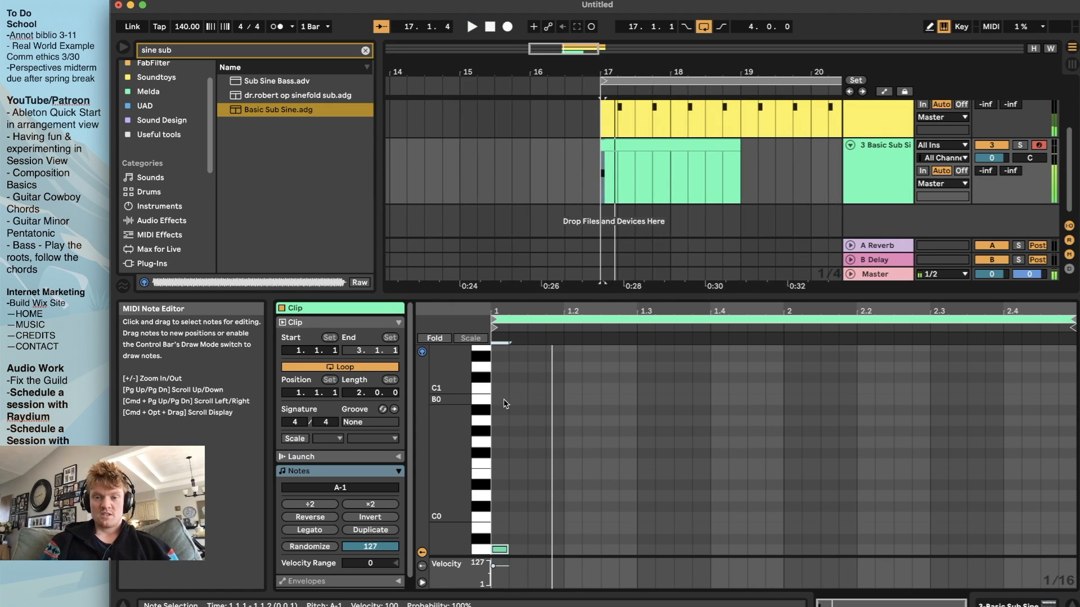
Extend the A-1 note at the clip's start to one full beat, ending at 1.2, and play it back
scroll(504, 506, "down", 2)
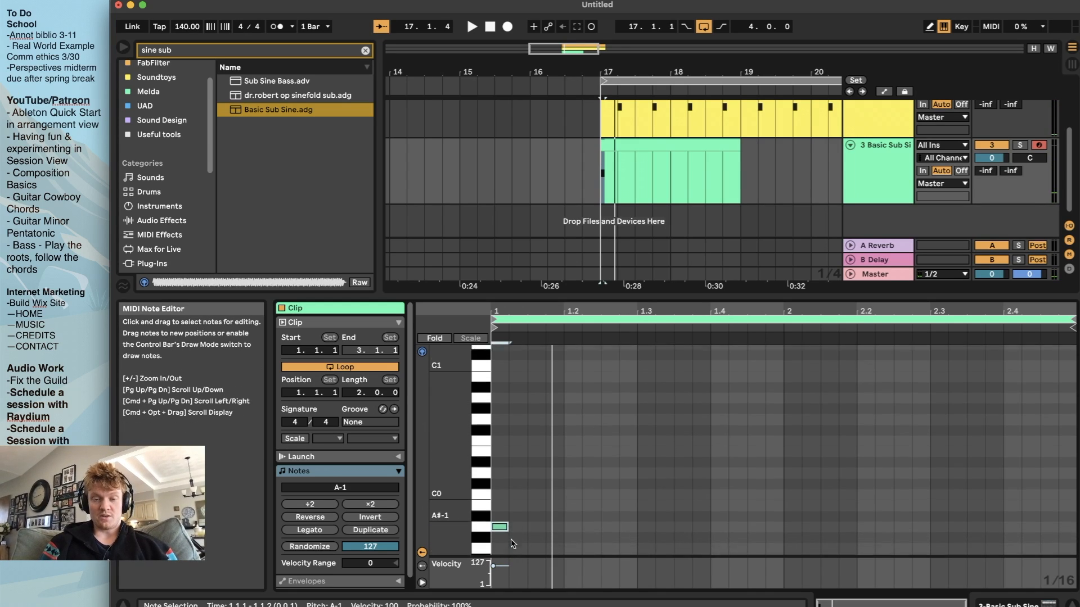
left_click_drag(507, 511, 562, 512)
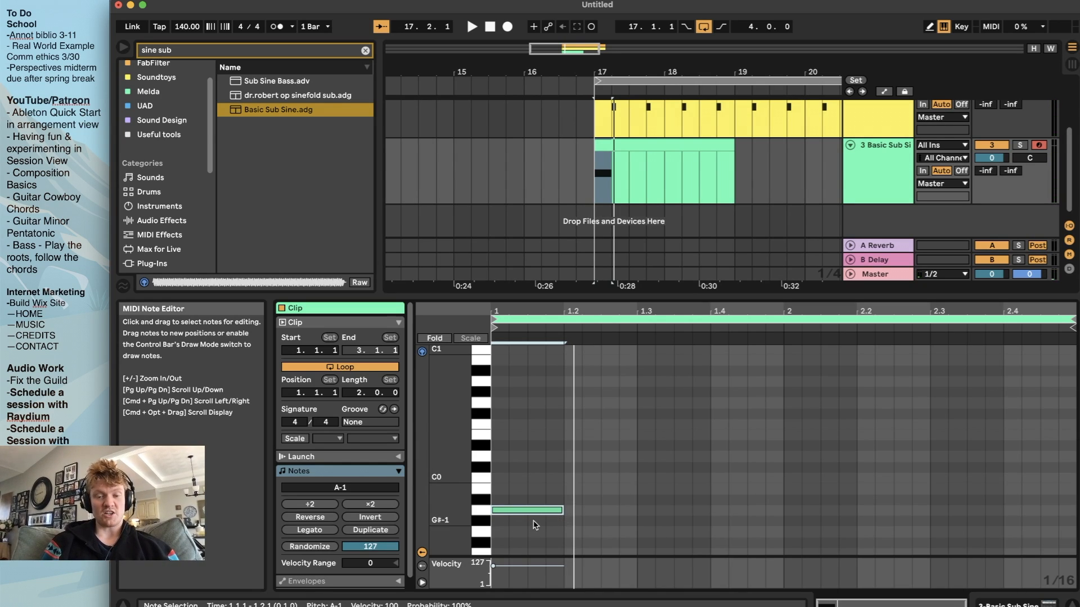
key("space")
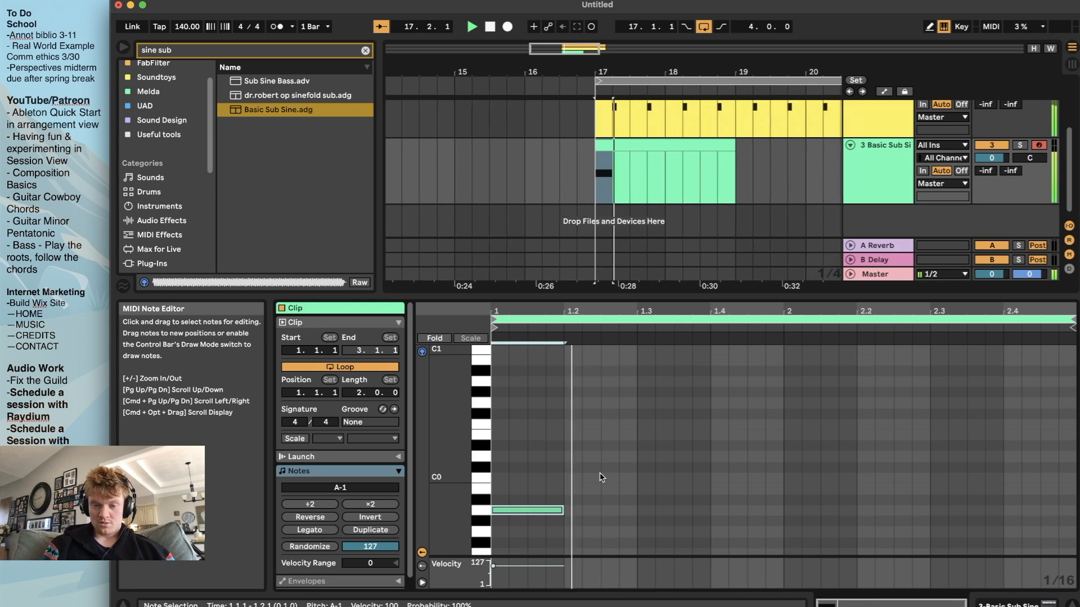
Add a second A-1 note from 1.2.3 to 1.3 and play the pattern
double_click(609, 510)
left_click_drag(618, 510, 636, 511)
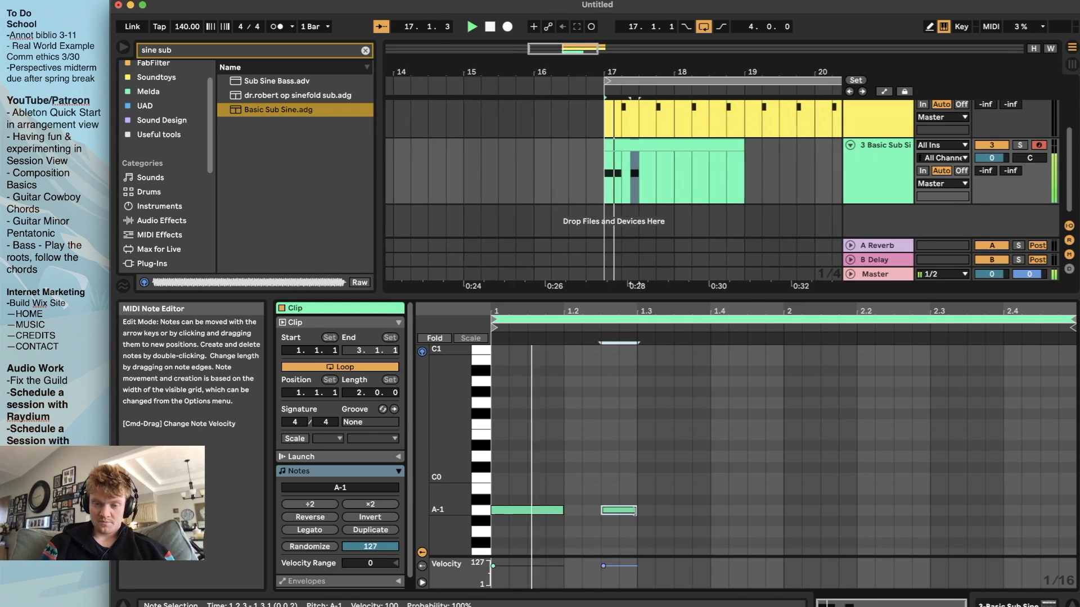
key("space")
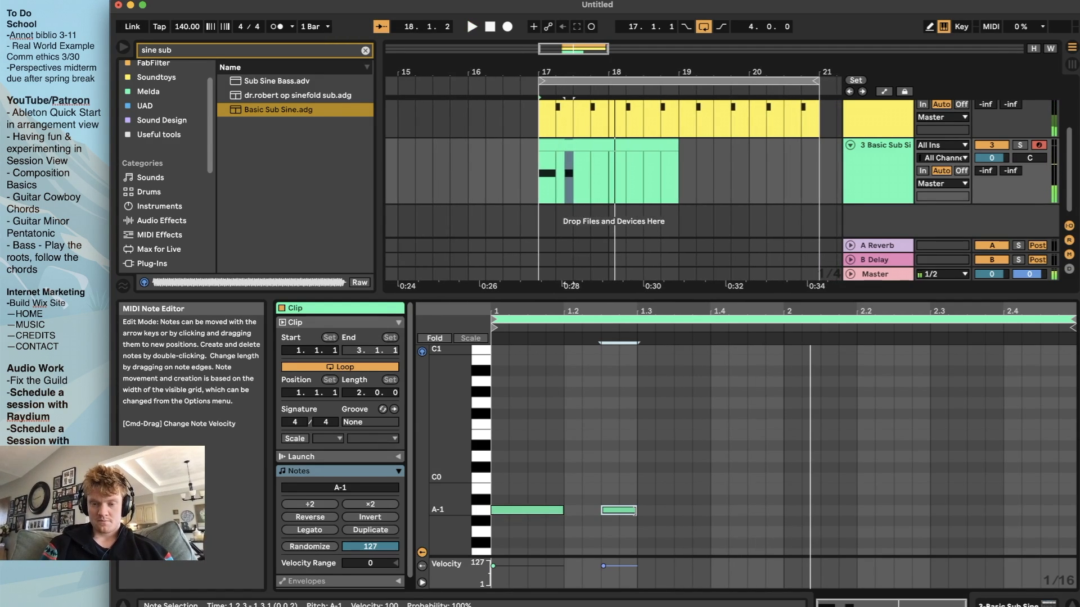
key("space")
key("space")
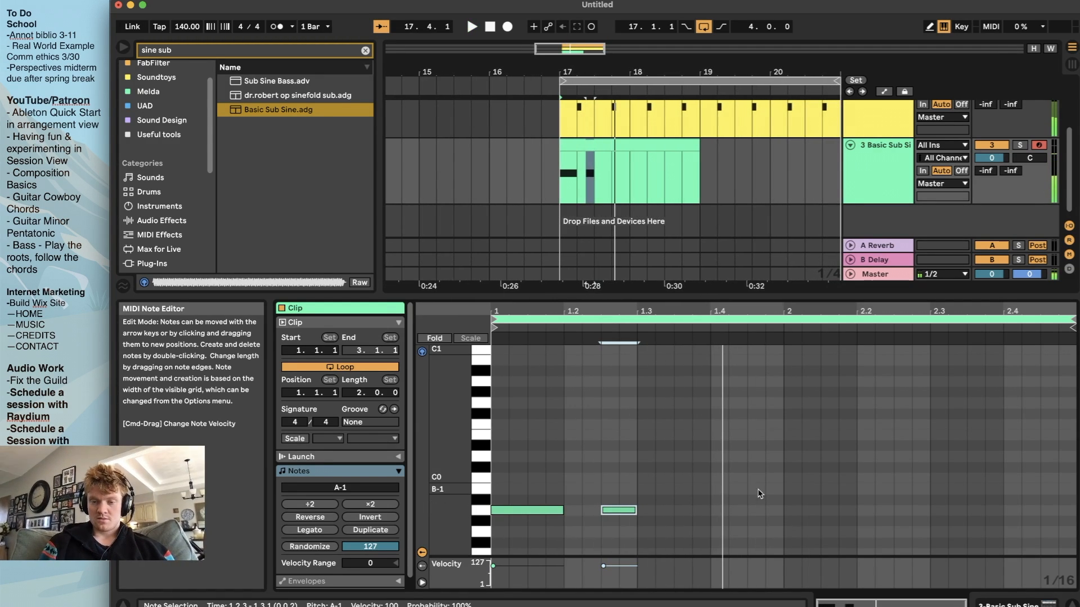
Add a note at 1.4, raise it one octave to A0, extend it to bar 2 and play the pattern
double_click(713, 512)
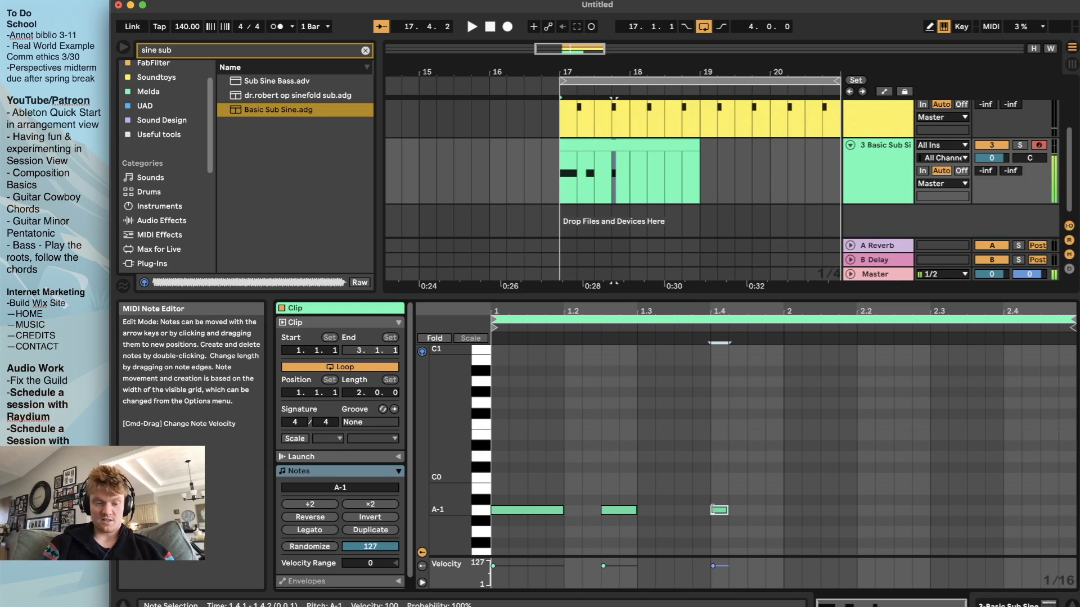
key("shift+Up")
key("space")
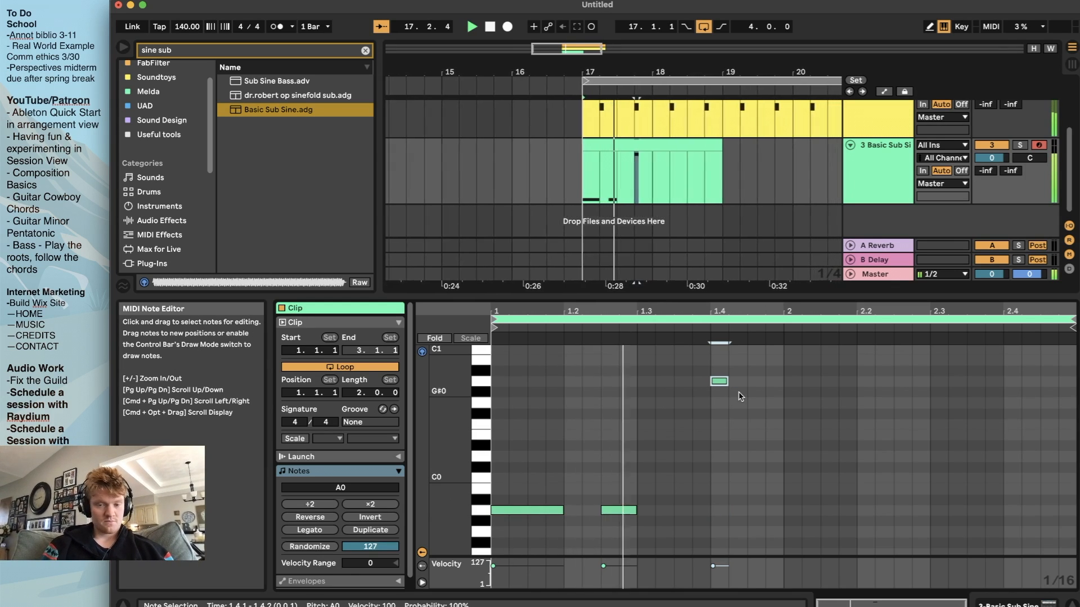
key("space")
left_click_drag(727, 381, 780, 383)
key("space")
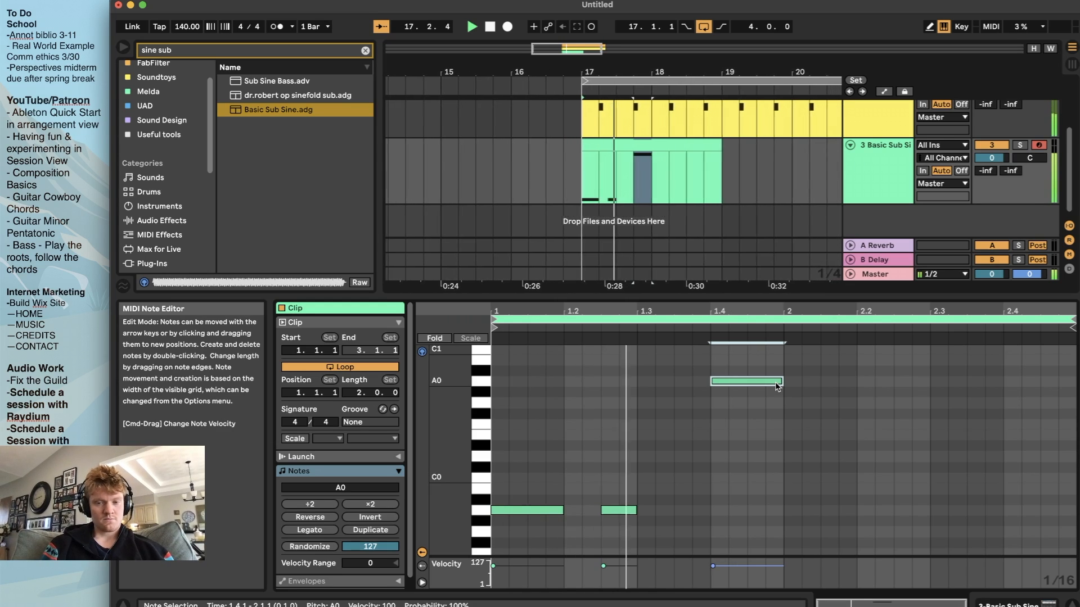
key("space")
Add sixteenth A0 notes at 2.1.1, 2.1.3, 2.2.1 and 2.2.3 and play the bass line
double_click(793, 382)
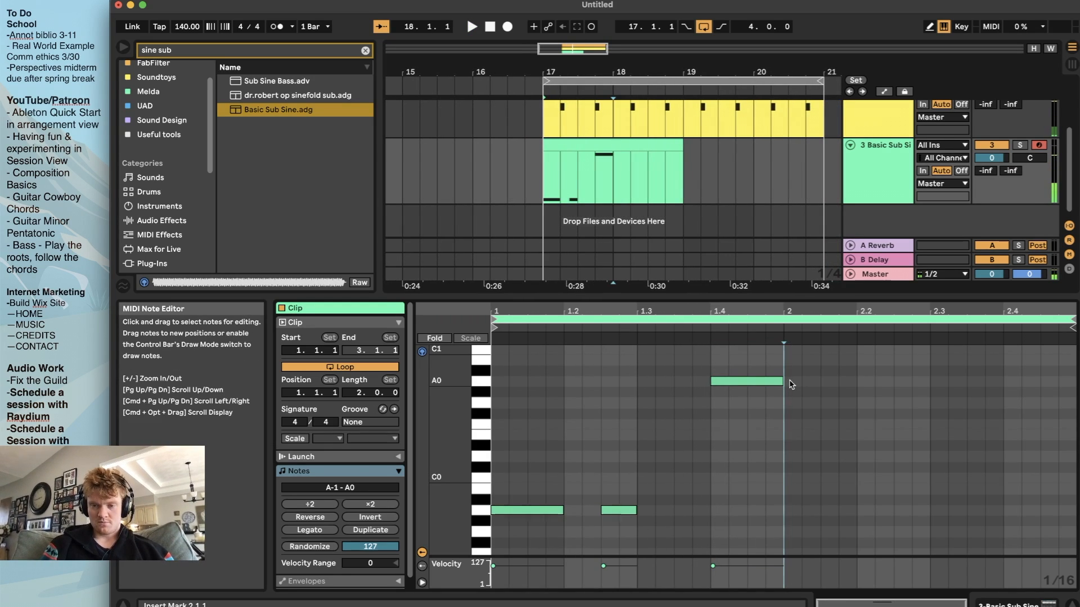
double_click(829, 382)
double_click(866, 382)
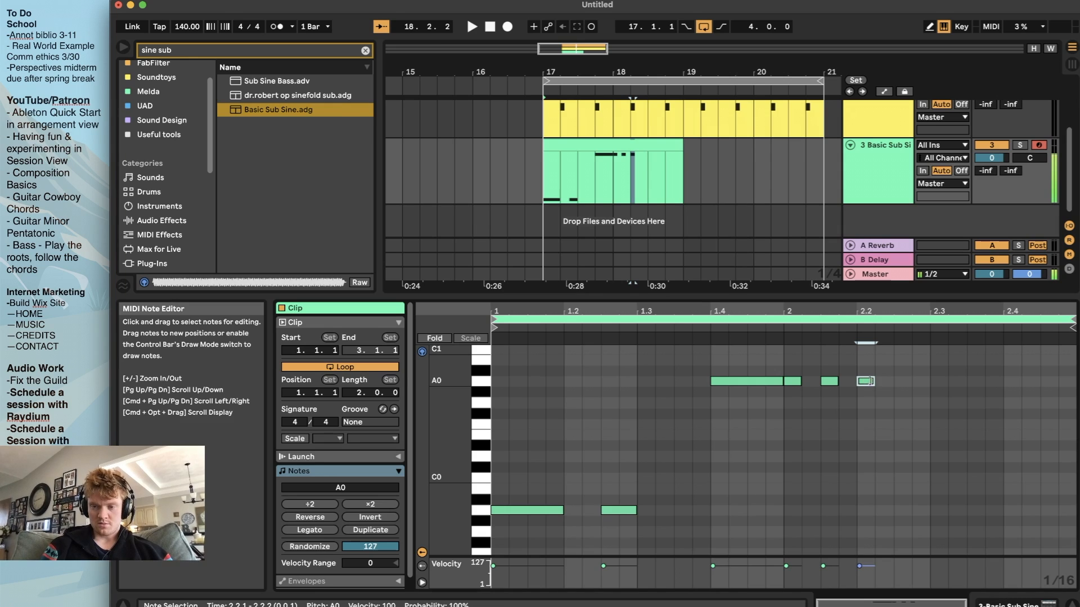
double_click(901, 382)
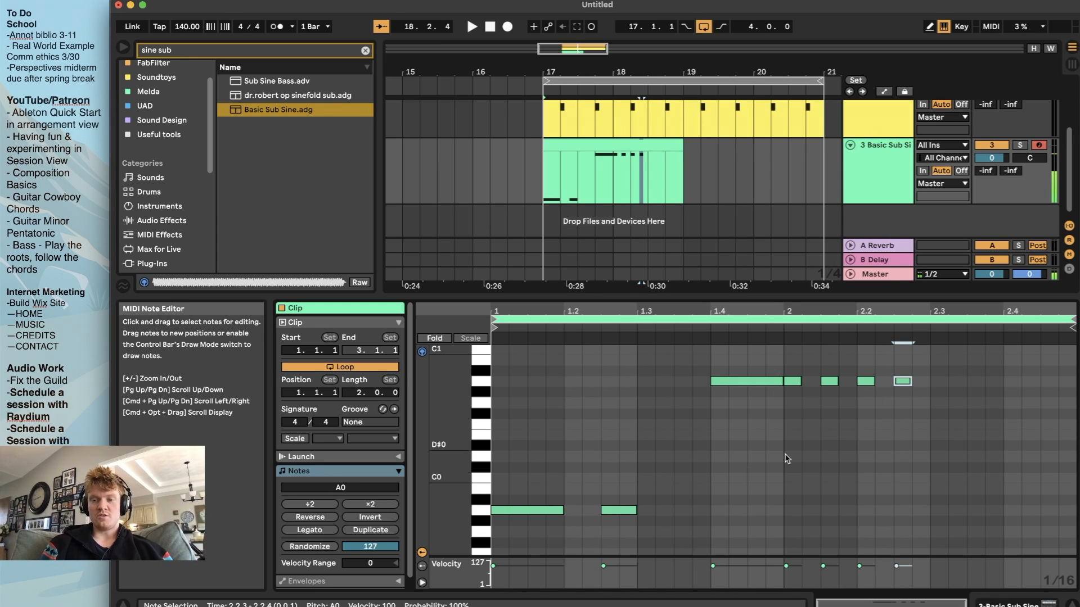
key("space")
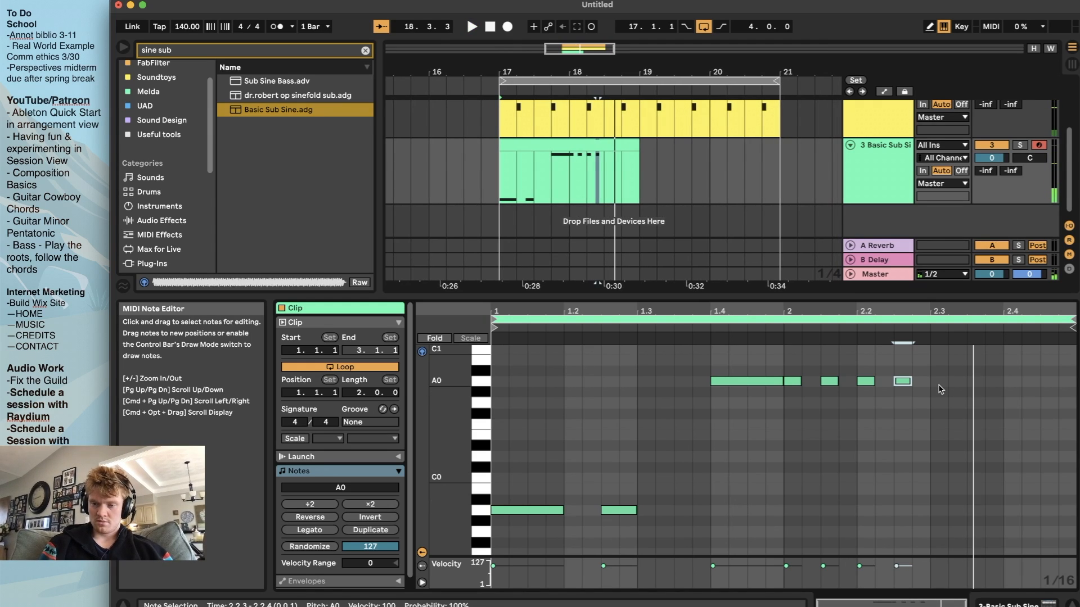
Continue the run with sixteenth A0 notes at 2.3.1 and 2.3.3 and play the bass line
double_click(939, 382)
double_click(976, 382)
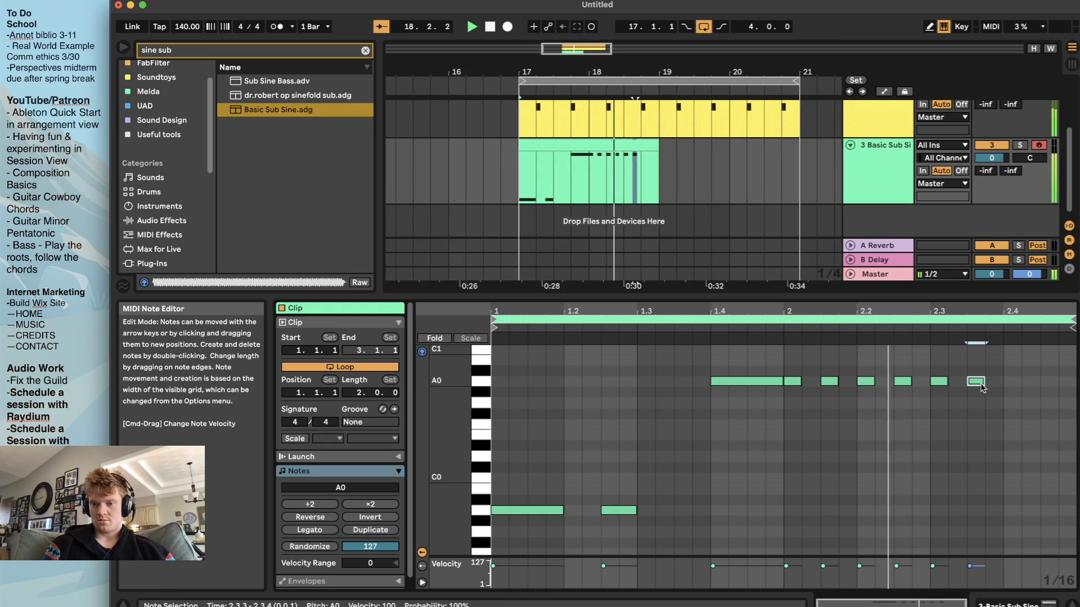
key("space")
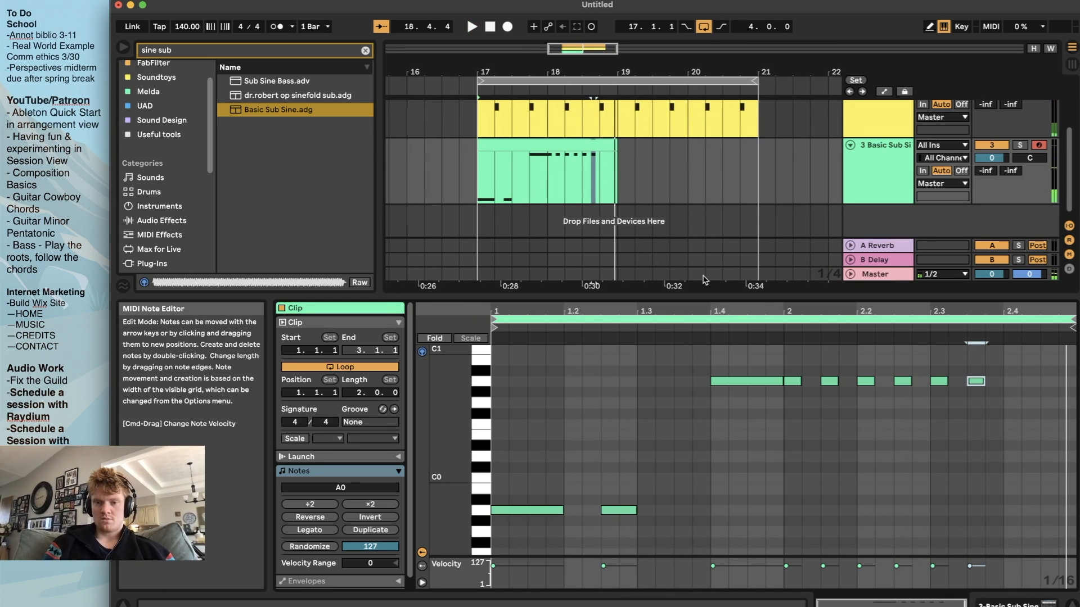
key("space")
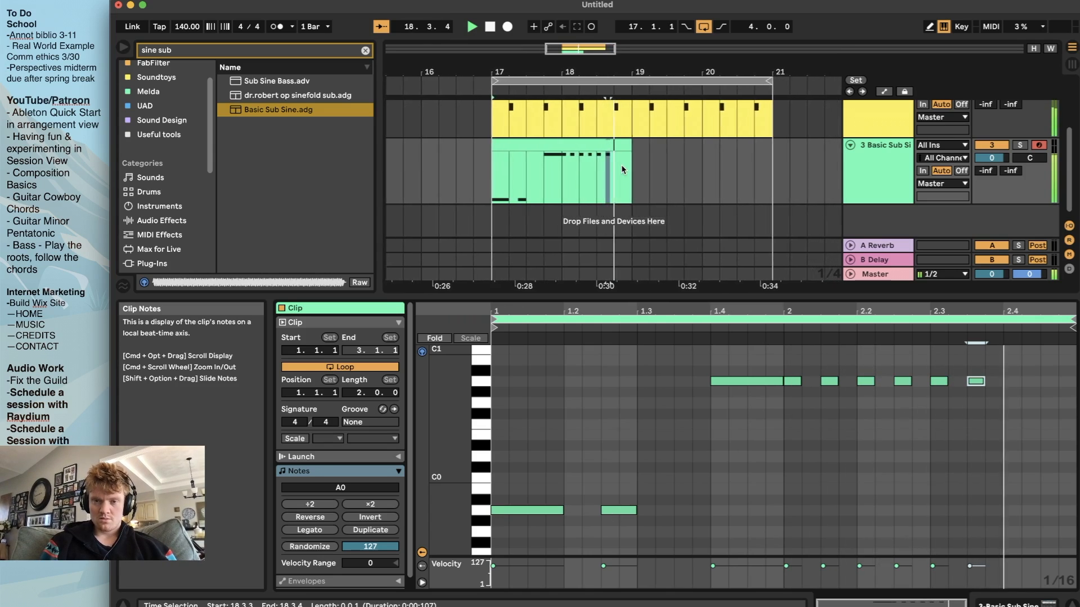
key("space")
Shorten the arrangement loop to two bars, from bar 17 to bar 19, and play the looped bass clip
left_click_drag(620, 166, 730, 176)
left_click(479, 164)
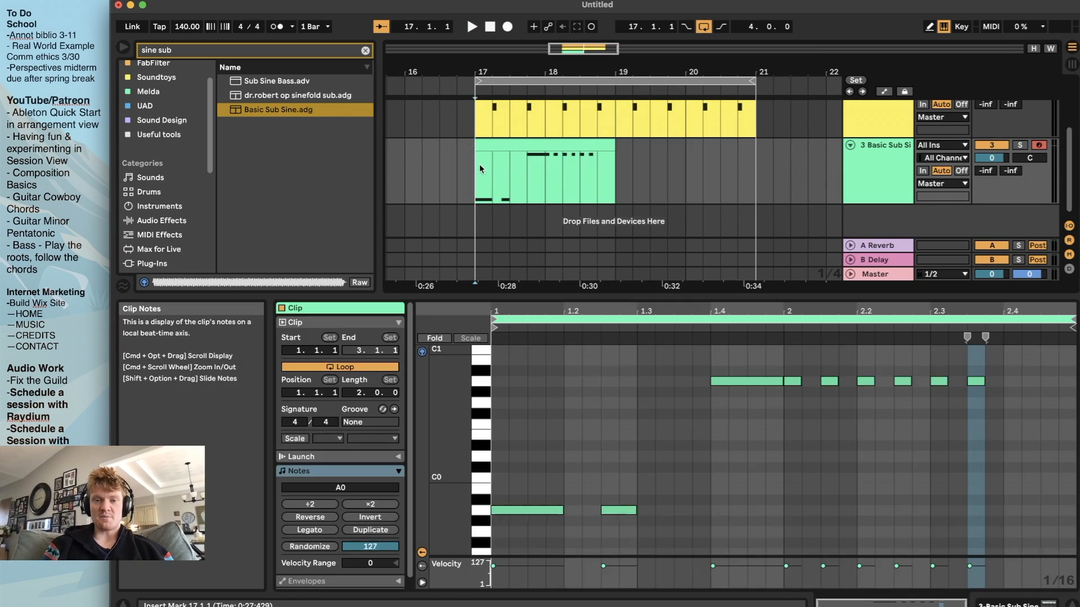
left_click_drag(754, 81, 608, 97)
key("space")
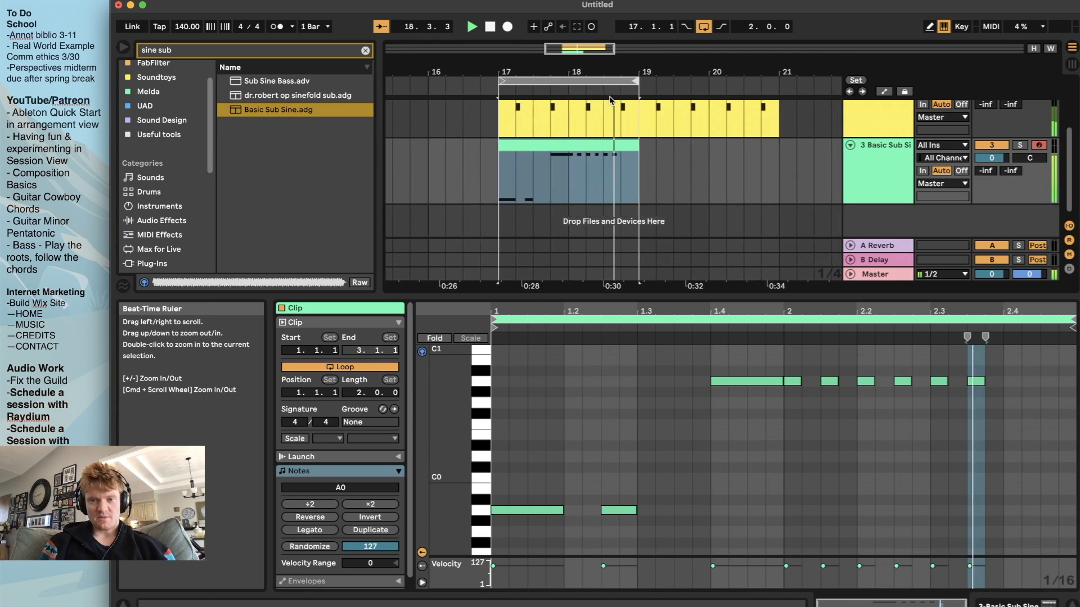
key("space")
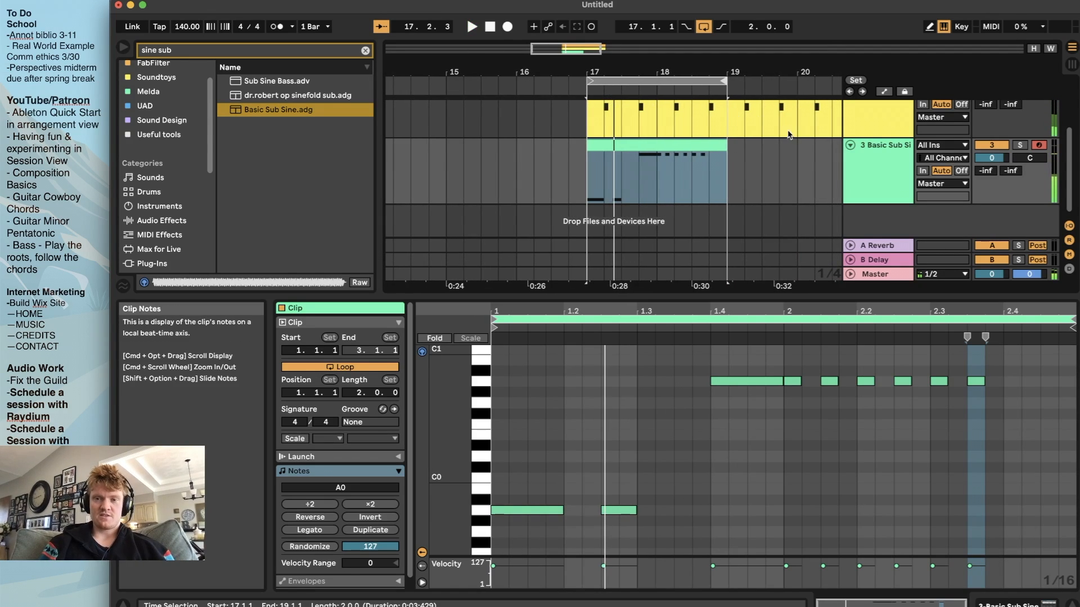
scroll(791, 135, "down", 5)
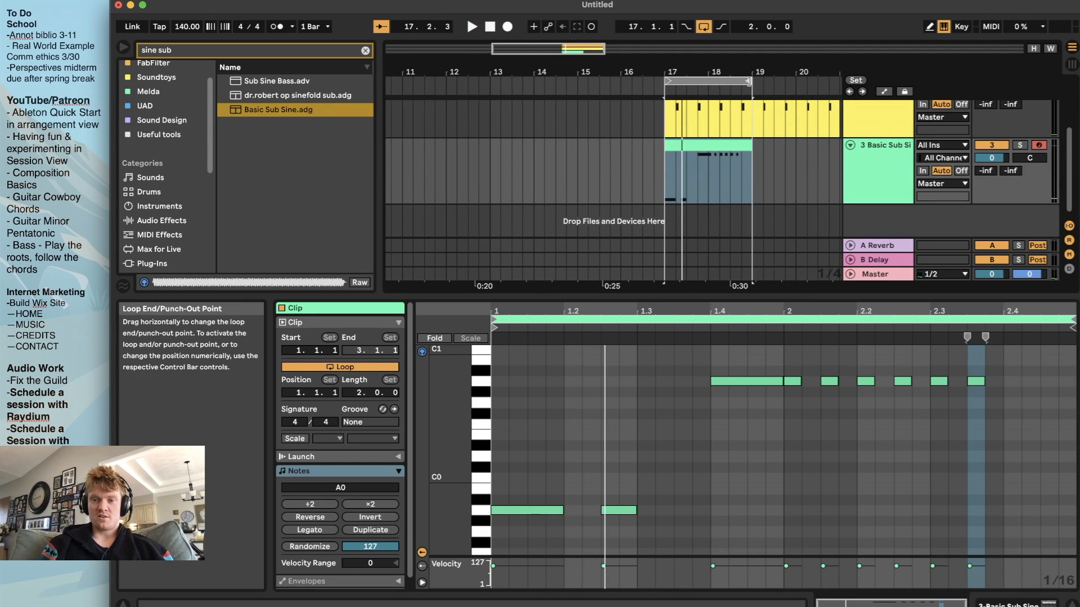
scroll(731, 84, "right", 2)
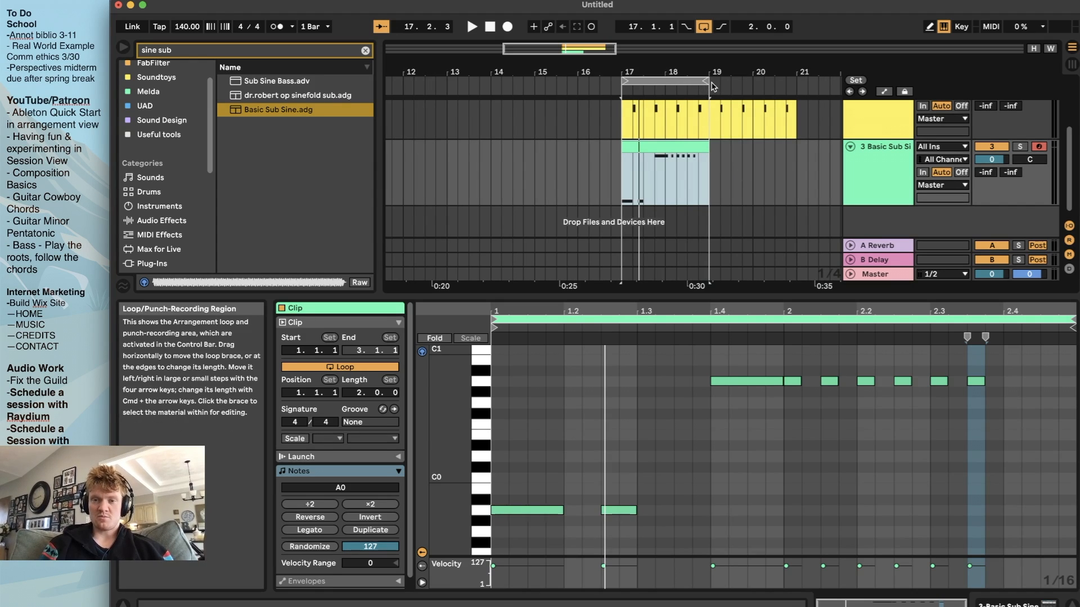
Extend the arrangement loop to four bars, ending at bar 21, and insert an empty two-bar MIDI clip at bar 19 on the bass track
left_click_drag(707, 82, 795, 82)
left_click_drag(707, 169, 797, 178)
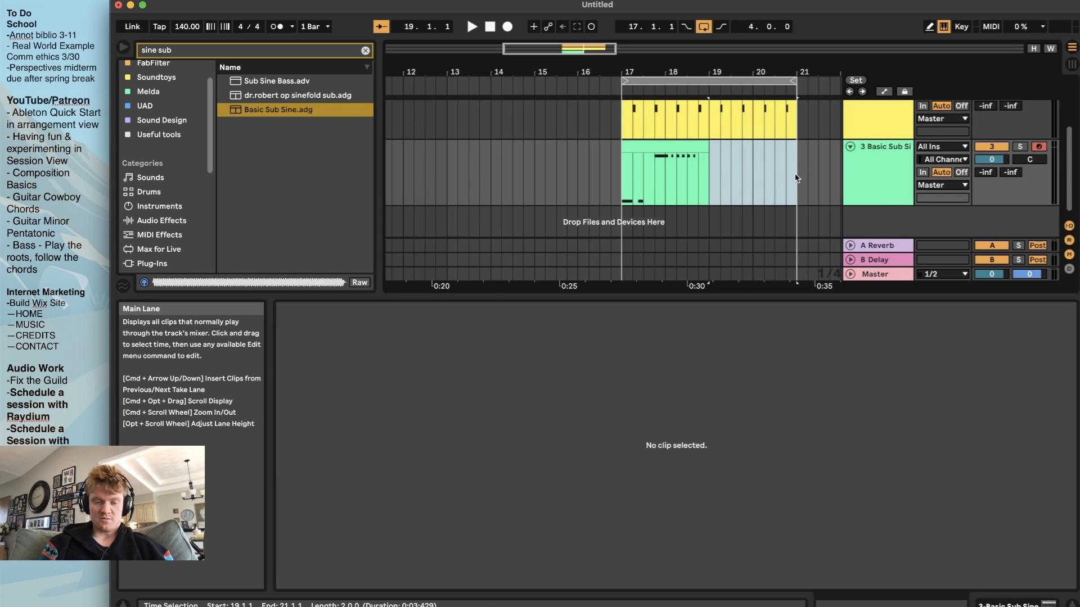
key("super+shift+m")
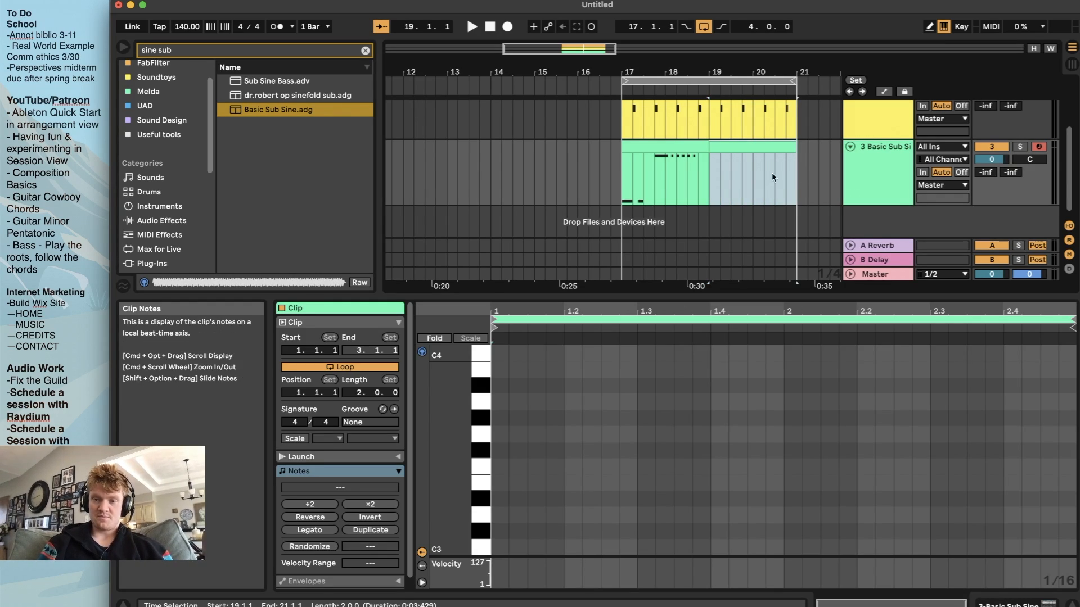
left_click_drag(593, 297, 593, 308)
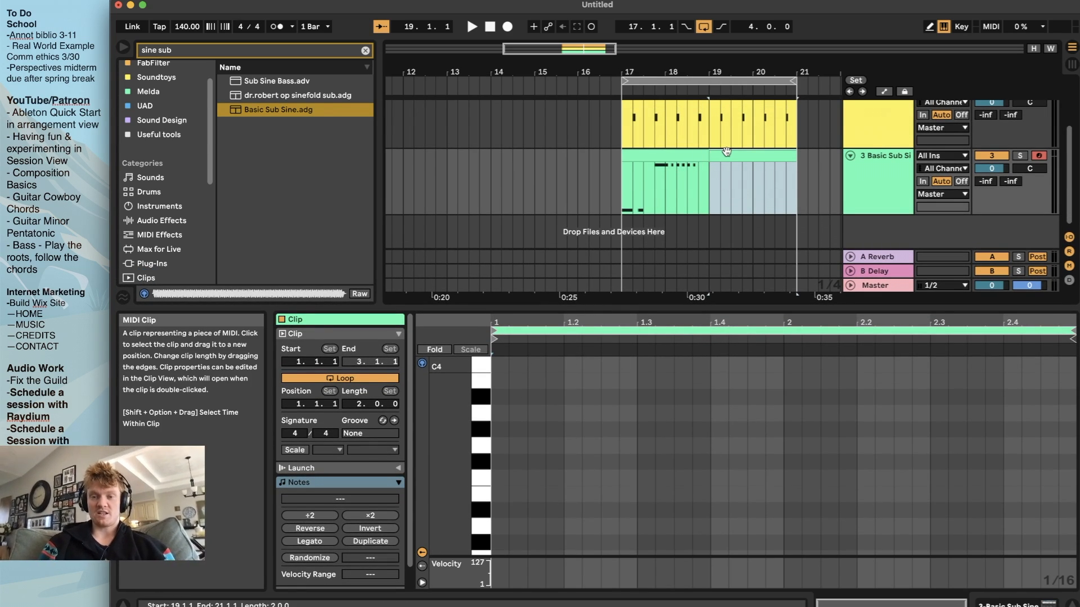
Consolidate the two bass clips into one four-bar clip and play it
left_click(672, 156, "shift")
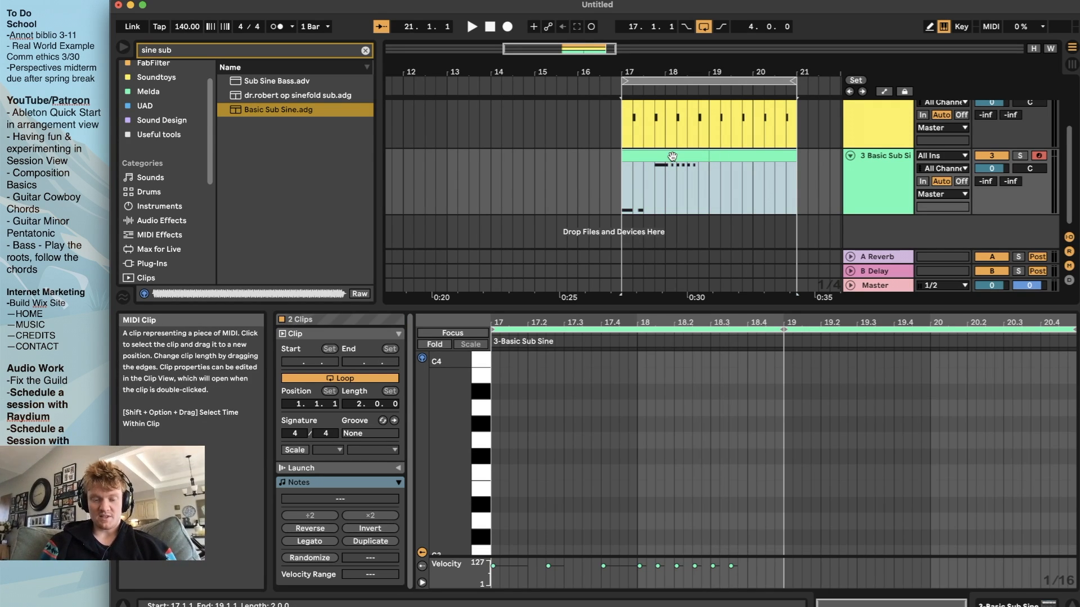
left_click(673, 156)
key("space")
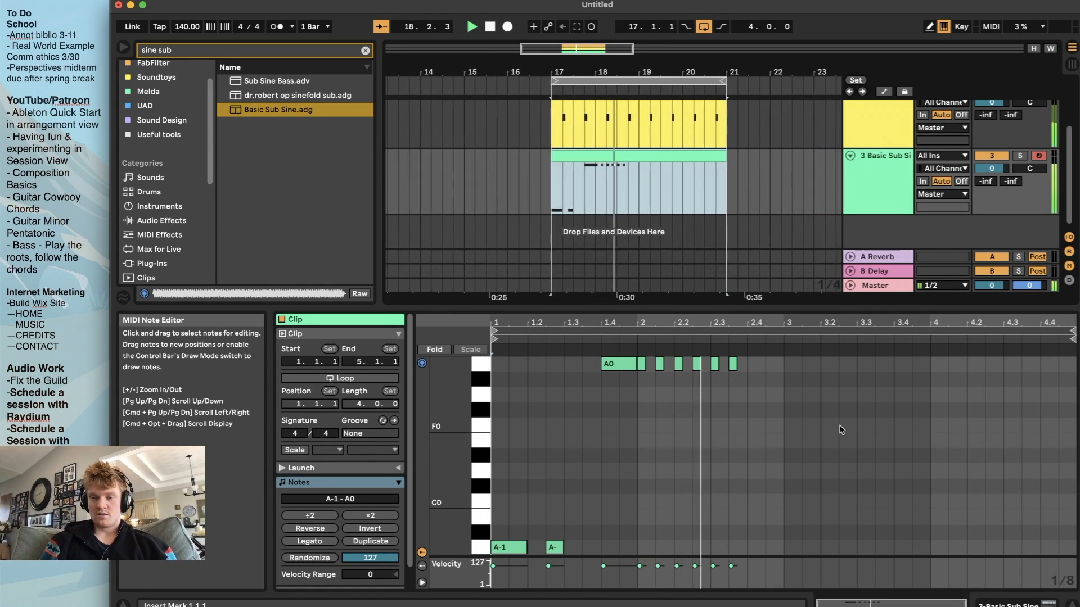
key("space")
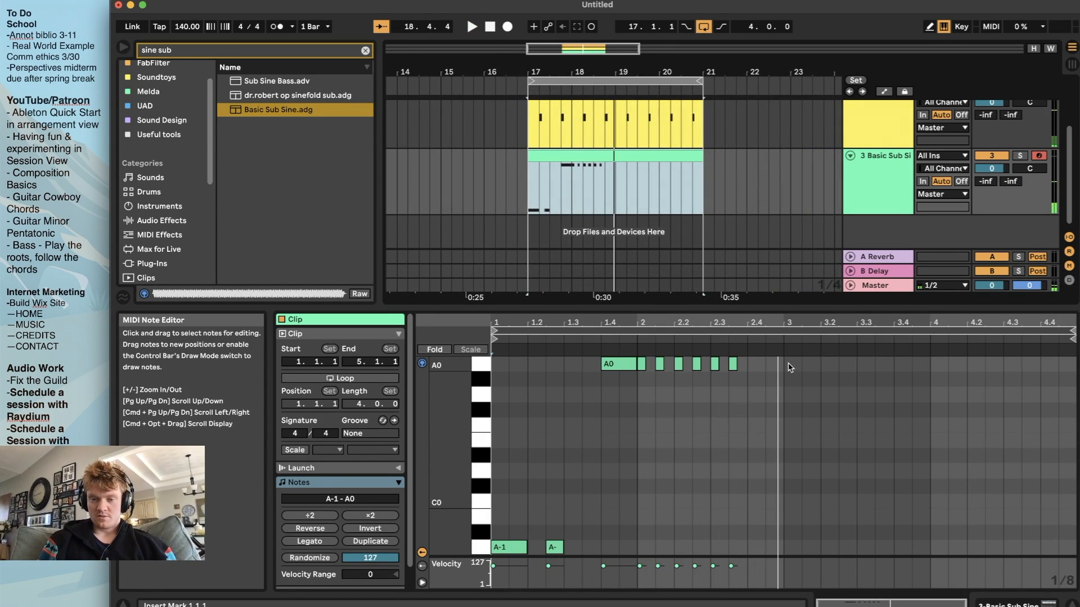
Copy the six sixteenth A0 notes of bar 2 to 3.1.1 in the bass clip and play the pattern from bar 17
scroll(790, 368, "up", 4)
left_click_drag(742, 364, 790, 372)
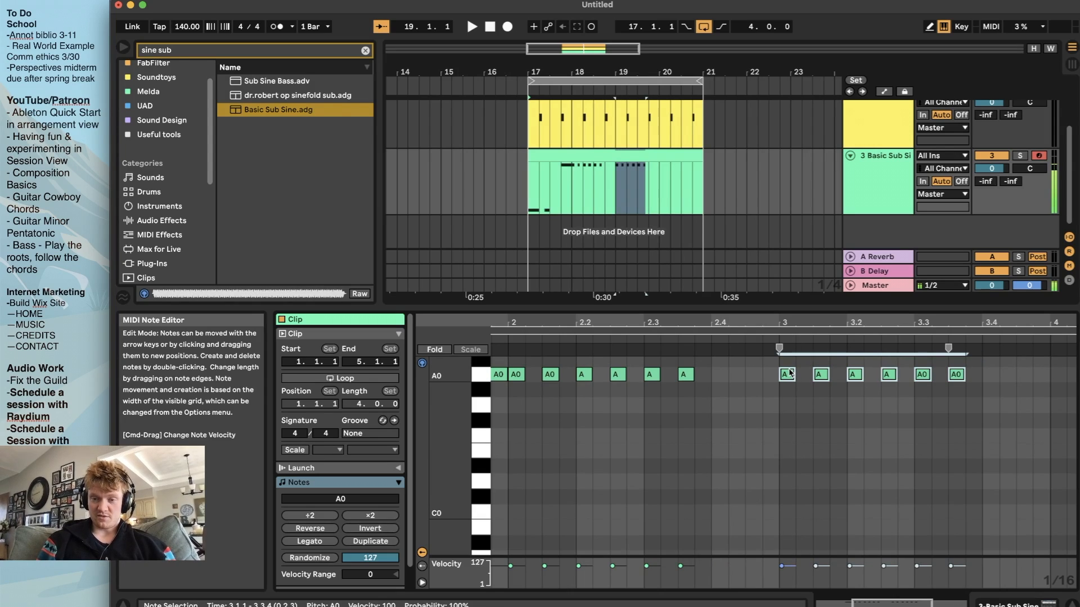
left_click(528, 191)
key("space")
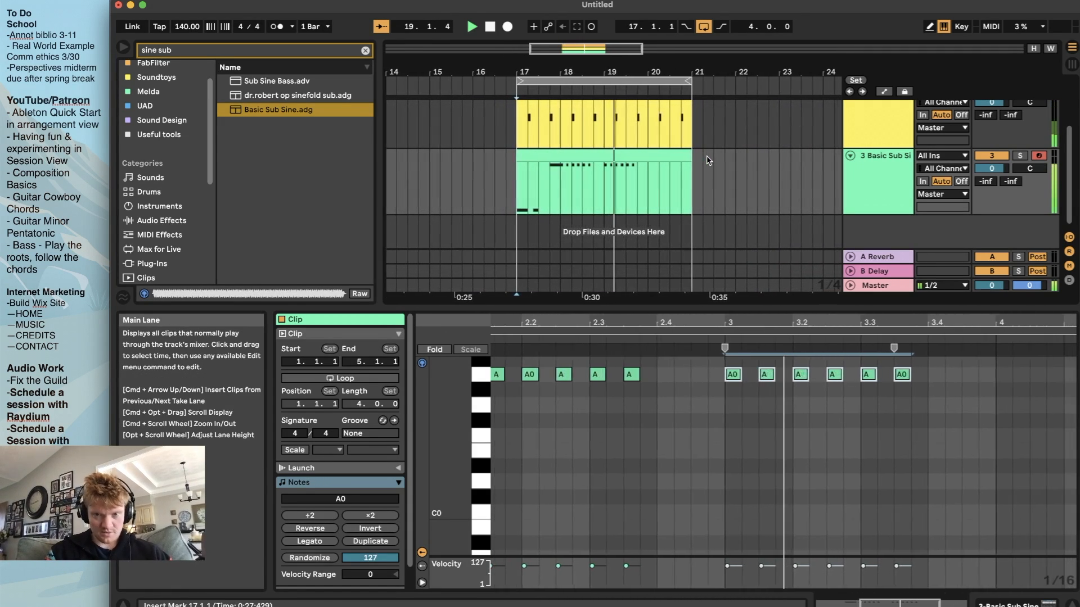
left_click(619, 153)
key("space")
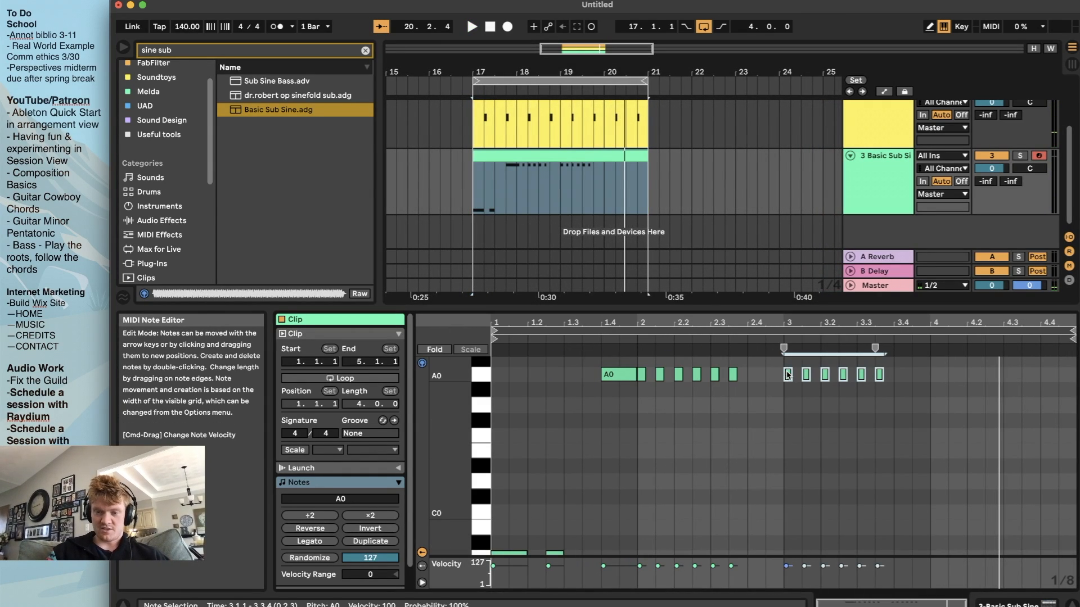
Duplicate the six A0 notes of bar 3 to 4.1.1 and play the four-bar bass line from bar 17
key("super+d")
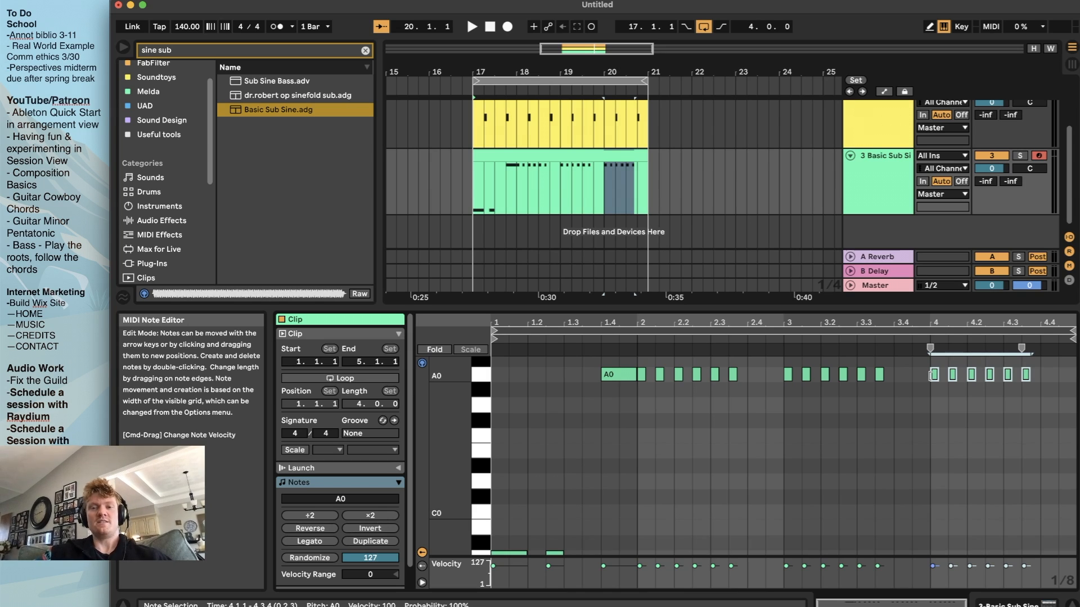
left_click(473, 203)
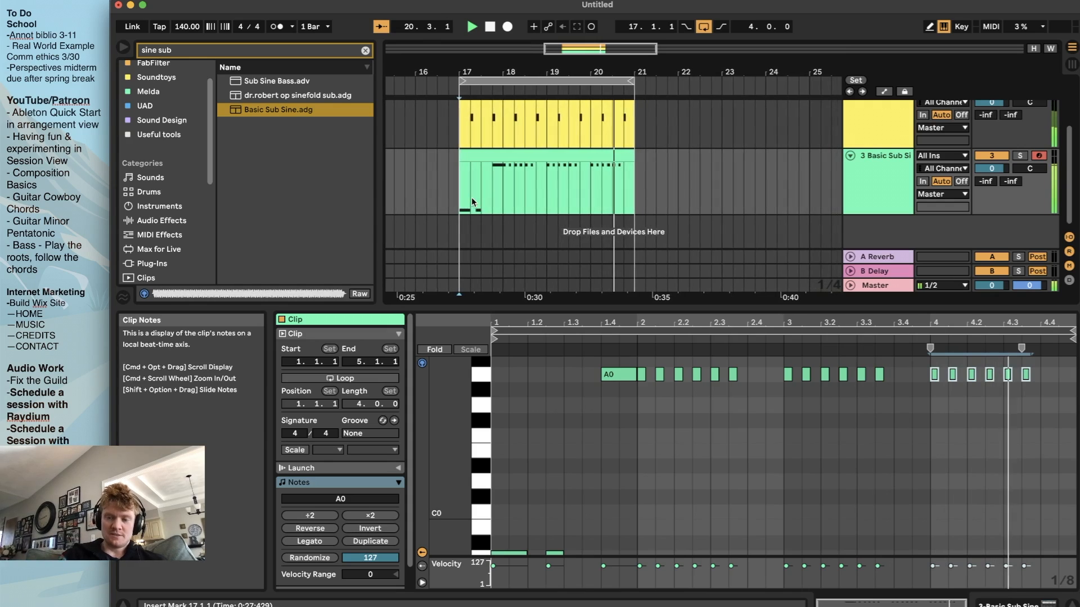
key("space")
Hide the clip's note editor to show the whole arrangement and select the cymbals track
scroll(630, 151, "up", 3)
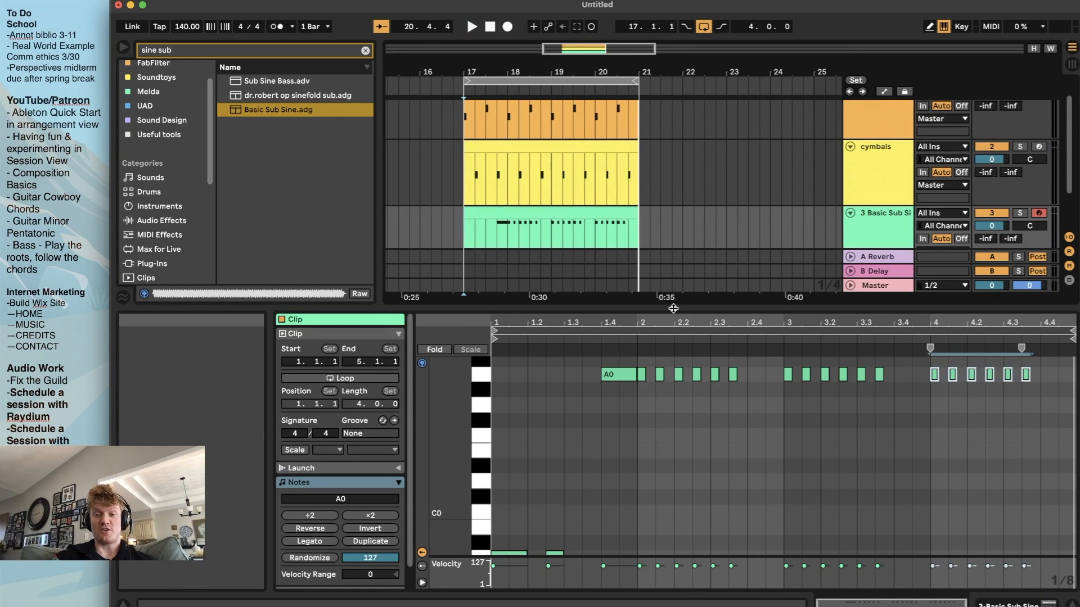
scroll(672, 164, "down", 2)
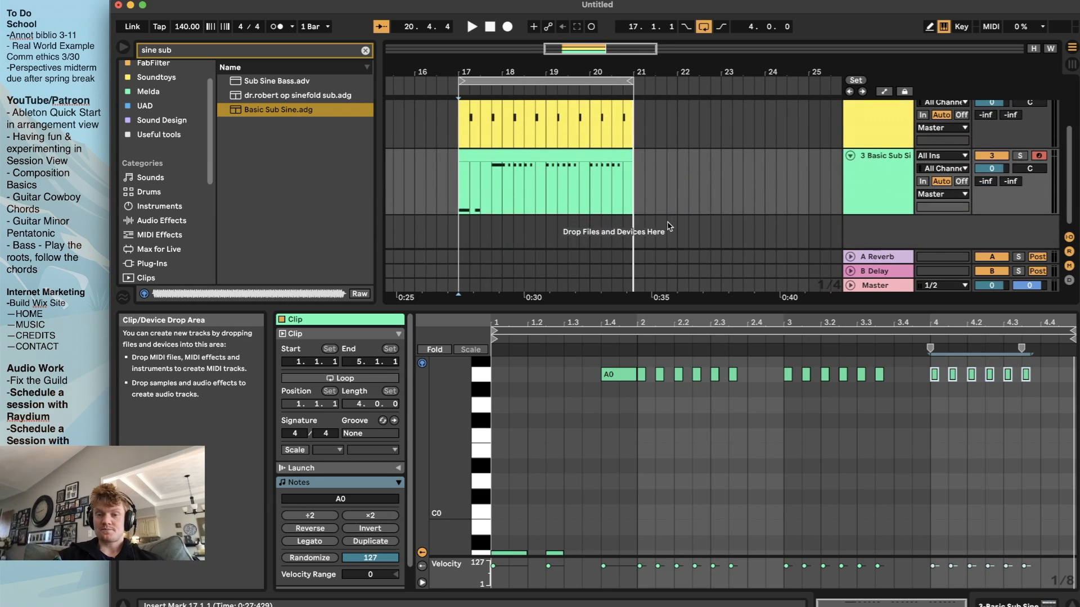
scroll(668, 388, "down", 3)
scroll(667, 388, "up", 2)
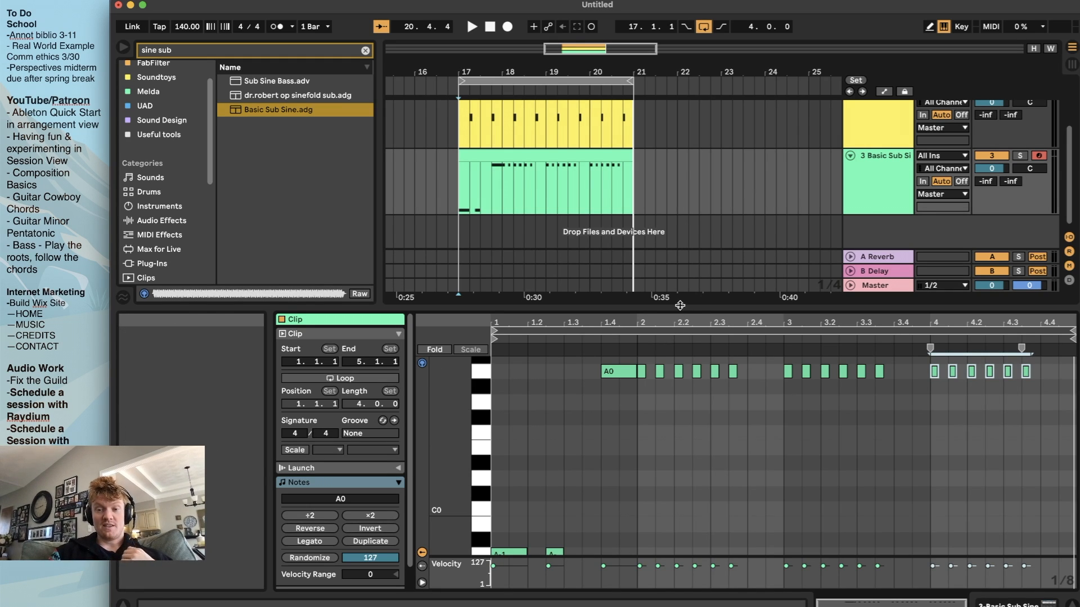
key("super+alt+l")
scroll(682, 308, "left", 1)
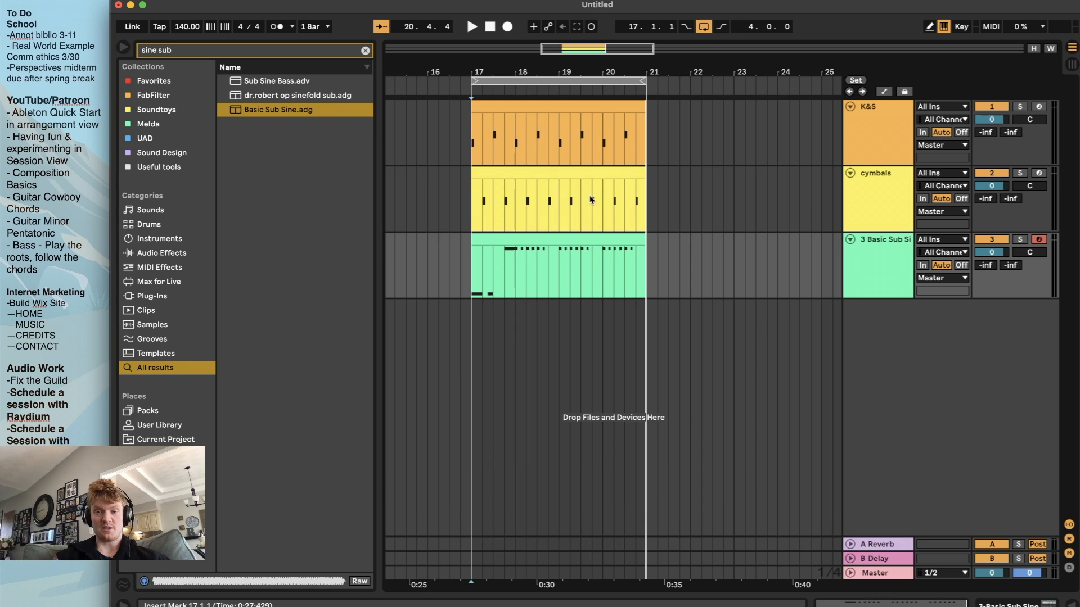
left_click(890, 189)
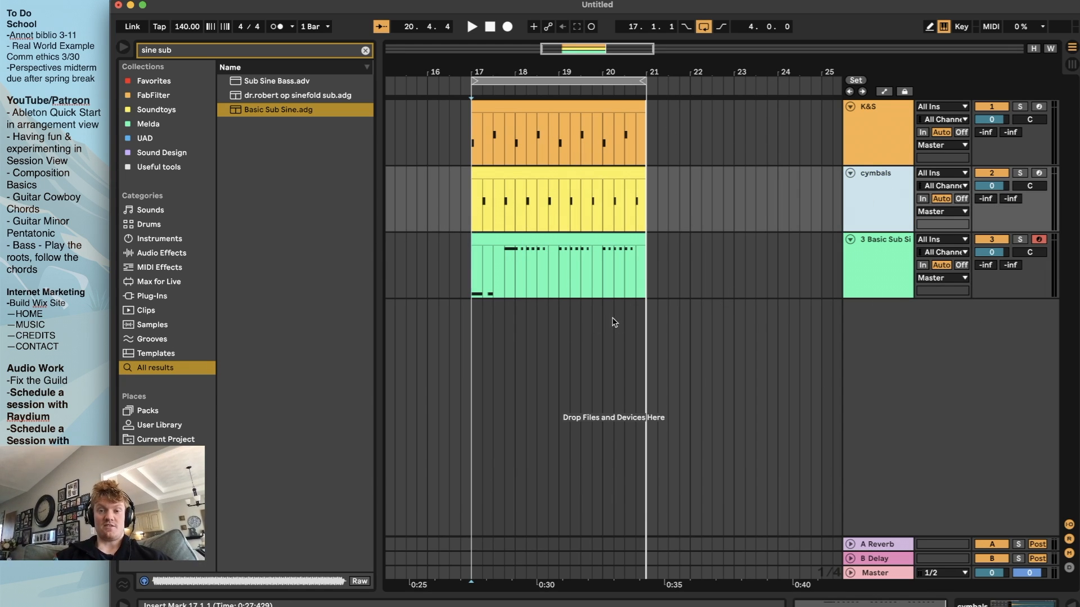